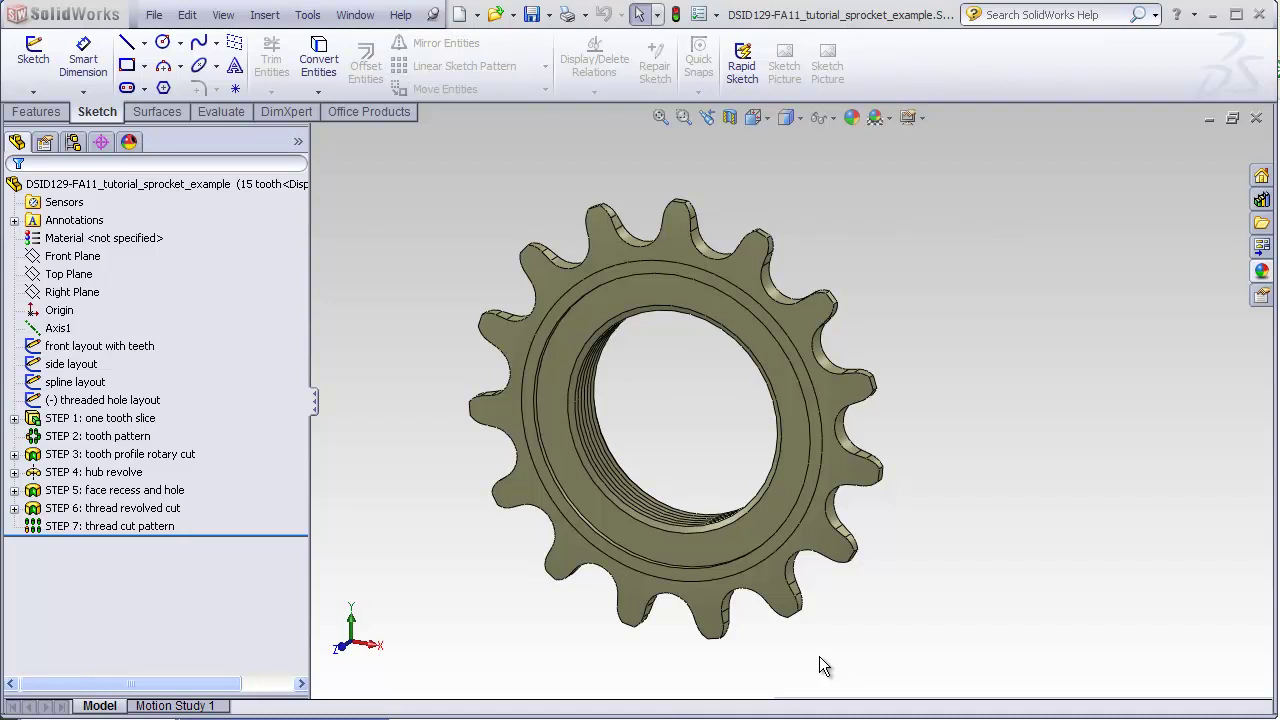
# - Orbit the finished sprocket to inspect its recess and teeth, then return to the front view
pyautogui.moveTo(819, 656)
pyautogui.mouseDown(button='middle')
pyautogui.moveTo(560, 666)
pyautogui.moveTo(826, 675)
pyautogui.mouseUp(button='middle')
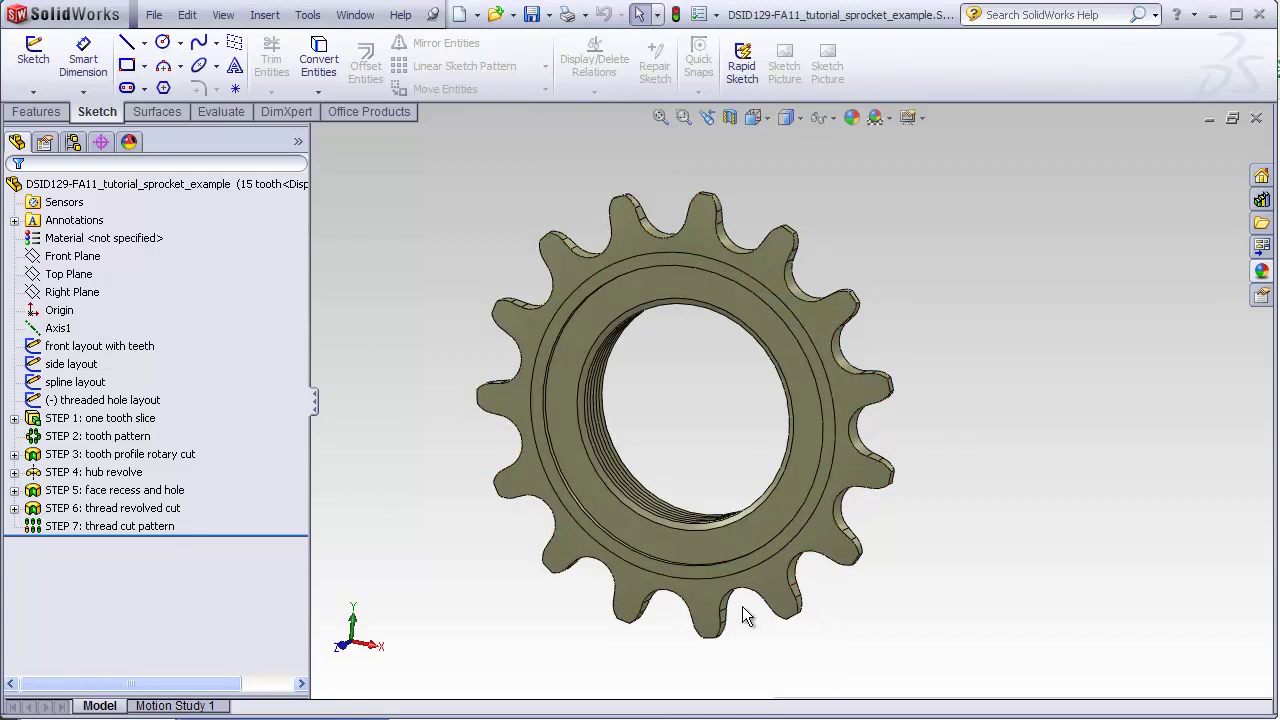
pyautogui.moveTo(687, 431); pyautogui.dragTo(647, 408, button='middle')
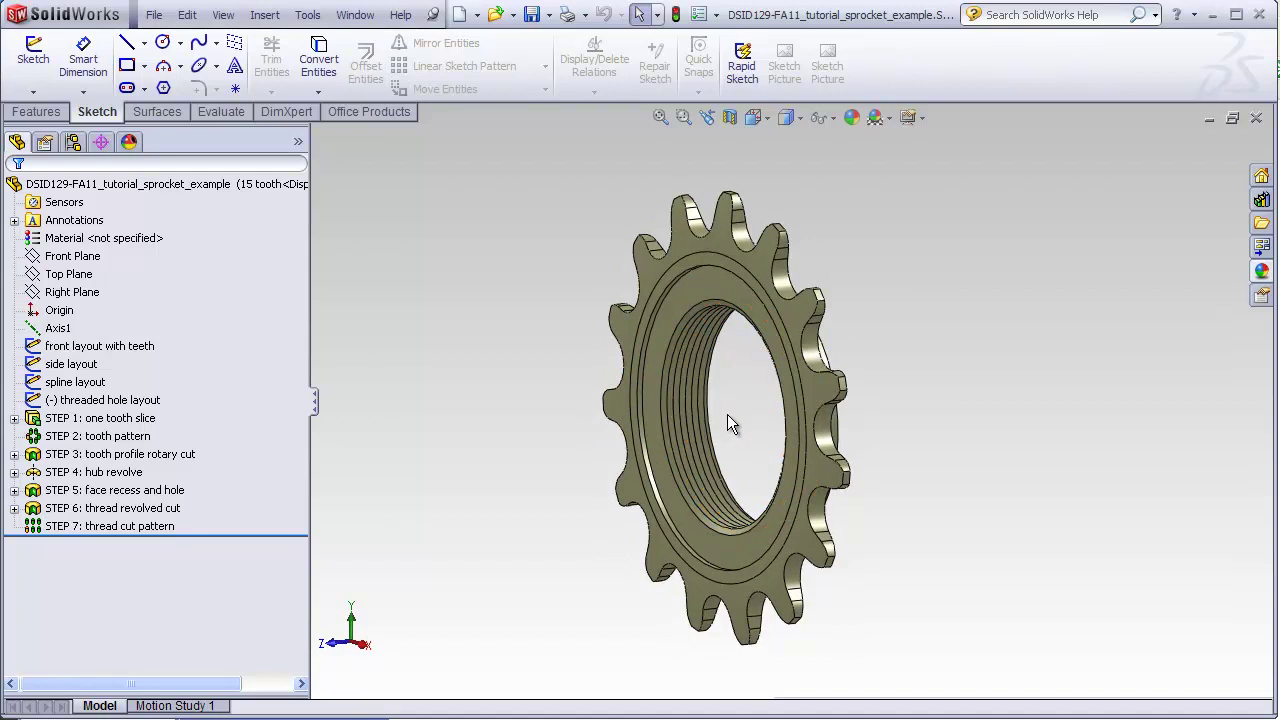
pyautogui.click(693, 530)
pyautogui.click(891, 380)
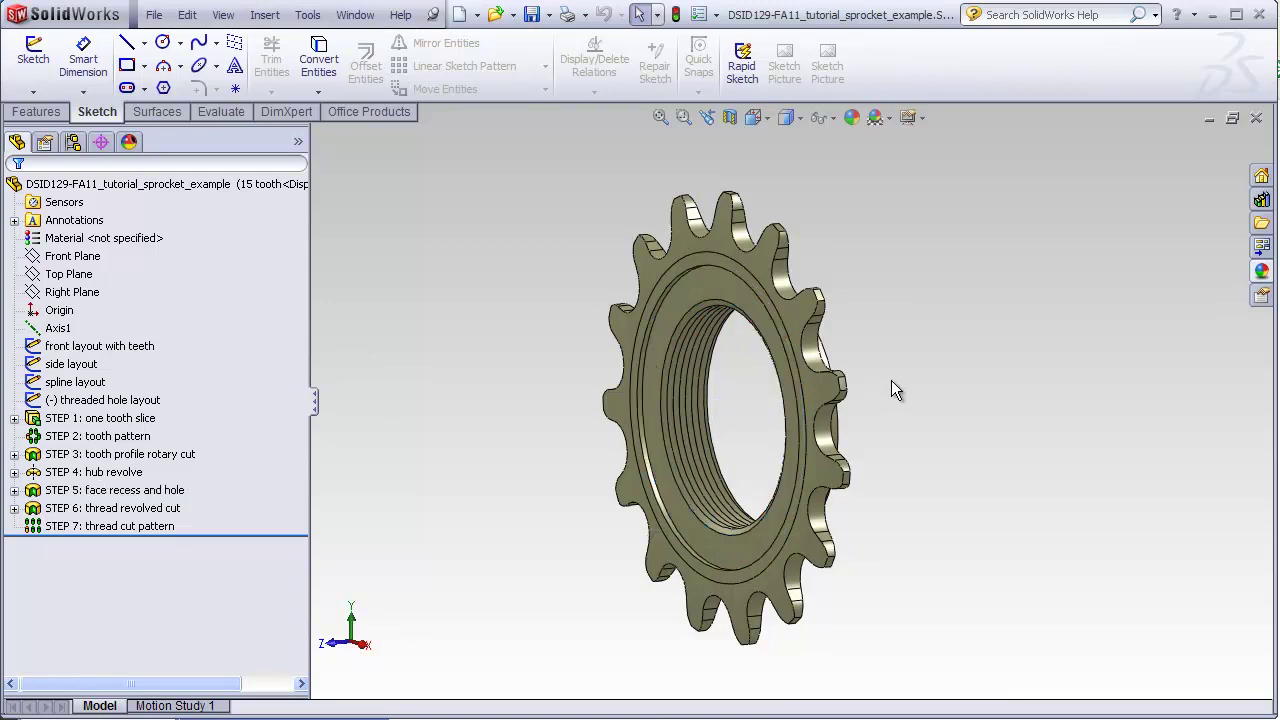
pyautogui.moveTo(906, 586); pyautogui.dragTo(810, 545, button='middle')
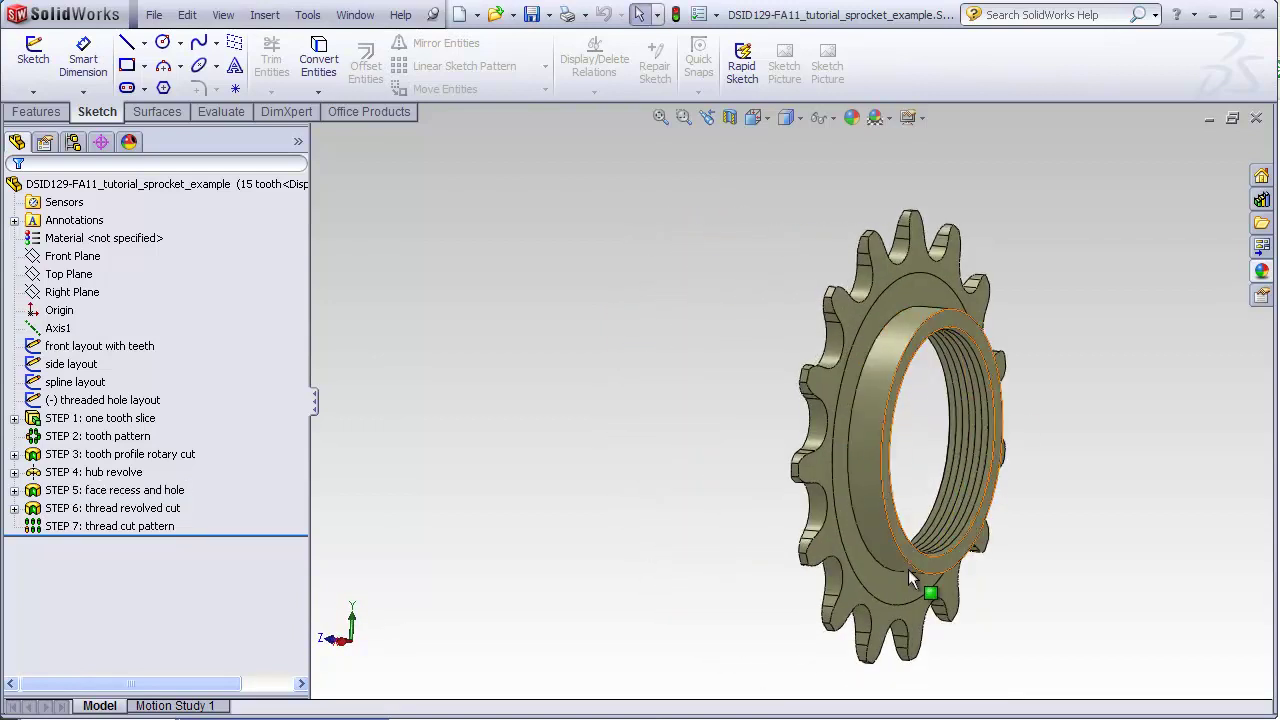
pyautogui.moveTo(890, 568); pyautogui.dragTo(945, 490, button='middle')
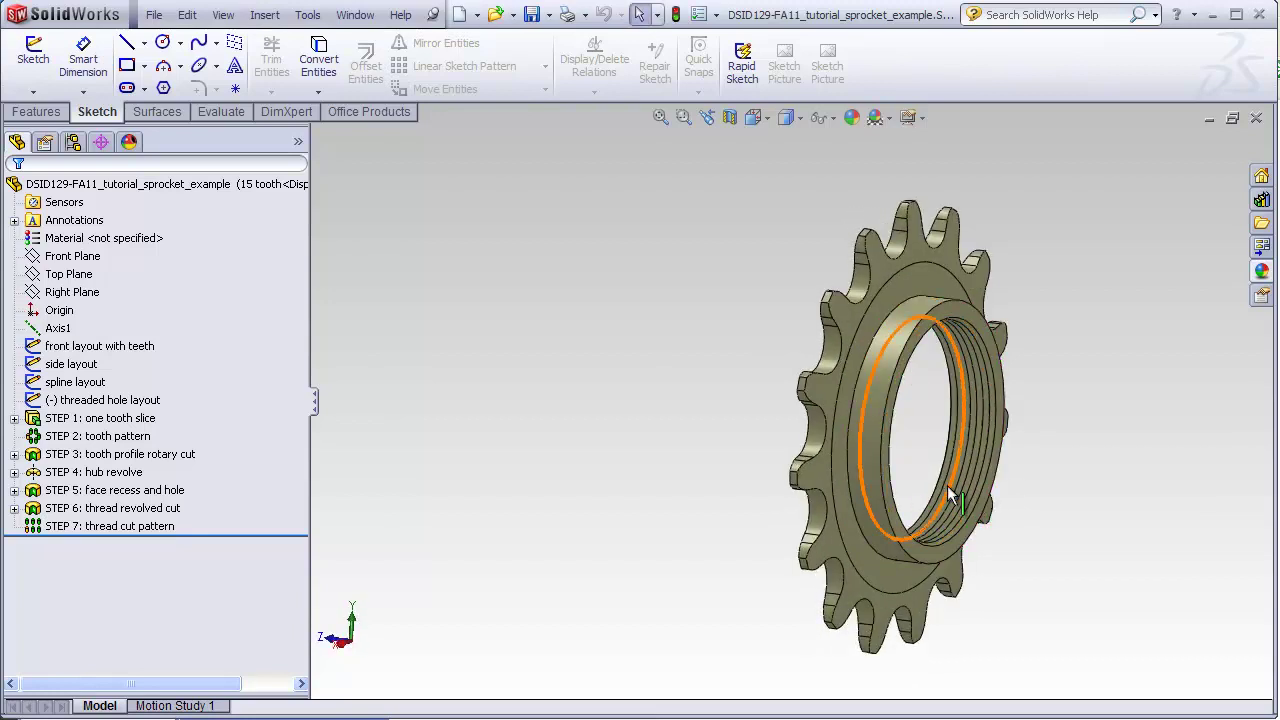
pyautogui.hotkey('ctrl', '1')
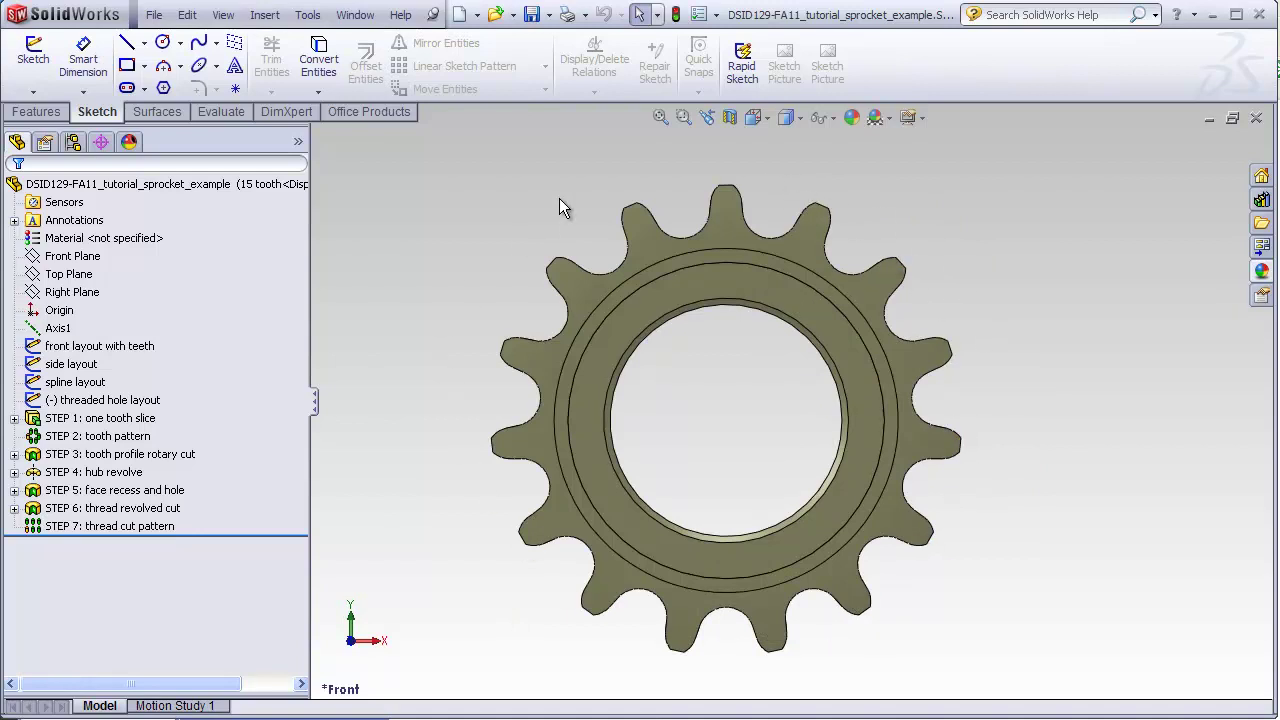
# - Activate the 16, 17 and 18 tooth configurations in turn, then switch to the sprocket starter part
pyautogui.click(72, 142)
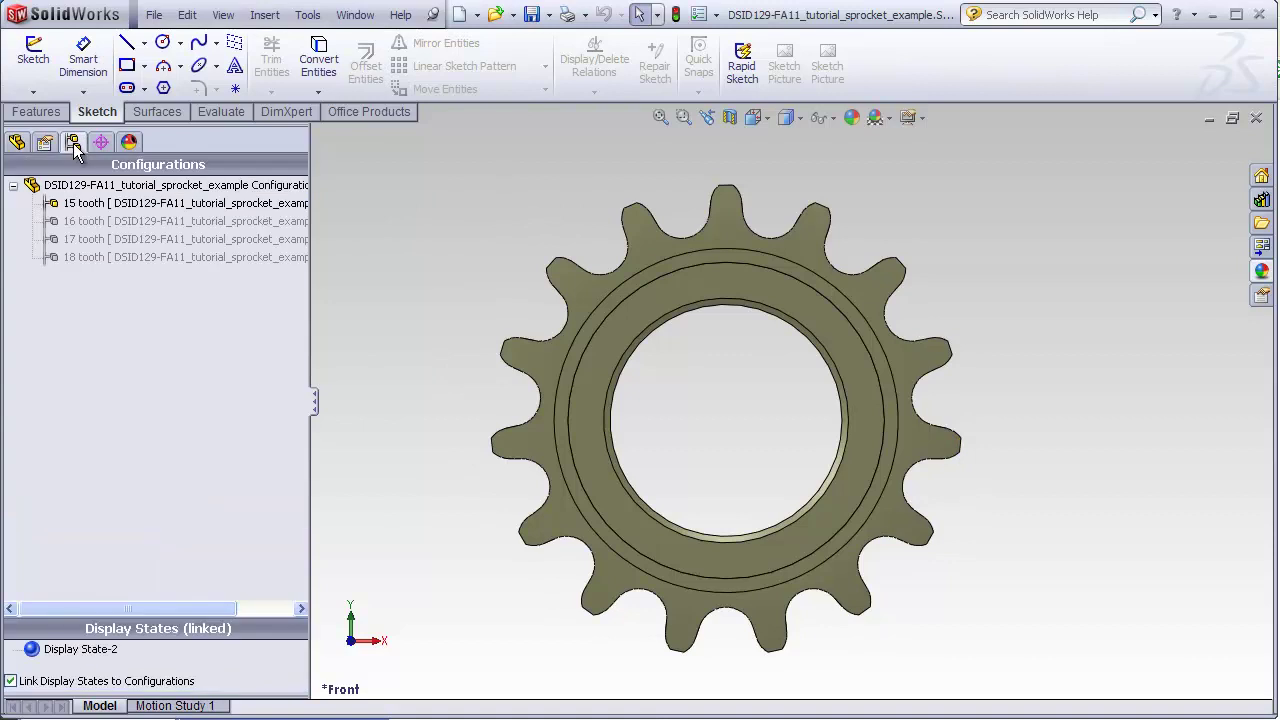
pyautogui.click(195, 238)
pyautogui.click(188, 222)
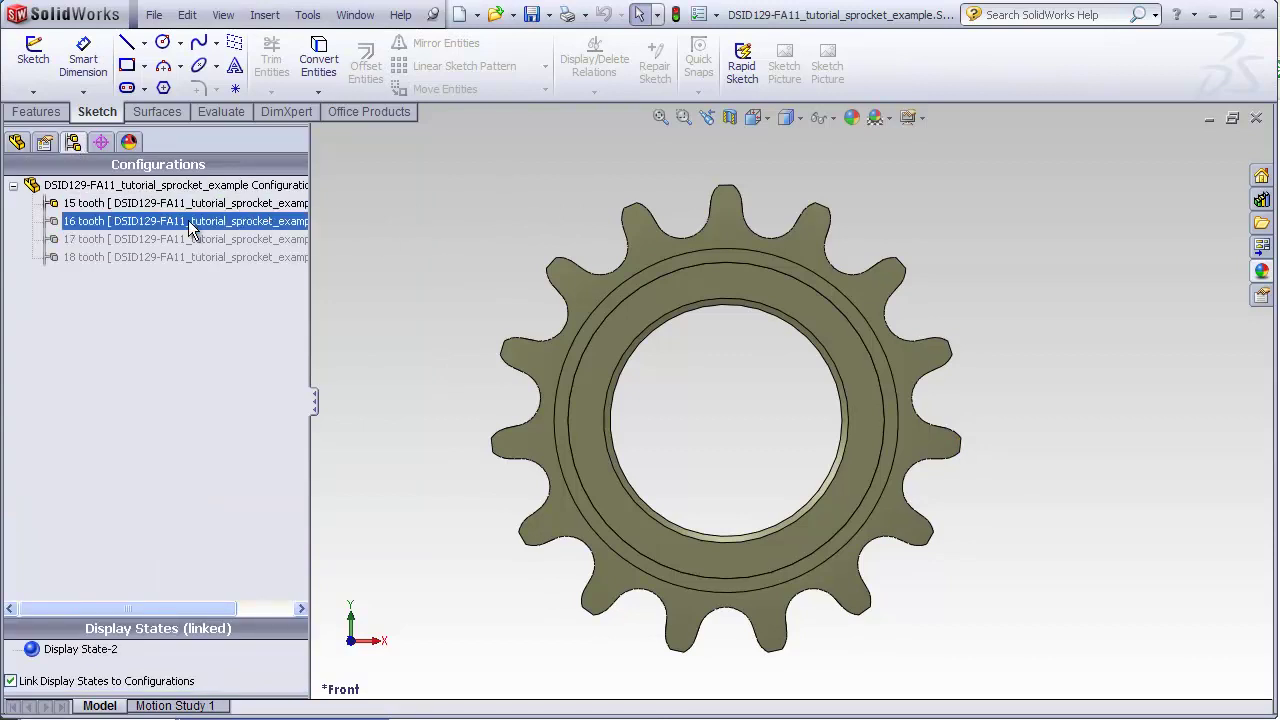
pyautogui.doubleClick(188, 220)
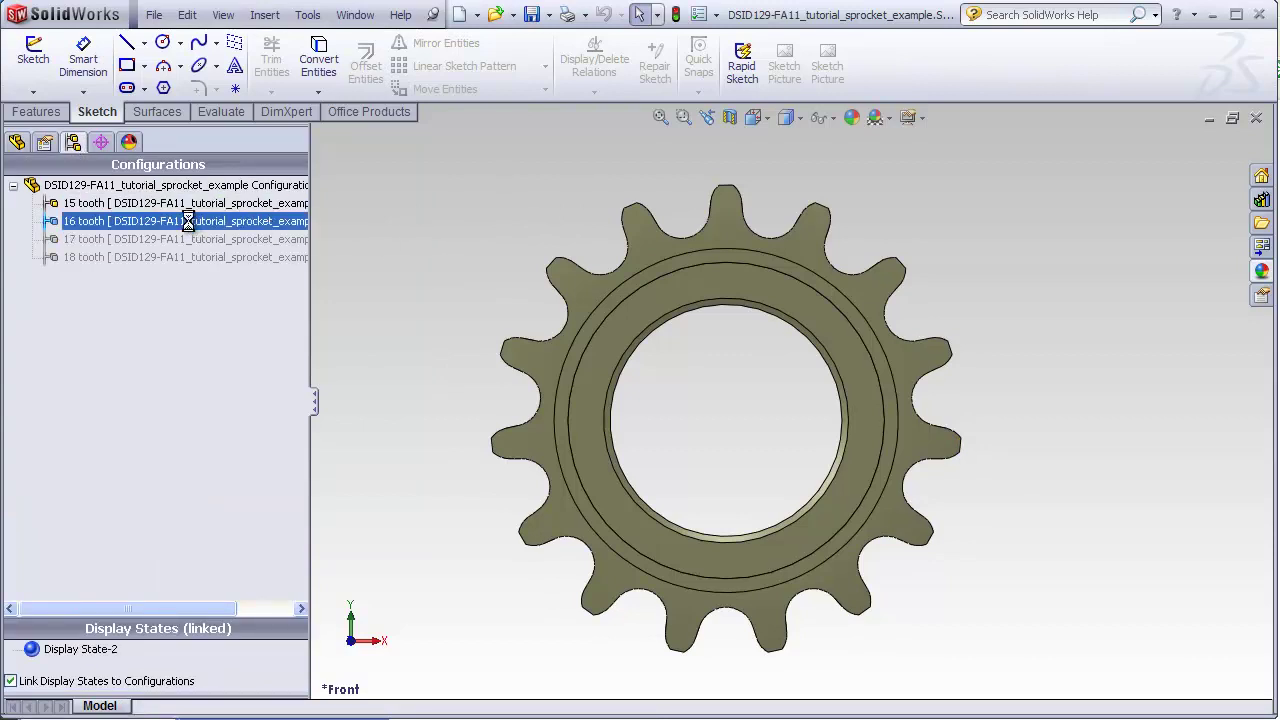
pyautogui.click(175, 238)
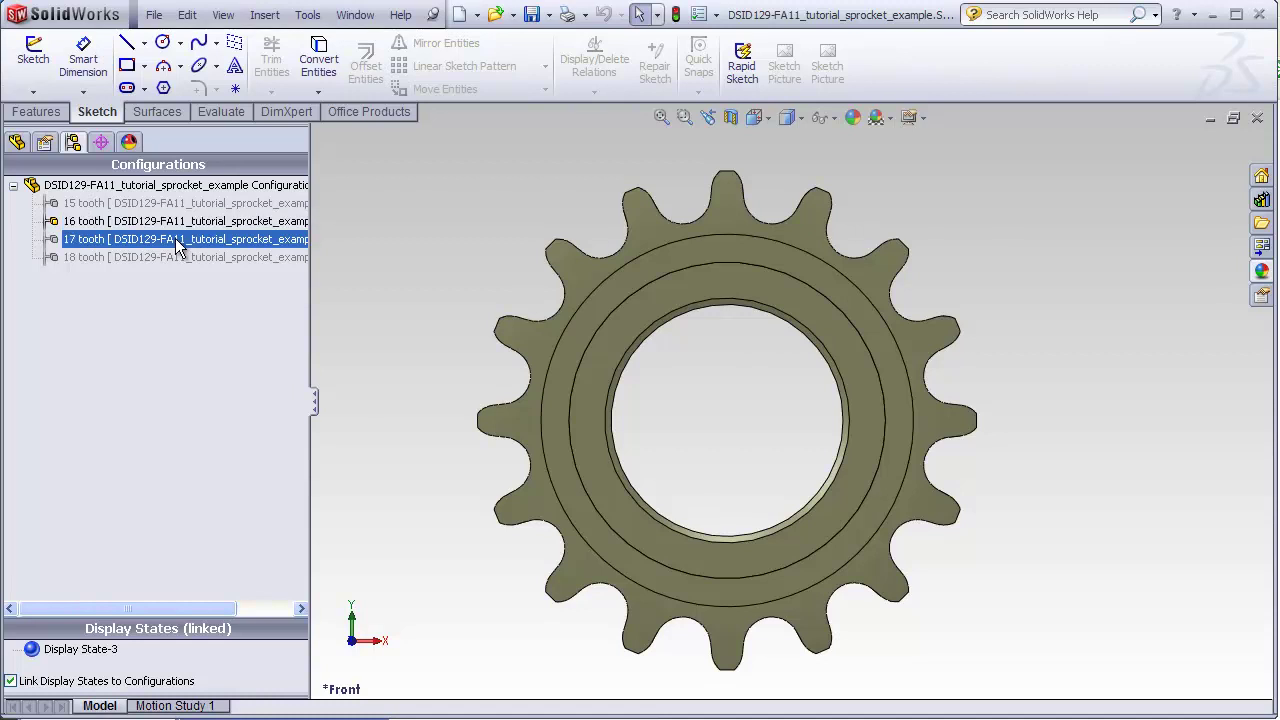
pyautogui.doubleClick(175, 238)
pyautogui.doubleClick(176, 257)
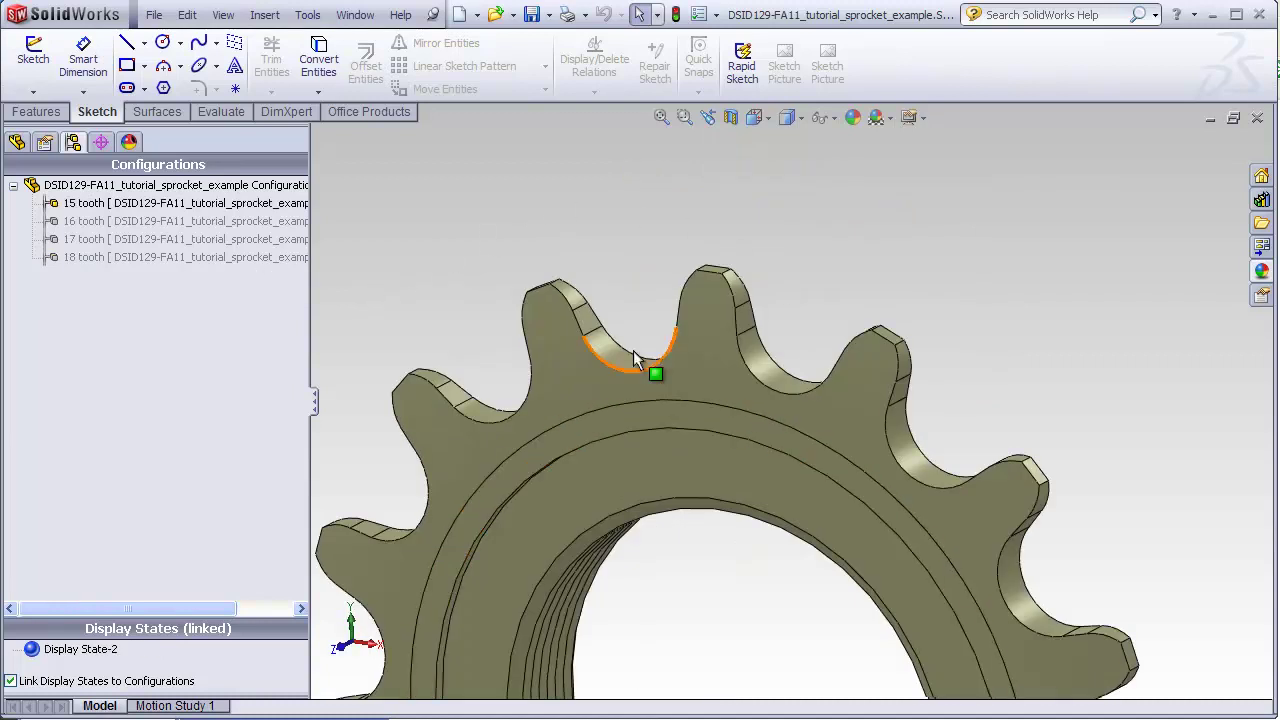
pyautogui.moveTo(793, 268); pyautogui.dragTo(825, 283, button='middle')
pyautogui.moveTo(686, 237)
pyautogui.mouseDown(button='middle')
pyautogui.moveTo(694, 200)
pyautogui.moveTo(731, 194)
pyautogui.moveTo(683, 242)
pyautogui.mouseUp(button='middle')
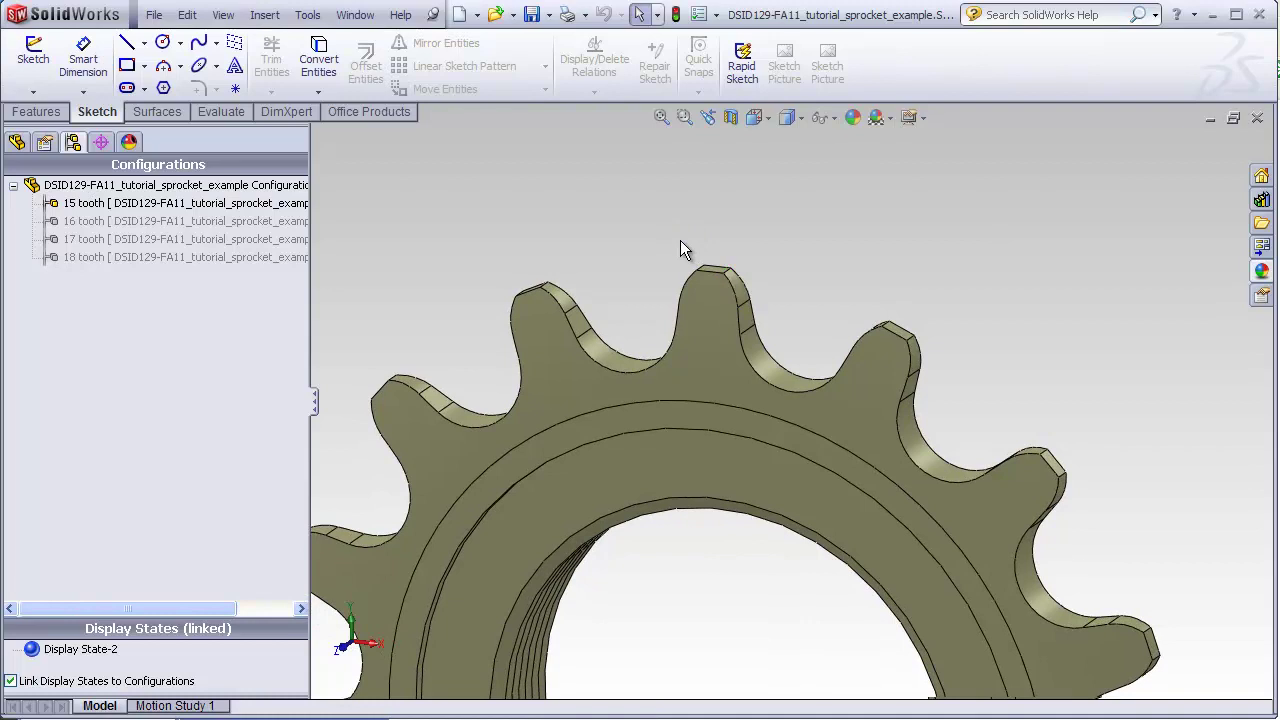
pyautogui.hotkey('ctrl', 'Tab')
# - Inspect the starter part's front and side layout sketches from the right and a tilted view
pyautogui.click(140, 347)
pyautogui.click(432, 370)
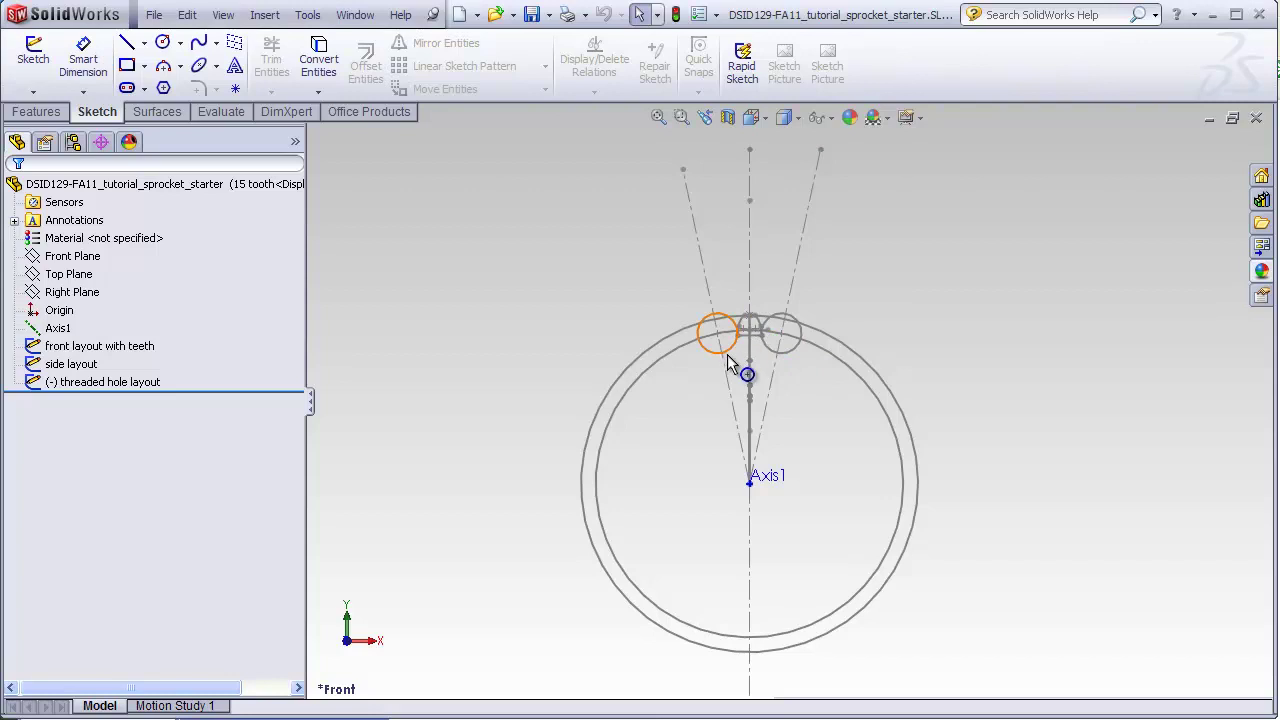
pyautogui.hotkey('ctrl', '4')
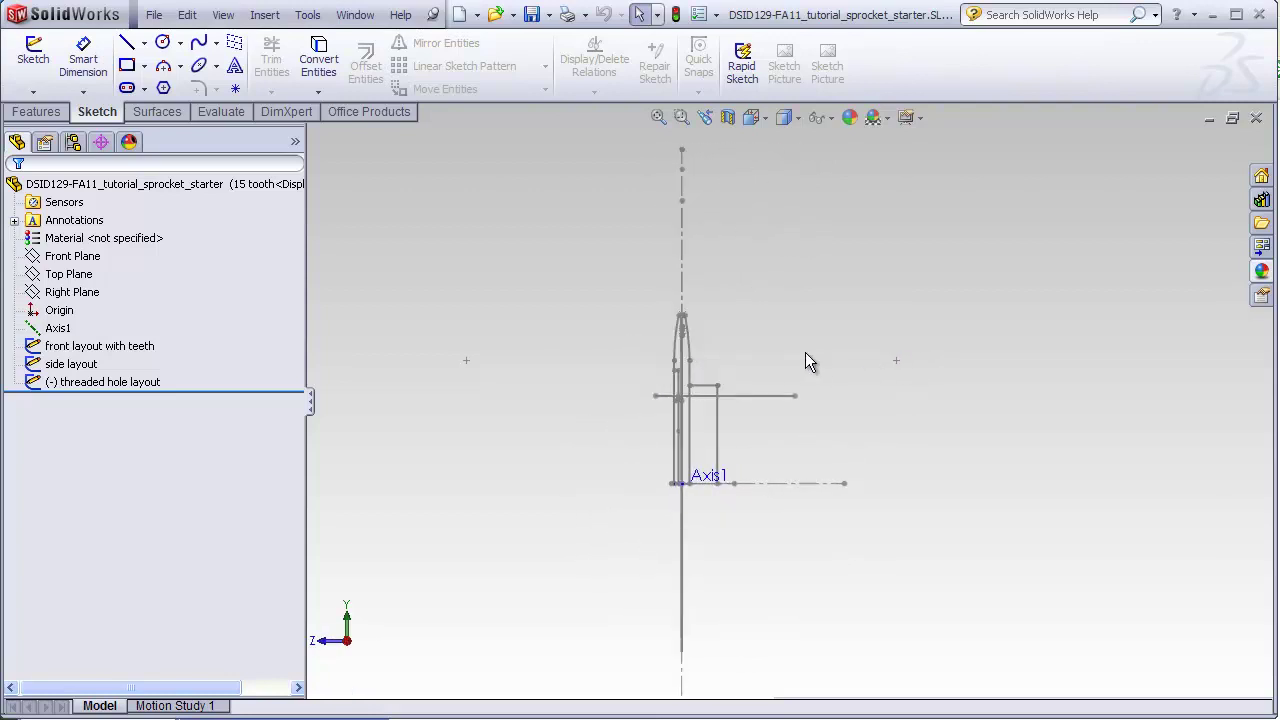
pyautogui.scroll(-5, 708, 376)
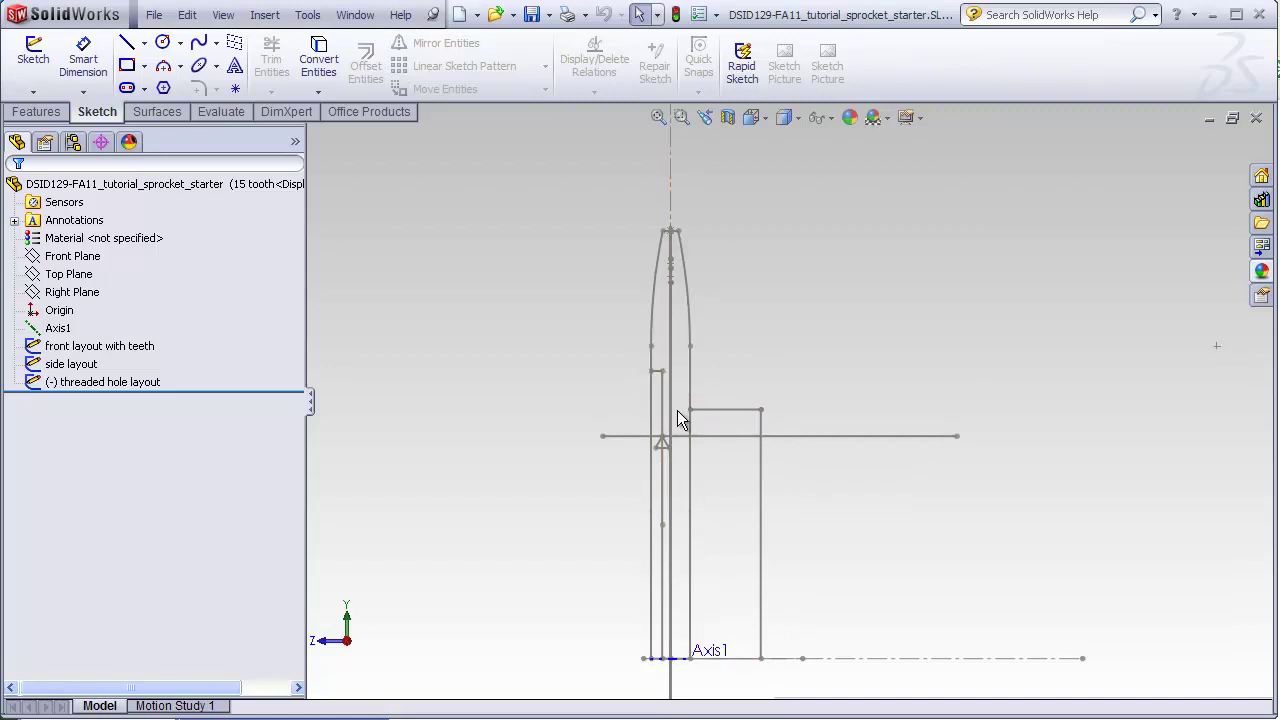
pyautogui.scroll(-5, 670, 410)
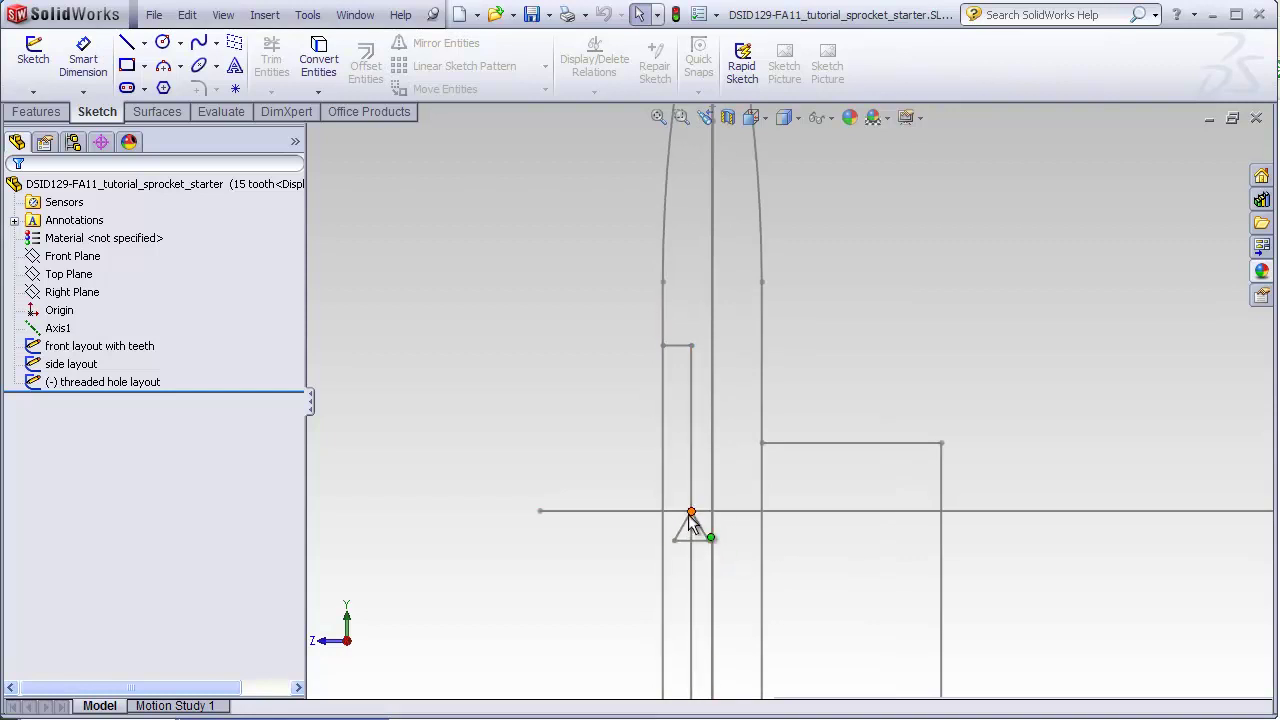
pyautogui.scroll(4, 689, 520)
pyautogui.moveTo(689, 520); pyautogui.dragTo(711, 322, button='middle')
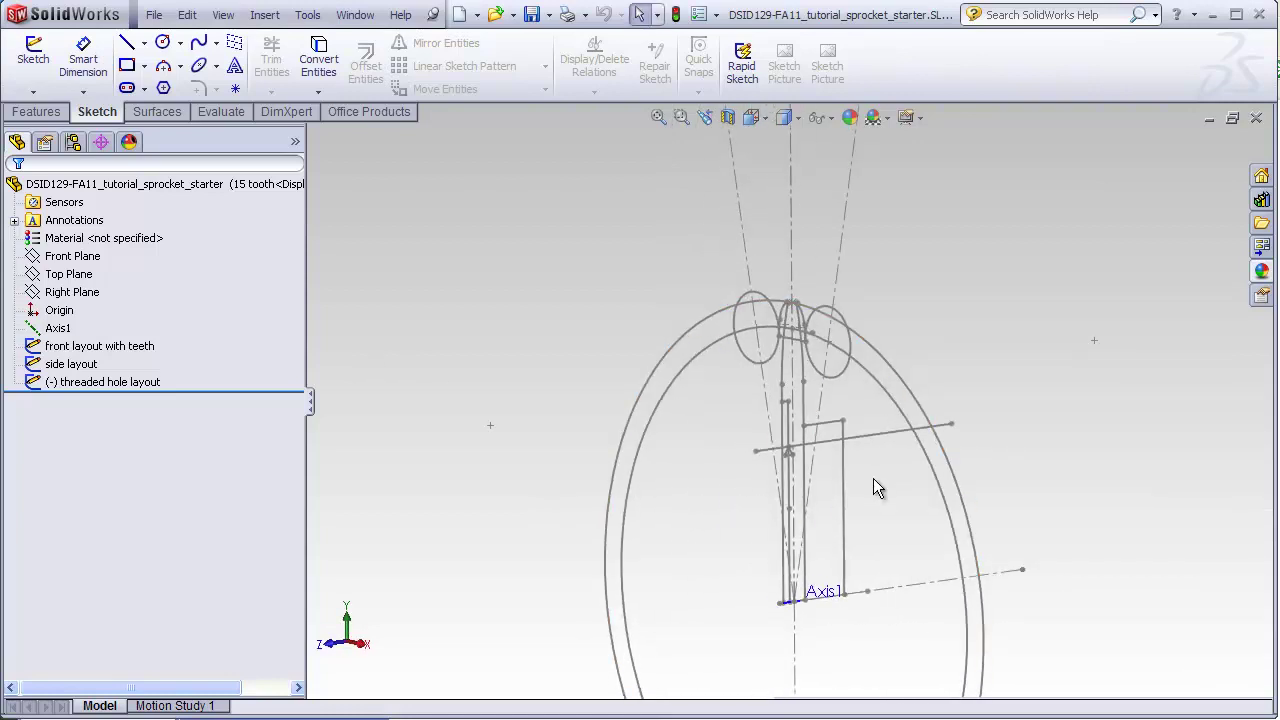
pyautogui.hotkey('ctrl', '1')
# - Confirm the starter part holds only the 15 tooth configuration
pyautogui.click(75, 143)
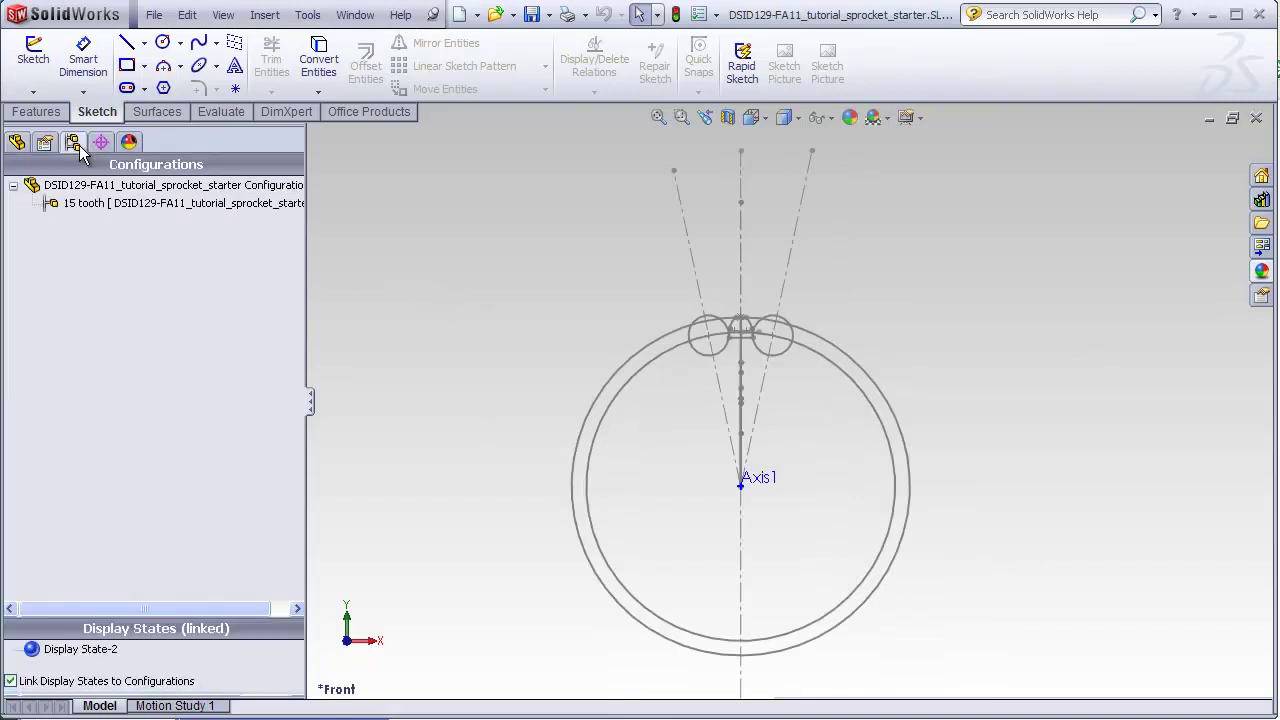
pyautogui.click(68, 206)
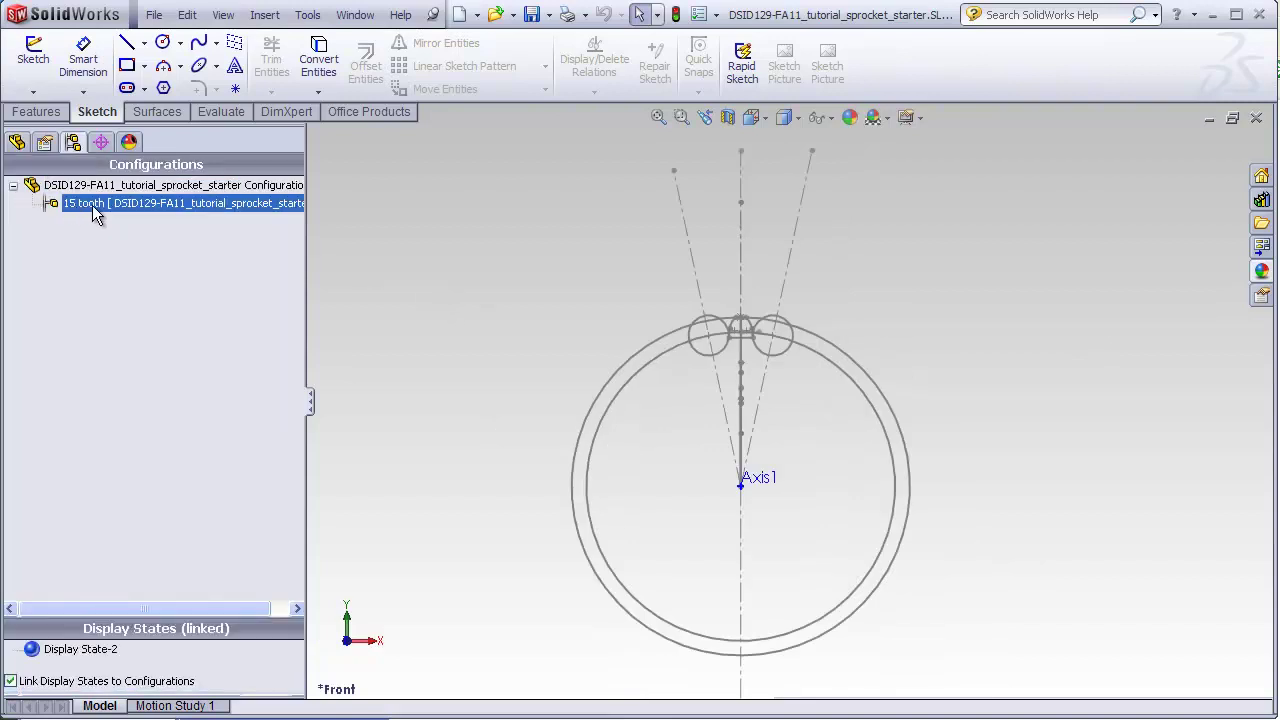
pyautogui.press('Escape')
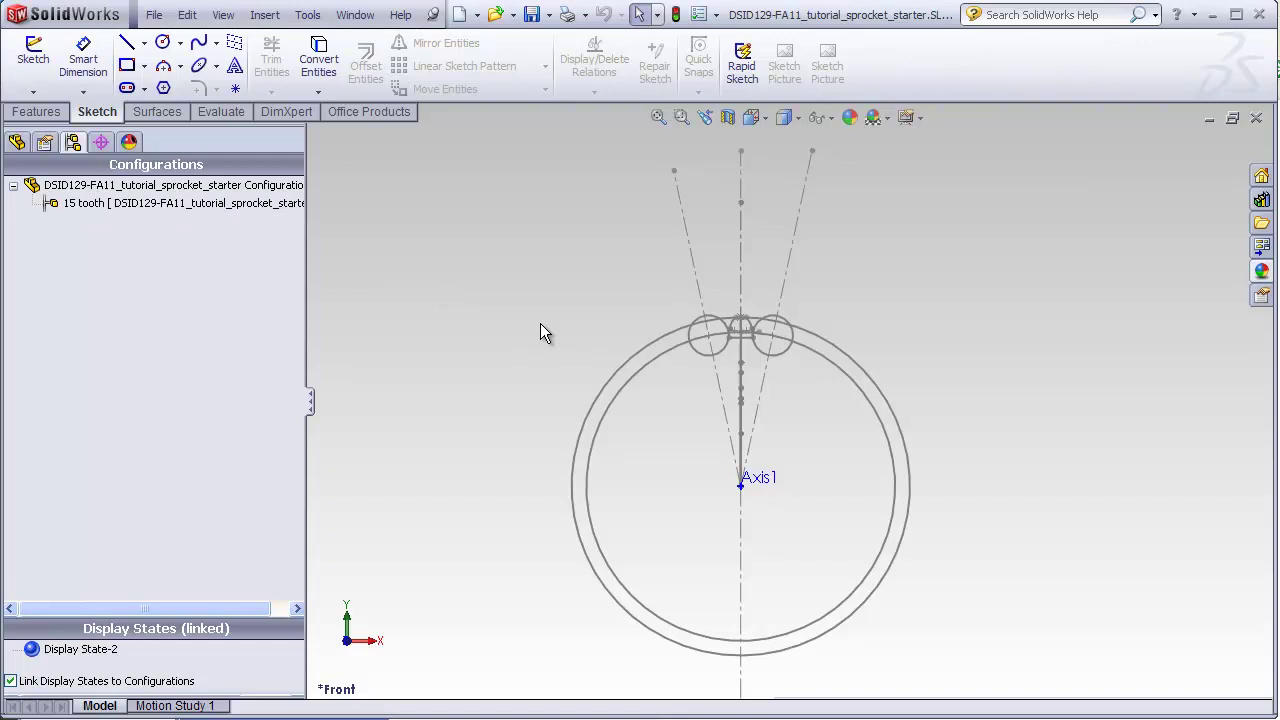
# - Back in the finished example, view the spline layout dimensions and roll back to just after STEP 1: one tooth slice
pyautogui.hotkey('ctrl', 'Tab')
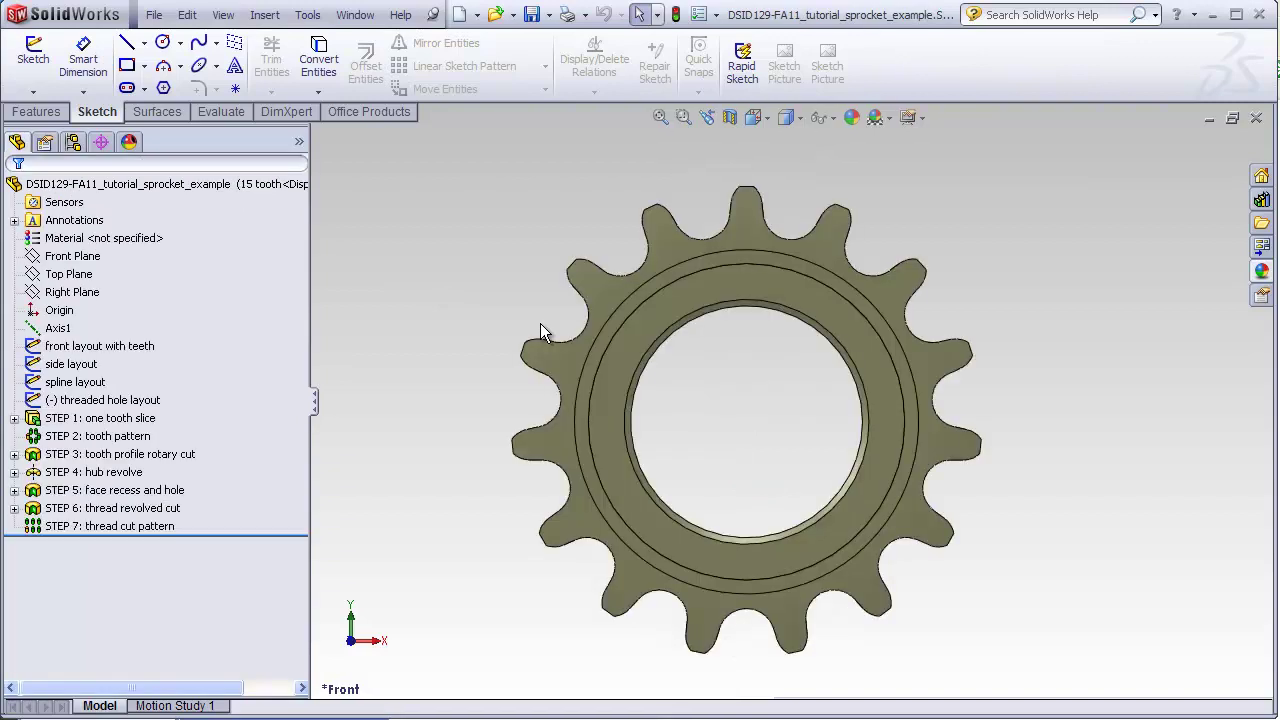
pyautogui.click(113, 385)
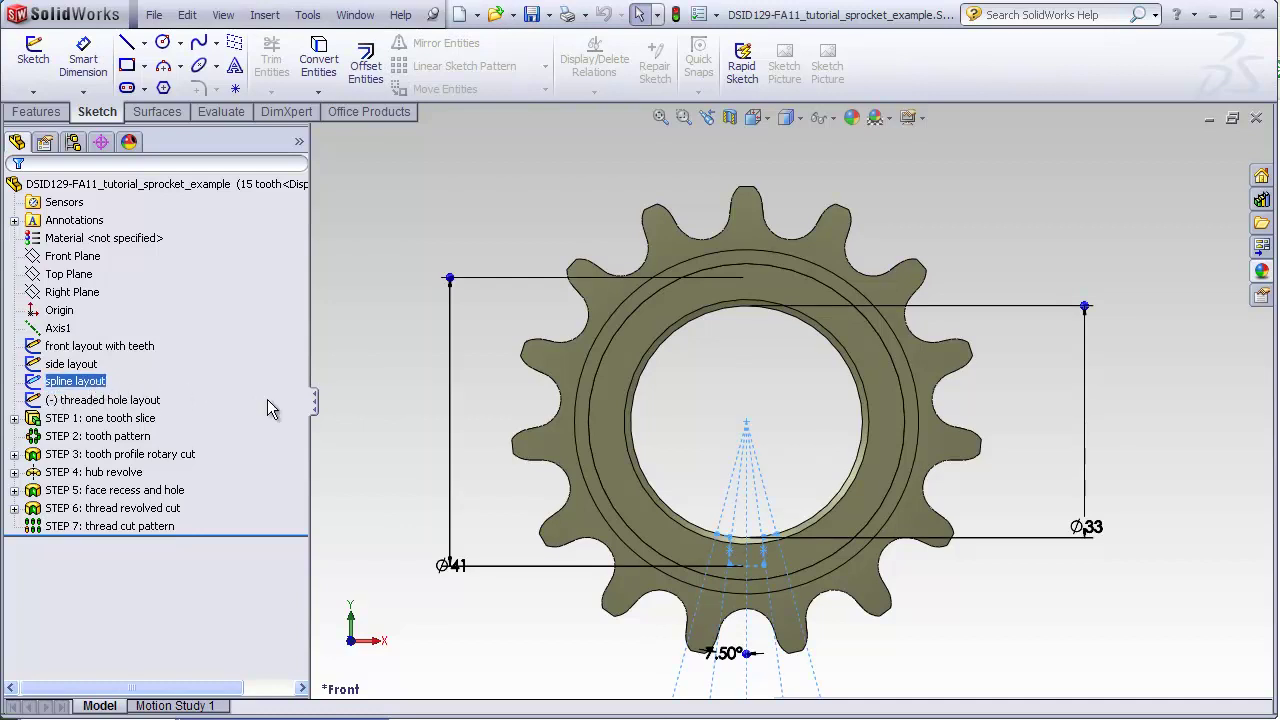
pyautogui.click(346, 373)
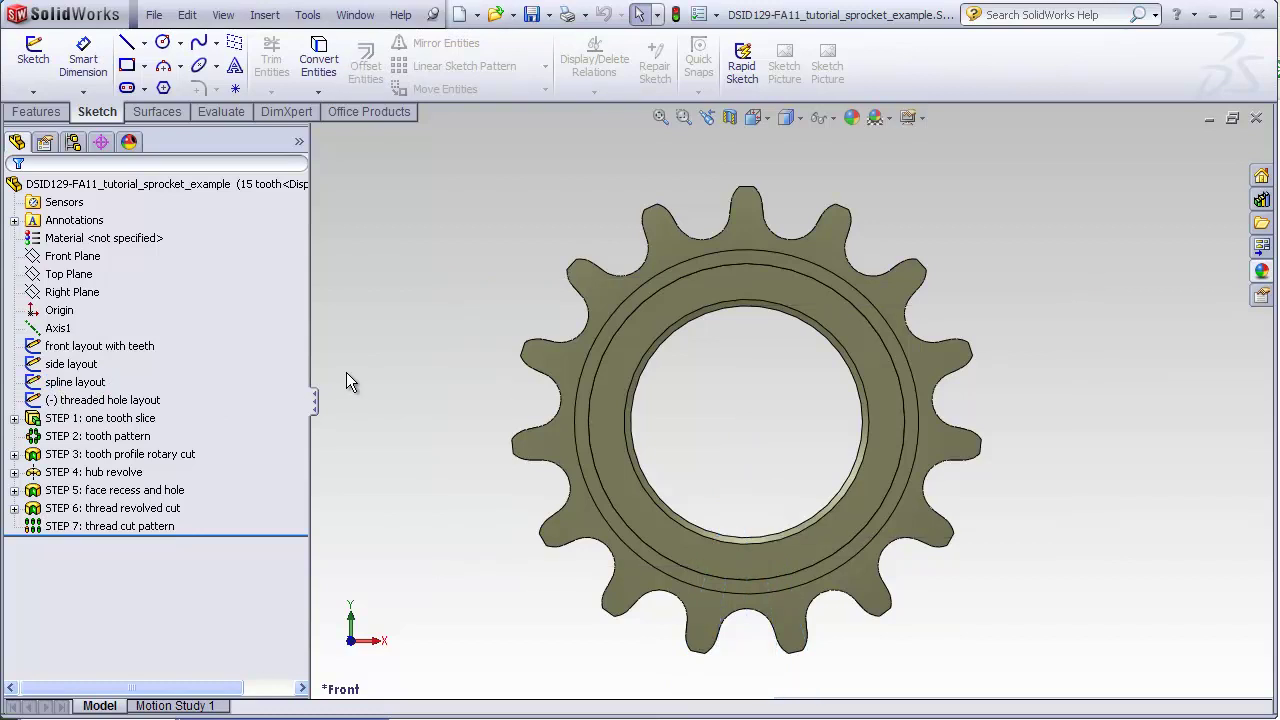
pyautogui.moveTo(298, 533); pyautogui.dragTo(284, 426)
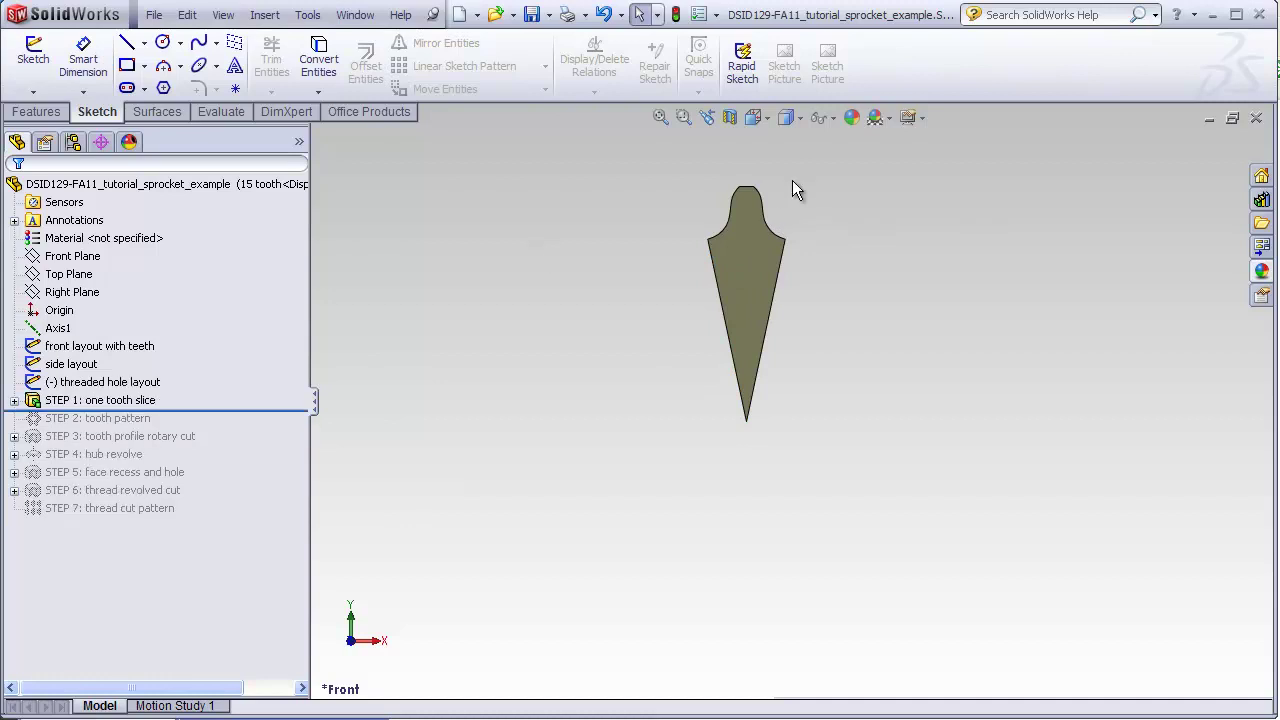
# - Roll back above STEP 1, reveal the hidden layout sketches, and edit the front layout with teeth sketch
pyautogui.moveTo(280, 409); pyautogui.dragTo(290, 391)
pyautogui.click(223, 15)
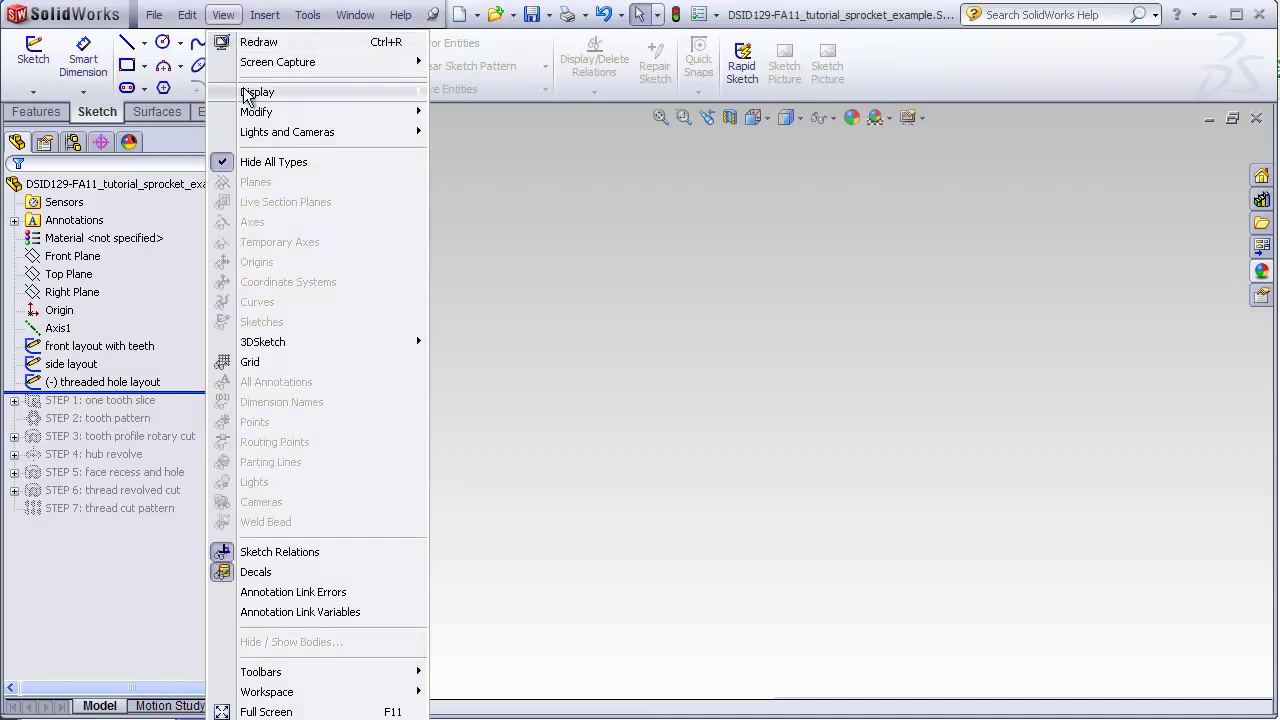
pyautogui.click(270, 163)
pyautogui.click(298, 185)
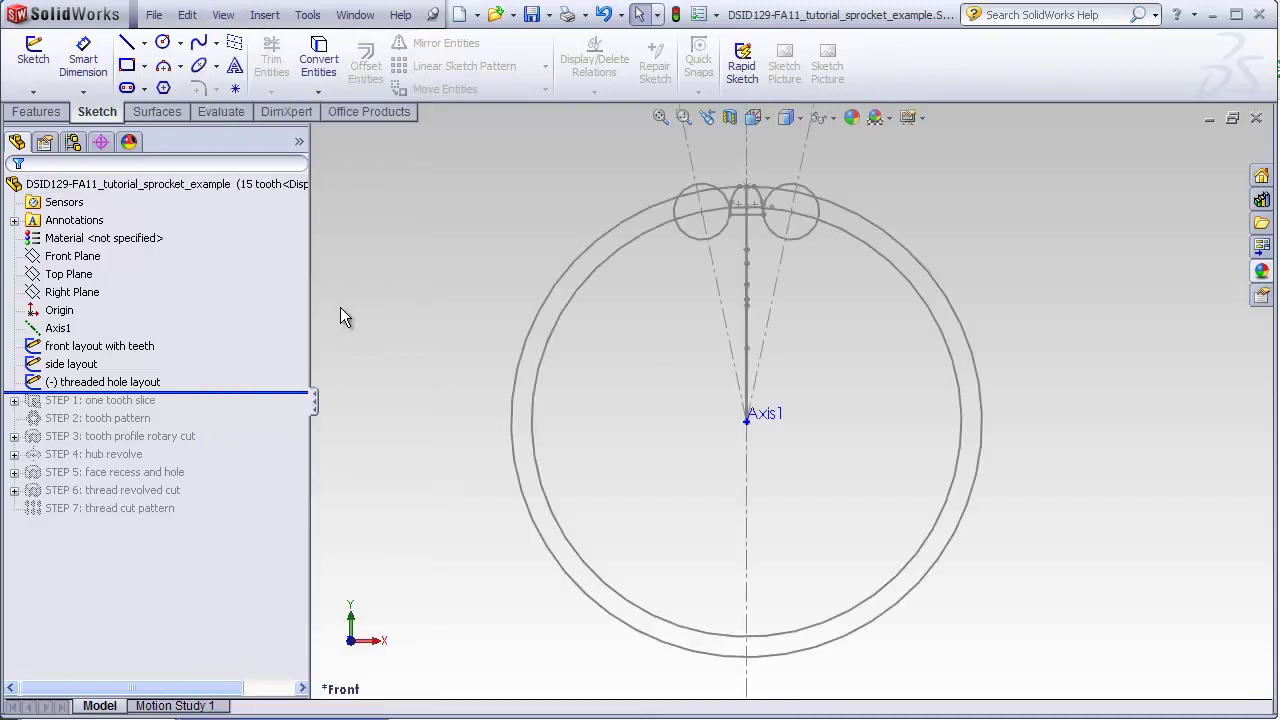
pyautogui.scroll(-3, 763, 178)
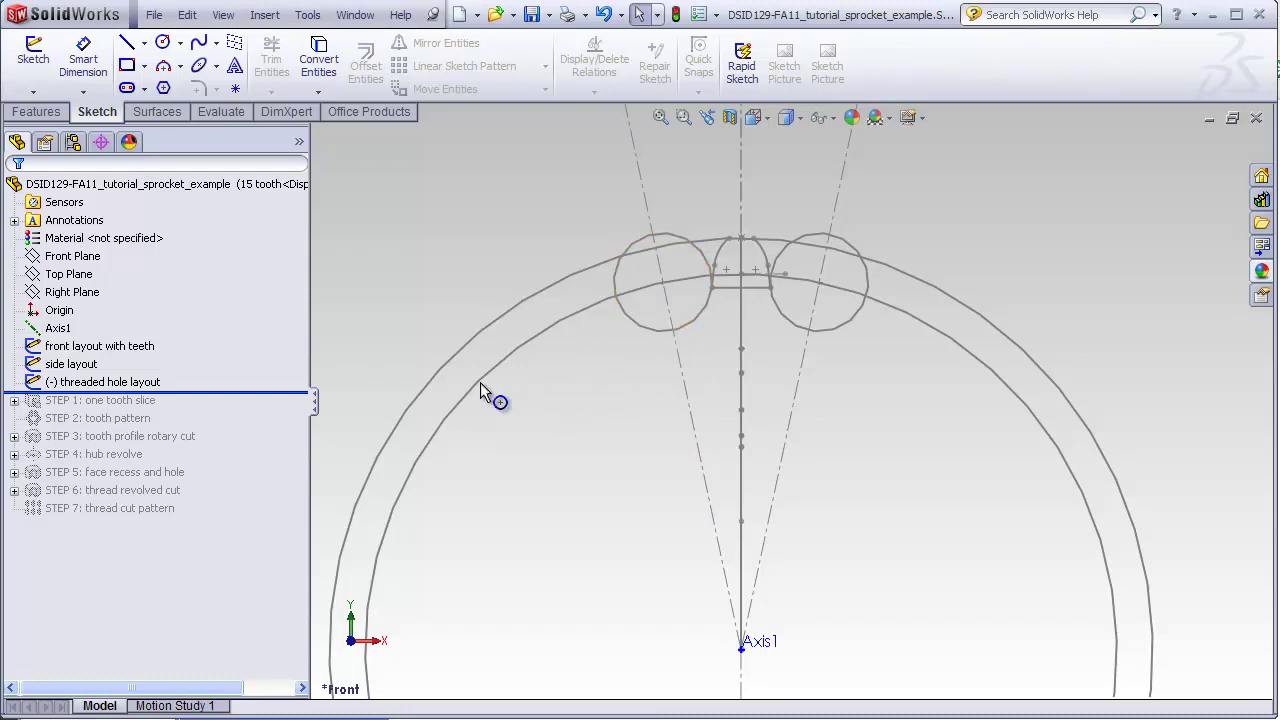
pyautogui.rightClick(130, 348)
pyautogui.click(140, 293)
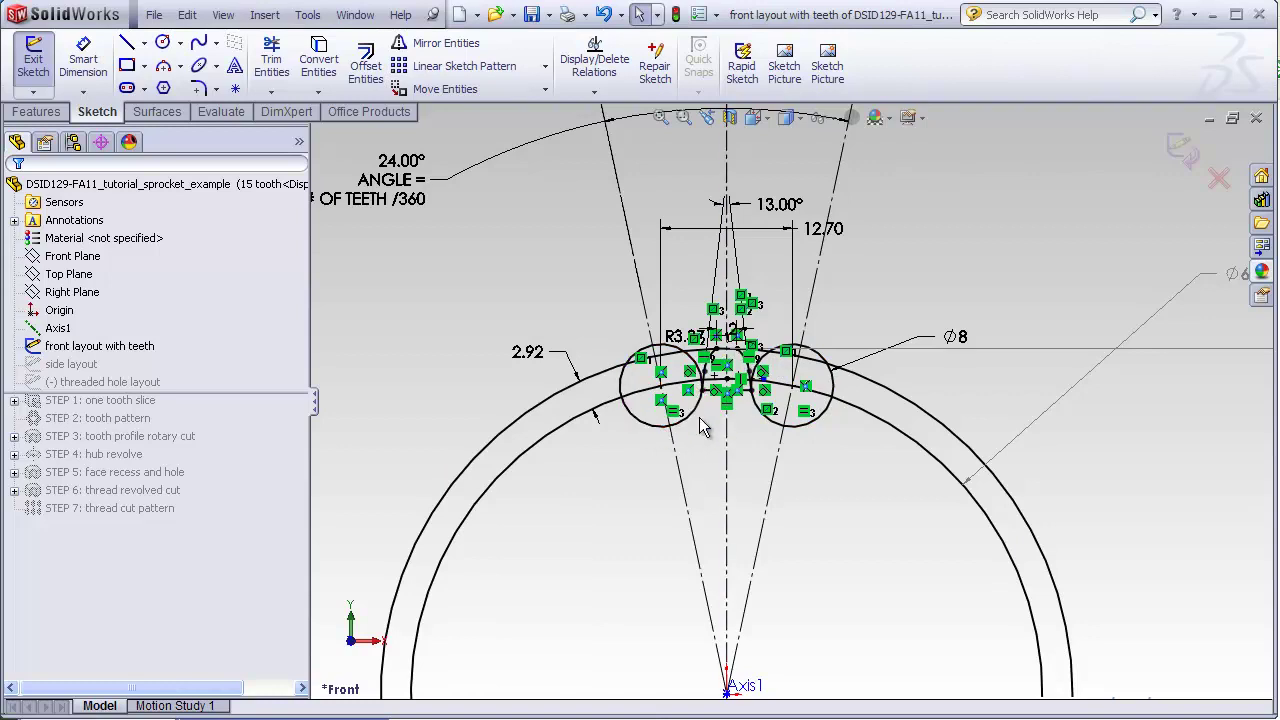
pyautogui.scroll(-1, 745, 277)
pyautogui.scroll(-1, 745, 277)
pyautogui.scroll(-2, 795, 442)
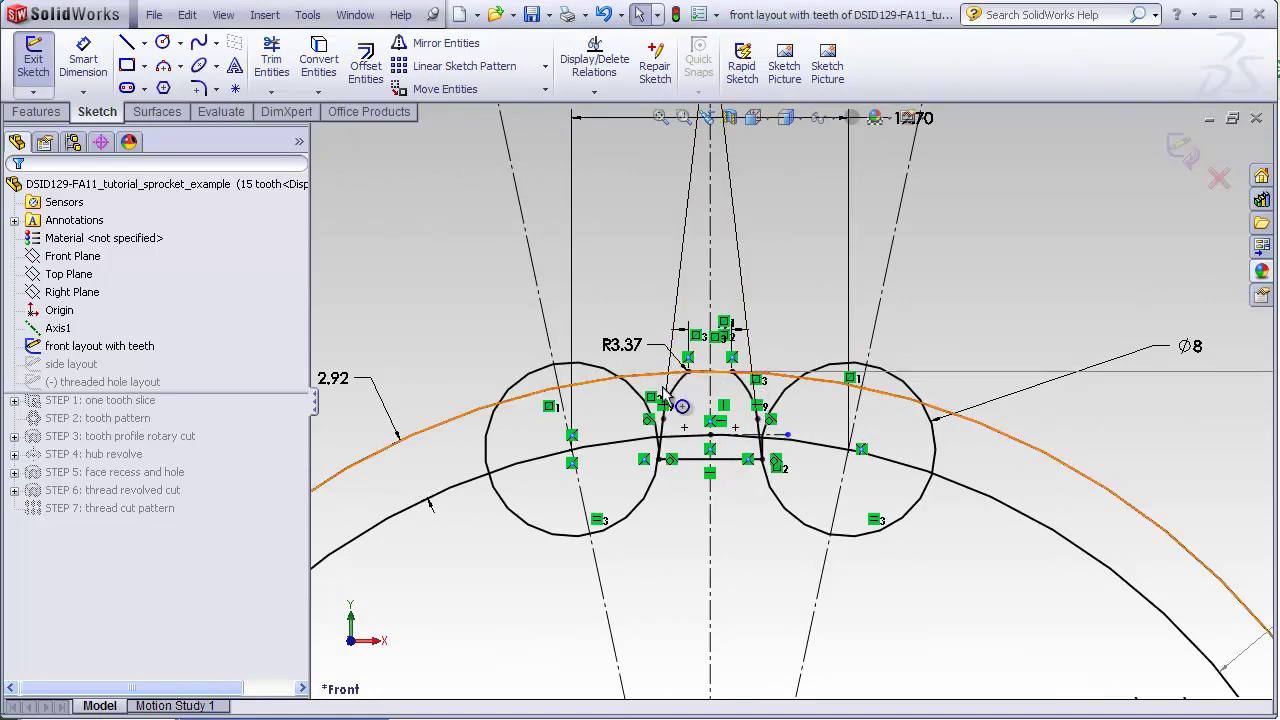
pyautogui.scroll(3, 830, 488)
pyautogui.scroll(-2, 828, 486)
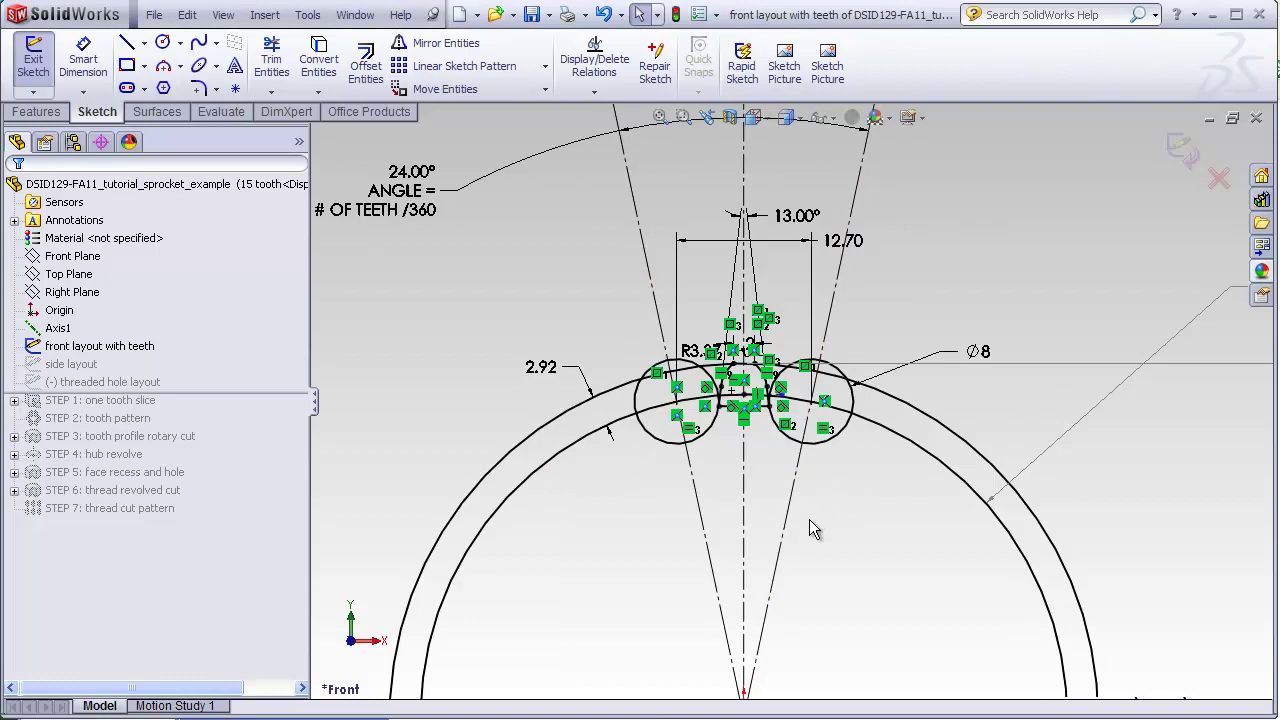
pyautogui.scroll(2, 809, 555)
pyautogui.scroll(-2, 809, 560)
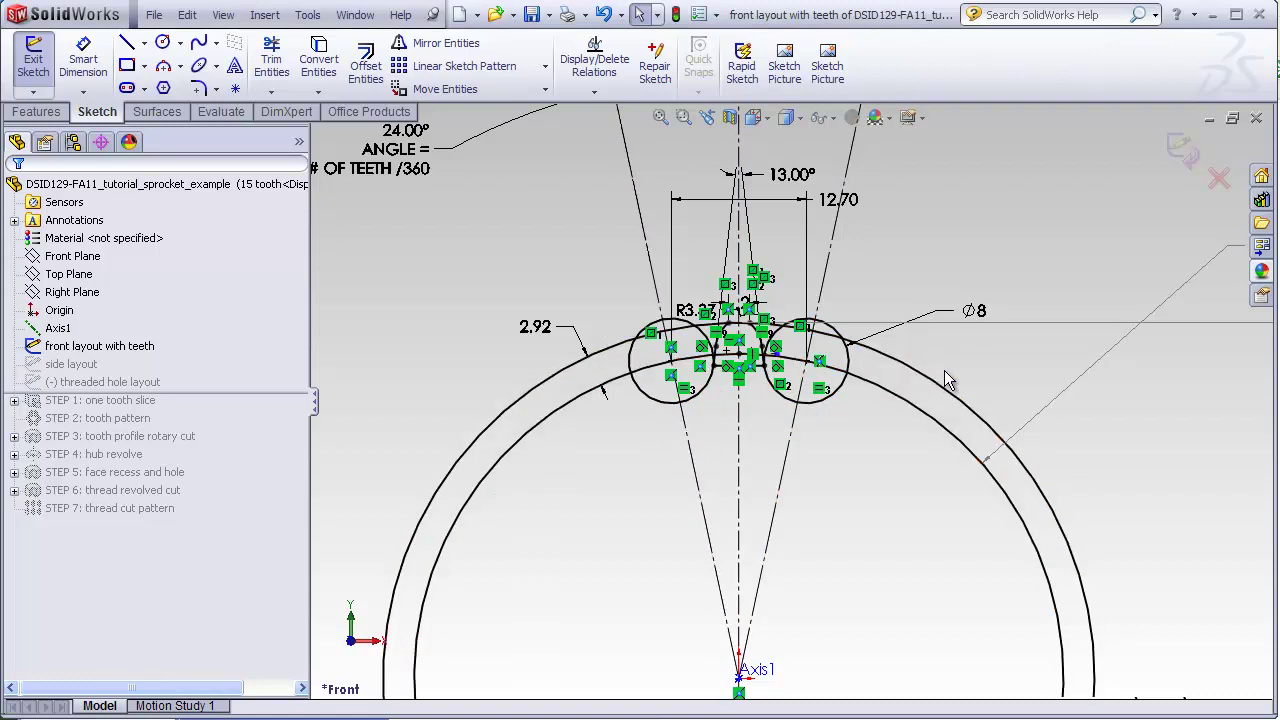
pyautogui.scroll(3, 944, 370)
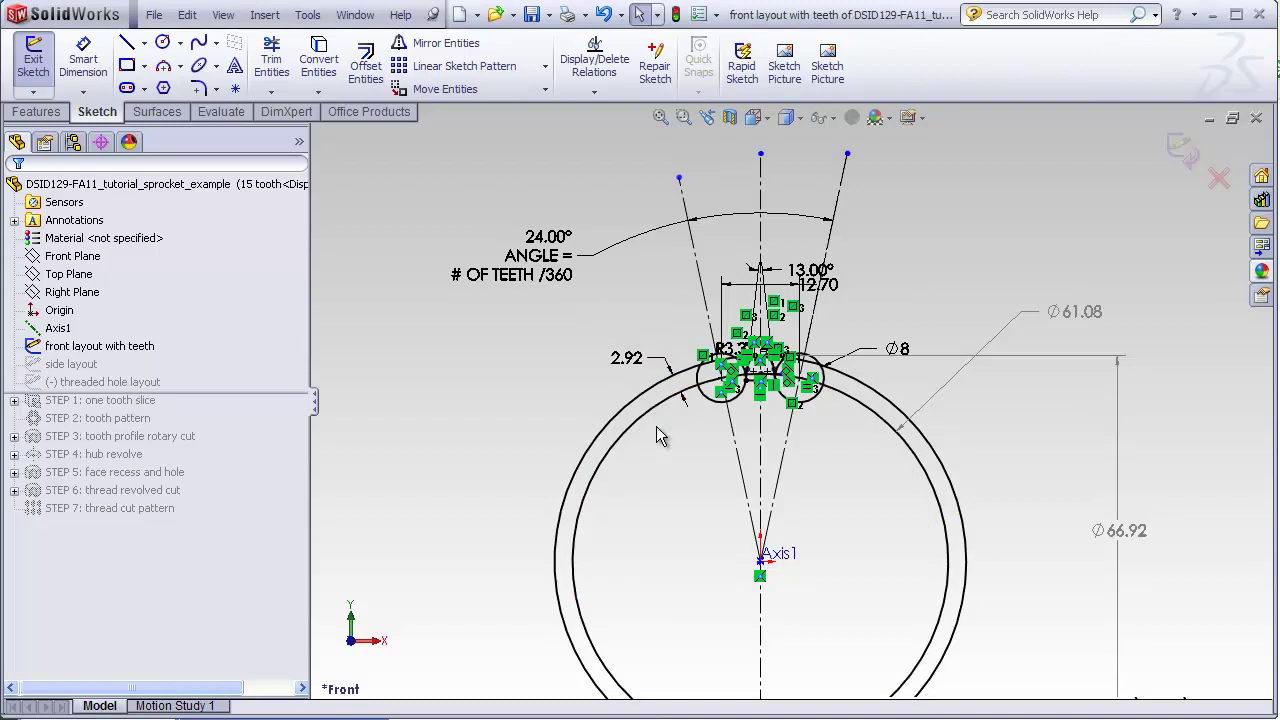
# - Exit the layout sketch and start a new sketch on the Front Plane
pyautogui.hotkey('ctrl', 'b')
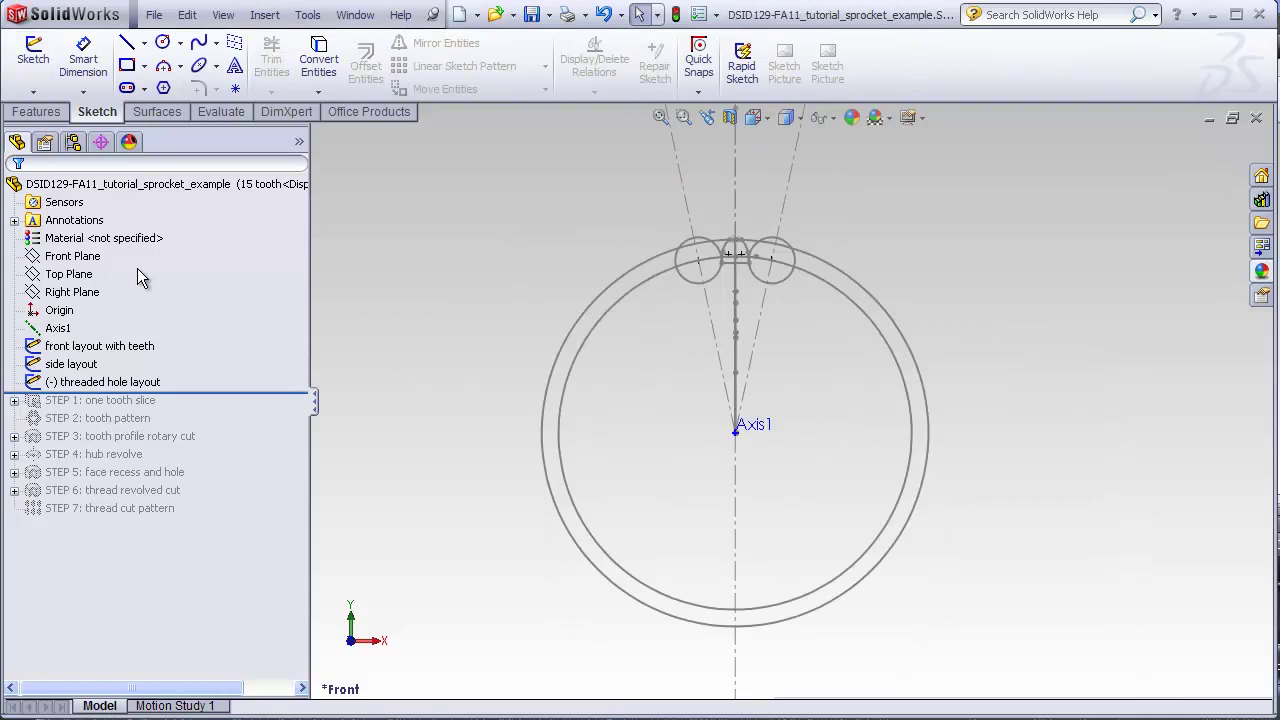
pyautogui.click(100, 258)
pyautogui.hotkey('ctrl', 'b')
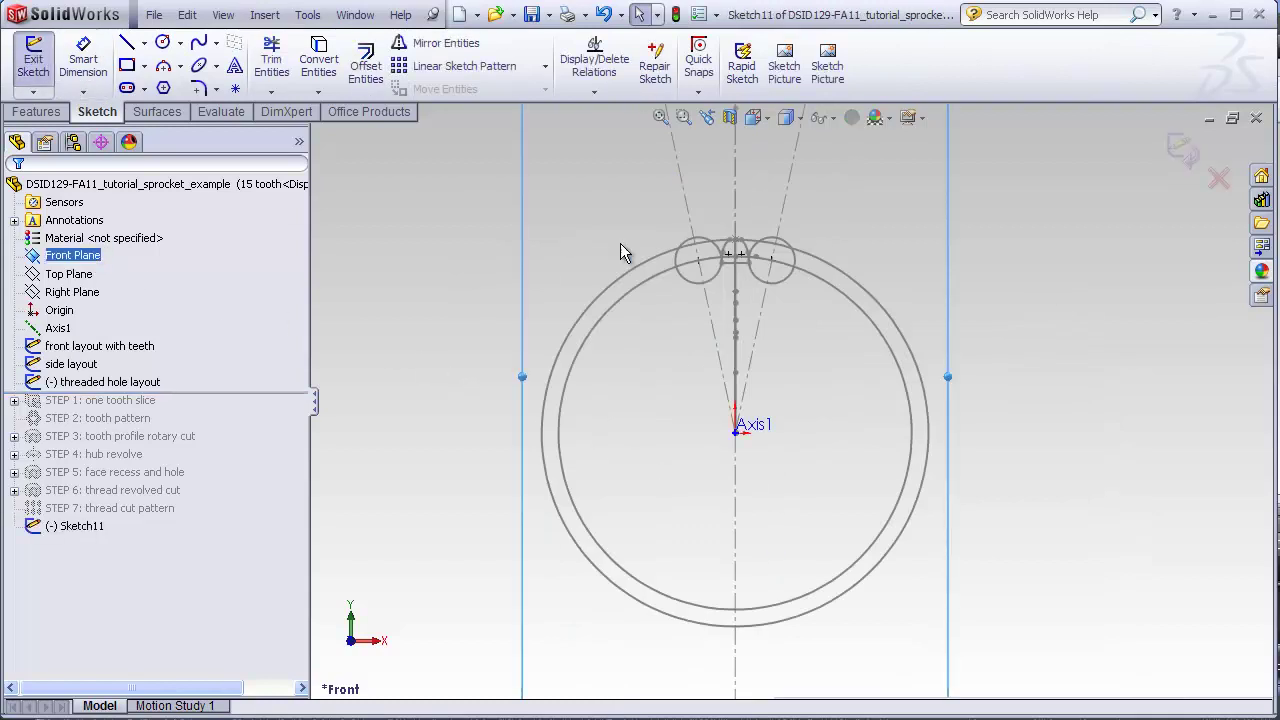
pyautogui.scroll(-5, 702, 253)
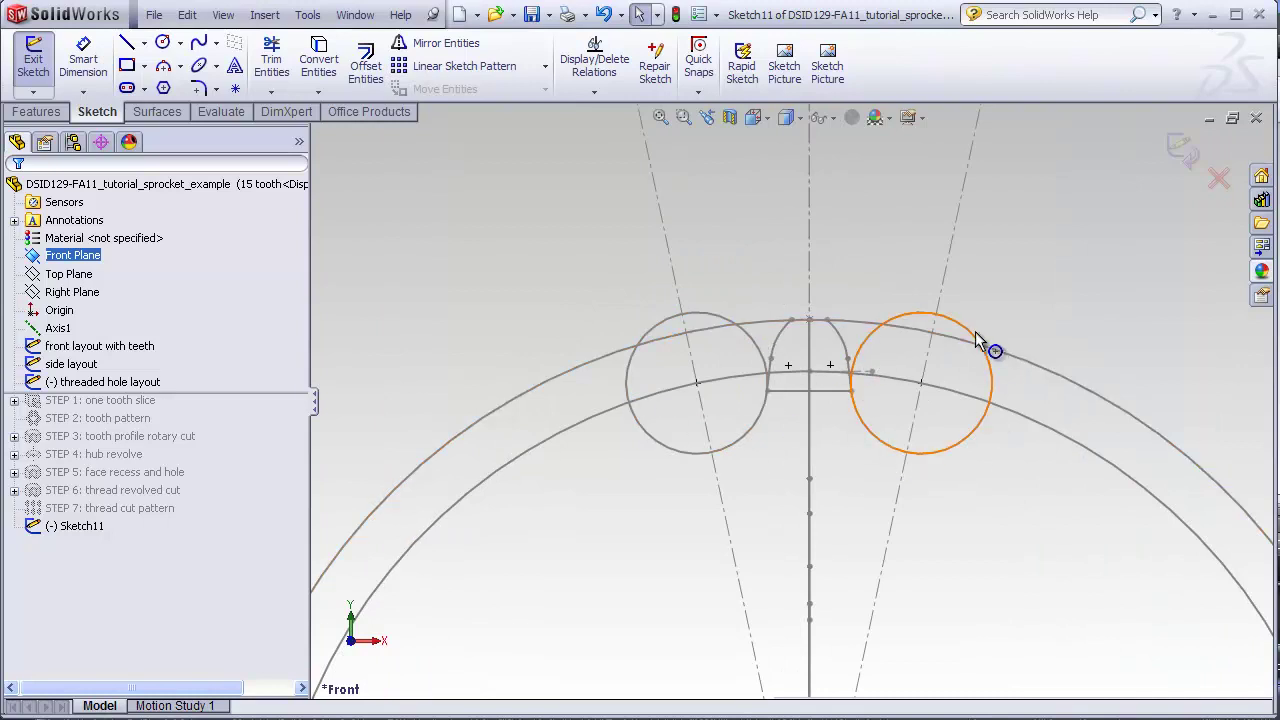
pyautogui.scroll(-2, 860, 390)
pyautogui.click(842, 372)
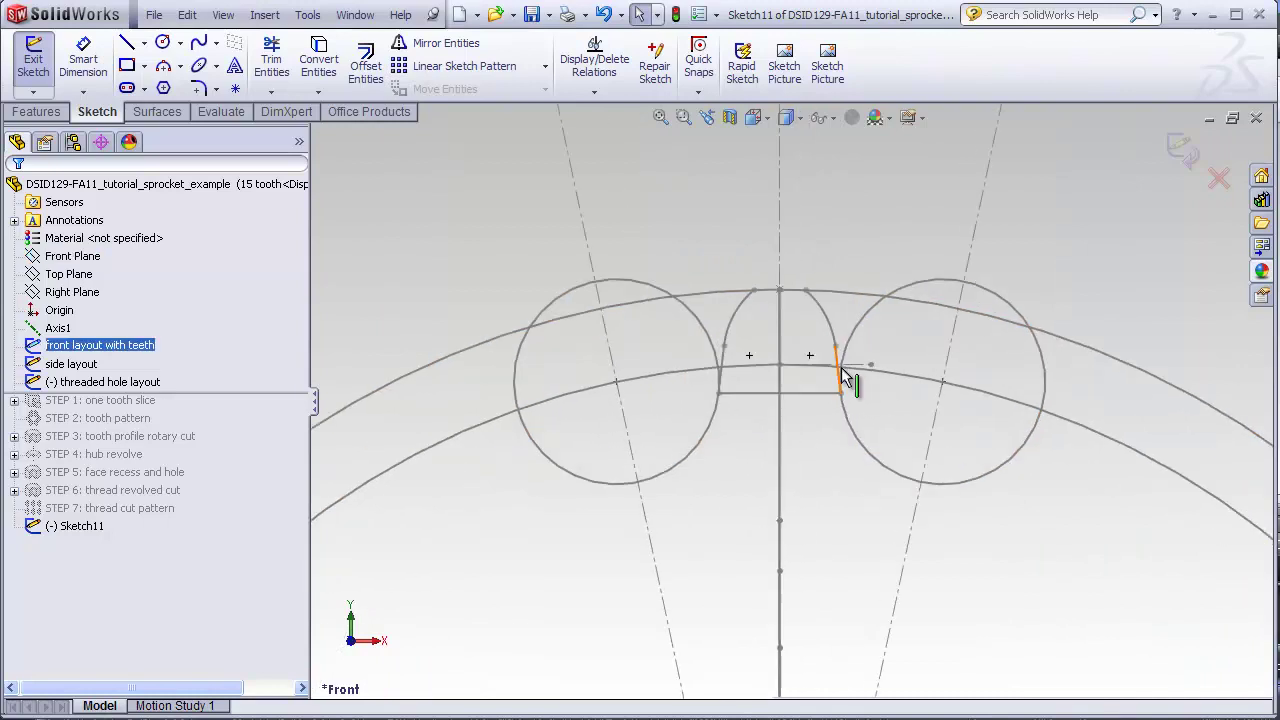
pyautogui.click(731, 332)
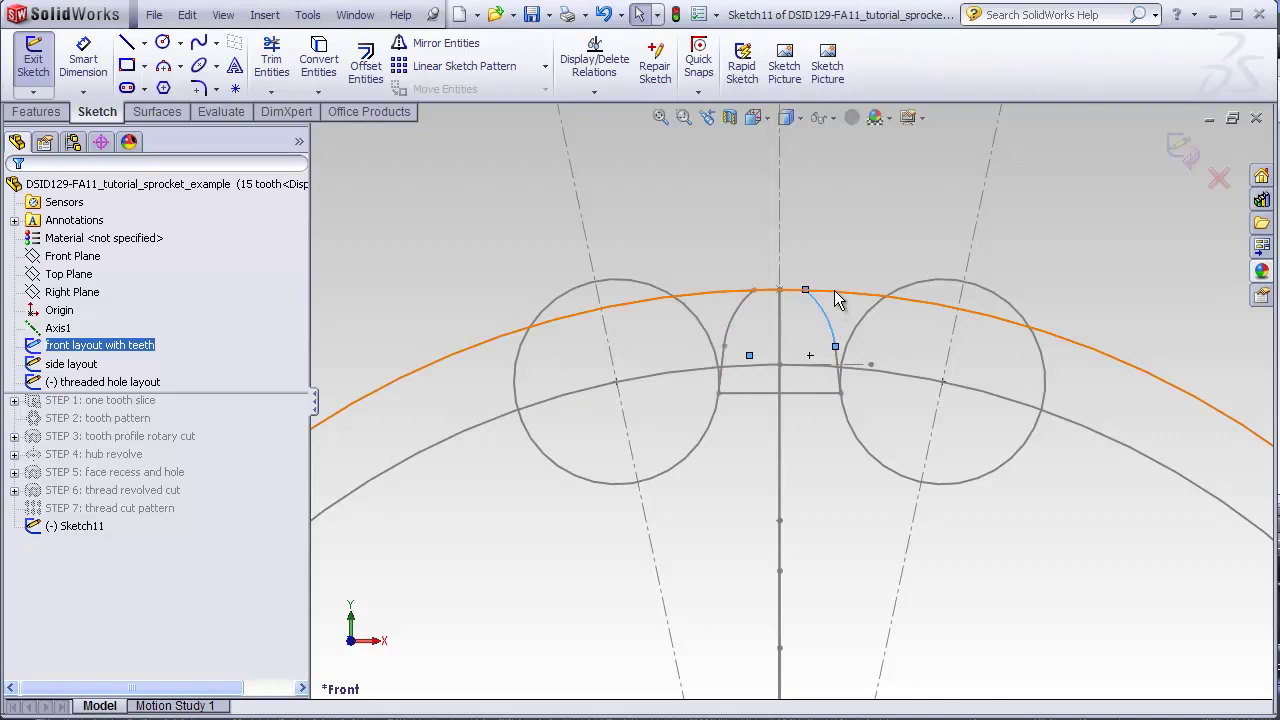
pyautogui.click(830, 292)
pyautogui.scroll(2, 884, 548)
pyautogui.click(940, 548)
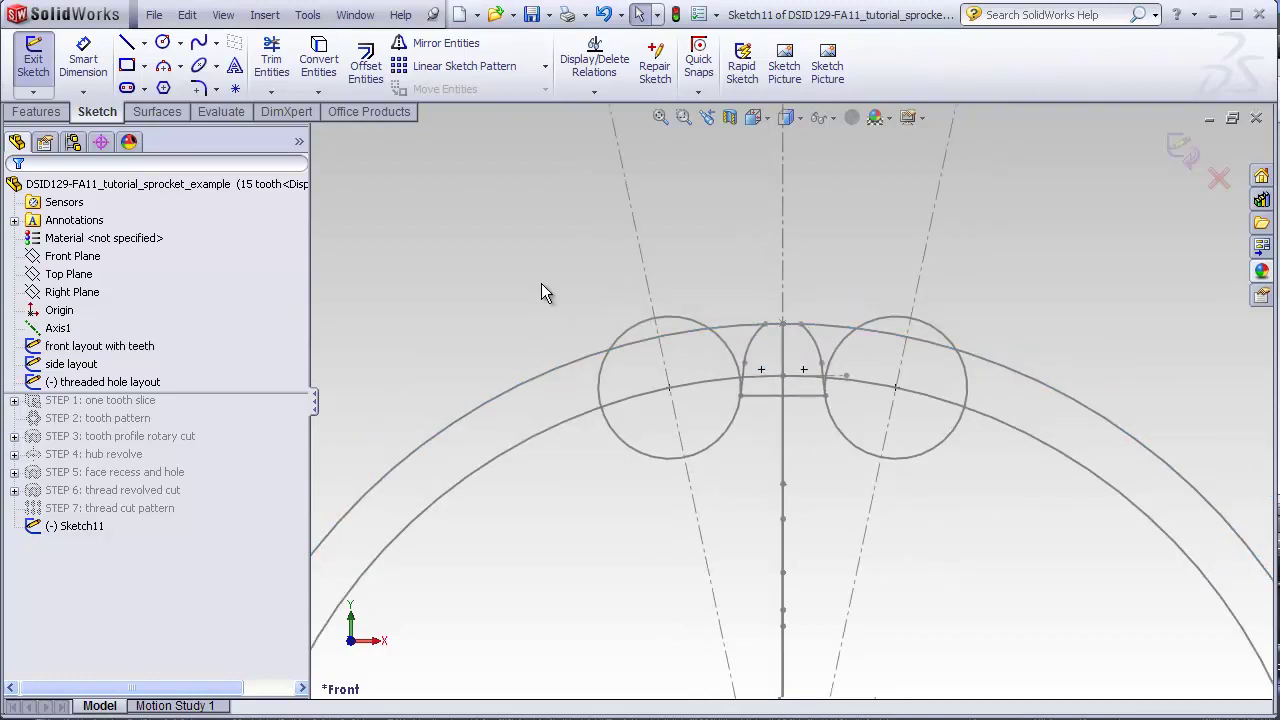
# - Convert the two tooth circles, tooth arcs and lines, outer rim arc and both wedge lines into the sketch
pyautogui.click(318, 62)
pyautogui.click(706, 333)
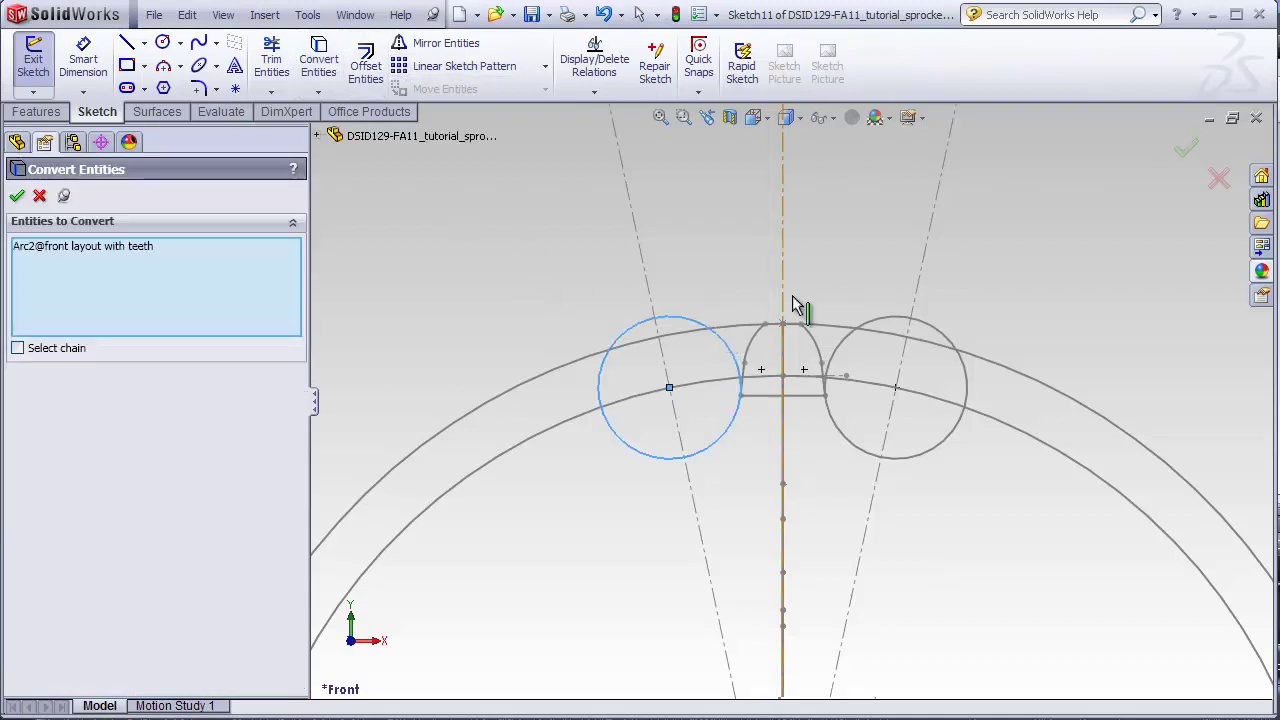
pyautogui.click(873, 322)
pyautogui.scroll(-2, 838, 374)
pyautogui.click(823, 383)
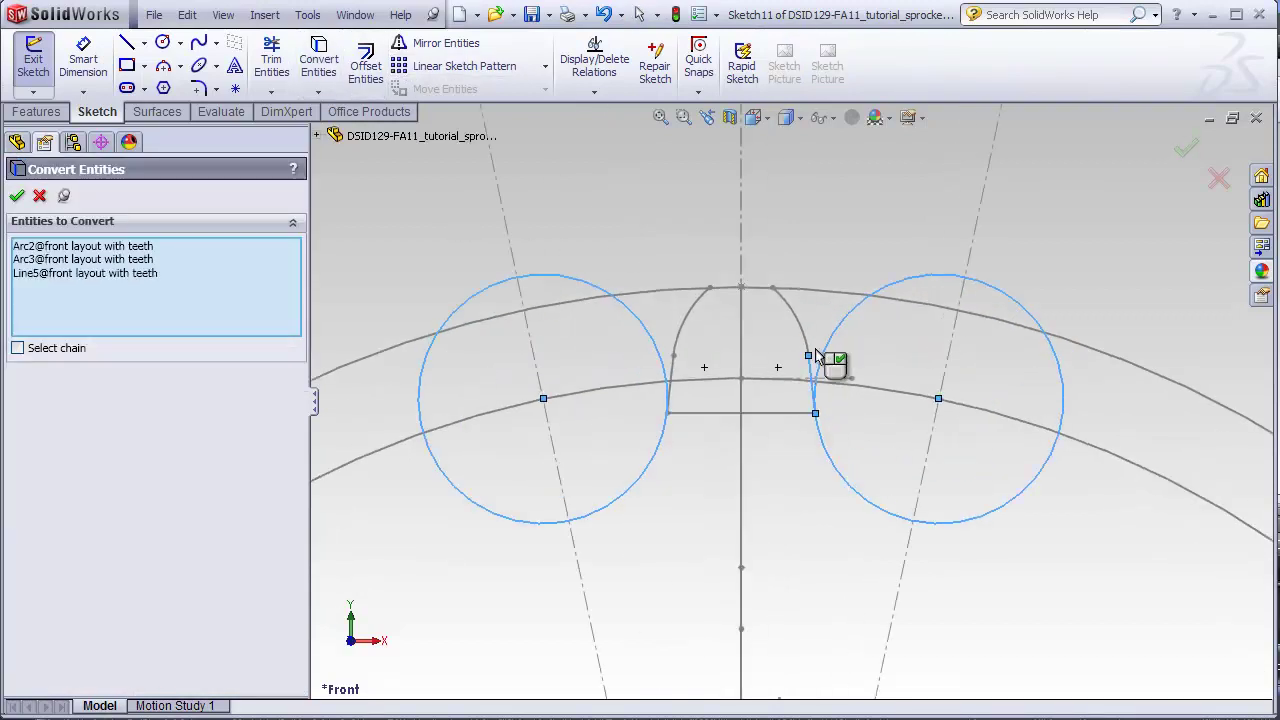
pyautogui.click(810, 344)
pyautogui.click(687, 328)
pyautogui.click(675, 380)
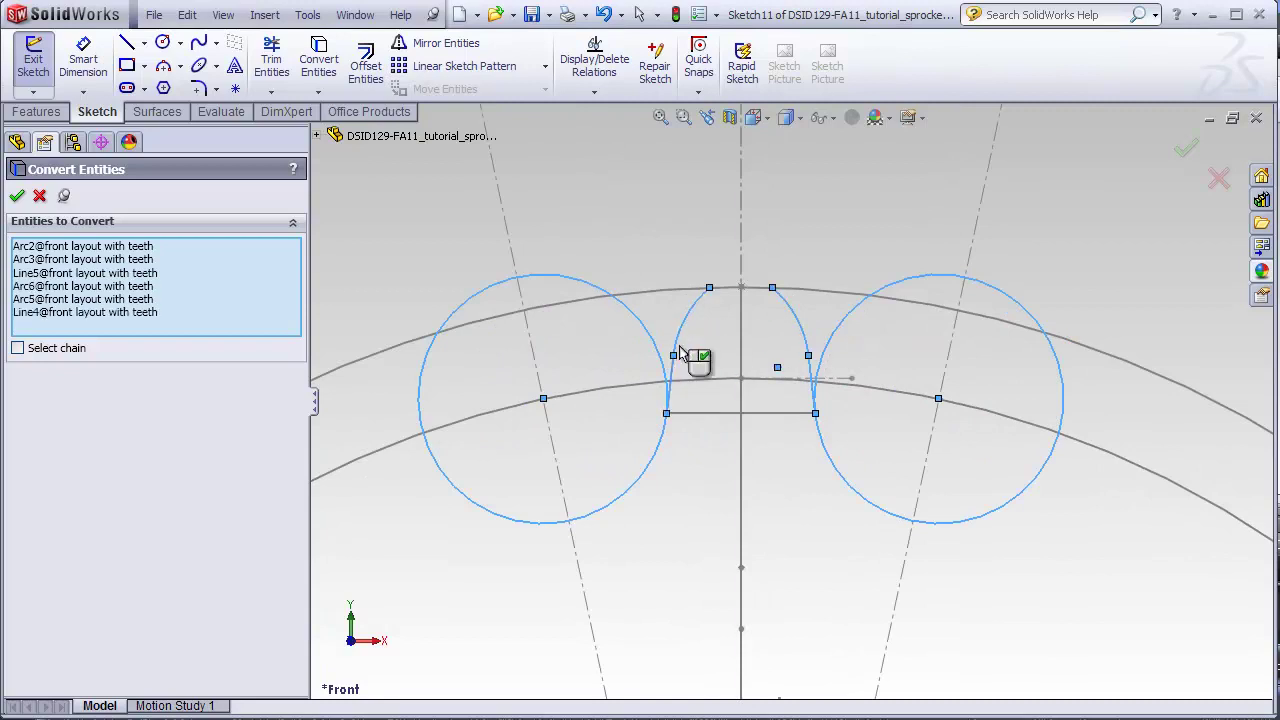
pyautogui.click(664, 294)
pyautogui.scroll(5, 891, 578)
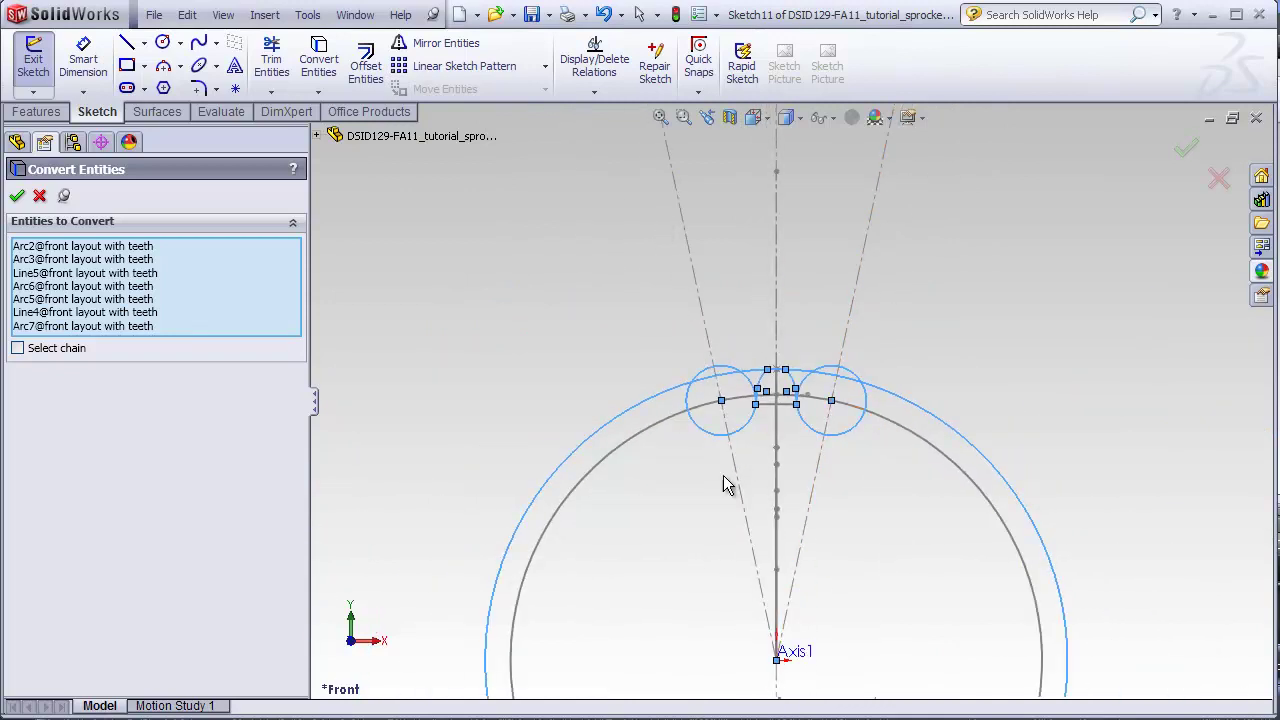
pyautogui.click(856, 318)
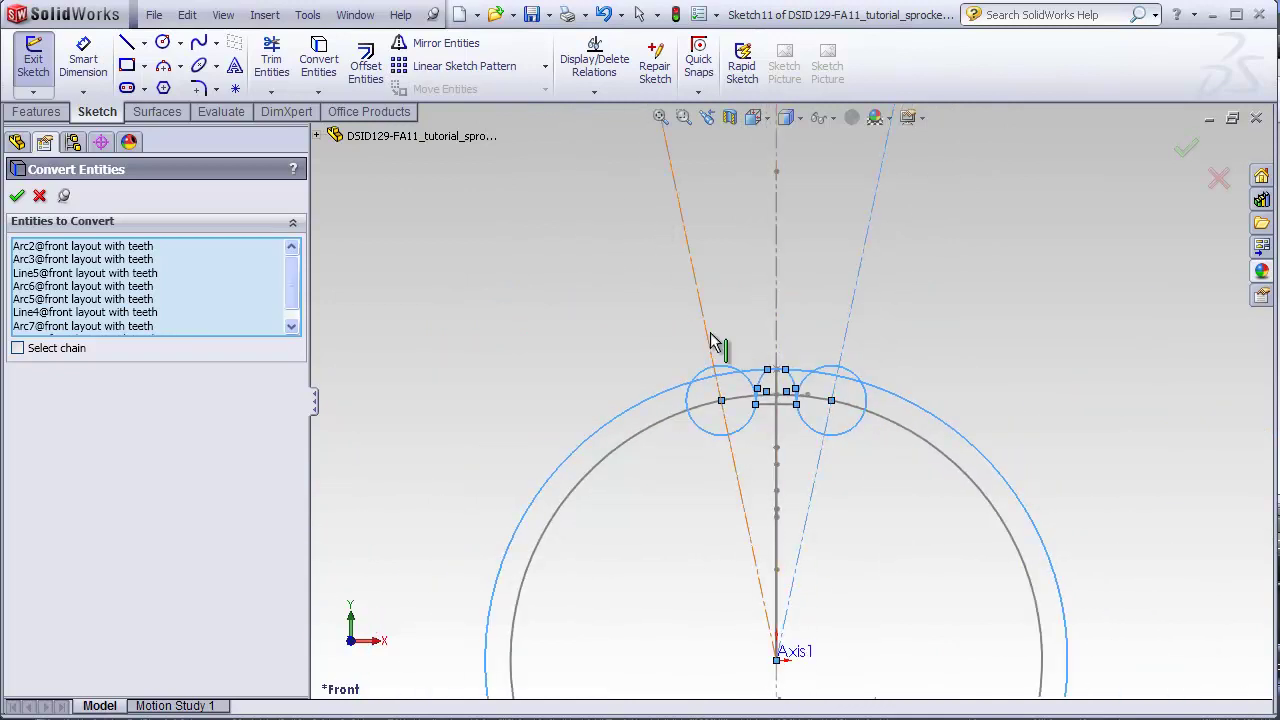
pyautogui.click(712, 340)
pyautogui.click(17, 196)
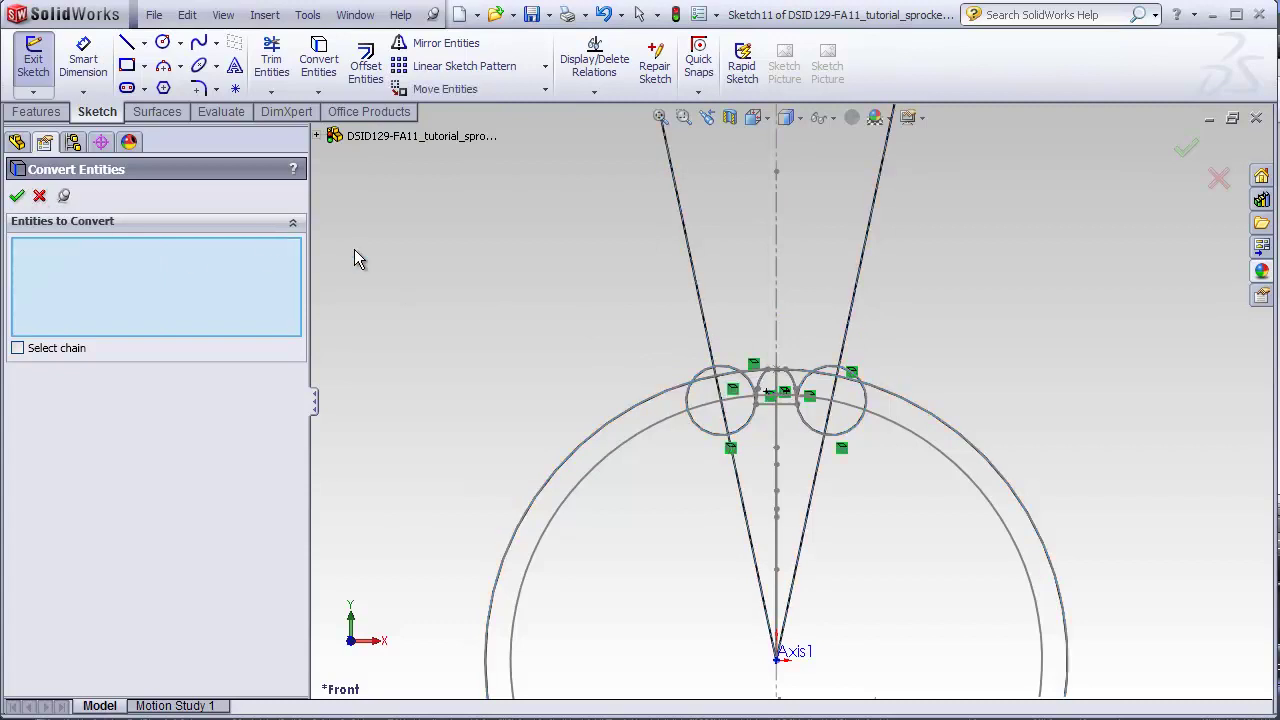
# - Hide all reference types and trim the circles and wedge stubs down to one tooth-slice outline
pyautogui.click(222, 14)
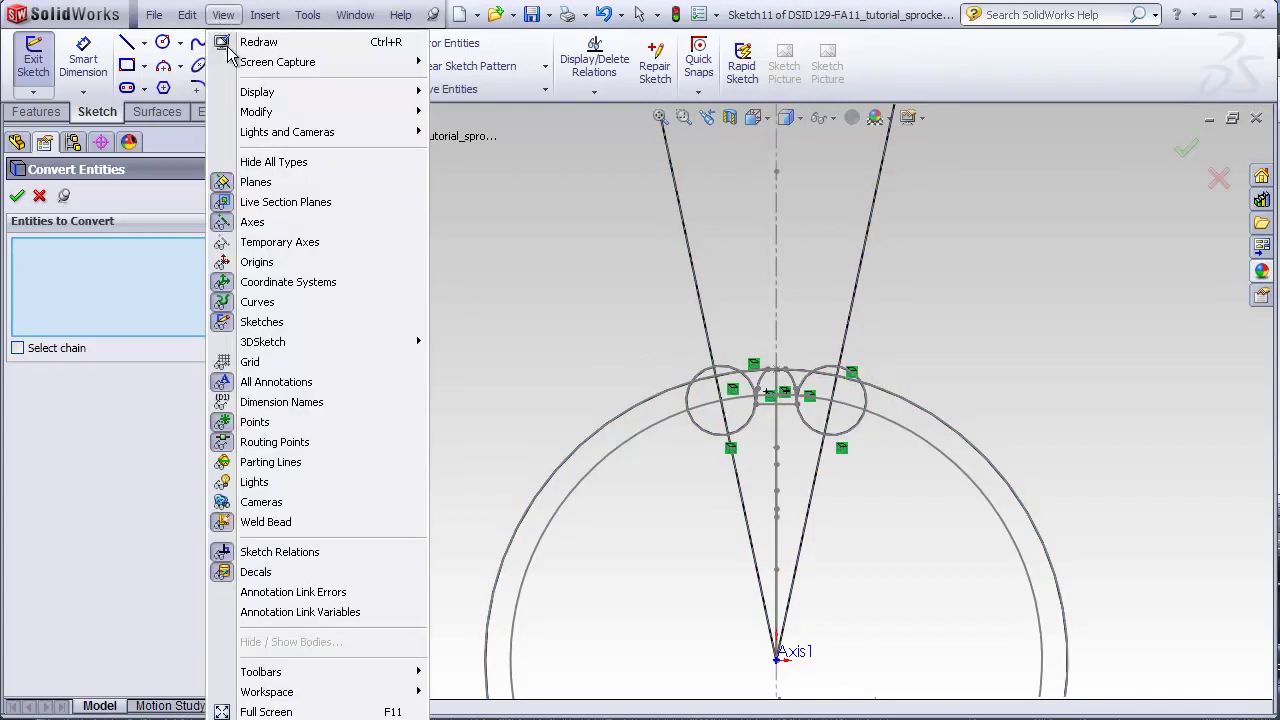
pyautogui.click(258, 163)
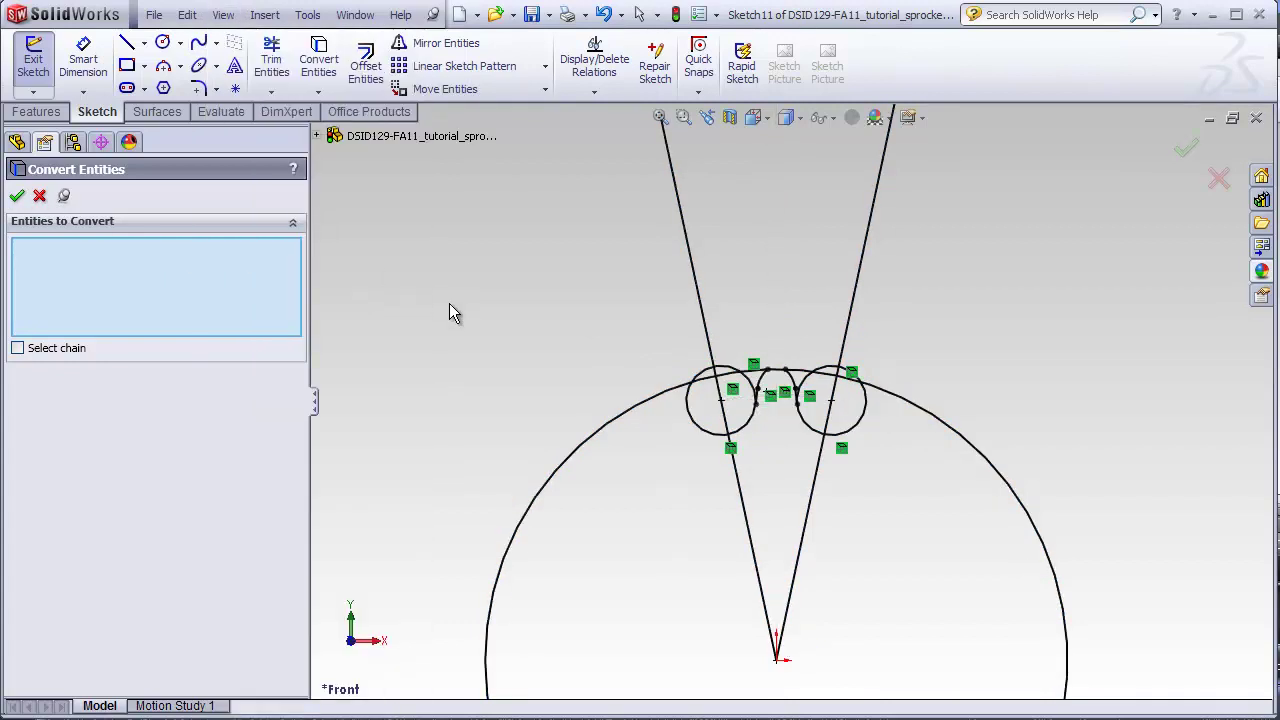
pyautogui.click(39, 196)
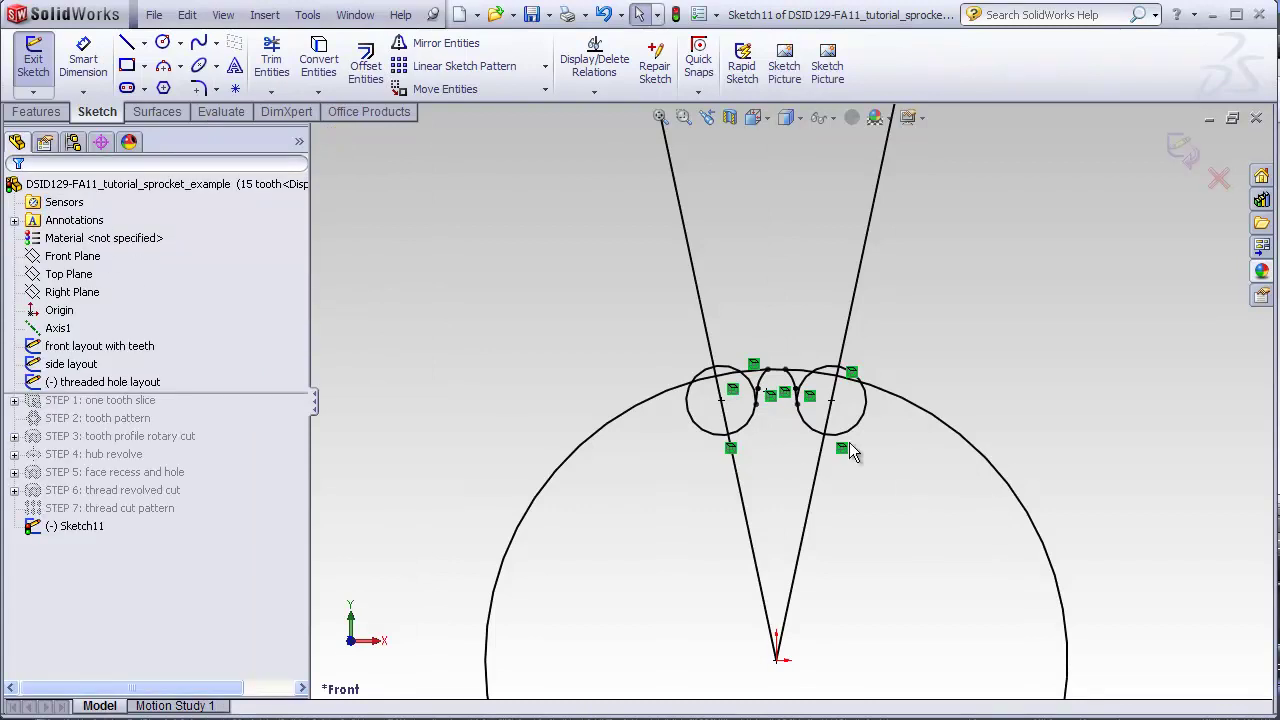
pyautogui.scroll(-5, 824, 432)
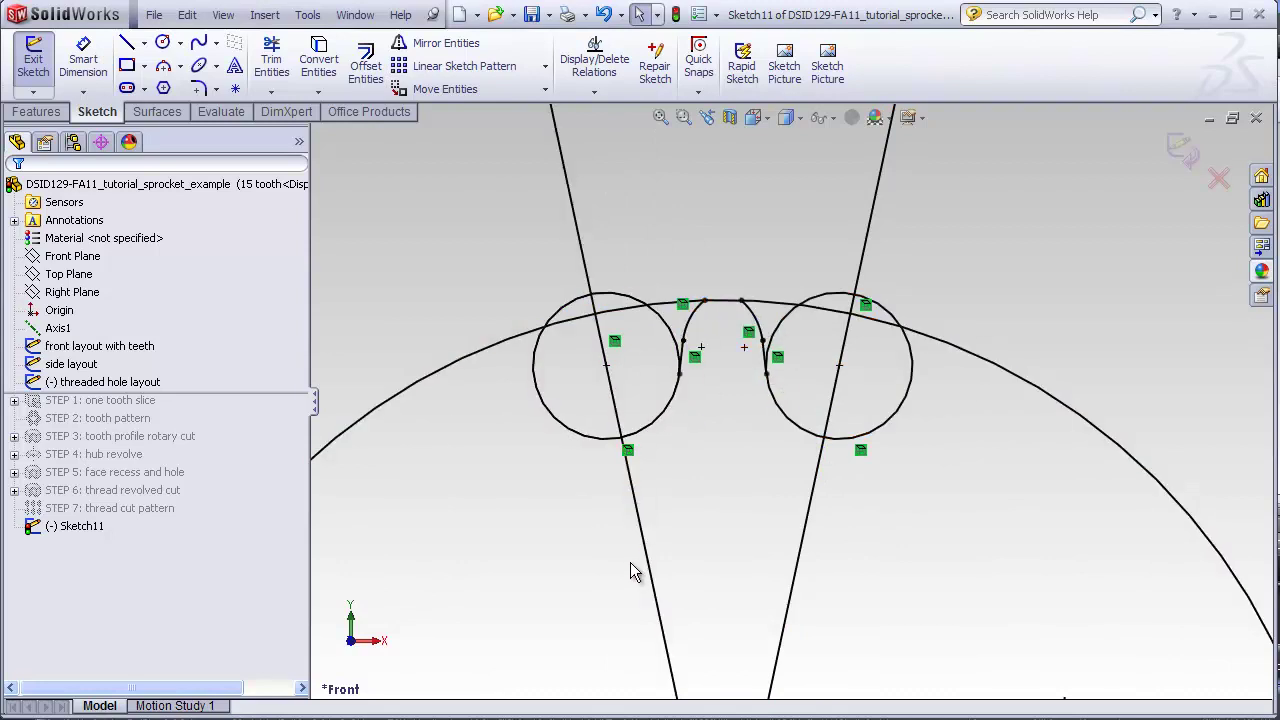
pyautogui.click(271, 58)
pyautogui.moveTo(993, 425)
pyautogui.mouseDown()
pyautogui.moveTo(899, 387)
pyautogui.moveTo(876, 354)
pyautogui.moveTo(762, 287)
pyautogui.moveTo(822, 313)
pyautogui.moveTo(821, 279)
pyautogui.moveTo(852, 334)
pyautogui.moveTo(879, 305)
pyautogui.moveTo(852, 280)
pyautogui.mouseUp()
pyautogui.moveTo(650, 273)
pyautogui.mouseDown()
pyautogui.moveTo(565, 441)
pyautogui.moveTo(534, 454)
pyautogui.moveTo(601, 292)
pyautogui.moveTo(595, 247)
pyautogui.moveTo(567, 310)
pyautogui.moveTo(510, 333)
pyautogui.moveTo(497, 358)
pyautogui.moveTo(661, 323)
pyautogui.moveTo(684, 268)
pyautogui.mouseUp()
pyautogui.press('Escape')
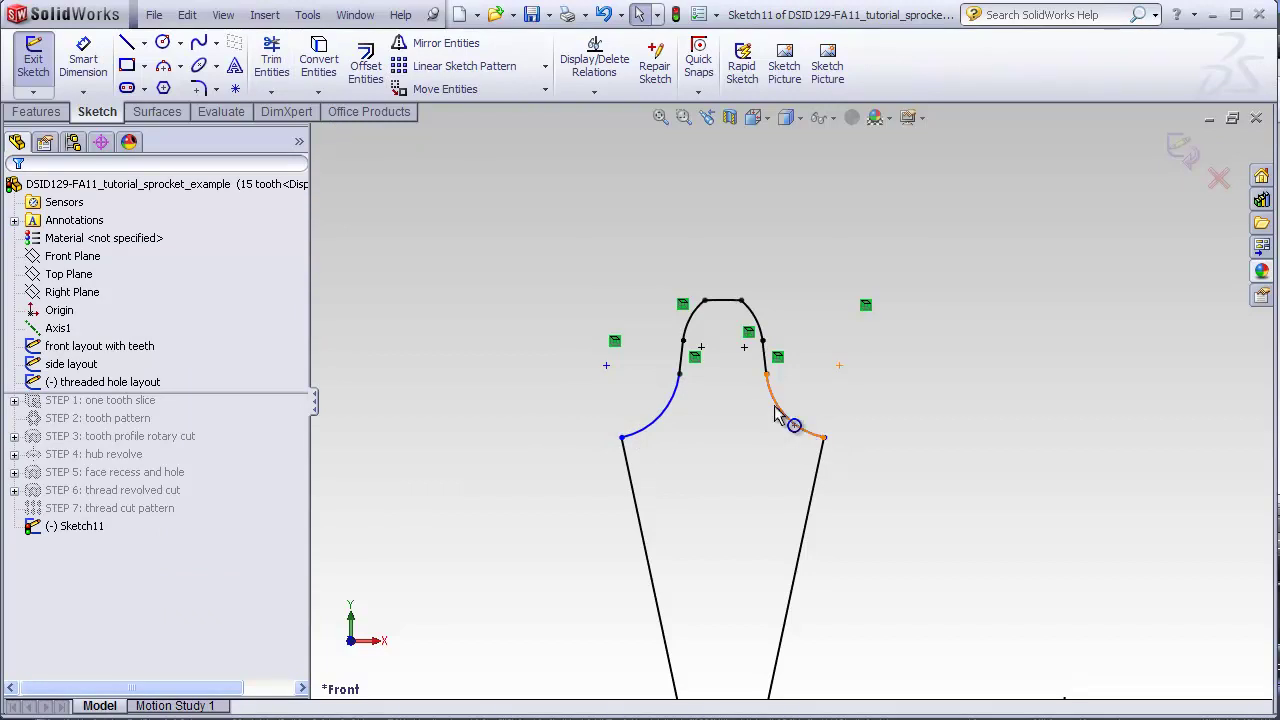
pyautogui.scroll(-2, 720, 388)
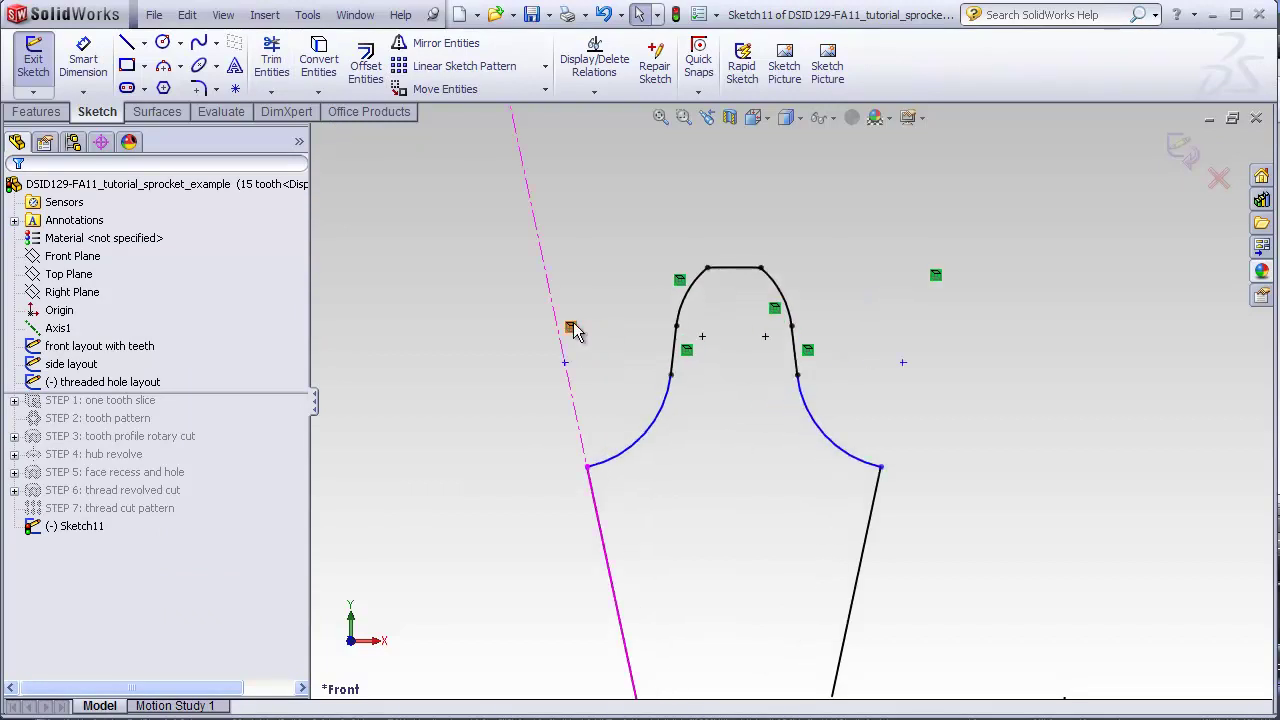
# - Show the layout geometry again and make the right and left root arcs coradial with their layout circles
pyautogui.click(223, 14)
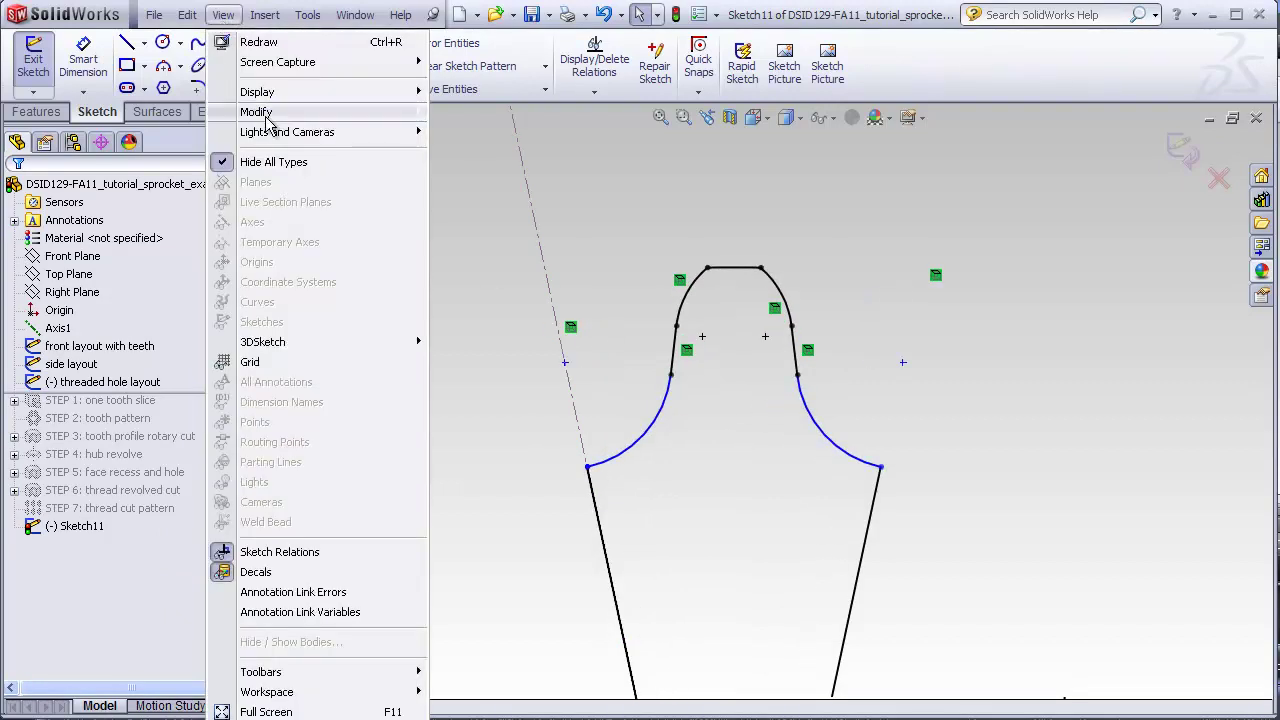
pyautogui.click(284, 164)
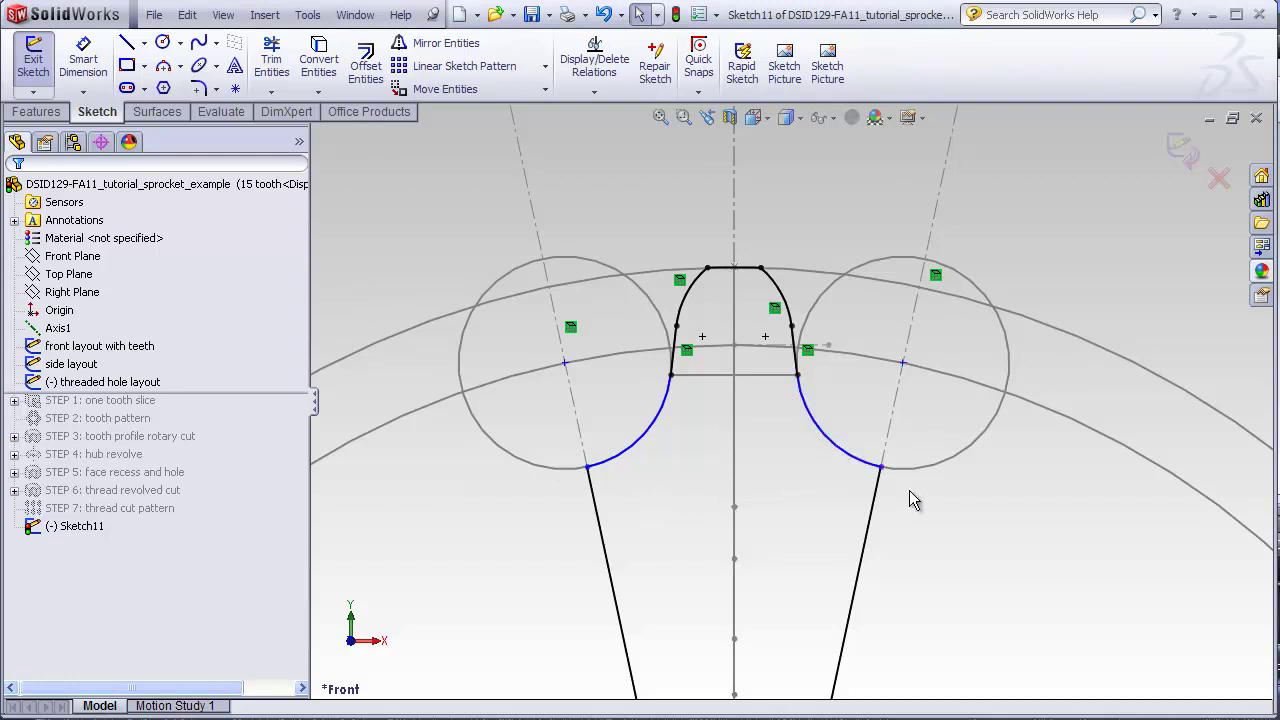
pyautogui.keyDown('ctrl'); pyautogui.click(622, 467); pyautogui.keyUp('ctrl')
pyautogui.click(834, 450)
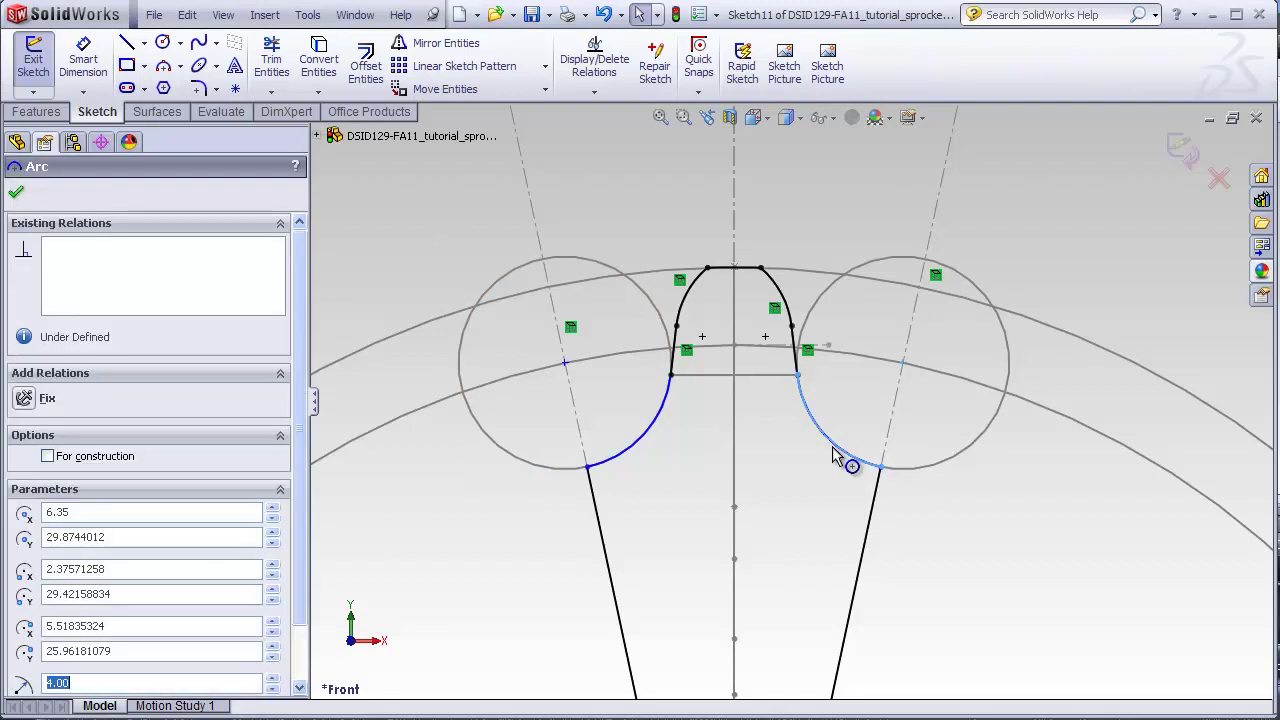
pyautogui.keyDown('ctrl'); pyautogui.click(962, 455); pyautogui.keyUp('ctrl')
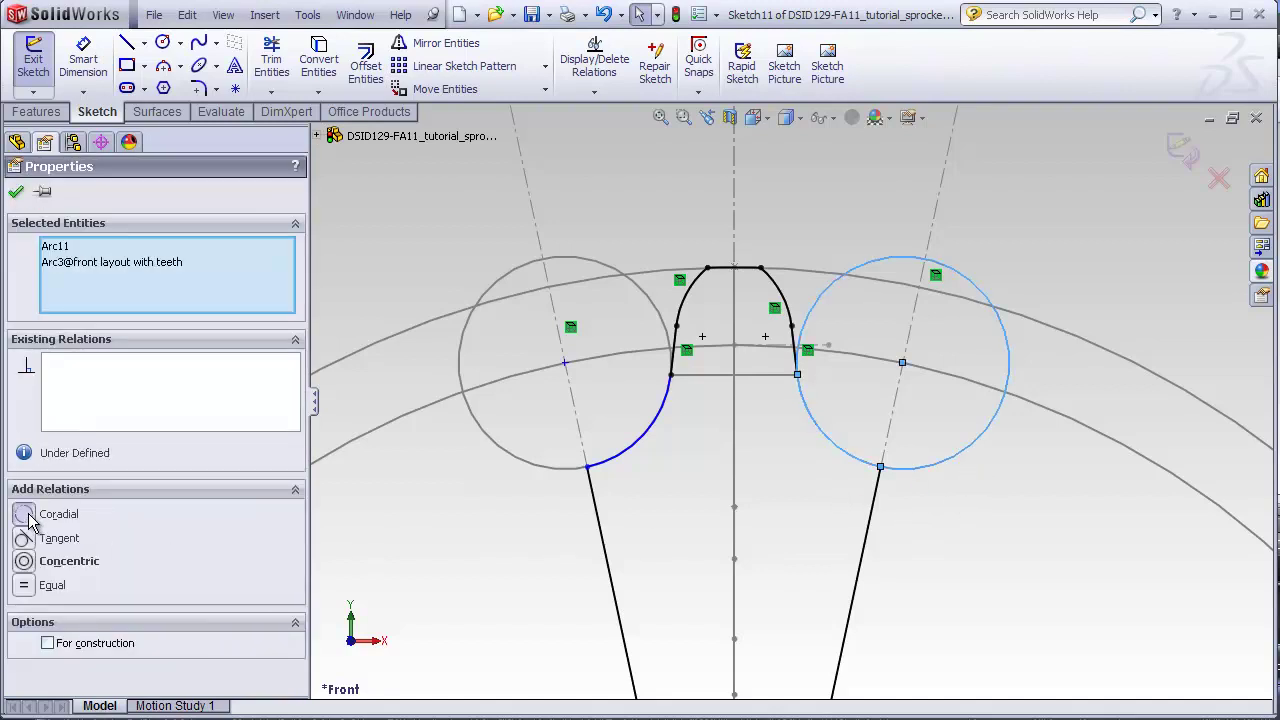
pyautogui.click(412, 564)
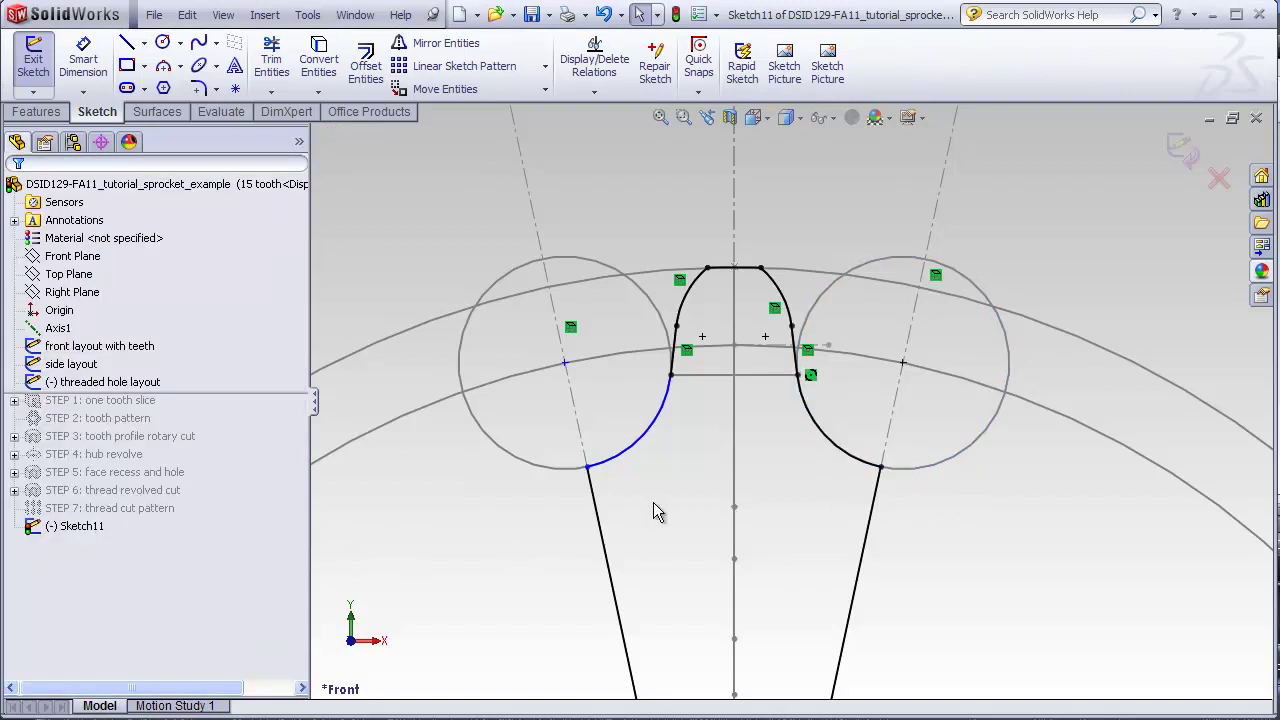
pyautogui.click(634, 445)
pyautogui.keyDown('ctrl'); pyautogui.click(540, 466); pyautogui.keyUp('ctrl')
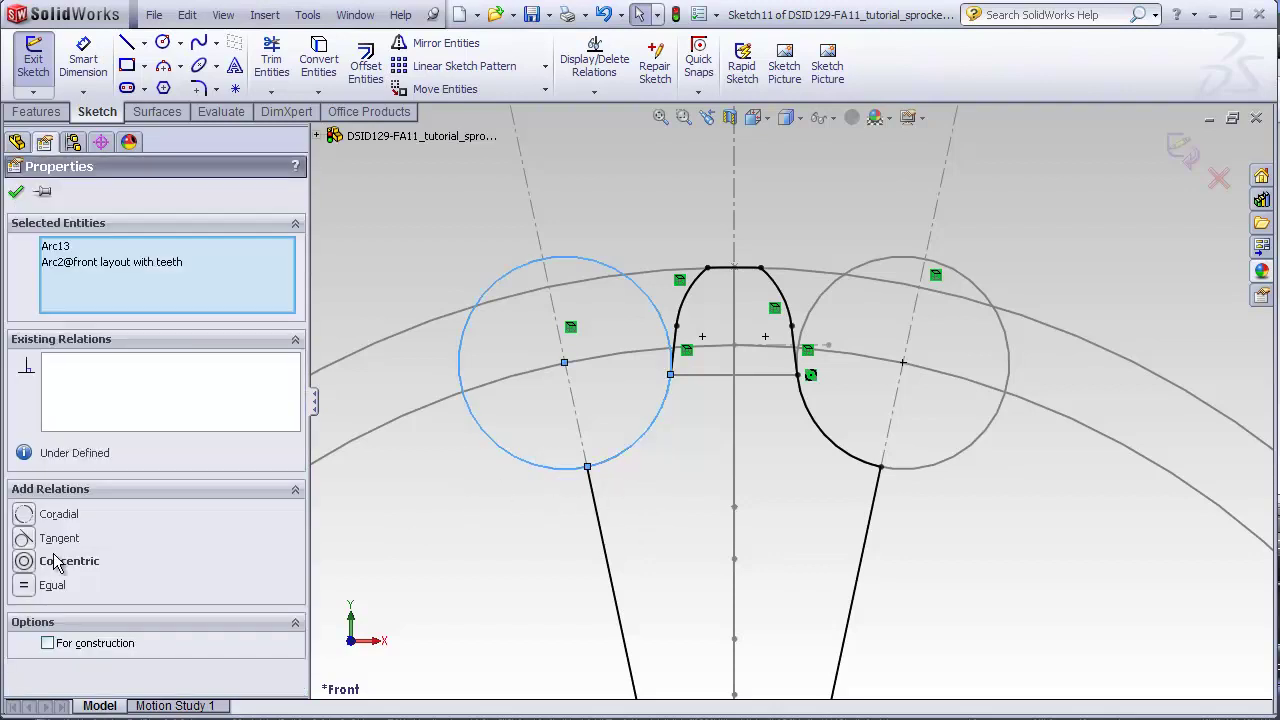
pyautogui.click(24, 516)
pyautogui.click(415, 530)
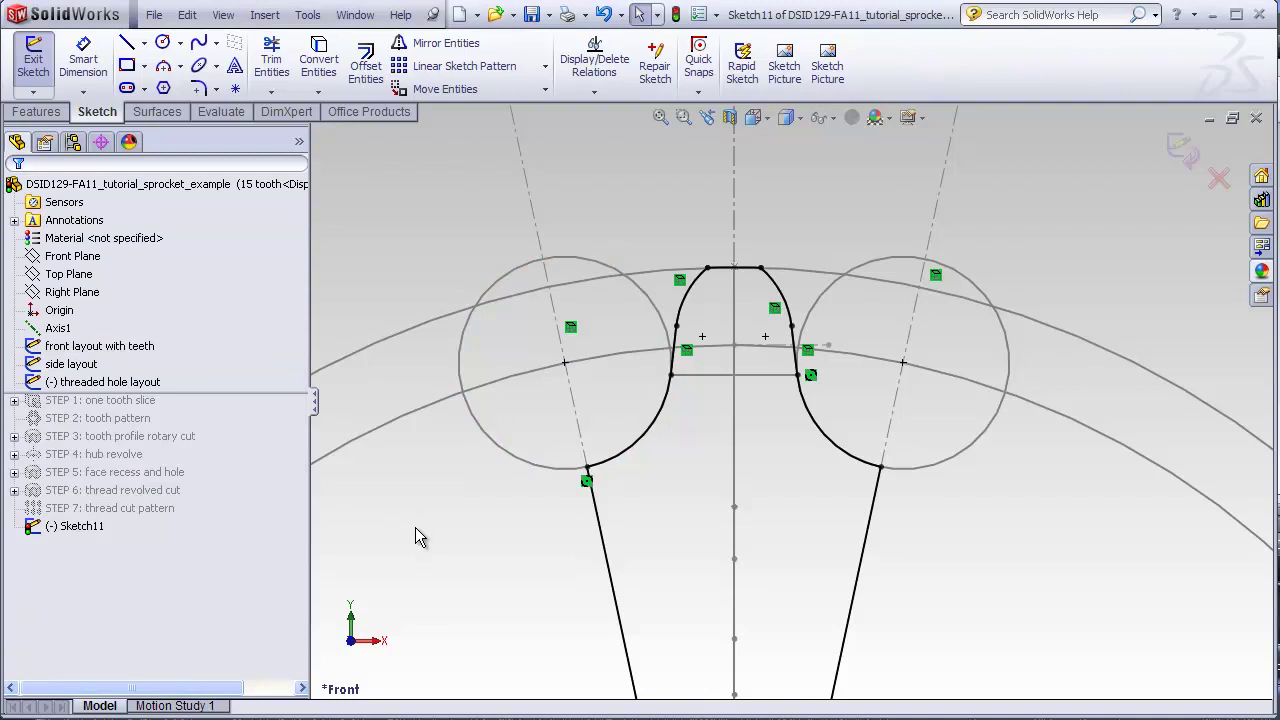
# - Extrude the tooth-slice sketch with Direction 1 ending Up To Vertex at a side-layout point
pyautogui.scroll(8, 483, 543)
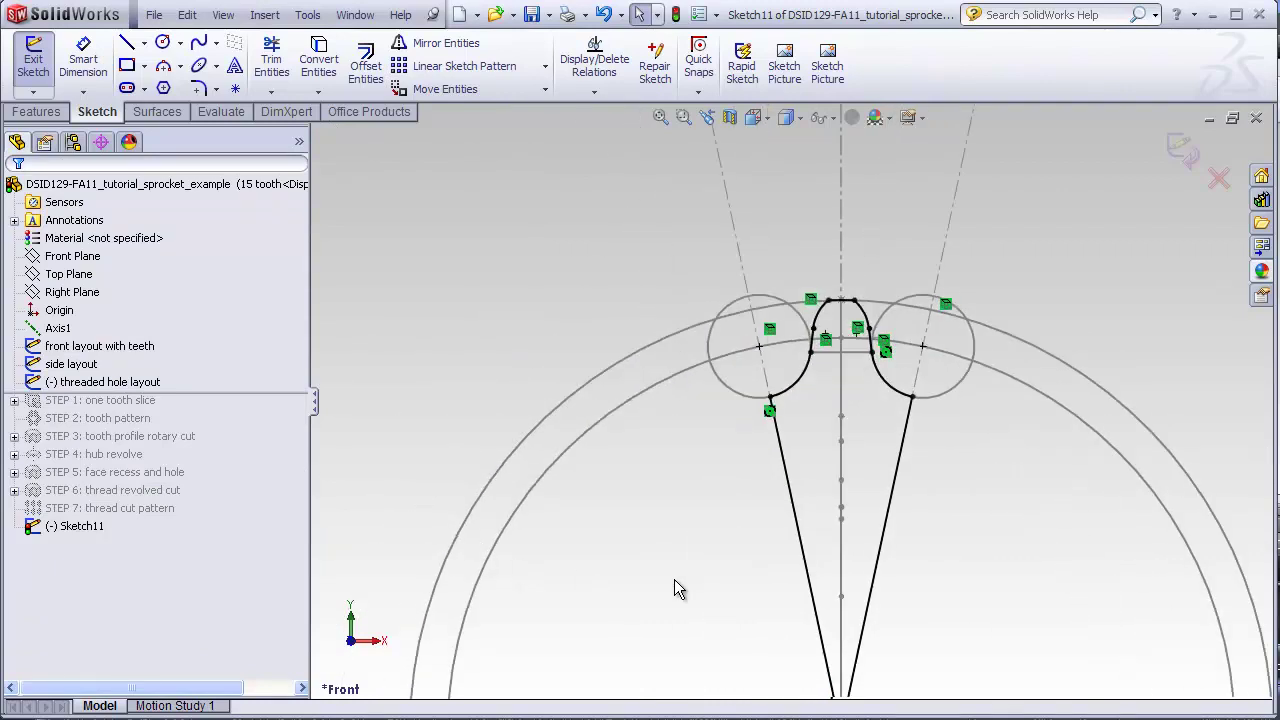
pyautogui.moveTo(683, 574)
pyautogui.mouseDown(button='middle')
pyautogui.moveTo(632, 583)
pyautogui.moveTo(608, 606)
pyautogui.mouseUp(button='middle')
pyautogui.scroll(-3, 768, 460)
pyautogui.moveTo(768, 460); pyautogui.dragTo(700, 449, button='middle')
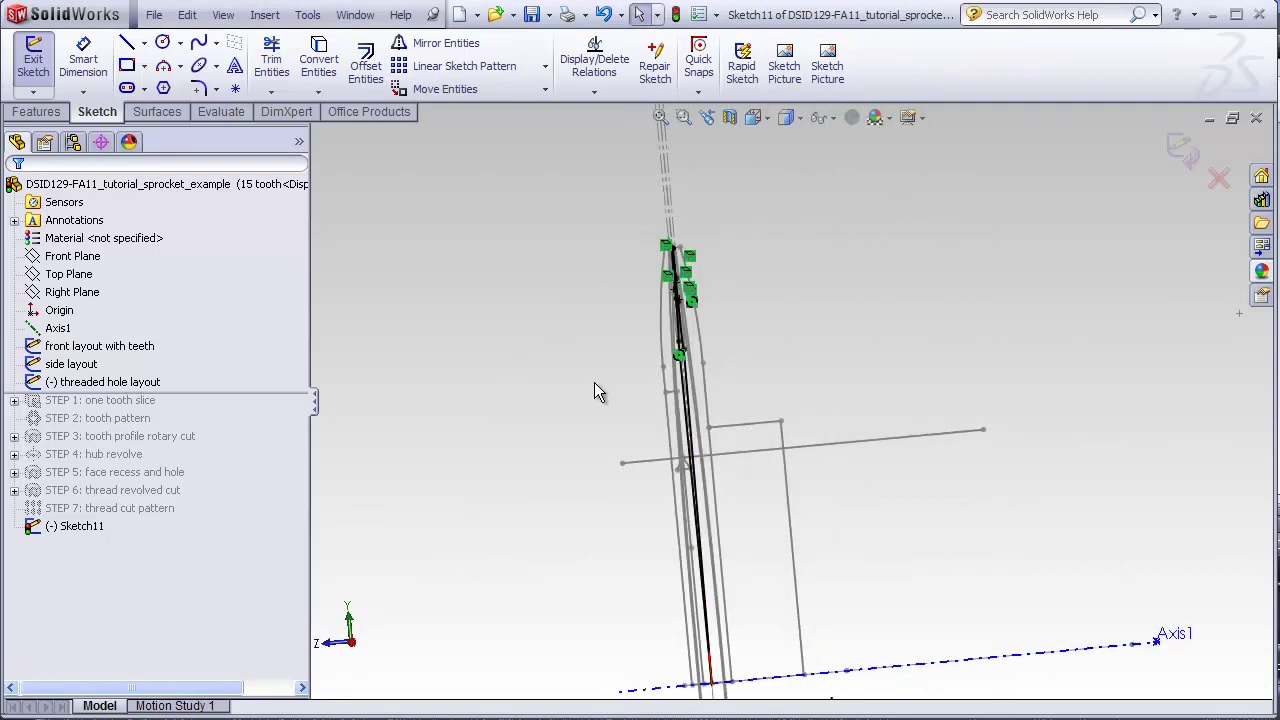
pyautogui.moveTo(774, 391); pyautogui.dragTo(771, 391, button='middle')
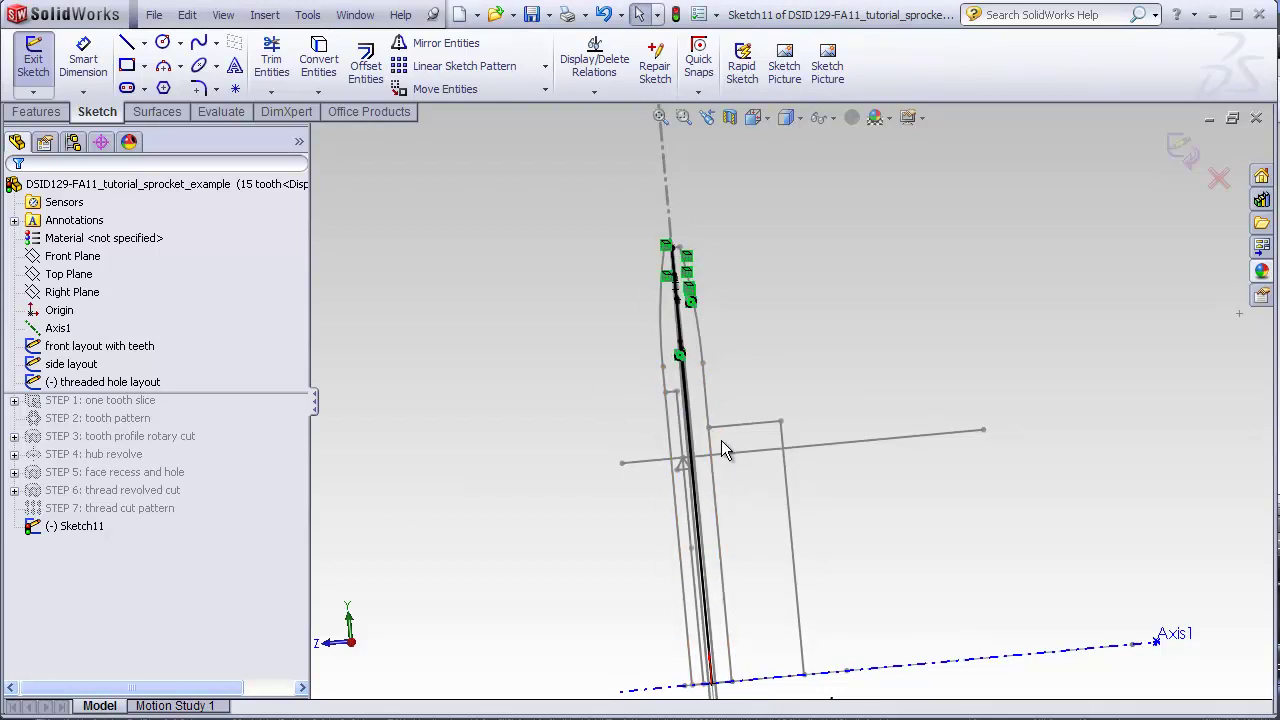
pyautogui.scroll(-2, 715, 435)
pyautogui.moveTo(743, 516); pyautogui.dragTo(790, 597, button='middle')
pyautogui.click(36, 111)
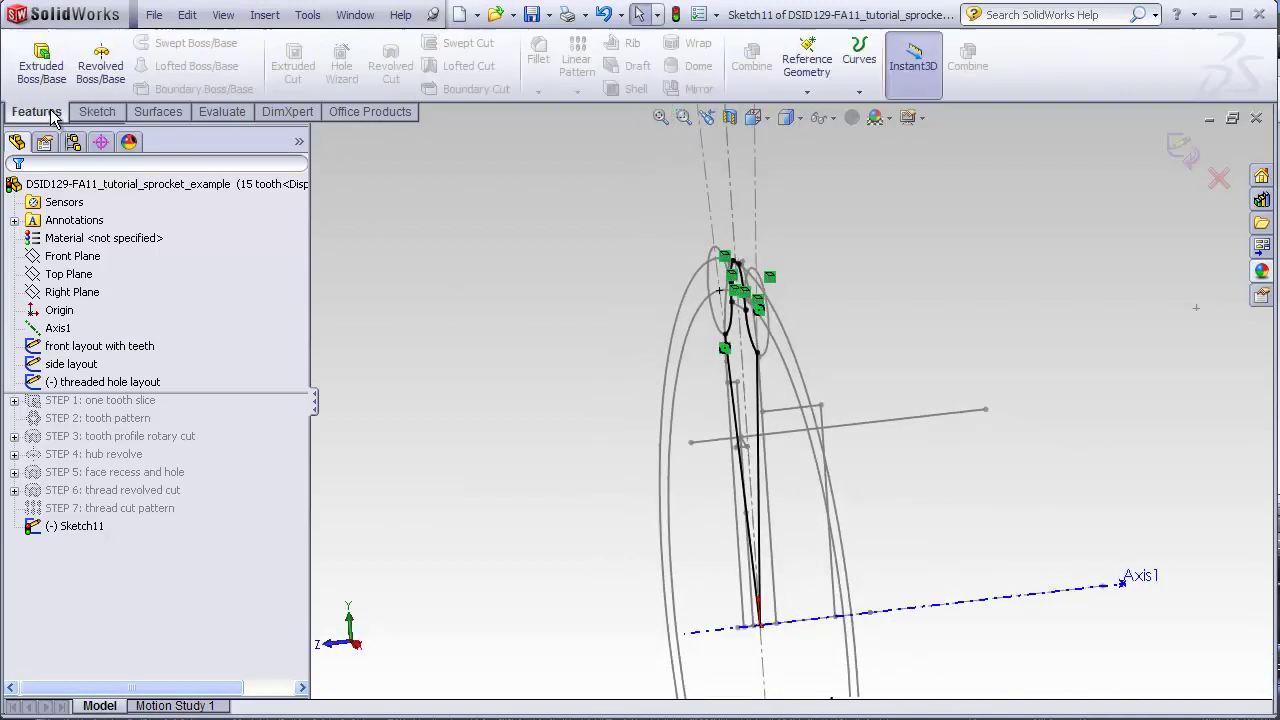
pyautogui.click(41, 62)
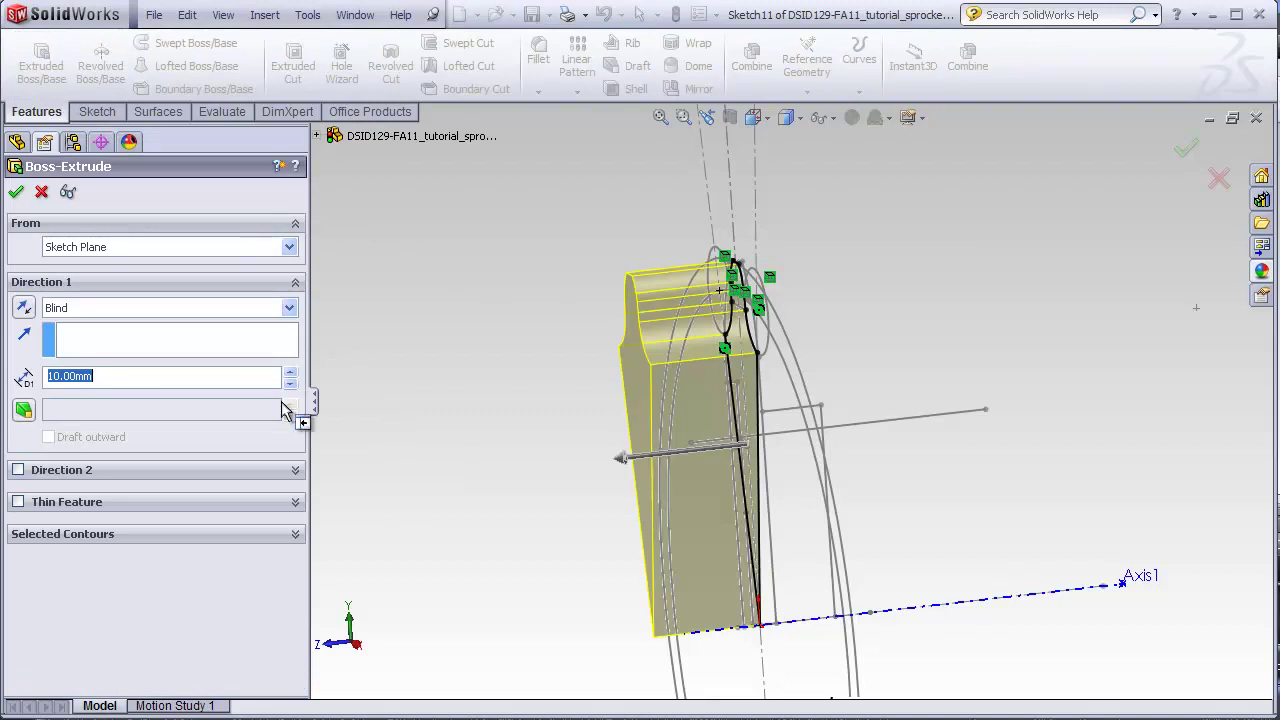
pyautogui.click(278, 310)
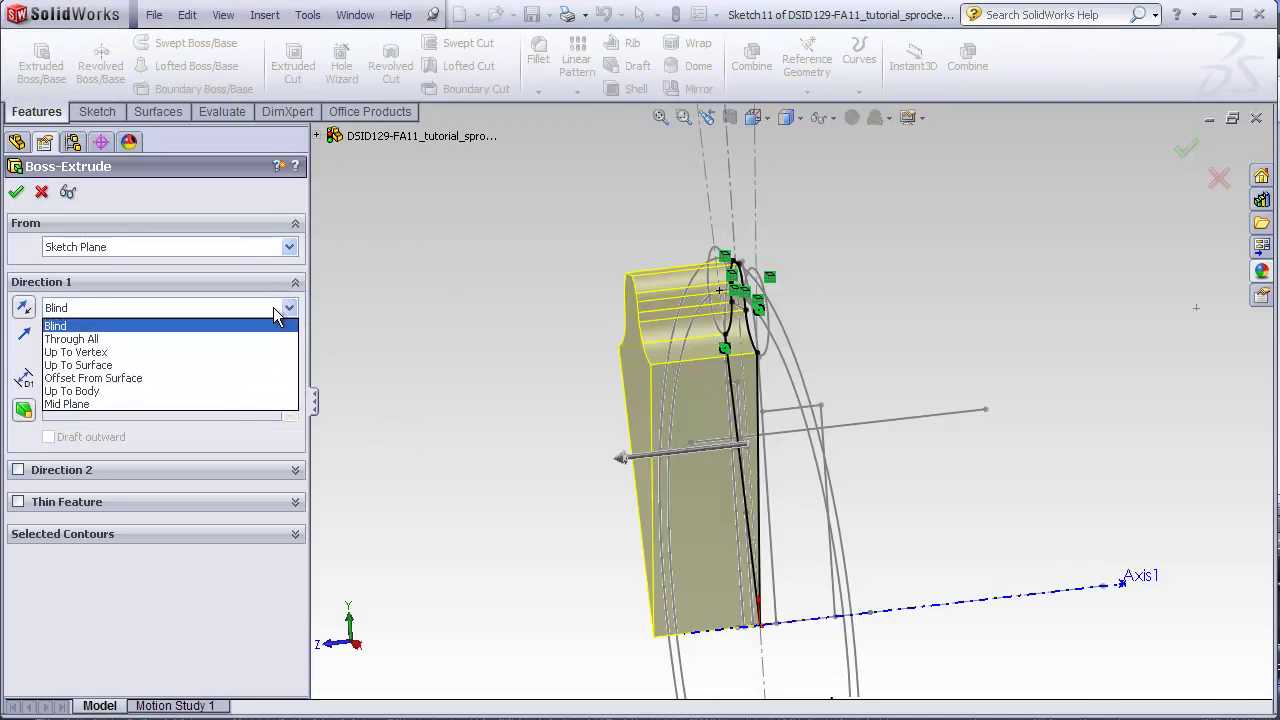
pyautogui.click(135, 351)
pyautogui.scroll(-3, 788, 581)
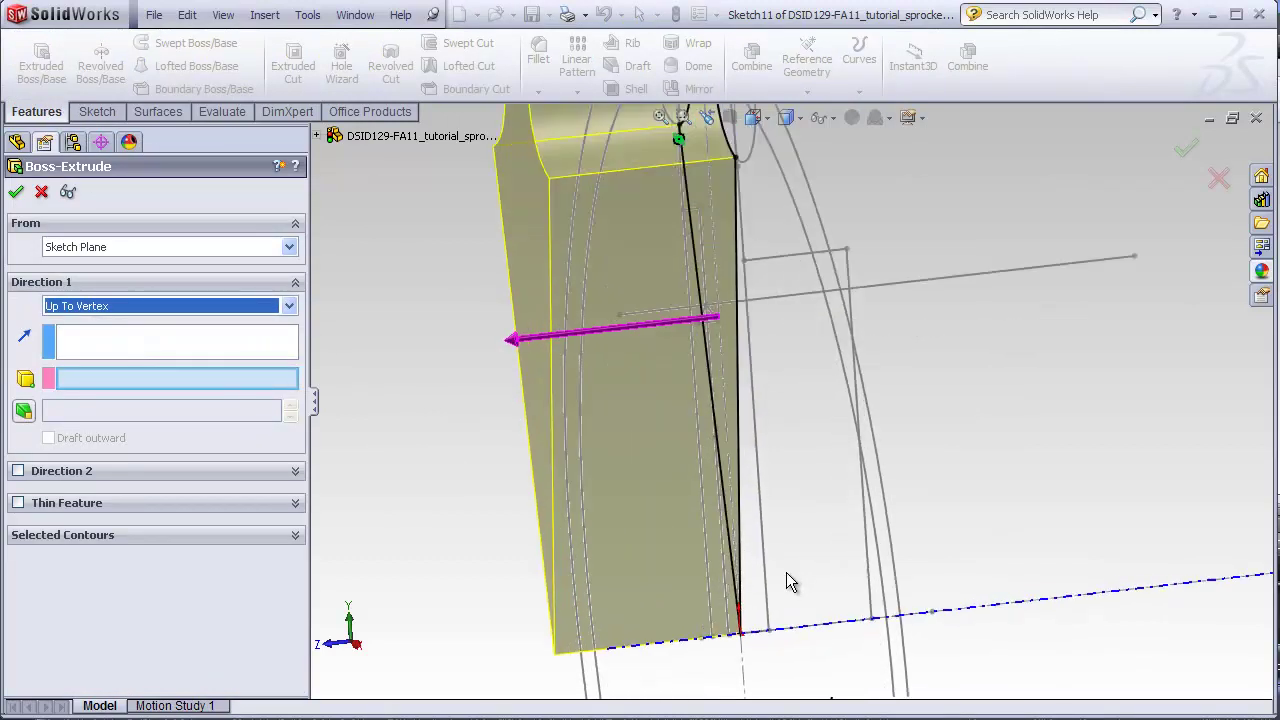
pyautogui.click(724, 636)
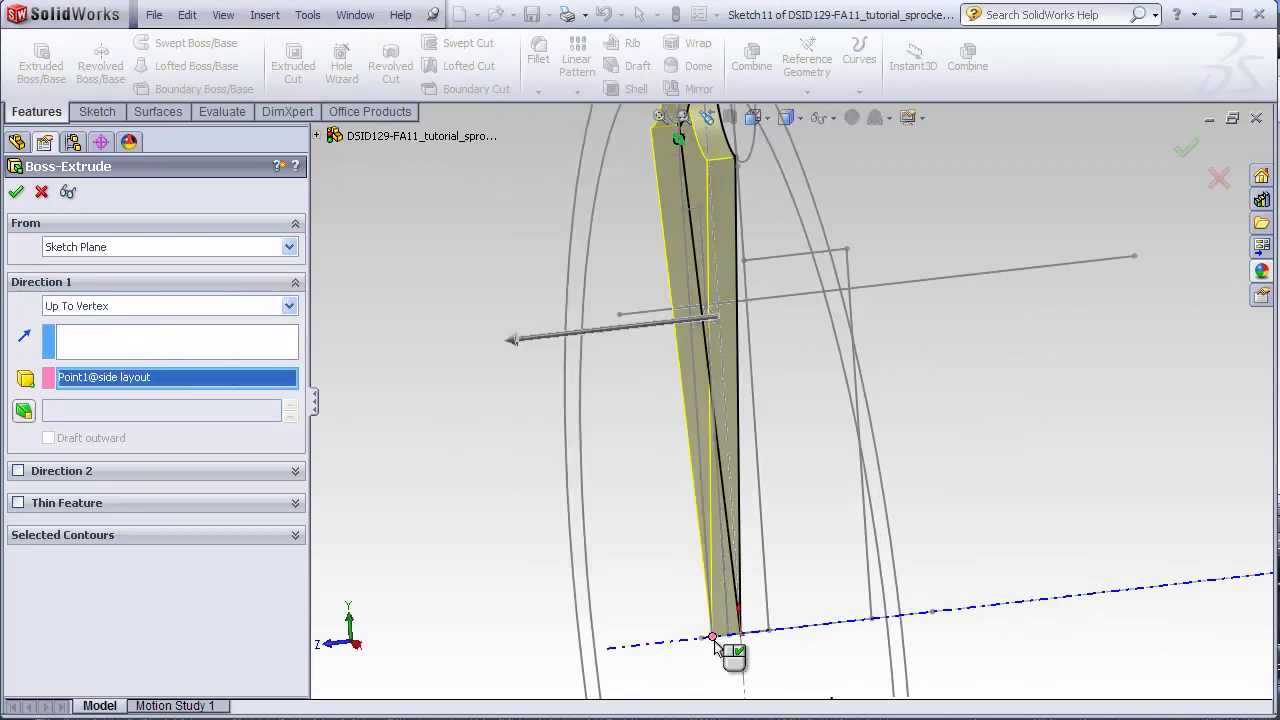
# - Add Direction 2 ending Up To Vertex at the other side-layout point and confirm the extrusion
pyautogui.moveTo(897, 520); pyautogui.dragTo(880, 508, button='middle')
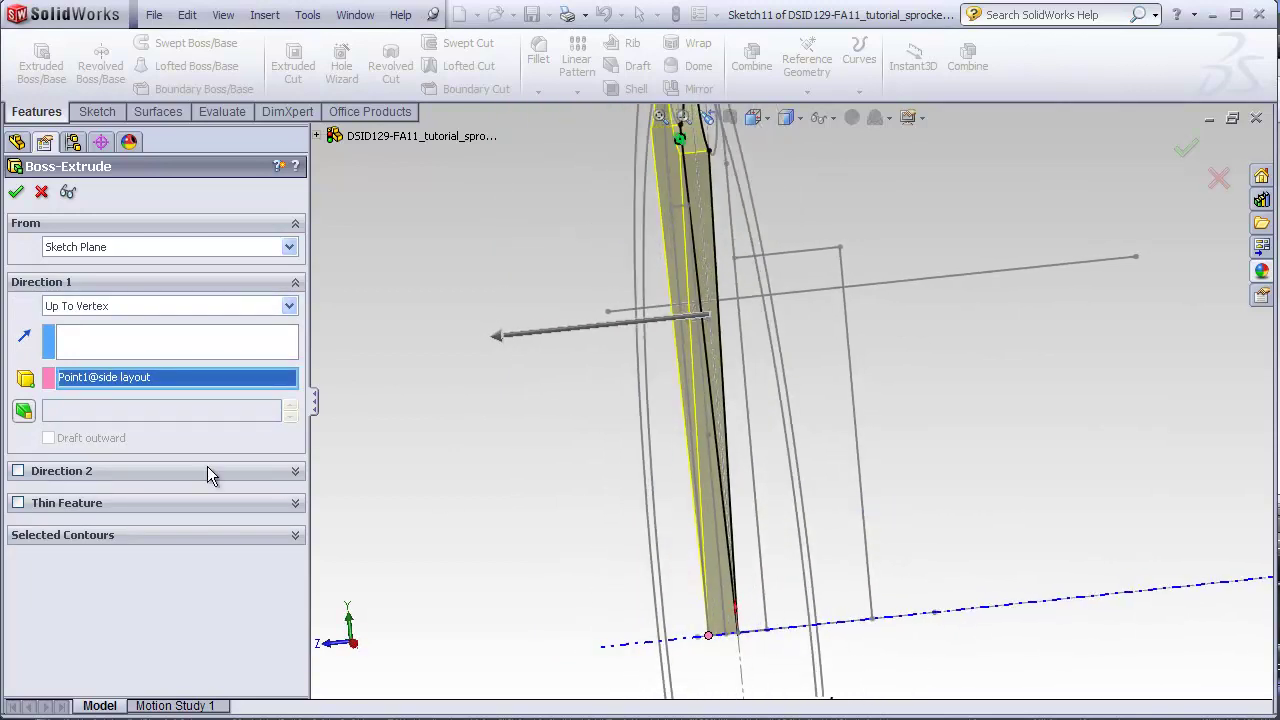
pyautogui.click(18, 471)
pyautogui.click(289, 495)
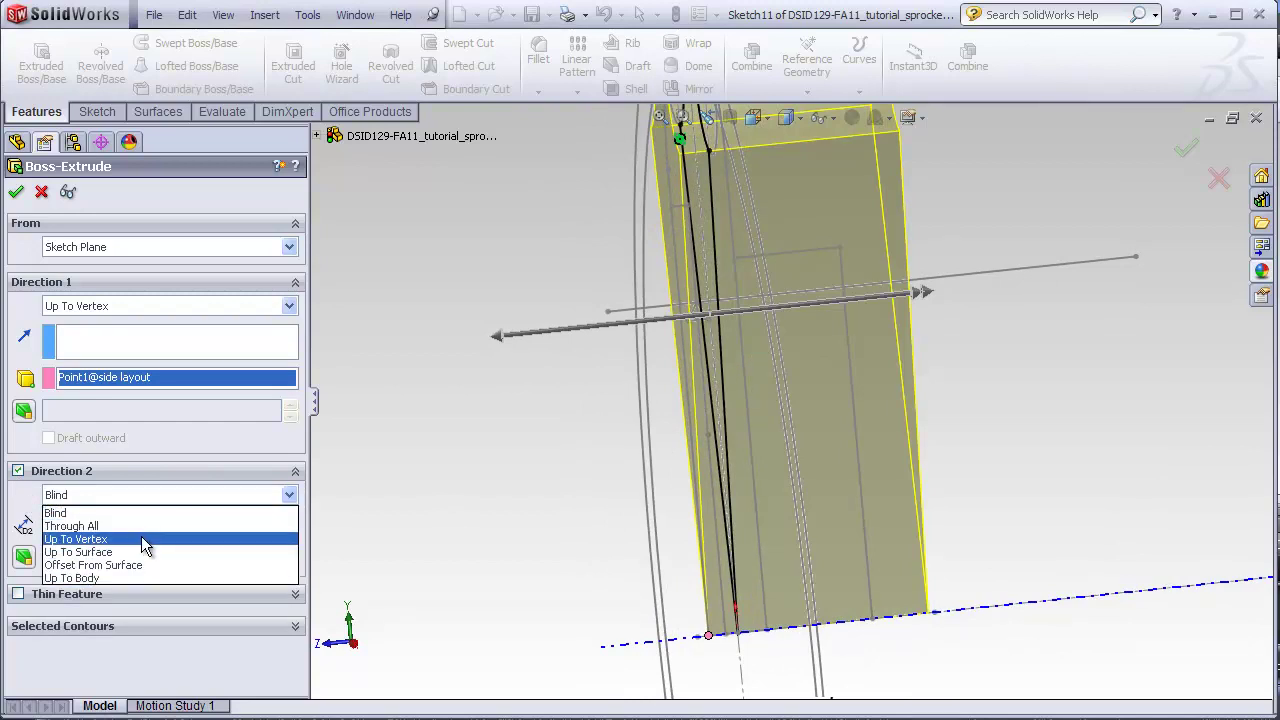
pyautogui.click(141, 536)
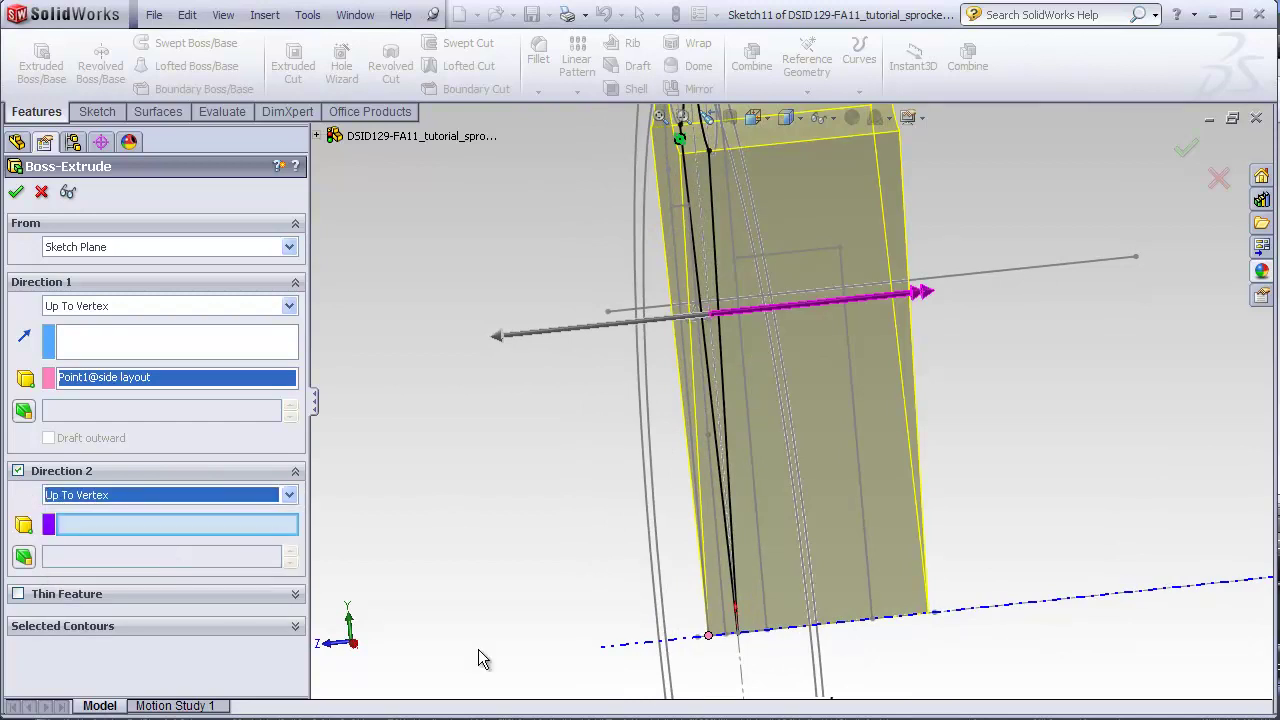
pyautogui.click(766, 630)
pyautogui.scroll(3, 611, 583)
pyautogui.moveTo(611, 583); pyautogui.dragTo(655, 582, button='middle')
pyautogui.click(16, 191)
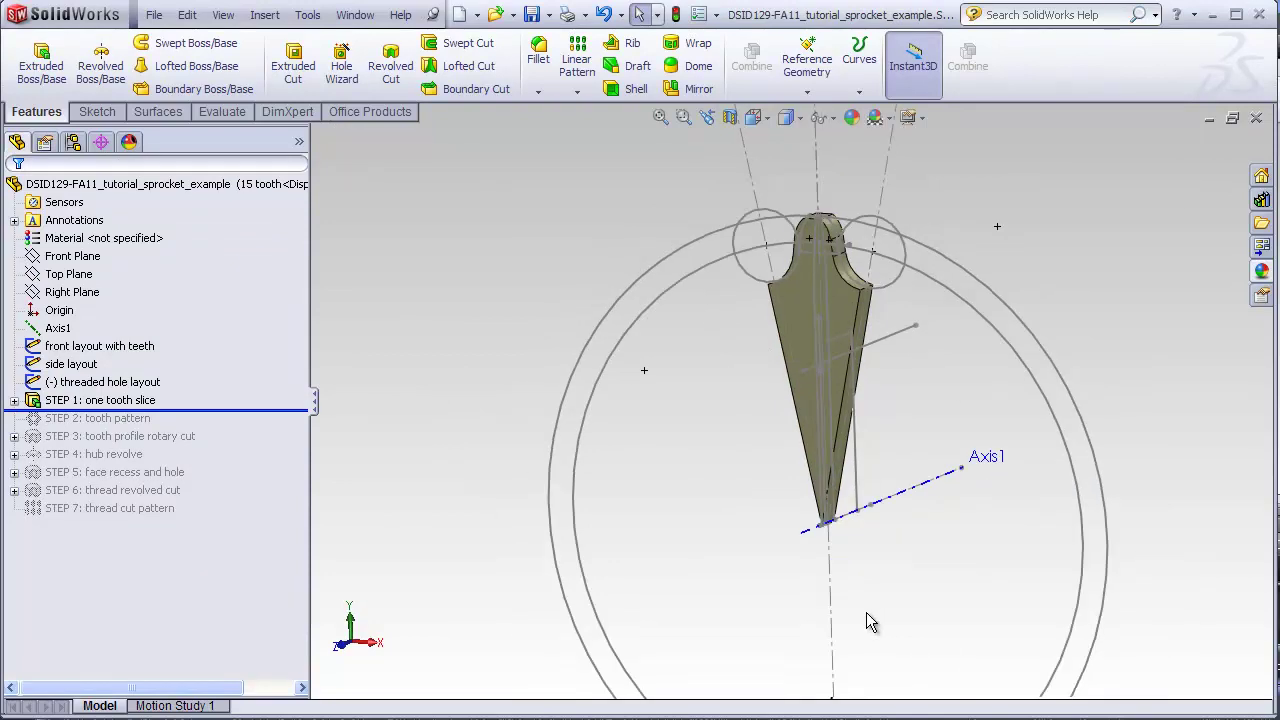
# - Circular-pattern STEP 1: one tooth slice around Axis1 with 15 instances
pyautogui.hotkey('ctrl', '1')
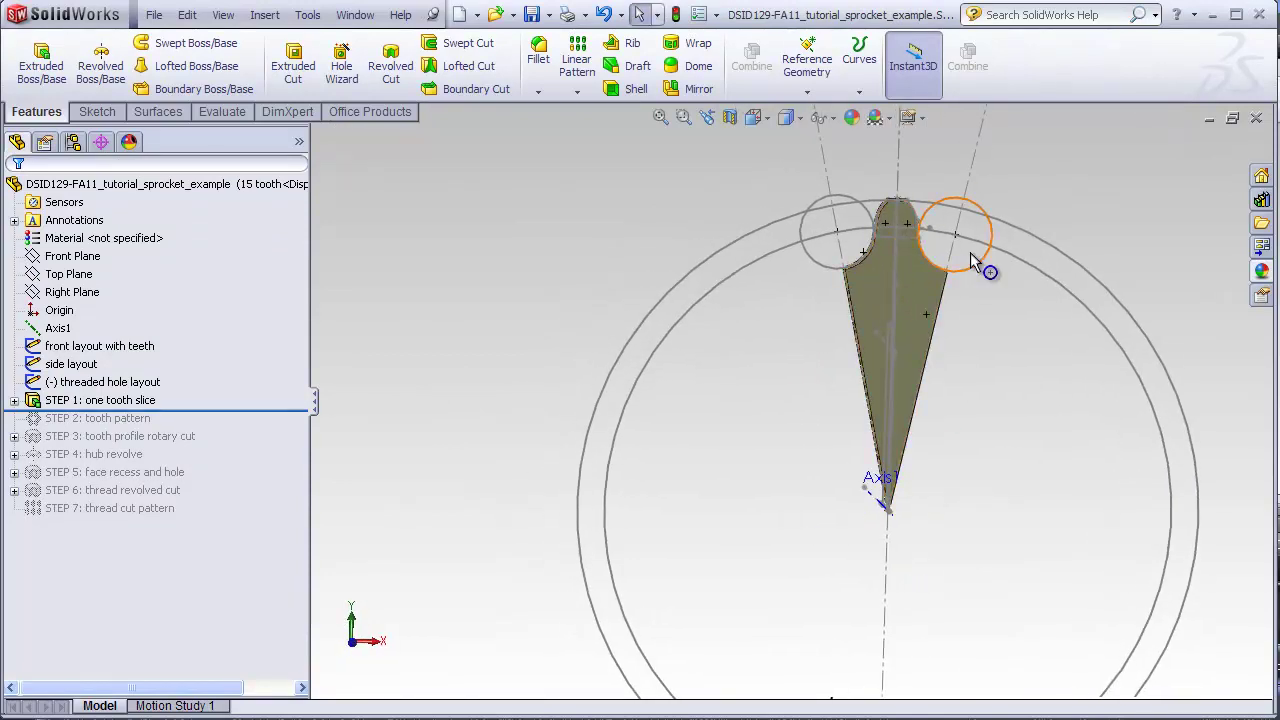
pyautogui.moveTo(796, 338)
pyautogui.mouseDown(button='middle')
pyautogui.moveTo(700, 329)
pyautogui.moveTo(700, 352)
pyautogui.mouseUp(button='middle')
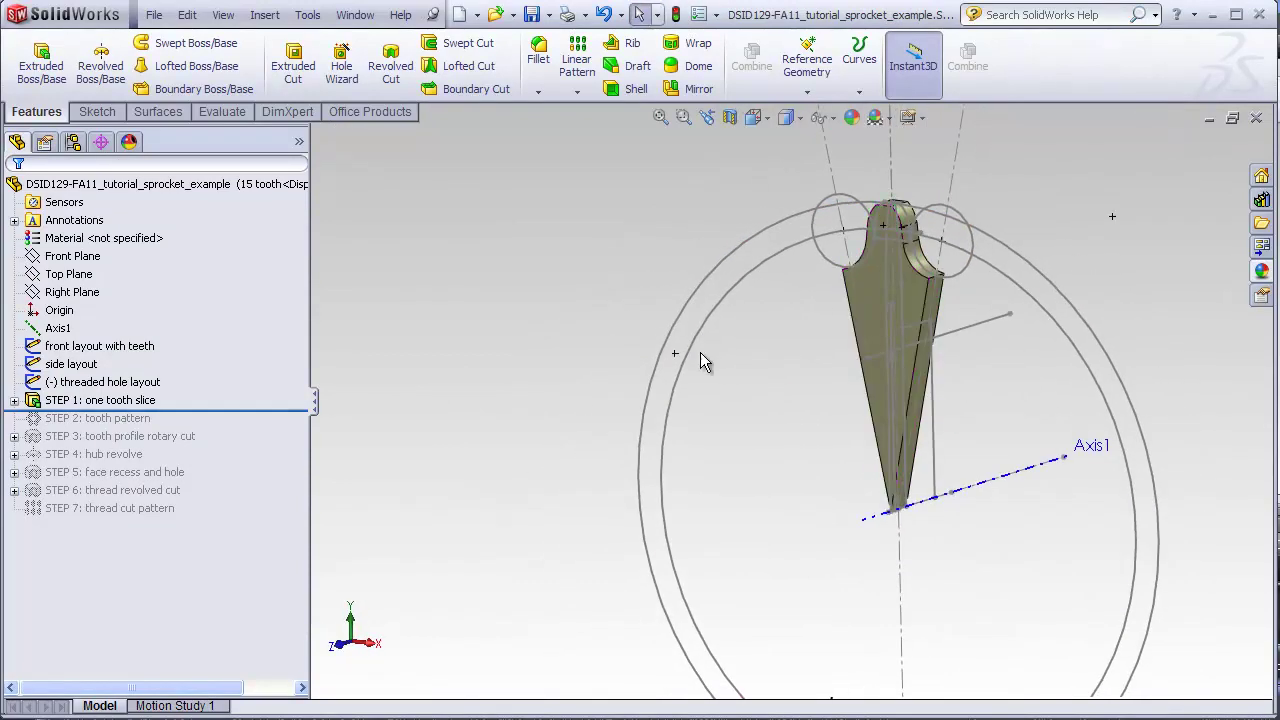
pyautogui.click(577, 91)
pyautogui.click(592, 131)
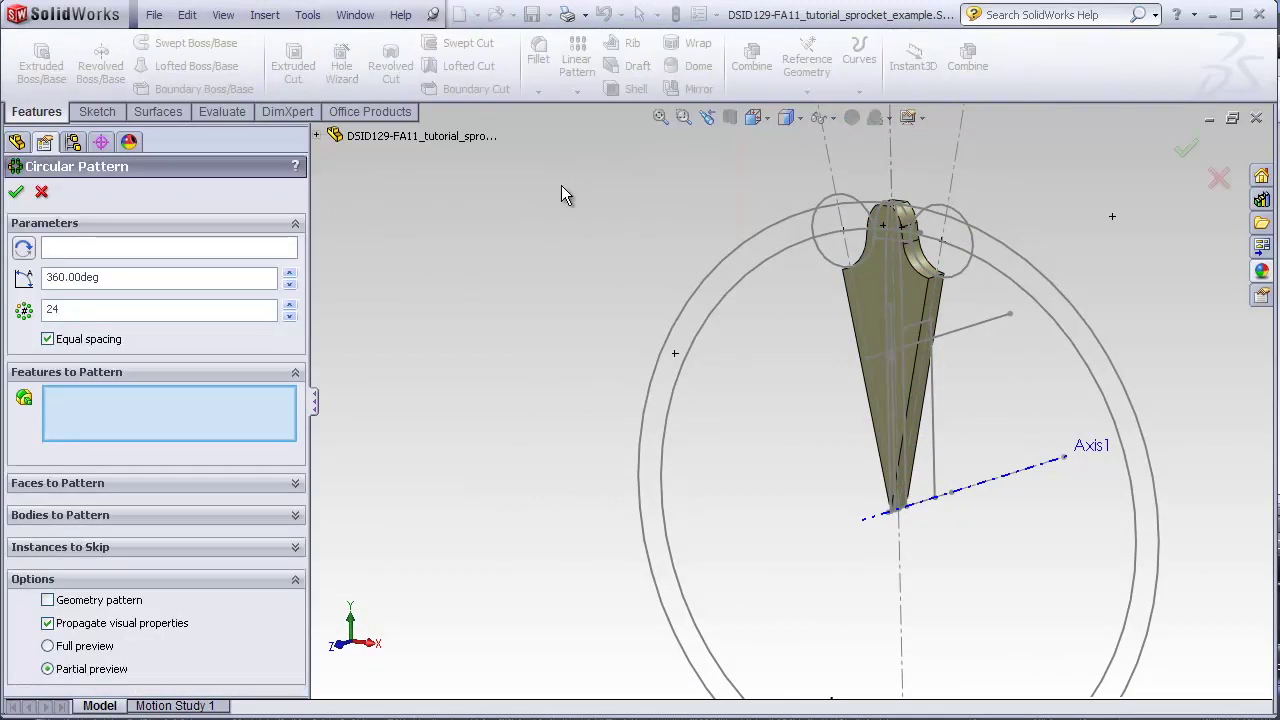
pyautogui.click(218, 249)
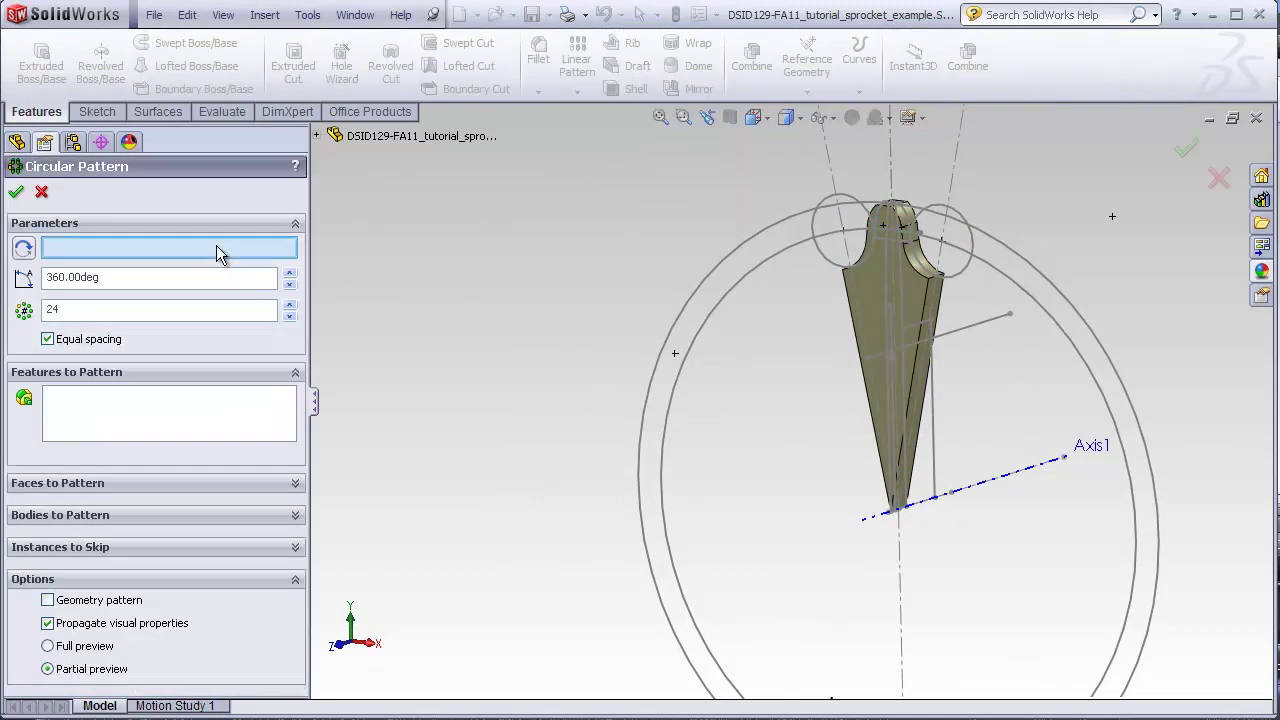
pyautogui.click(1092, 448)
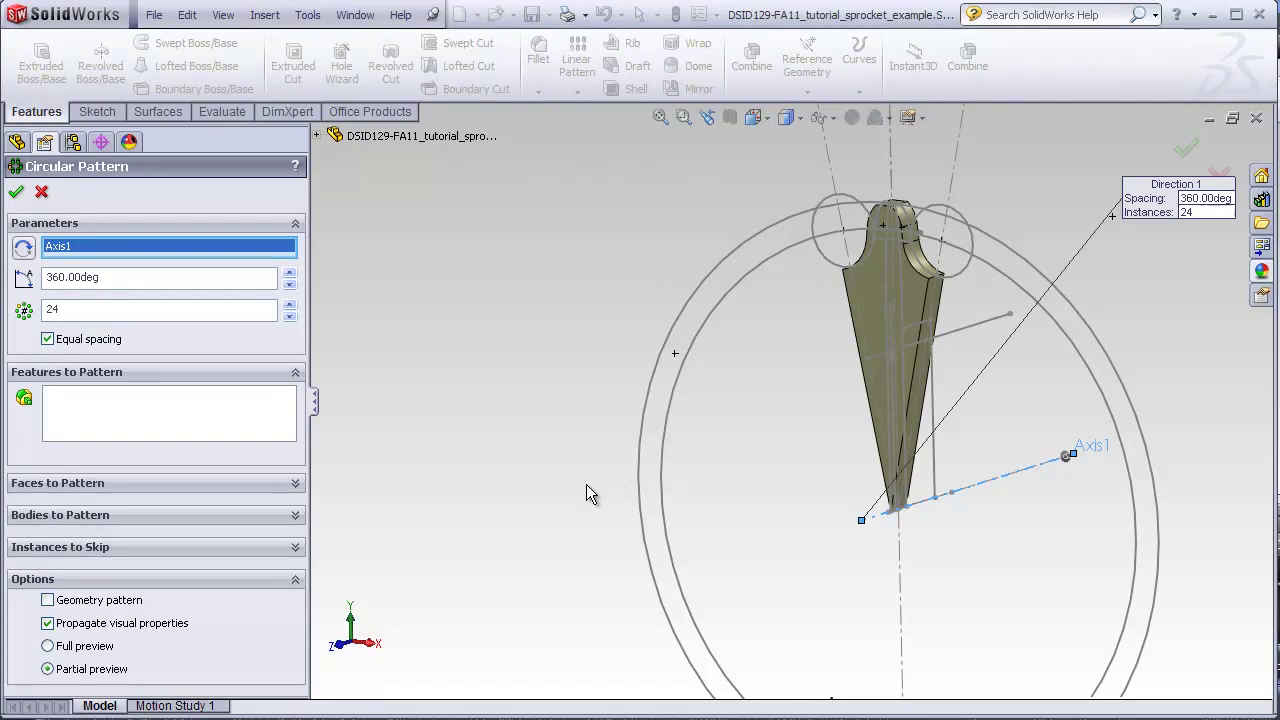
pyautogui.click(218, 413)
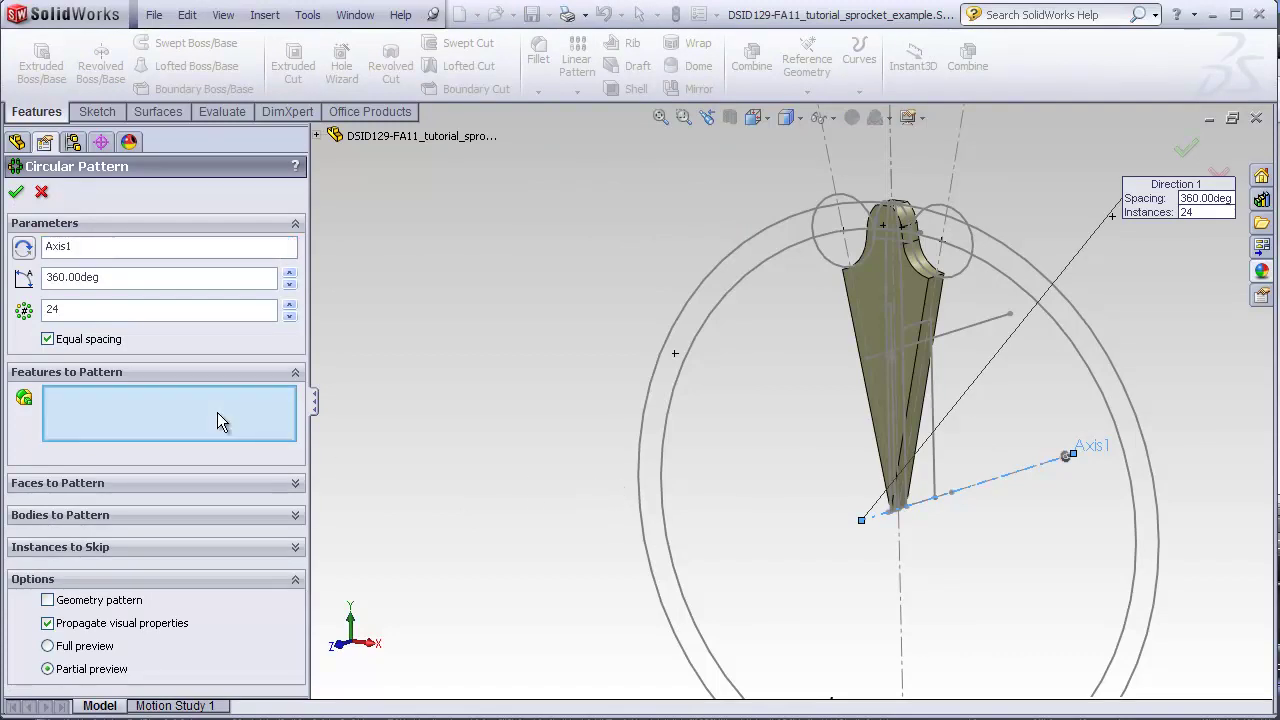
pyautogui.click(874, 286)
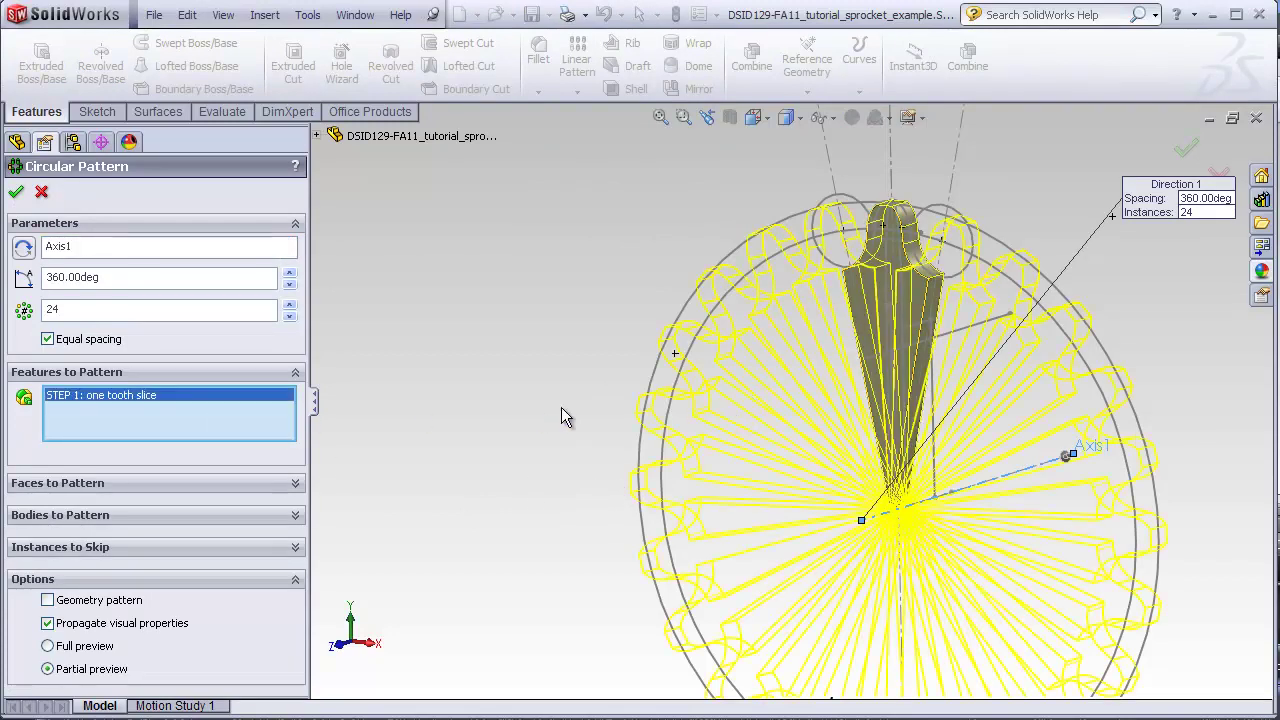
pyautogui.moveTo(541, 404); pyautogui.dragTo(600, 414, button='middle')
pyautogui.press('f')
pyautogui.scroll(-3, 989, 463)
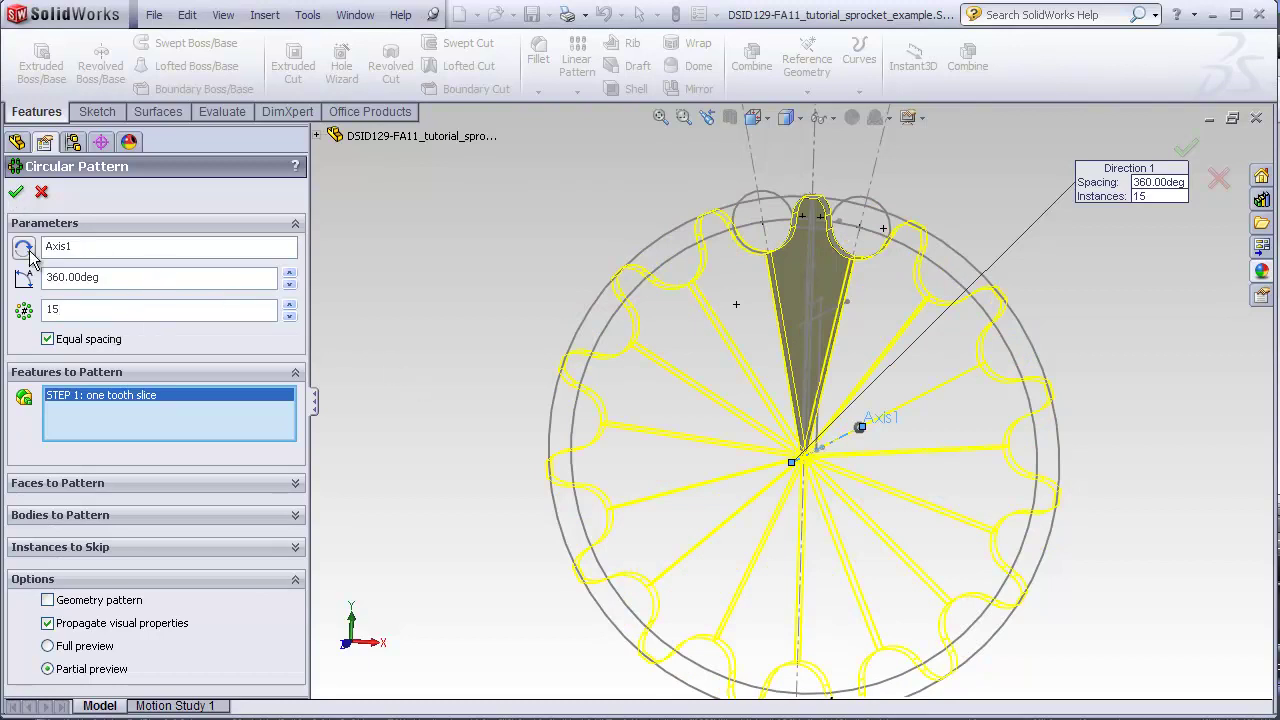
pyautogui.click(15, 192)
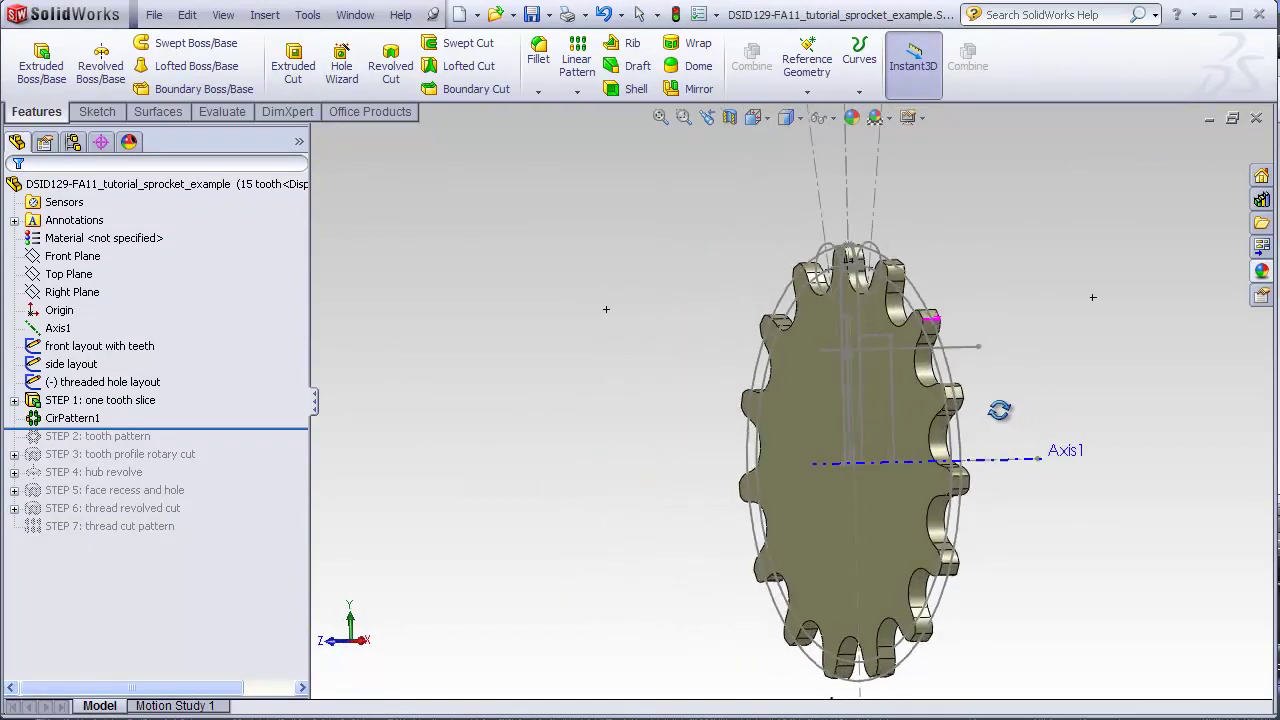
# - Roll forward past STEP 3 to inspect the cut teeth from several angles, then roll back above STEP 3
pyautogui.moveTo(993, 410); pyautogui.dragTo(1053, 449, button='middle')
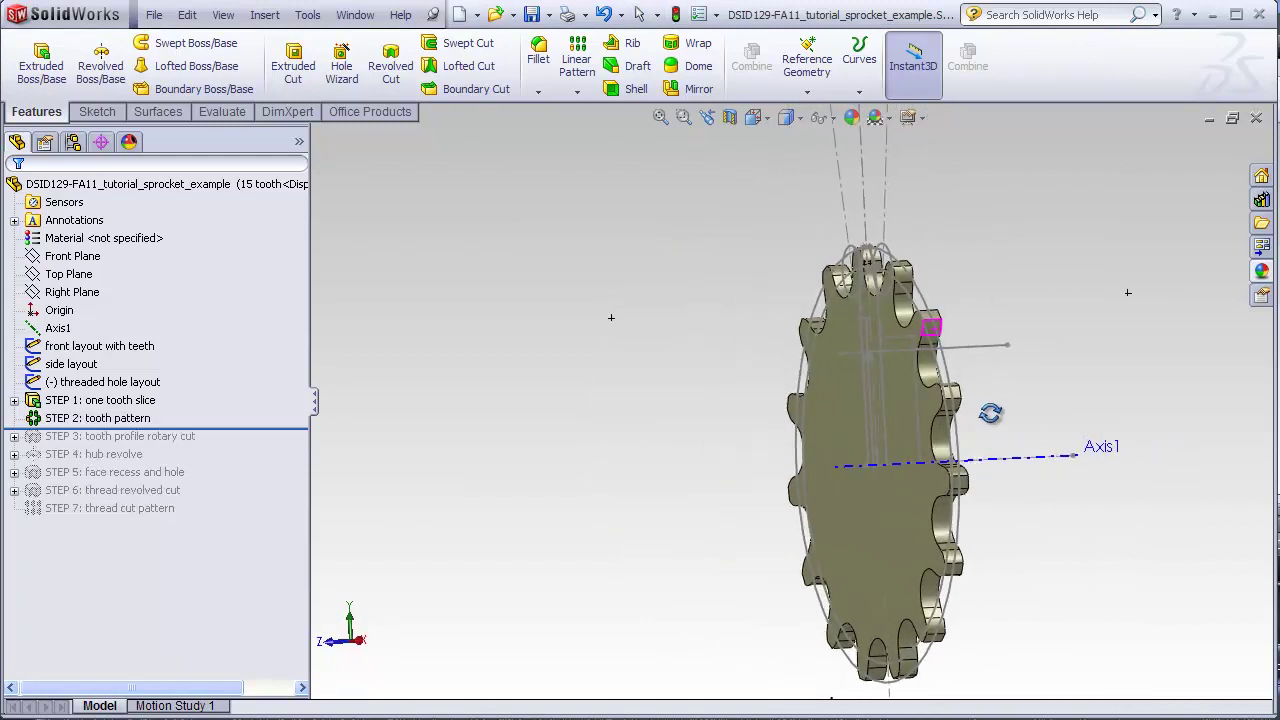
pyautogui.moveTo(991, 414)
pyautogui.mouseDown(button='middle')
pyautogui.moveTo(960, 420)
pyautogui.moveTo(978, 352)
pyautogui.mouseUp(button='middle')
pyautogui.scroll(-3, 955, 286)
pyautogui.moveTo(297, 435); pyautogui.dragTo(306, 444)
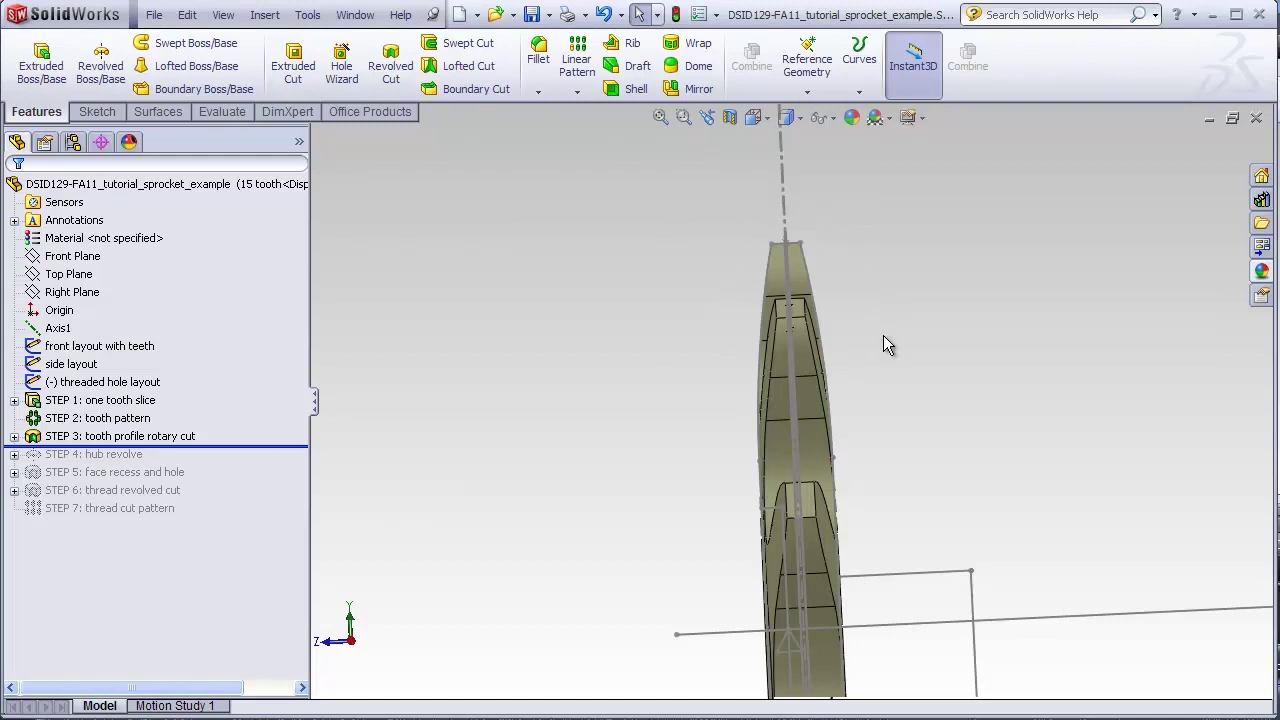
pyautogui.moveTo(886, 372); pyautogui.dragTo(909, 397, button='middle')
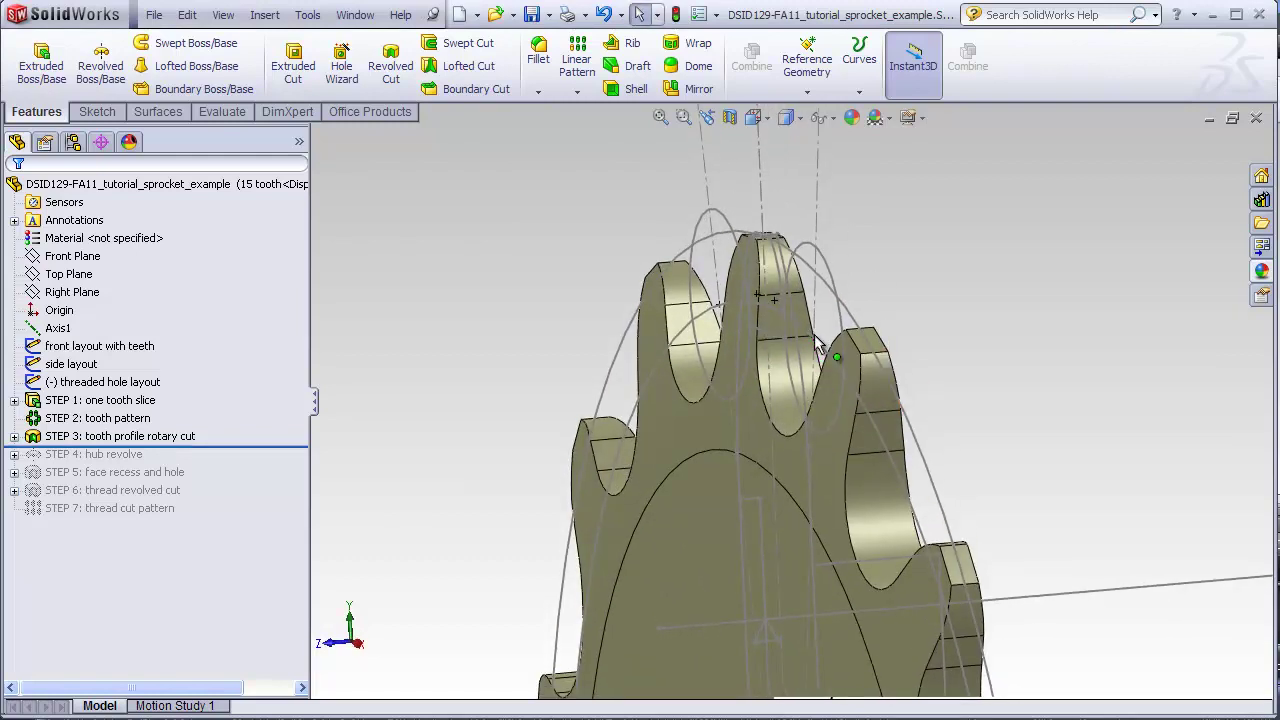
pyautogui.click(745, 367)
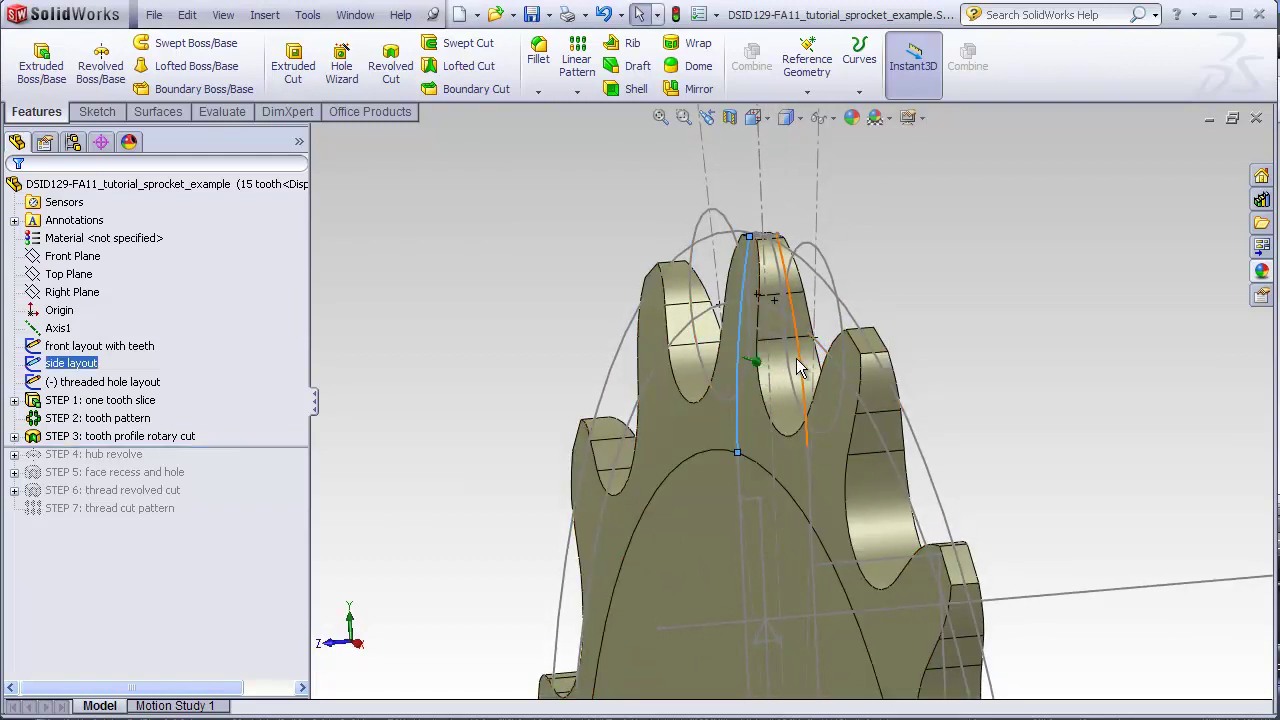
pyautogui.click(469, 335)
pyautogui.moveTo(469, 335); pyautogui.dragTo(441, 322, button='middle')
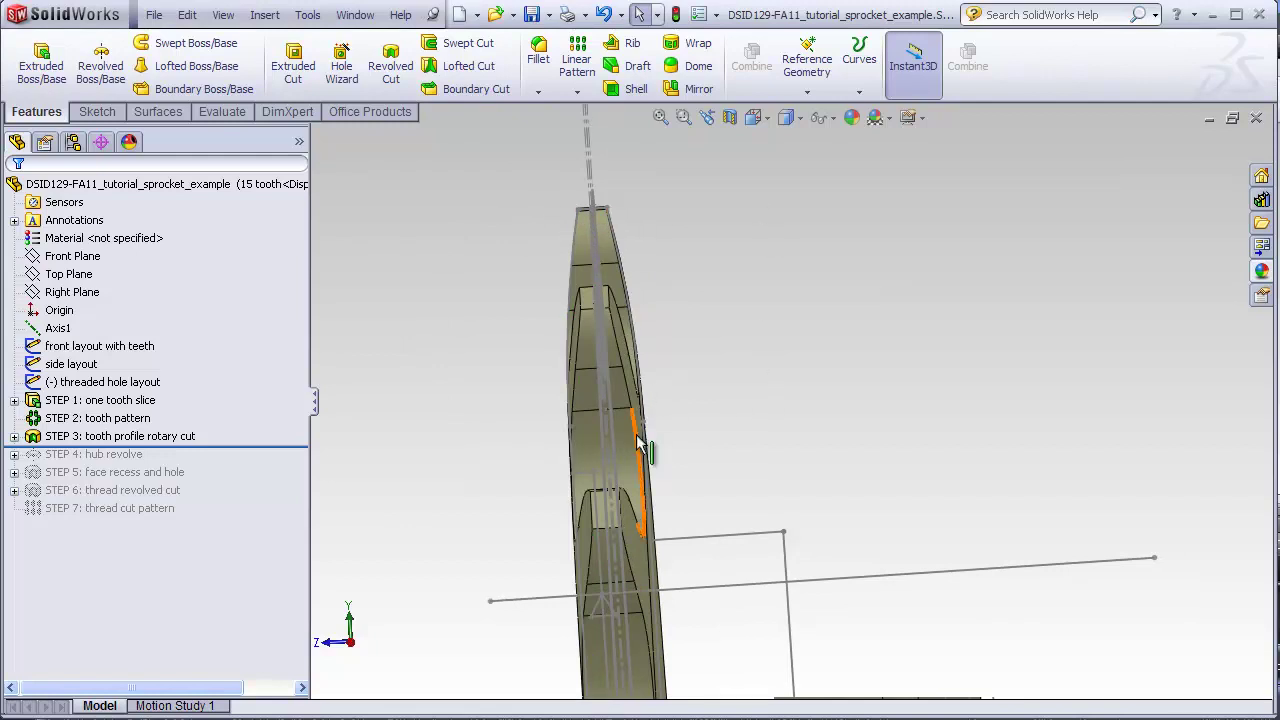
pyautogui.moveTo(560, 465)
pyautogui.mouseDown(button='middle')
pyautogui.moveTo(740, 462)
pyautogui.moveTo(929, 585)
pyautogui.moveTo(898, 573)
pyautogui.mouseUp(button='middle')
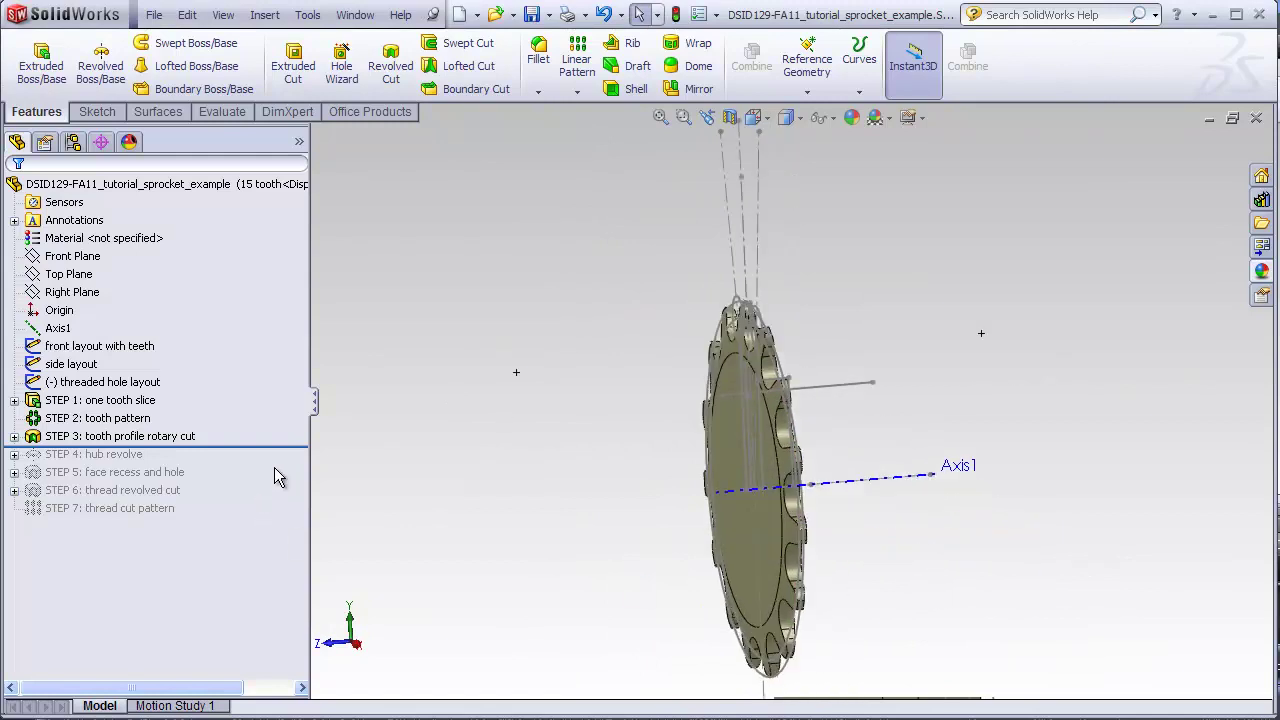
pyautogui.moveTo(280, 444); pyautogui.dragTo(285, 427)
# - Start Sketch12 on the Right Plane, convert the side layout curves into it, and hide reference geometry
pyautogui.click(80, 292)
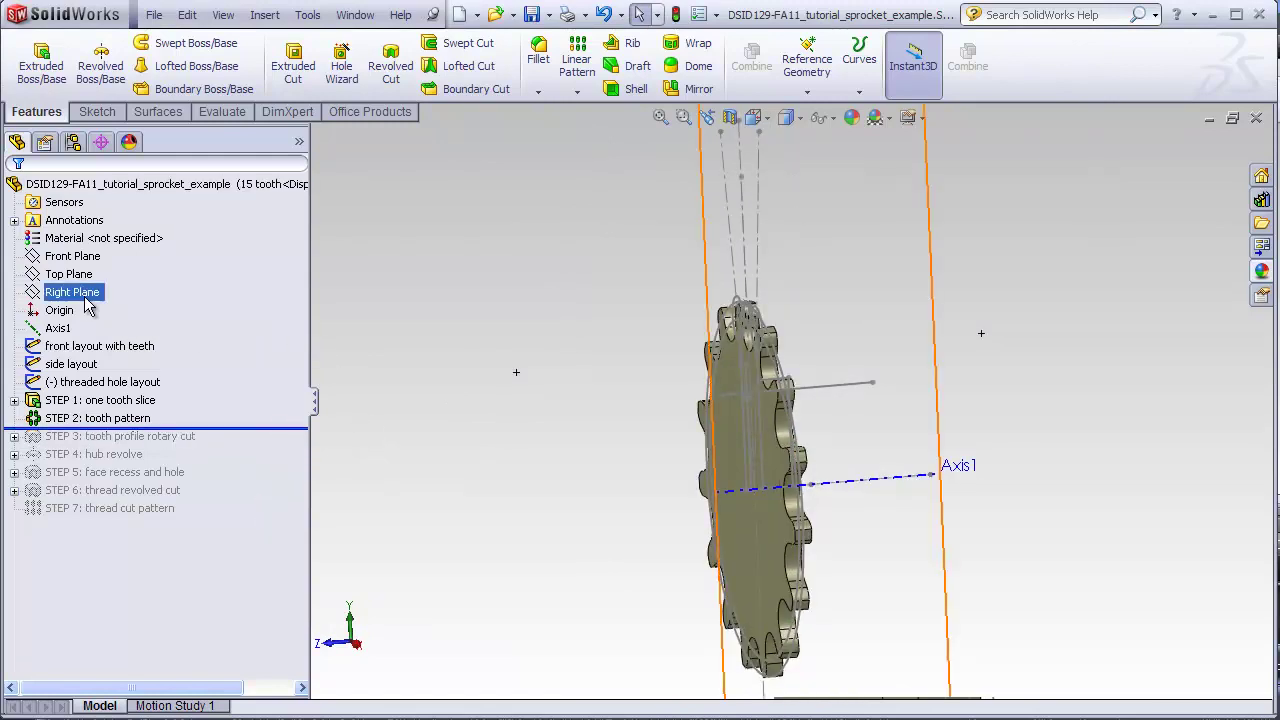
pyautogui.click(97, 111)
pyautogui.click(33, 60)
pyautogui.scroll(5, 735, 348)
pyautogui.moveTo(736, 352); pyautogui.dragTo(740, 362, button='middle')
pyautogui.click(785, 261)
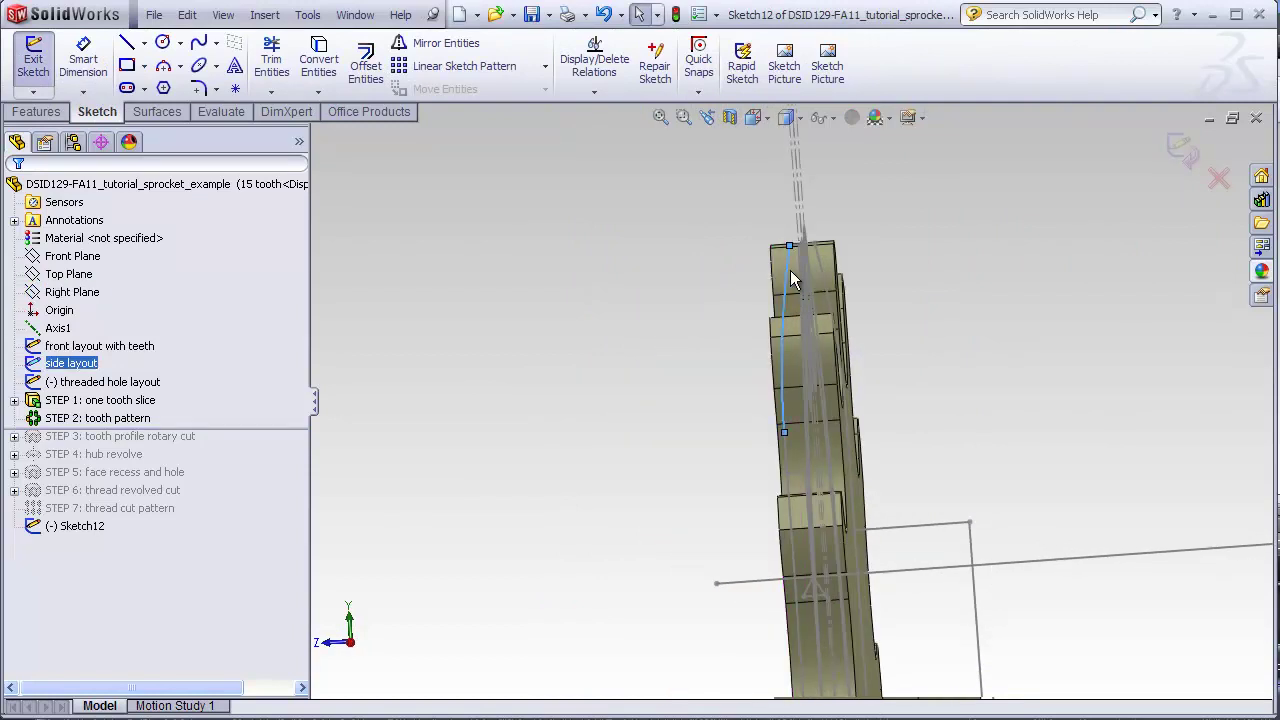
pyautogui.keyDown('ctrl'); pyautogui.click(822, 284); pyautogui.keyUp('ctrl')
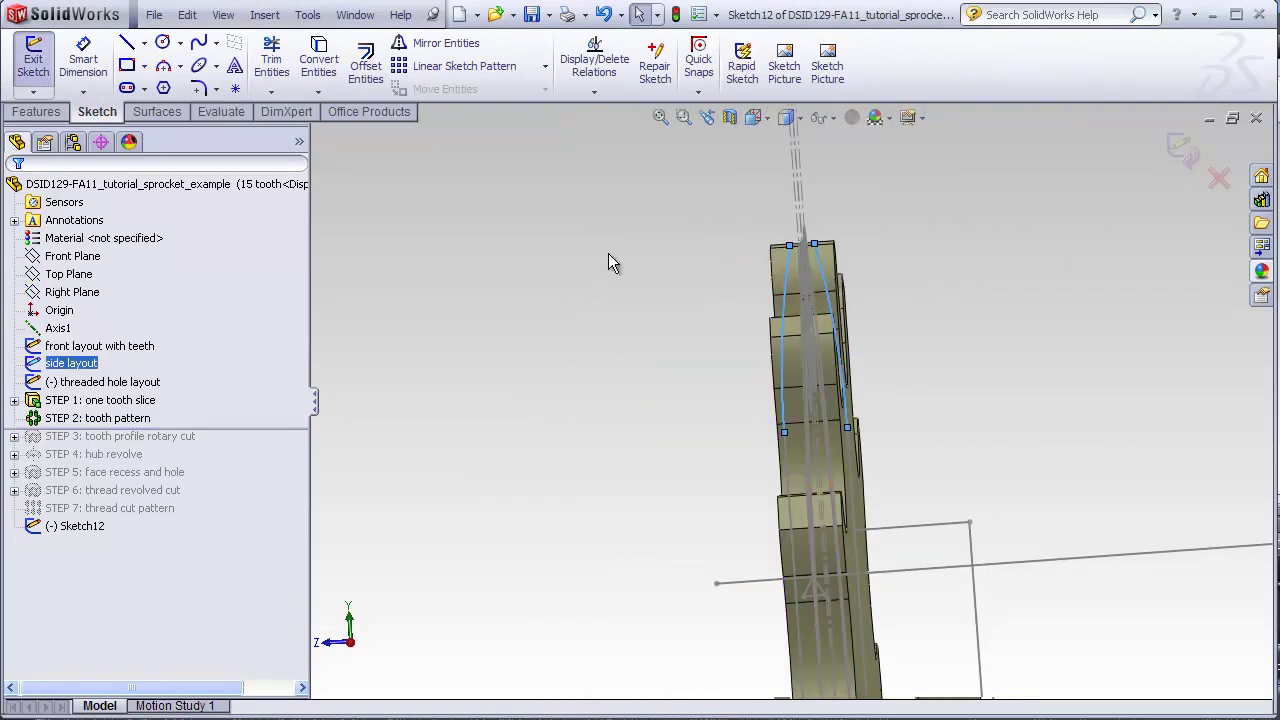
pyautogui.click(318, 58)
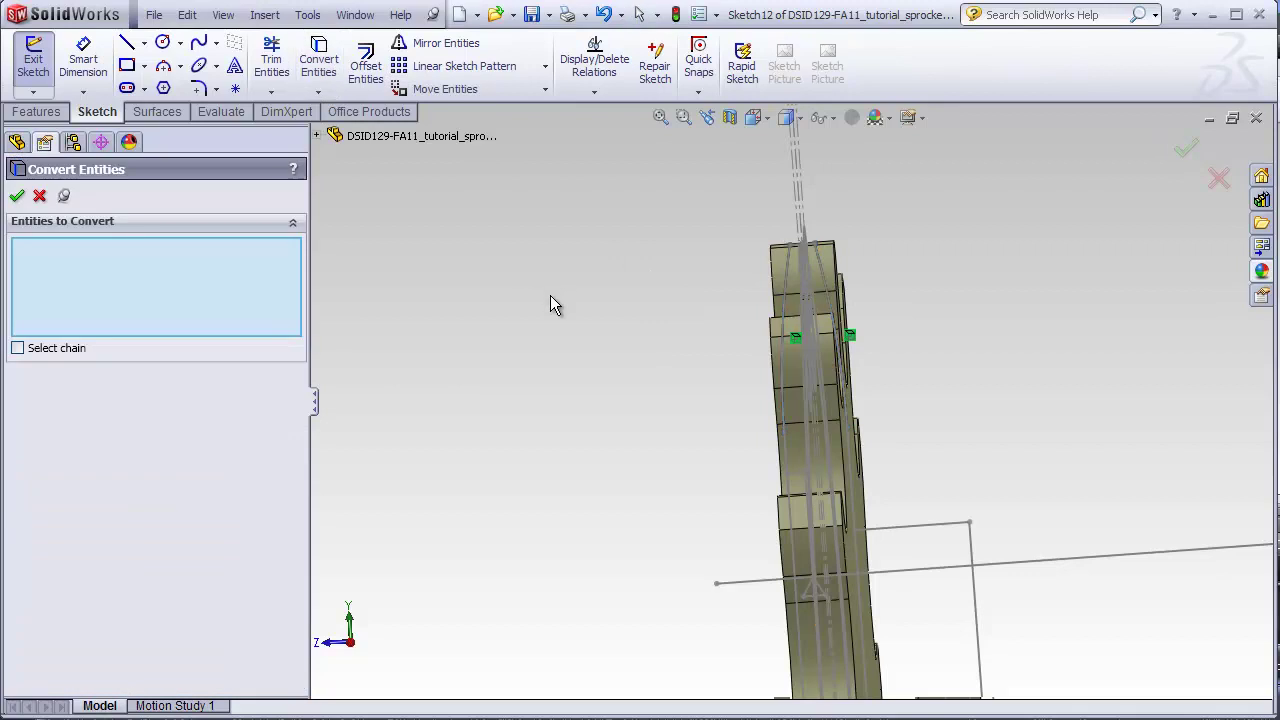
pyautogui.click(18, 197)
pyautogui.click(222, 14)
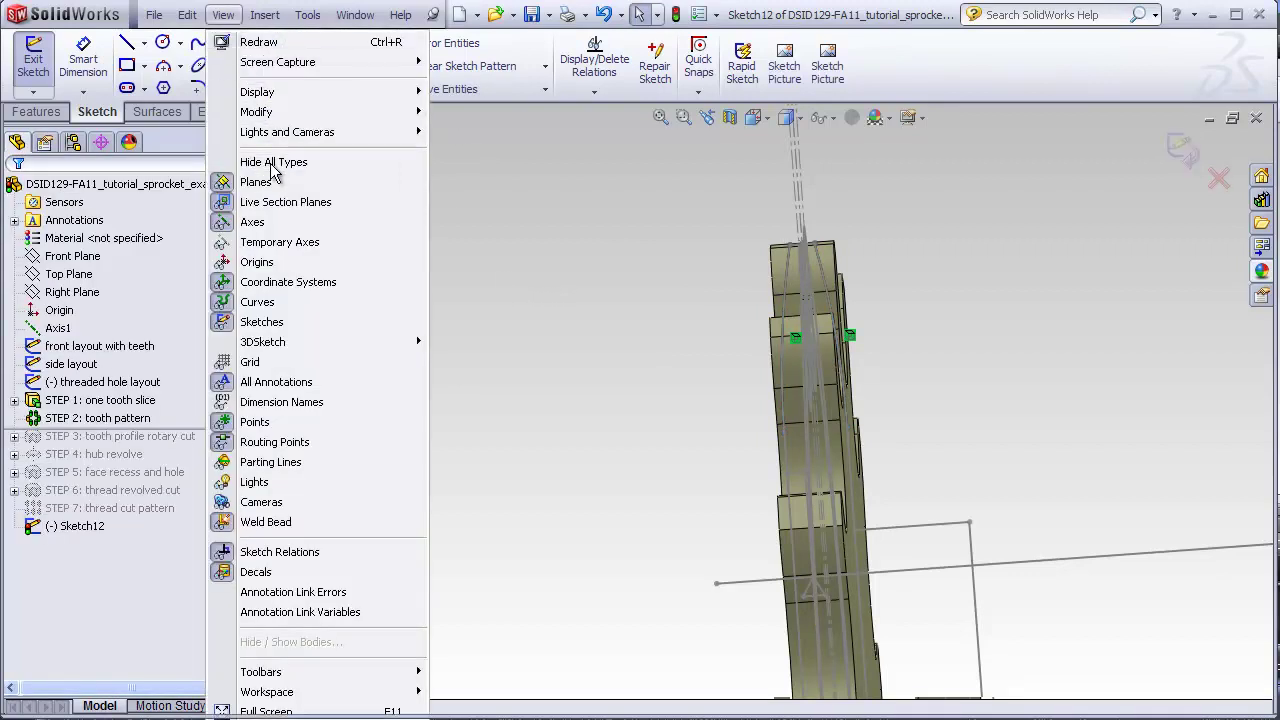
pyautogui.click(270, 163)
pyautogui.moveTo(569, 329); pyautogui.dragTo(577, 329, button='middle')
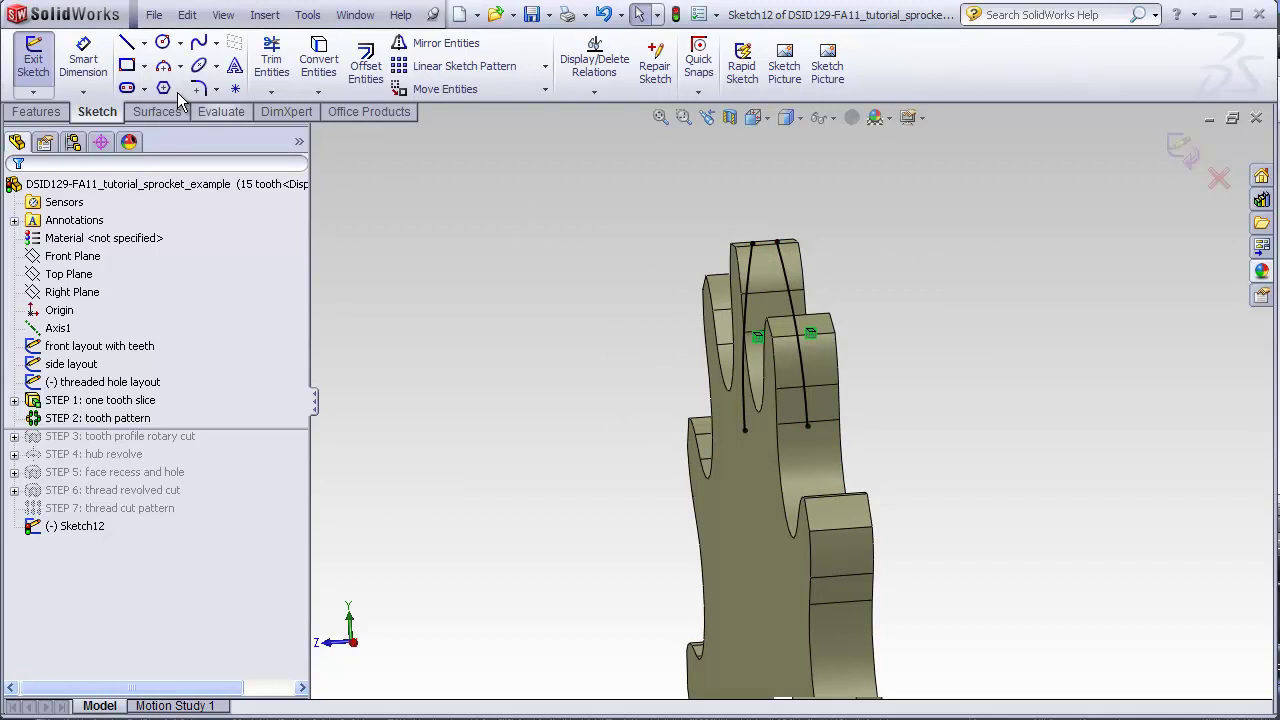
# - Draw line segments around the top tooth, closing the outline on the tooth-profile endpoints
pyautogui.click(128, 45)
pyautogui.click(752, 243)
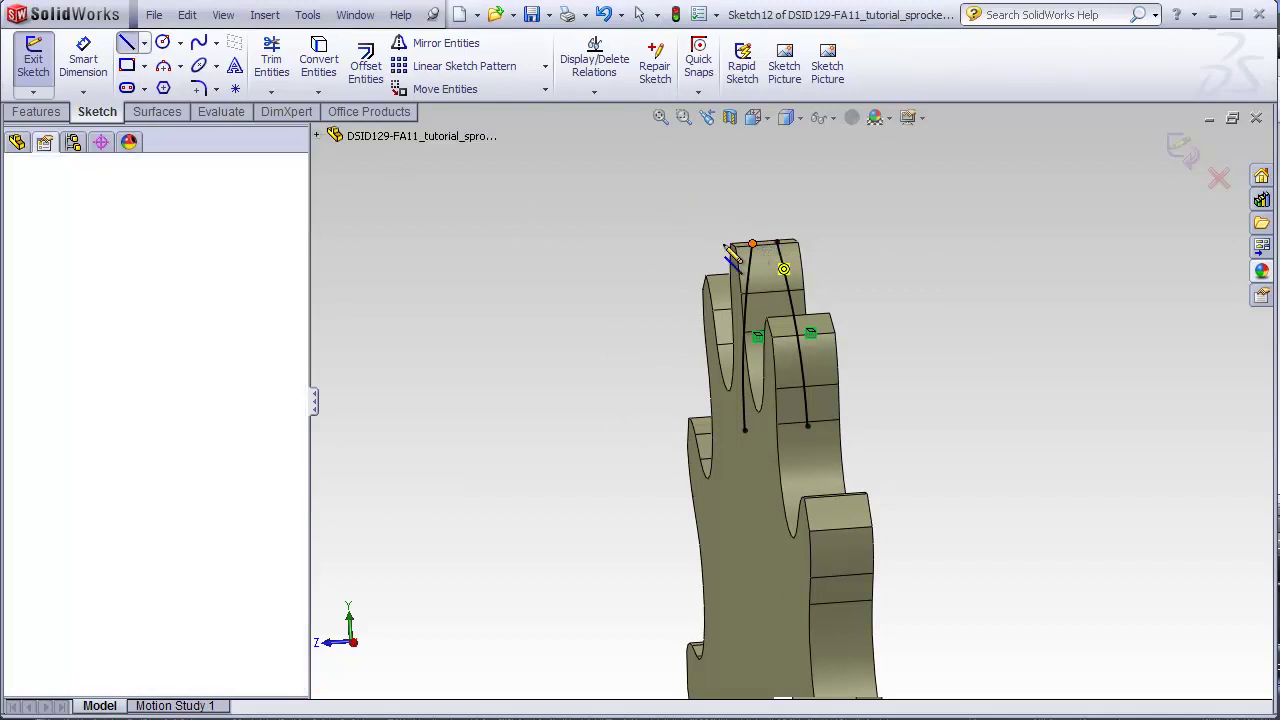
pyautogui.click(607, 254)
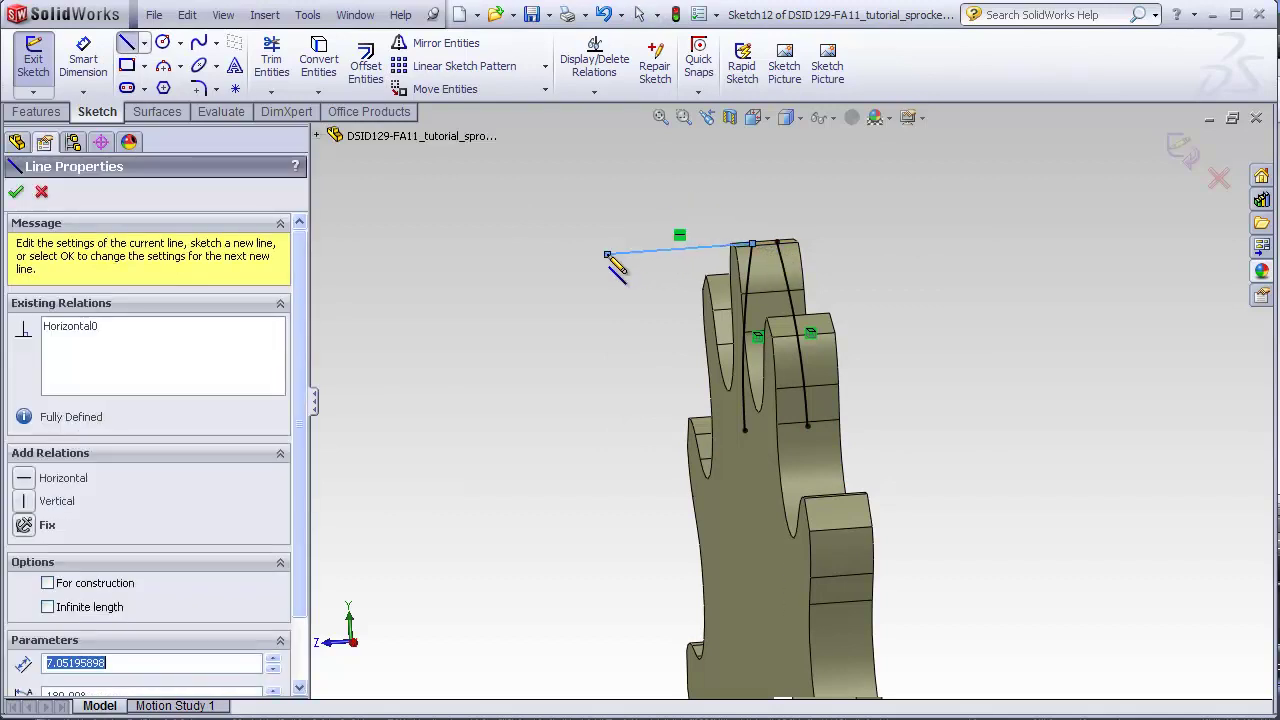
pyautogui.click(618, 438)
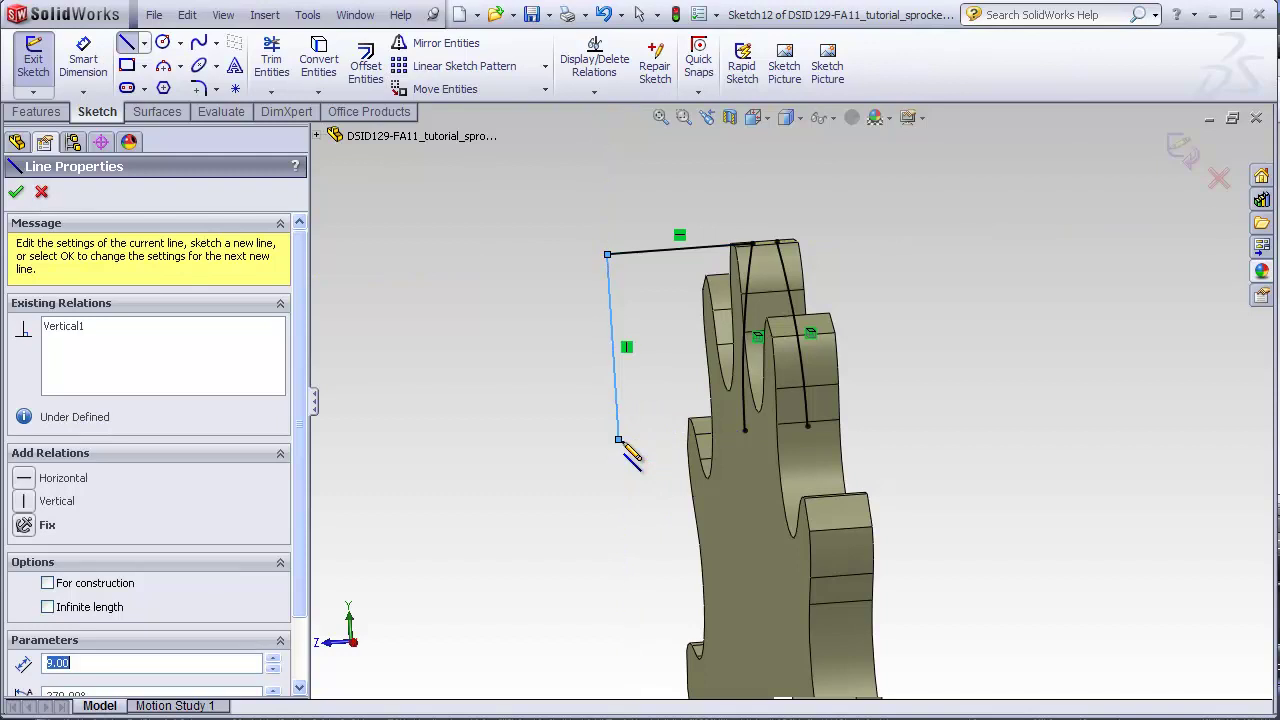
pyautogui.click(744, 430)
pyautogui.click(808, 426)
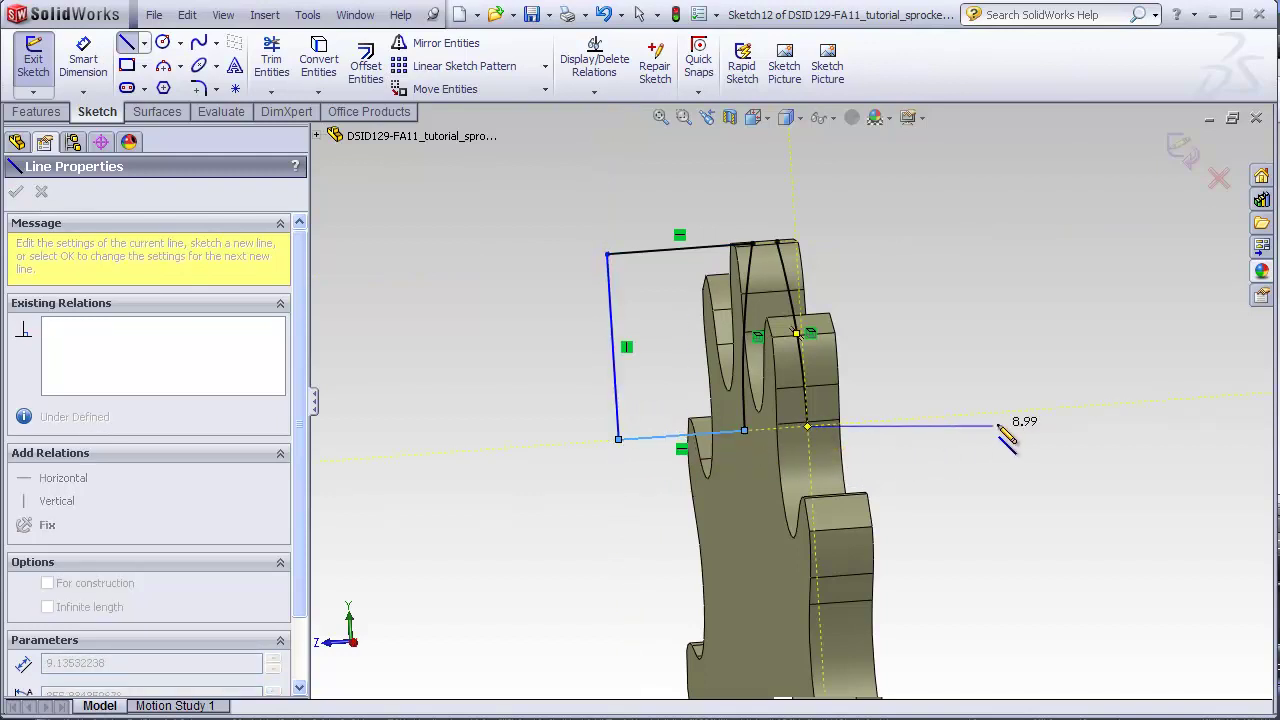
pyautogui.click(992, 412)
pyautogui.click(981, 226)
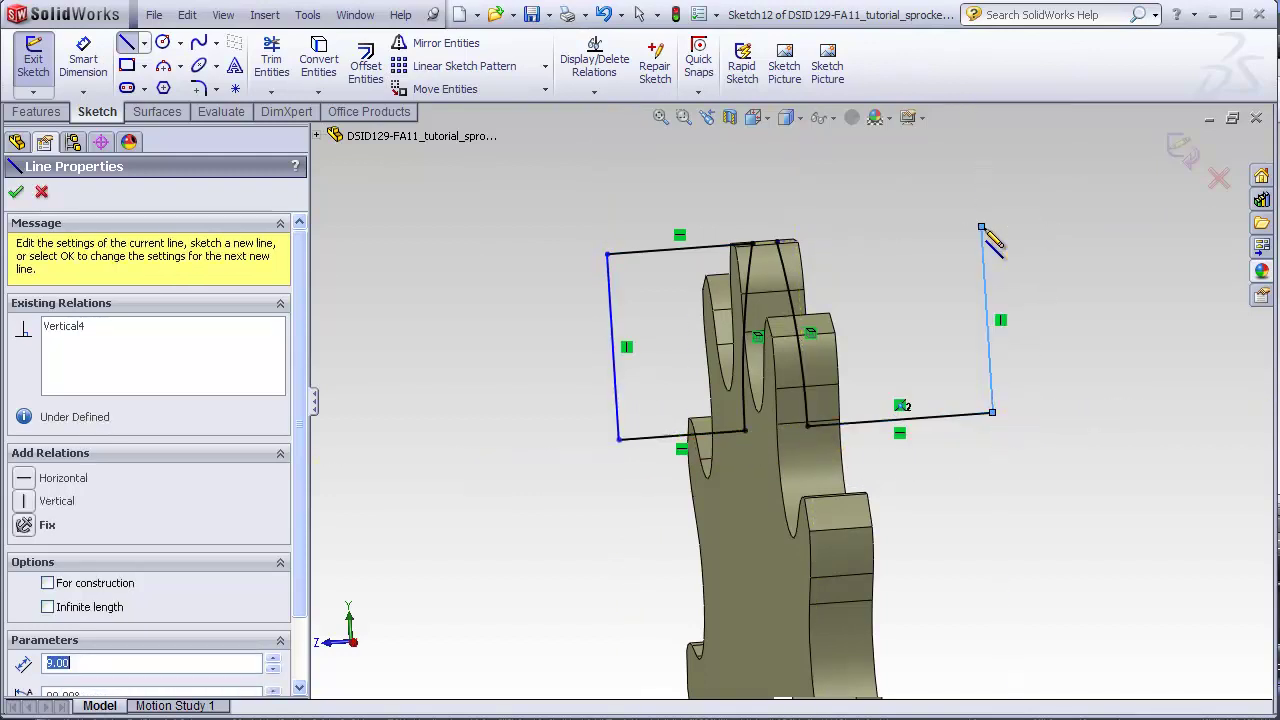
pyautogui.click(795, 241)
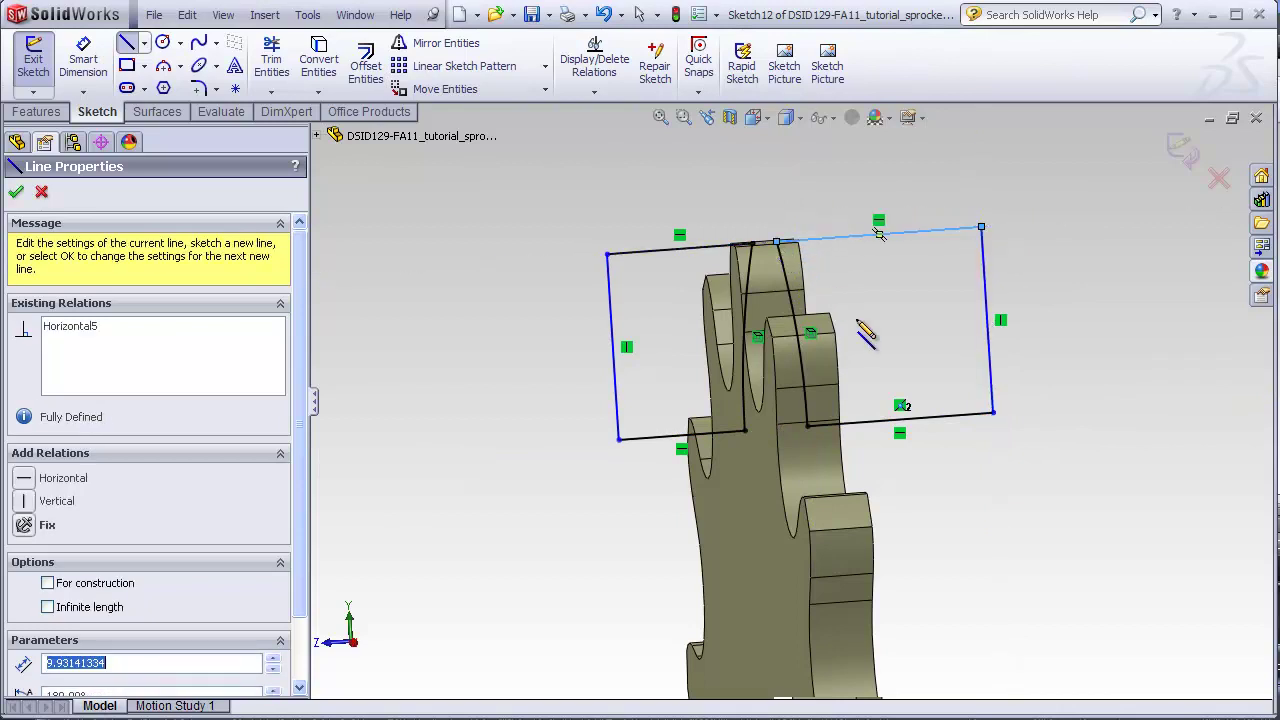
pyautogui.press('Escape')
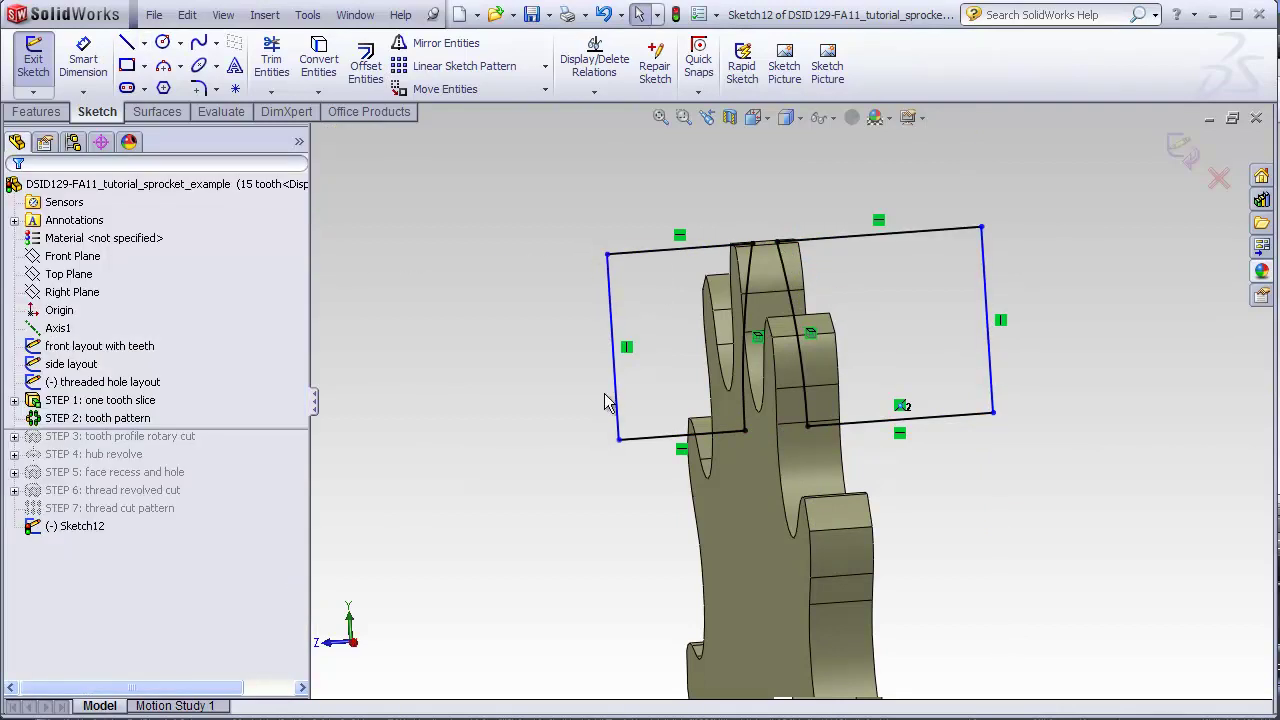
# - Drag the profile's left and right vertical edges to adjust their positions
pyautogui.moveTo(604, 408)
pyautogui.mouseDown(button='middle')
pyautogui.moveTo(866, 357)
pyautogui.moveTo(1022, 292)
pyautogui.mouseUp(button='middle')
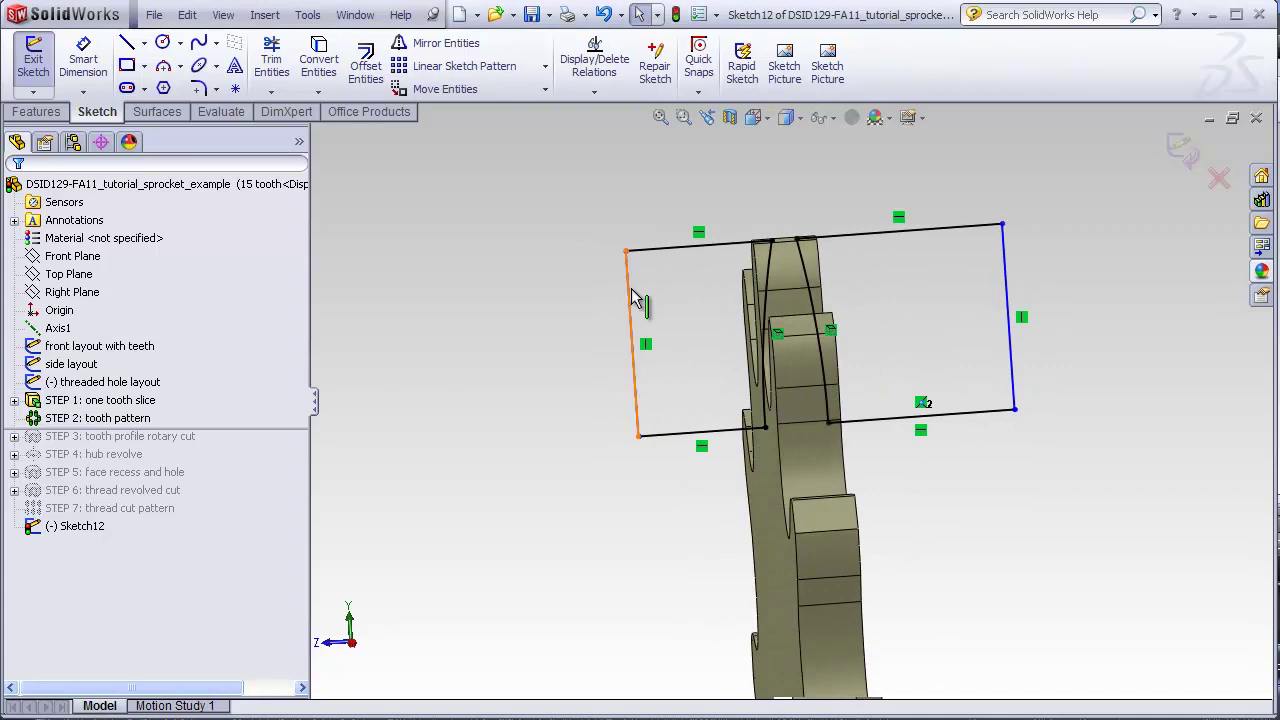
pyautogui.click(629, 288)
pyautogui.moveTo(629, 290); pyautogui.dragTo(608, 297)
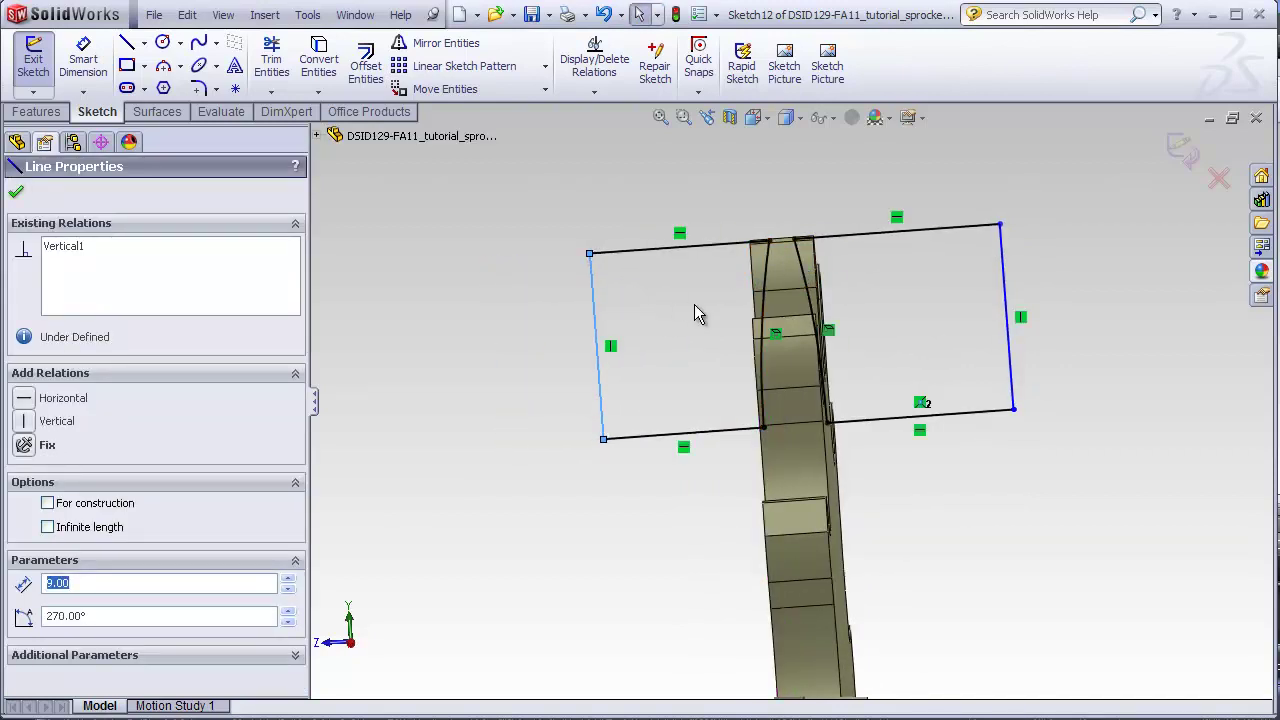
pyautogui.moveTo(1002, 288)
pyautogui.mouseDown()
pyautogui.moveTo(786, 306)
pyautogui.moveTo(962, 310)
pyautogui.mouseUp()
pyautogui.moveTo(891, 297); pyautogui.dragTo(914, 306, button='middle')
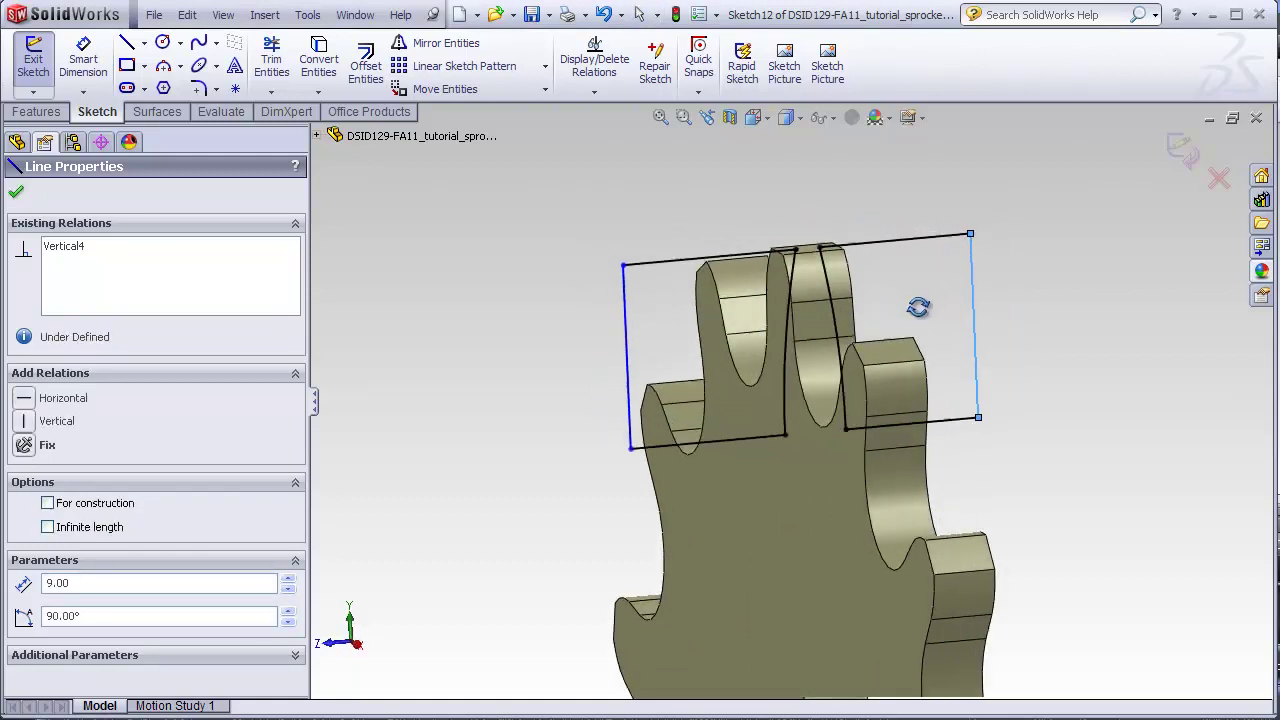
pyautogui.scroll(4, 1003, 670)
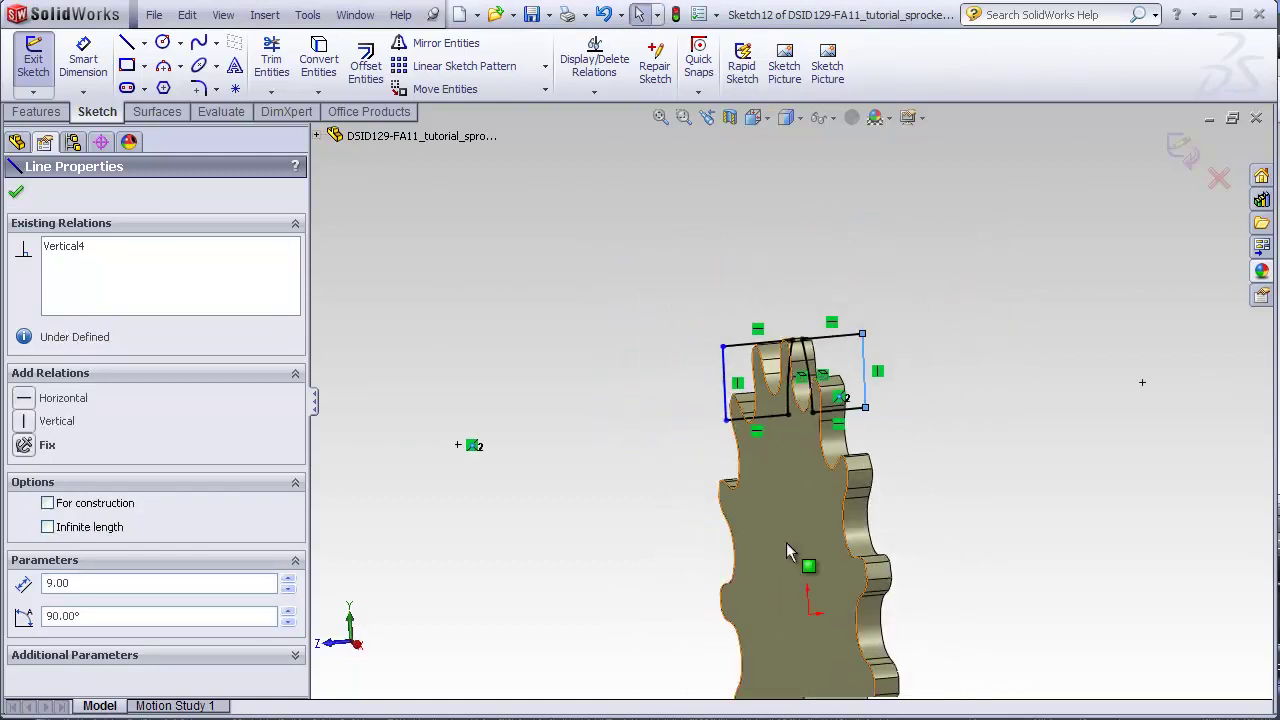
# - Draw a centerline from the origin out to the right
pyautogui.click(197, 88)
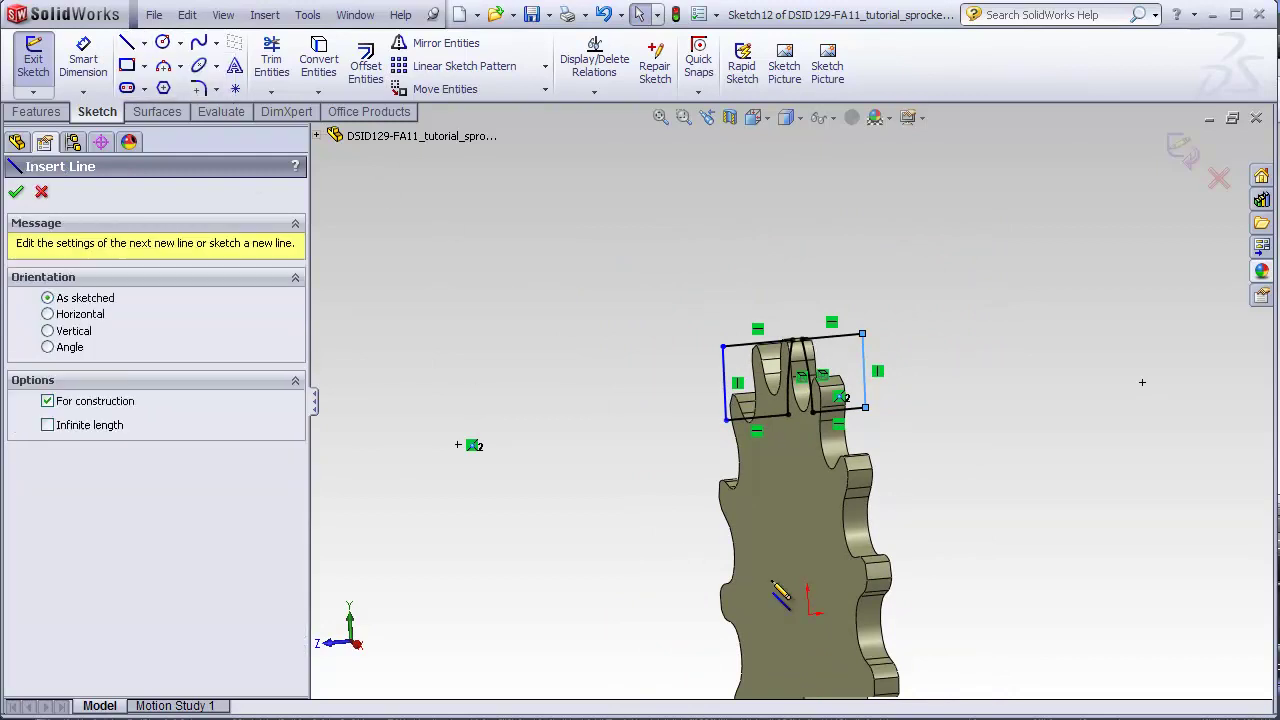
pyautogui.click(808, 614)
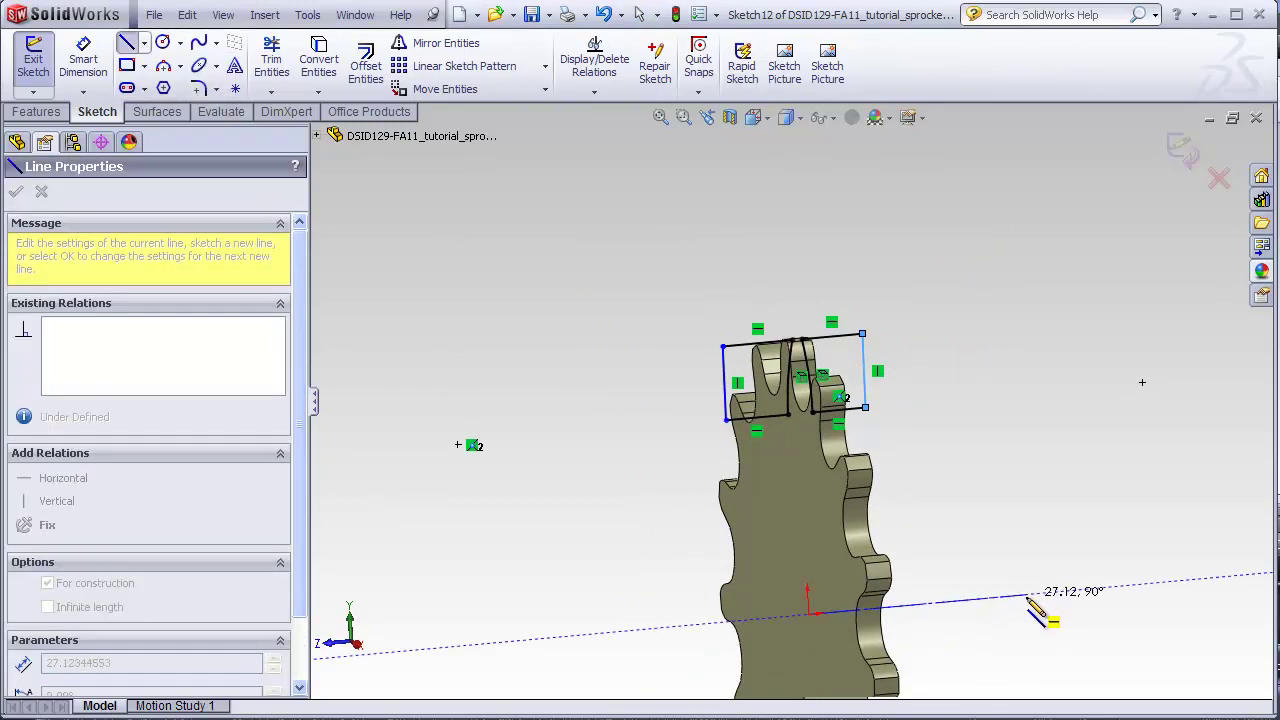
pyautogui.click(1025, 596)
pyautogui.press('Escape')
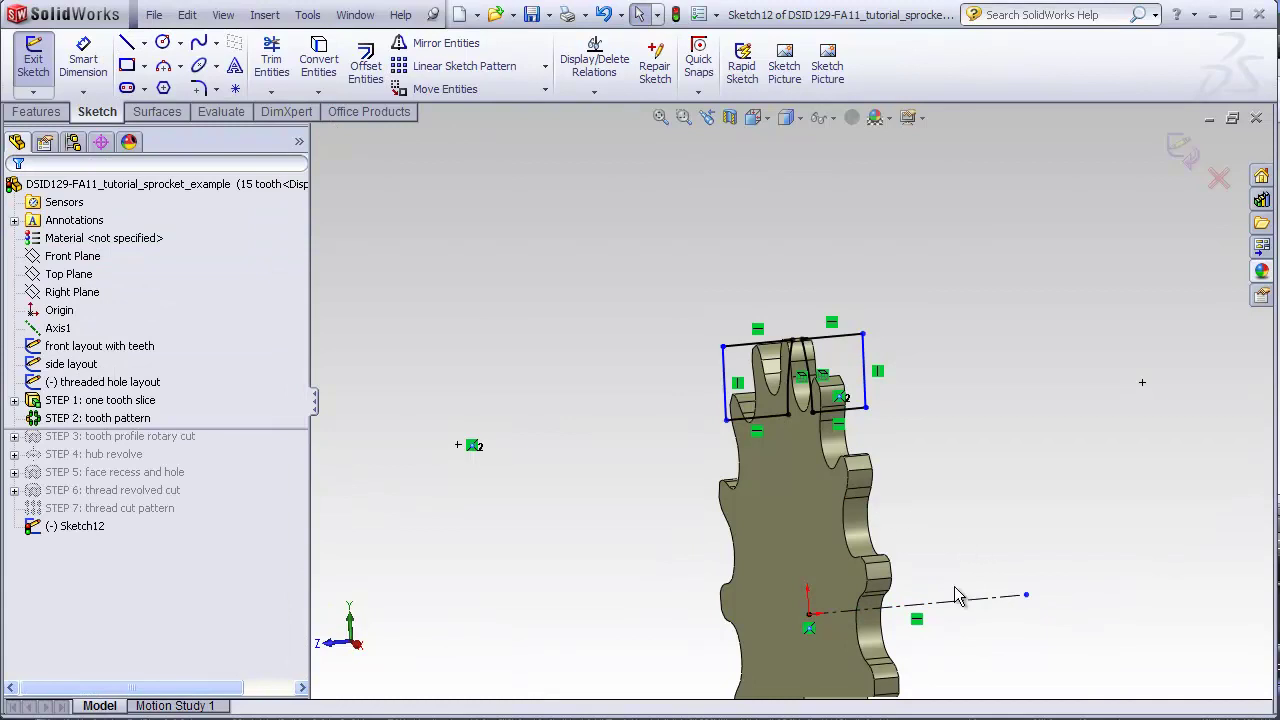
pyautogui.moveTo(958, 628); pyautogui.dragTo(810, 530, button='middle')
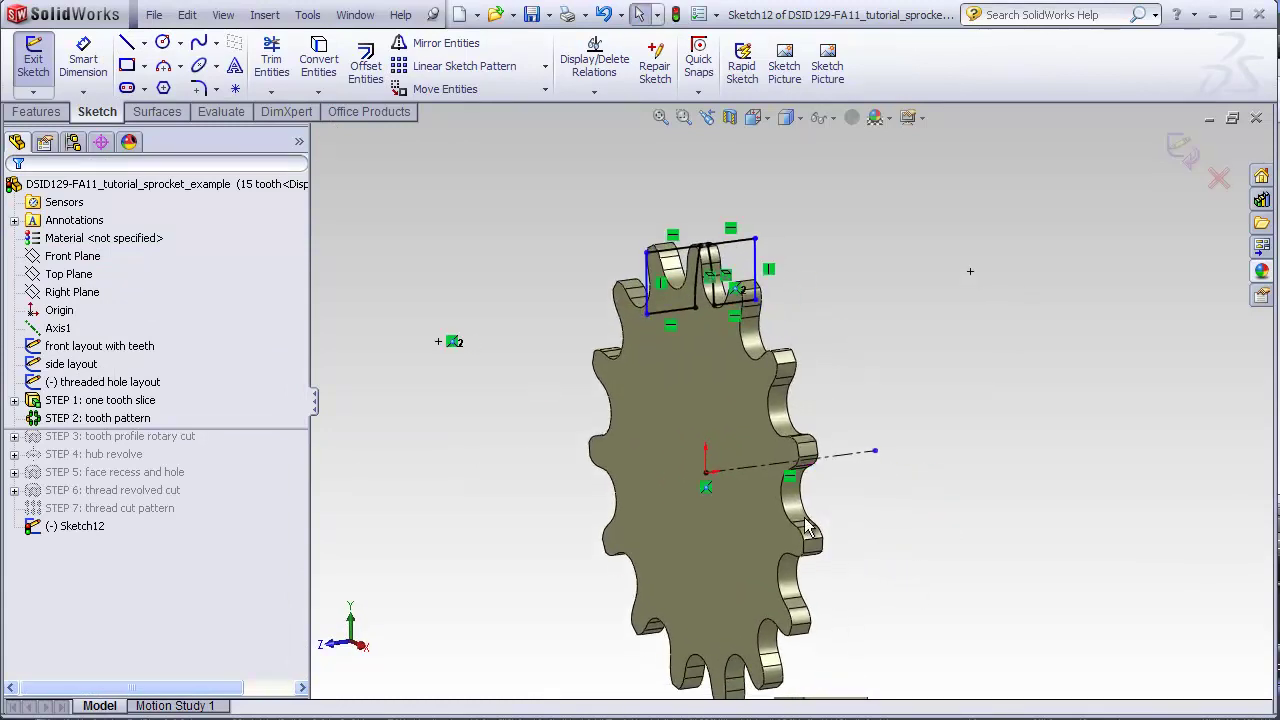
# - Revolve-cut Sketch12 360° around centerline Line7 to profile the teeth
pyautogui.click(45, 117)
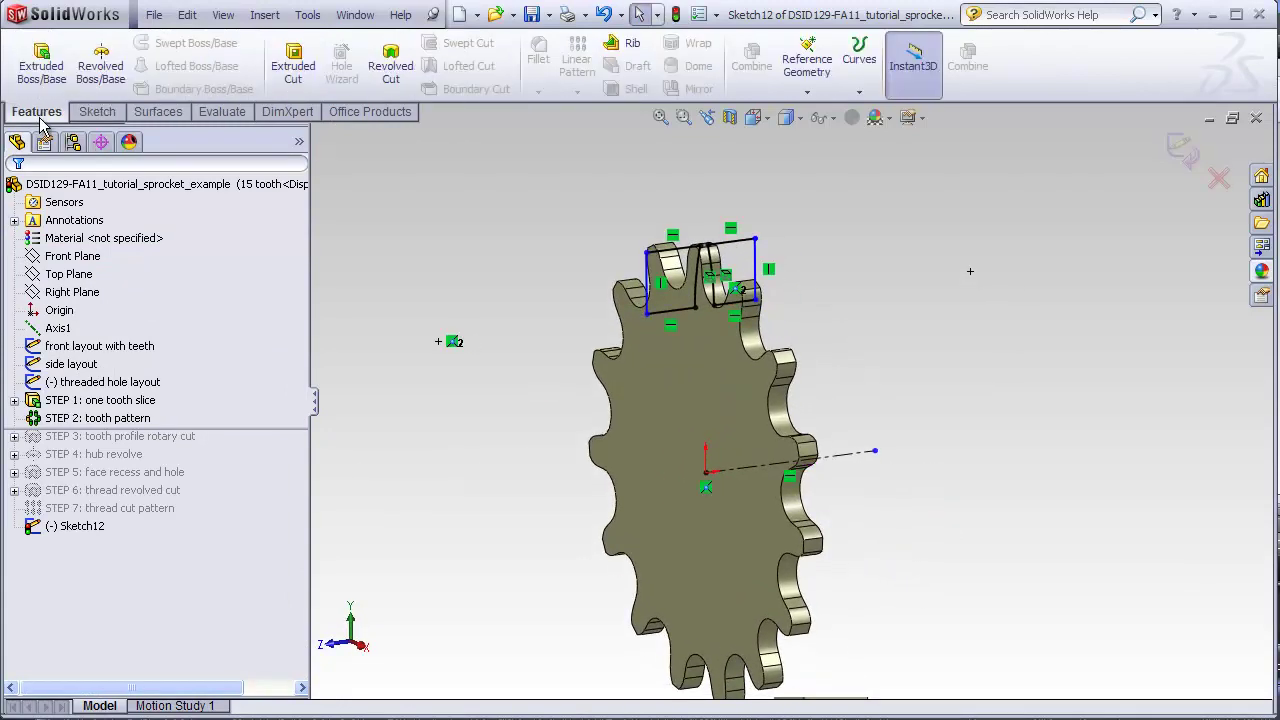
pyautogui.click(388, 70)
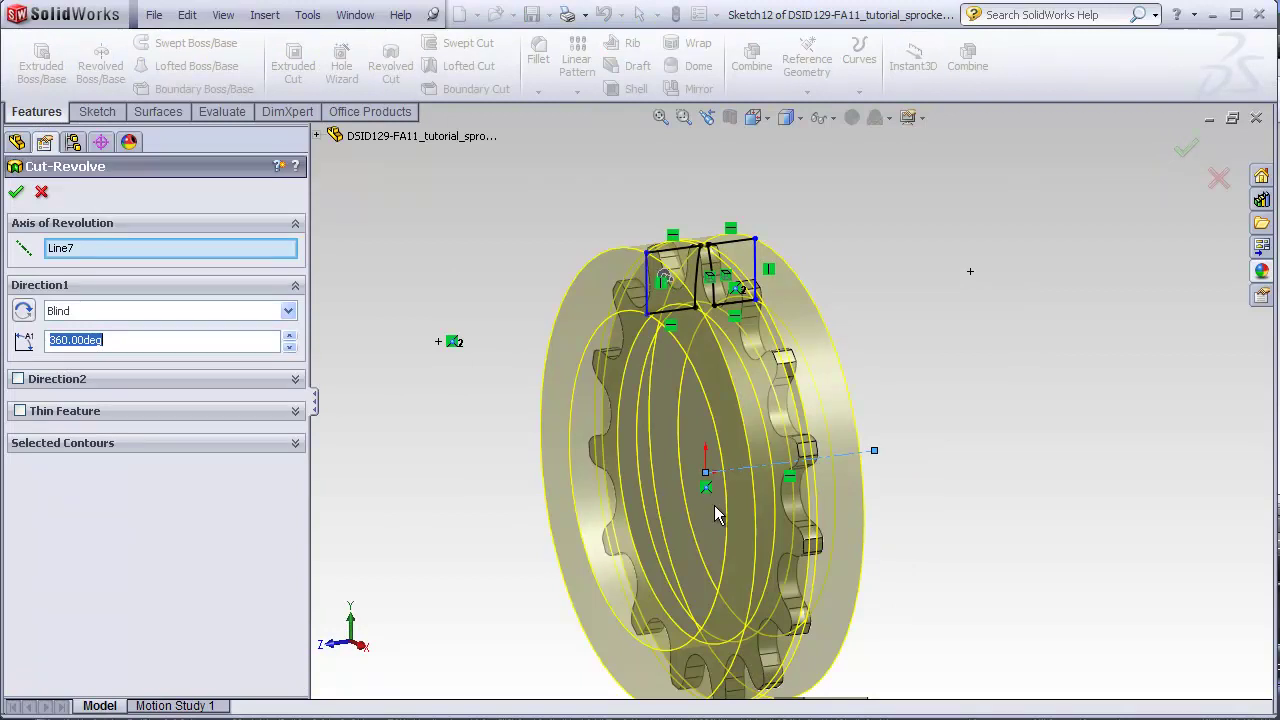
pyautogui.click(16, 191)
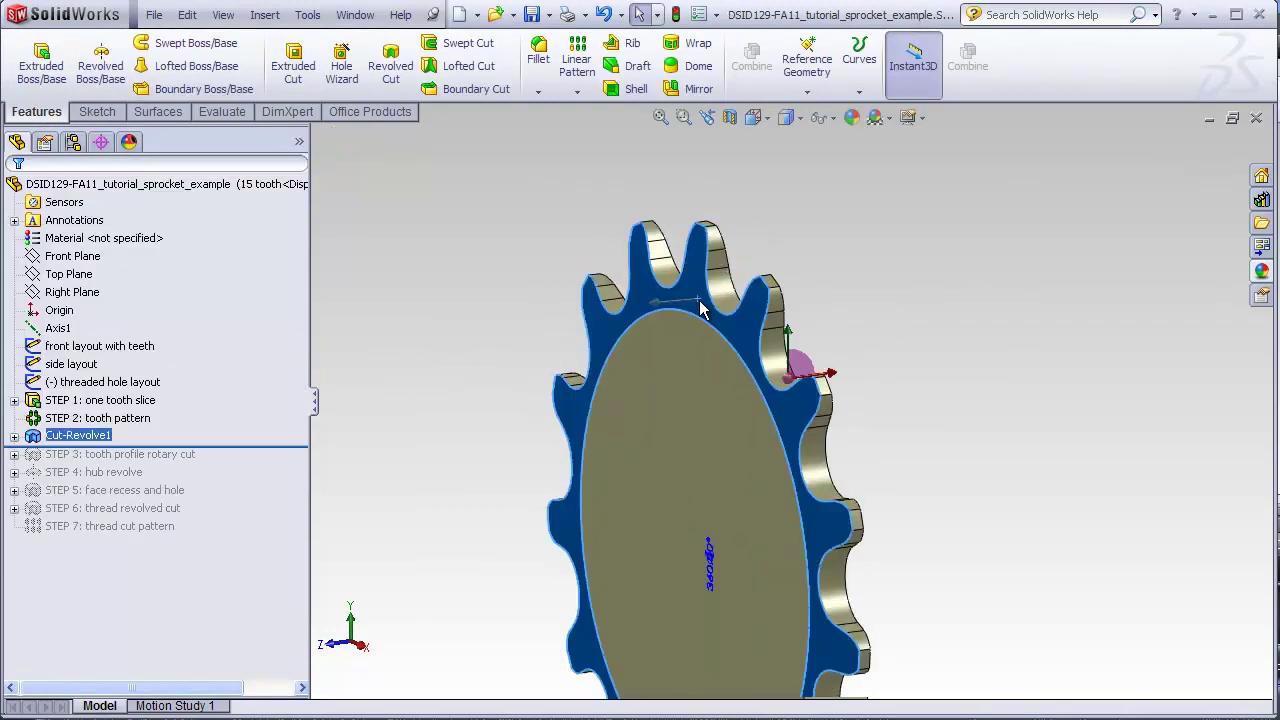
pyautogui.moveTo(901, 345); pyautogui.dragTo(875, 340, button='middle')
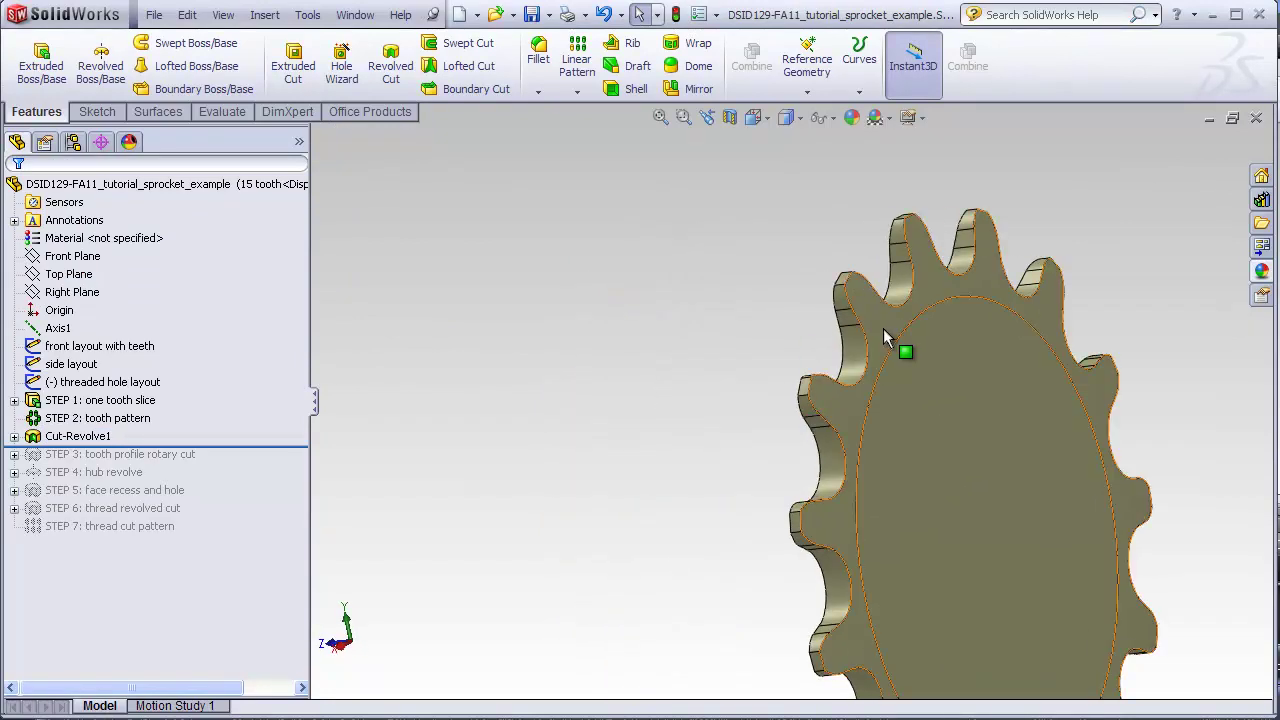
pyautogui.click(877, 338)
pyautogui.click(700, 363)
pyautogui.moveTo(700, 363); pyautogui.dragTo(655, 348, button='middle')
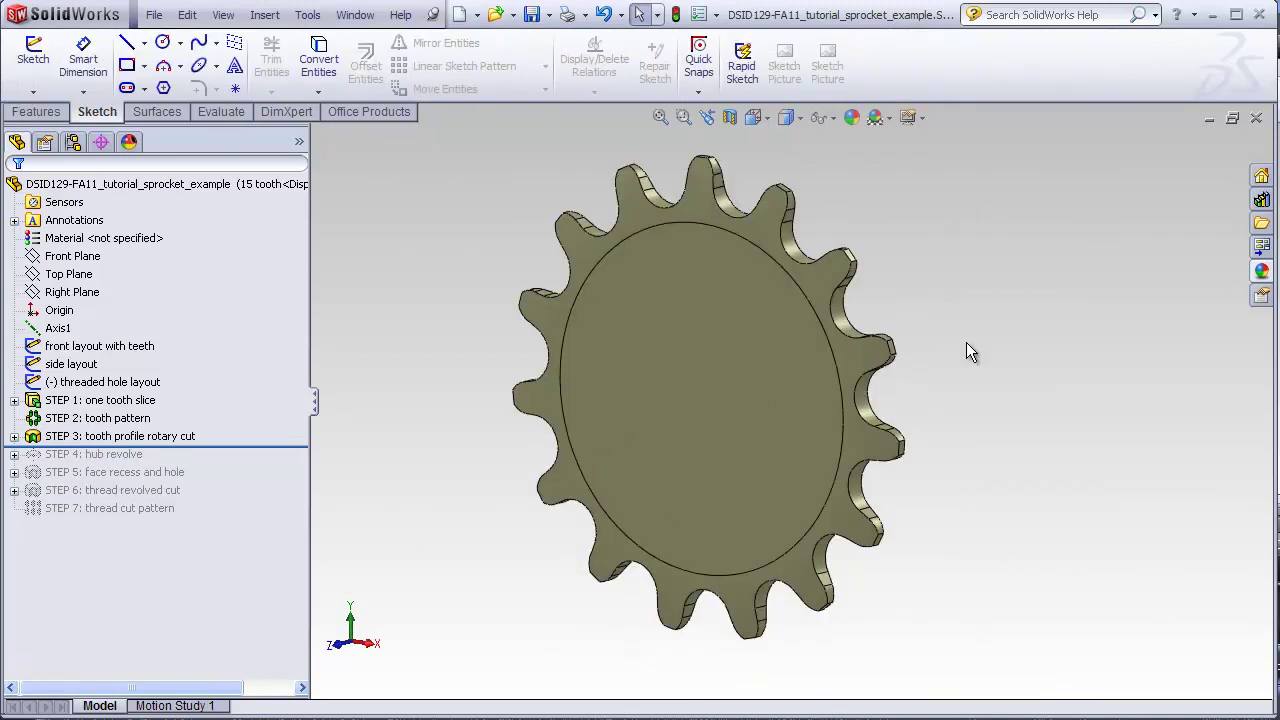
pyautogui.moveTo(966, 342); pyautogui.dragTo(790, 327, button='middle')
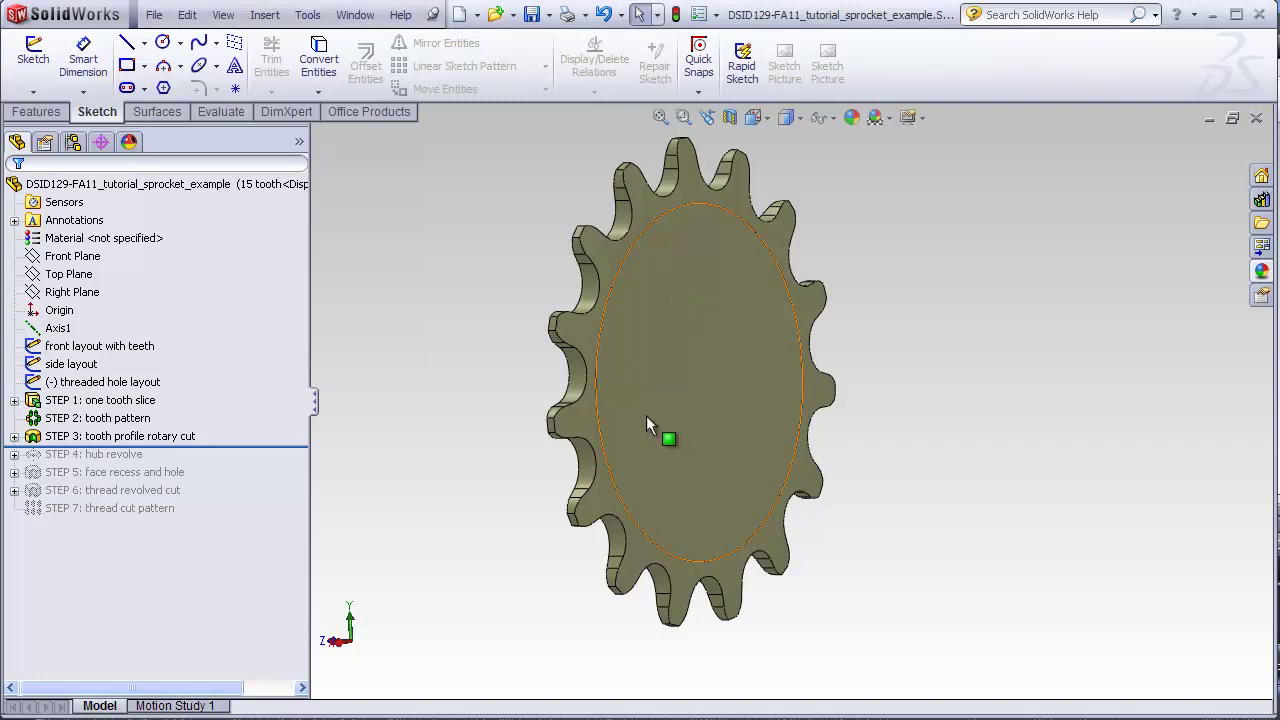
# - Show planes, sketches and axes again and display the side layout sketch's dimensions
pyautogui.click(223, 14)
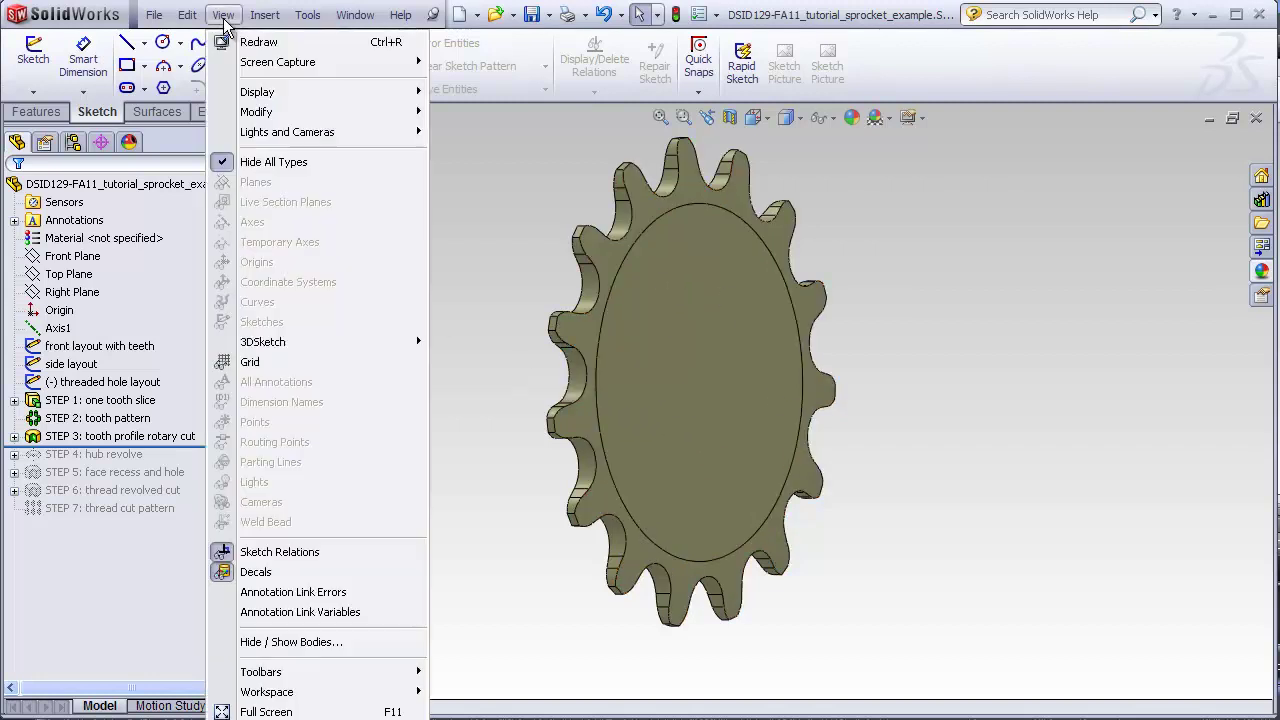
pyautogui.click(290, 160)
pyautogui.moveTo(483, 418); pyautogui.dragTo(535, 420, button='middle')
pyautogui.scroll(-1, 432, 320)
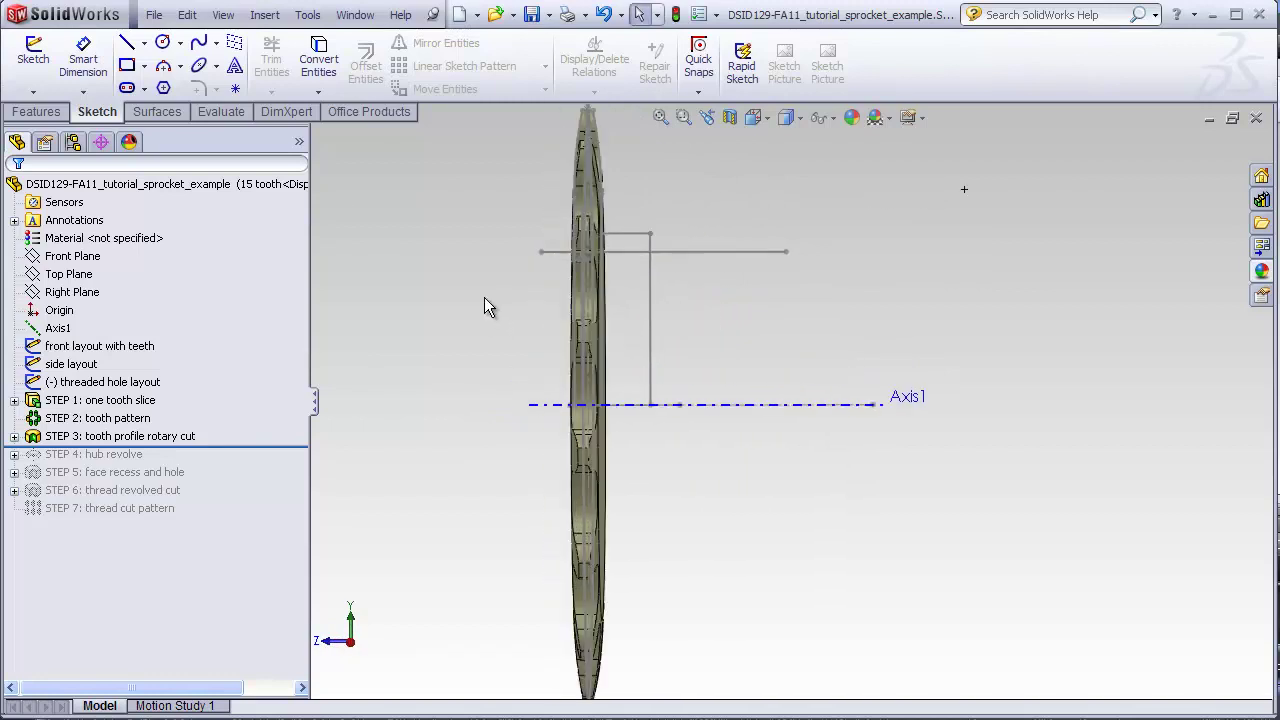
pyautogui.doubleClick(71, 364)
pyautogui.click(399, 321)
pyautogui.moveTo(796, 430); pyautogui.dragTo(433, 385, button='middle')
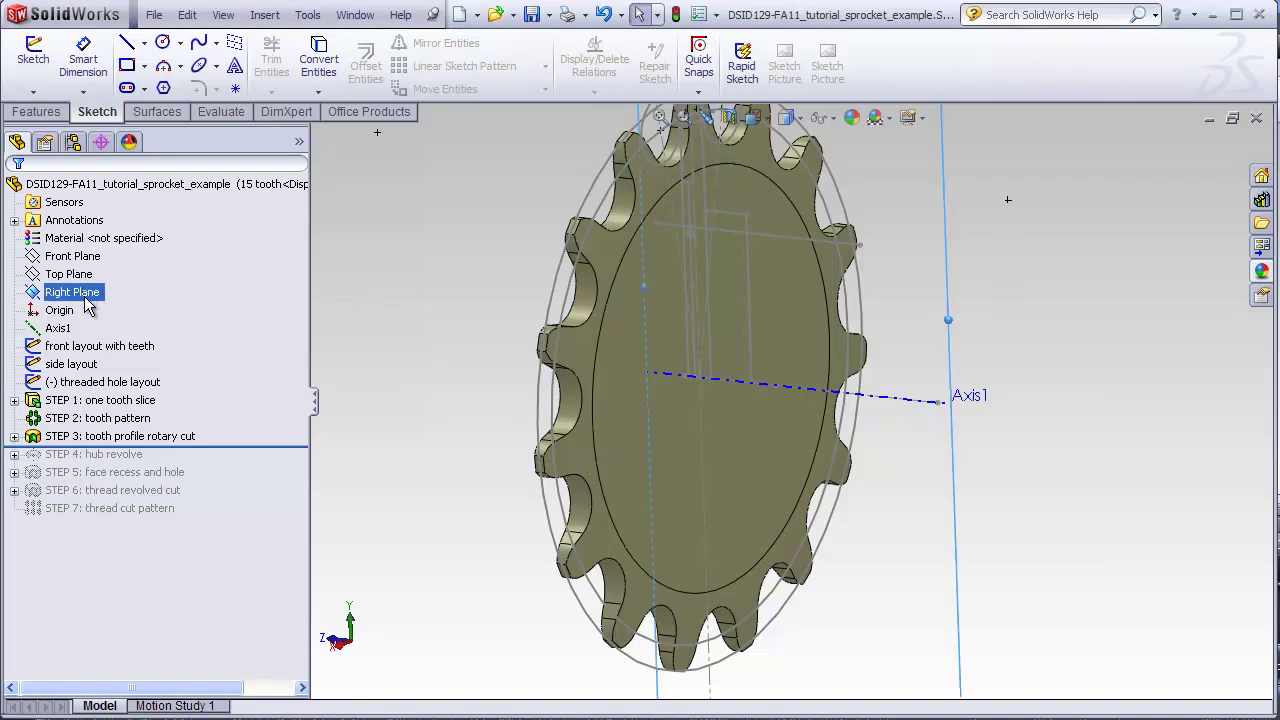
# - Start Sketch14 on the Right Plane, convert the side layout lines, and trim the excess line
pyautogui.click(72, 291)
pyautogui.click(33, 58)
pyautogui.scroll(-5, 735, 260)
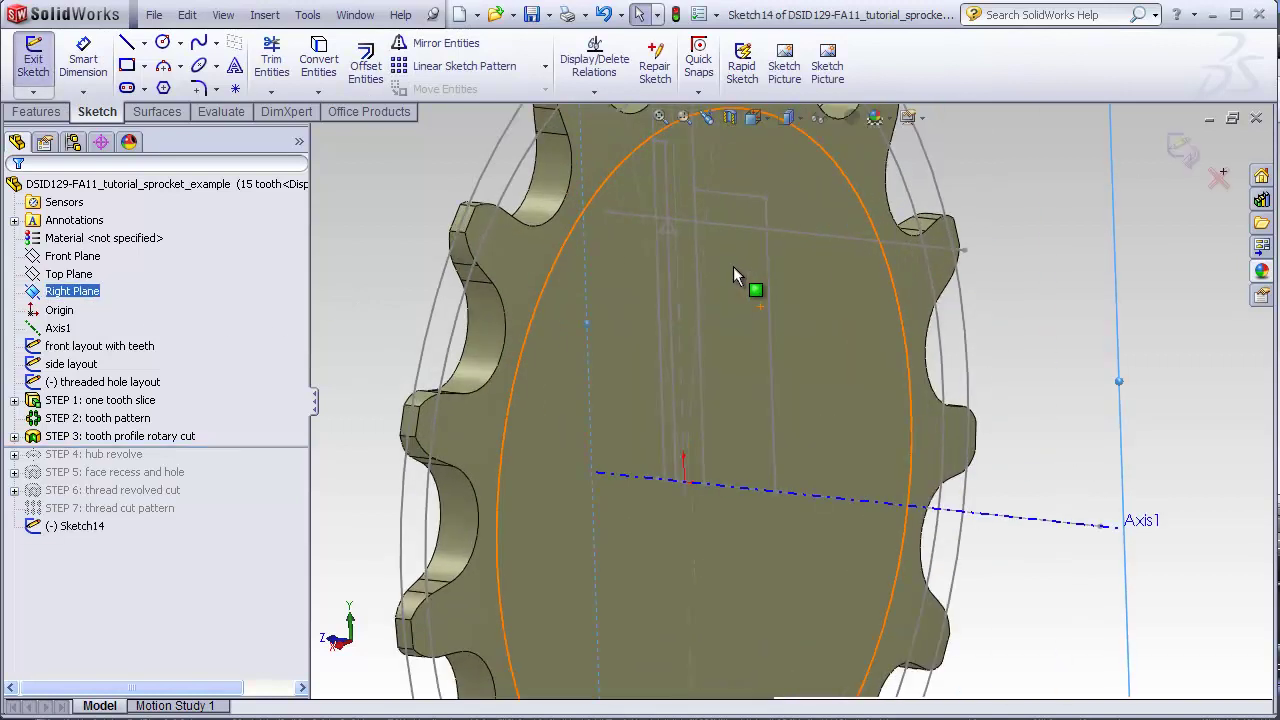
pyautogui.click(698, 213)
pyautogui.hotkey('ctrl', 'shift', 'c')
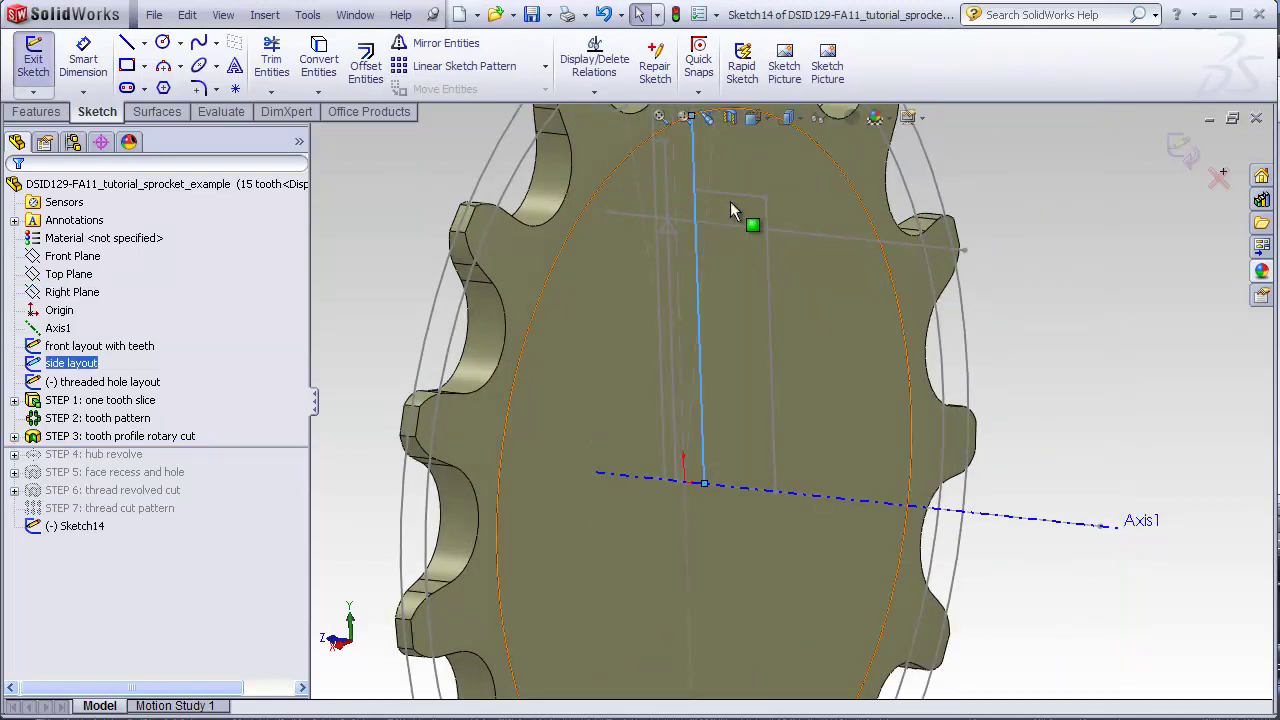
pyautogui.click(319, 58)
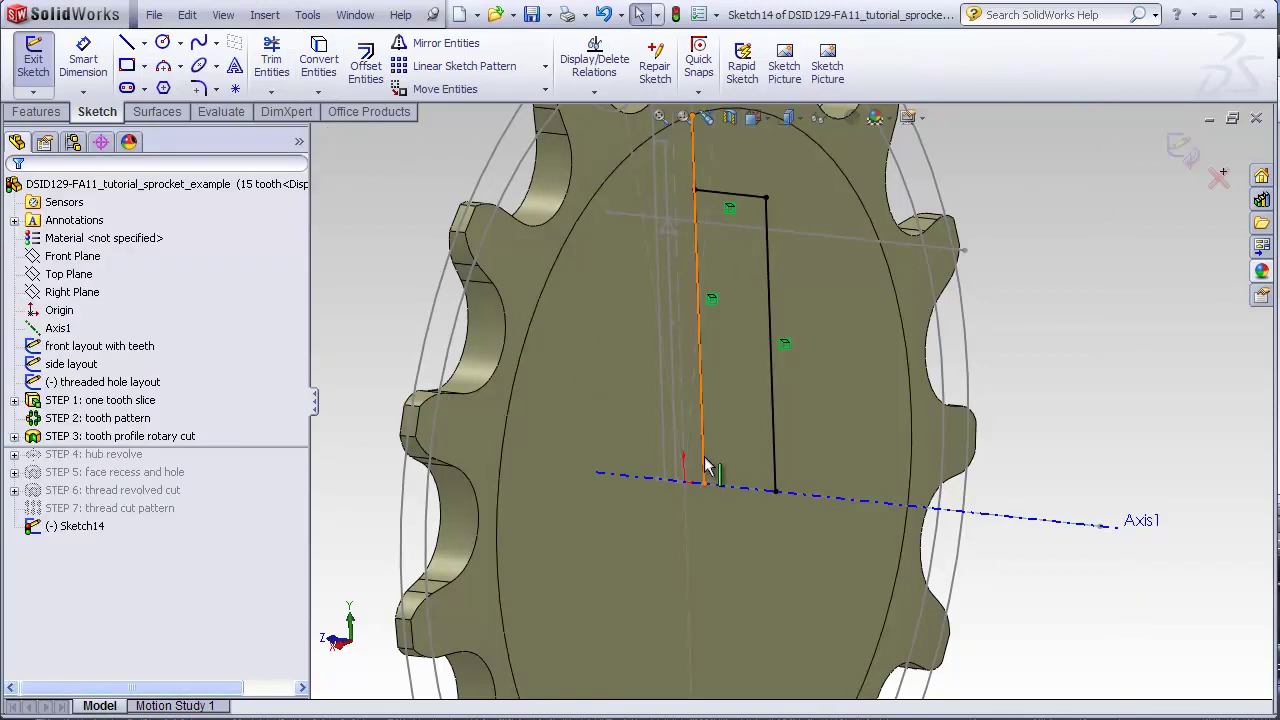
pyautogui.click(319, 58)
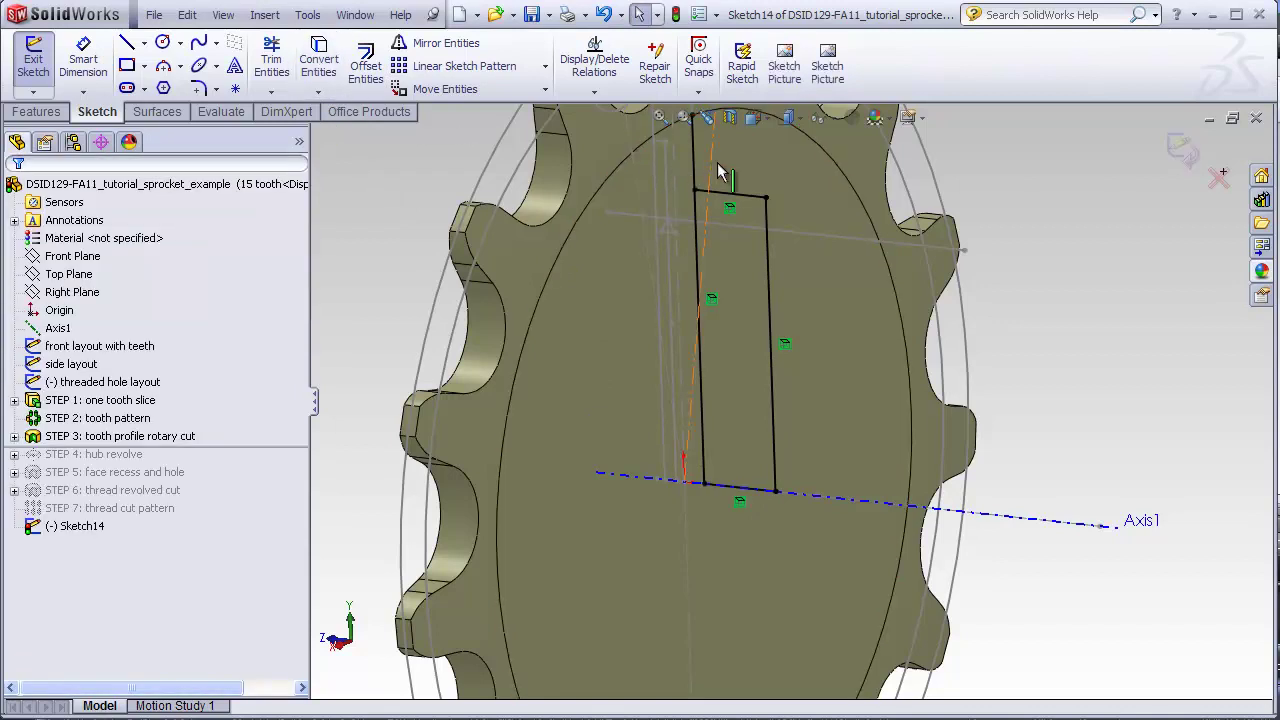
pyautogui.click(271, 58)
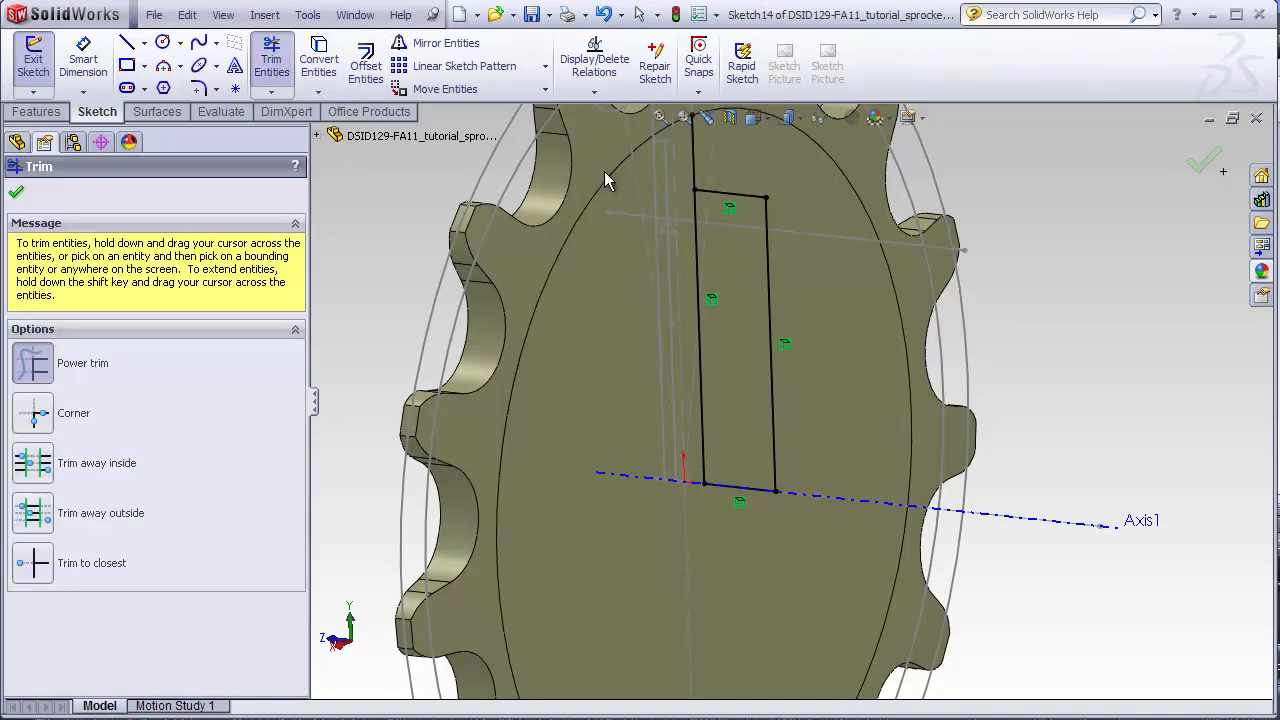
pyautogui.press('Escape')
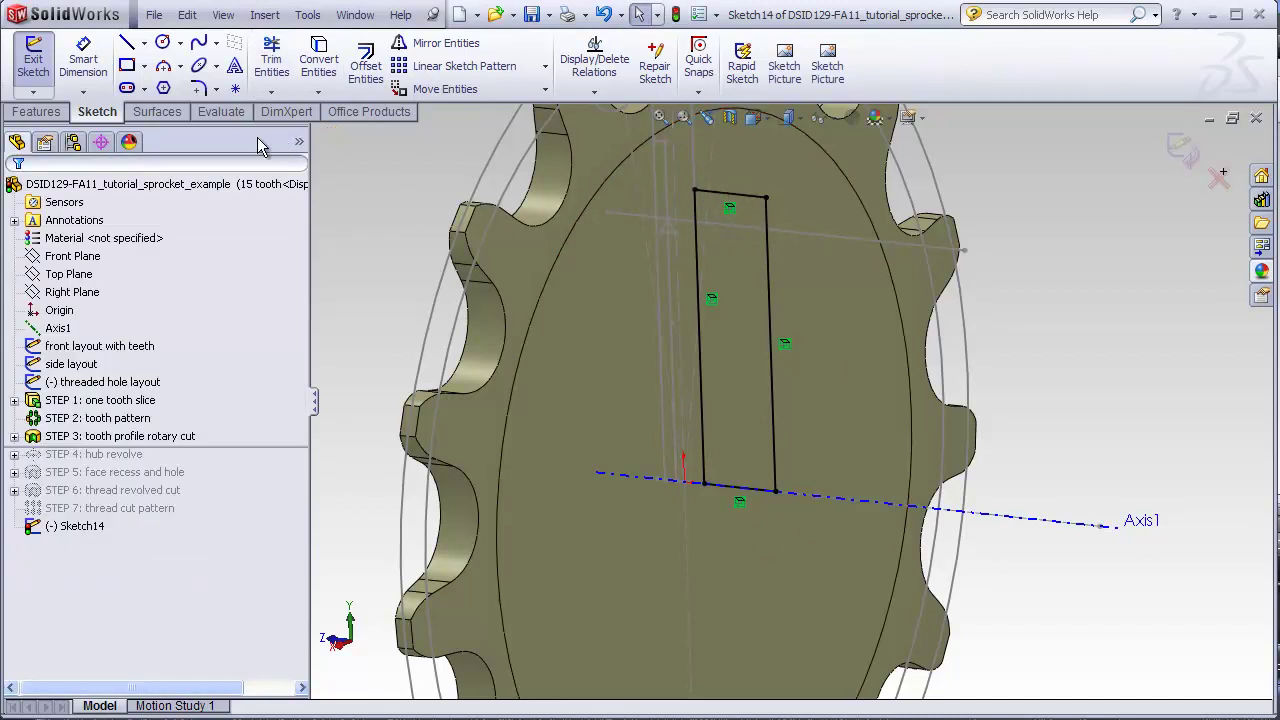
# - Revolve Sketch14 360° about its bottom line into the hub boss, then hide all reference types
pyautogui.click(62, 112)
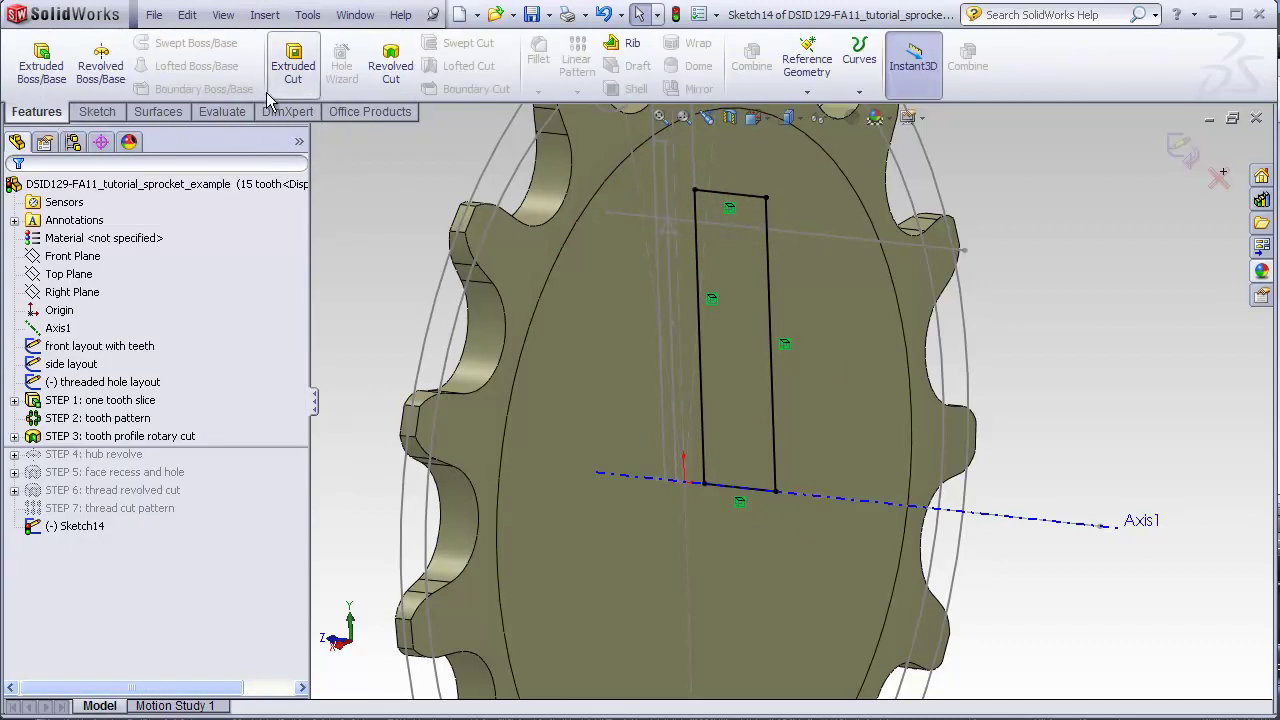
pyautogui.click(101, 65)
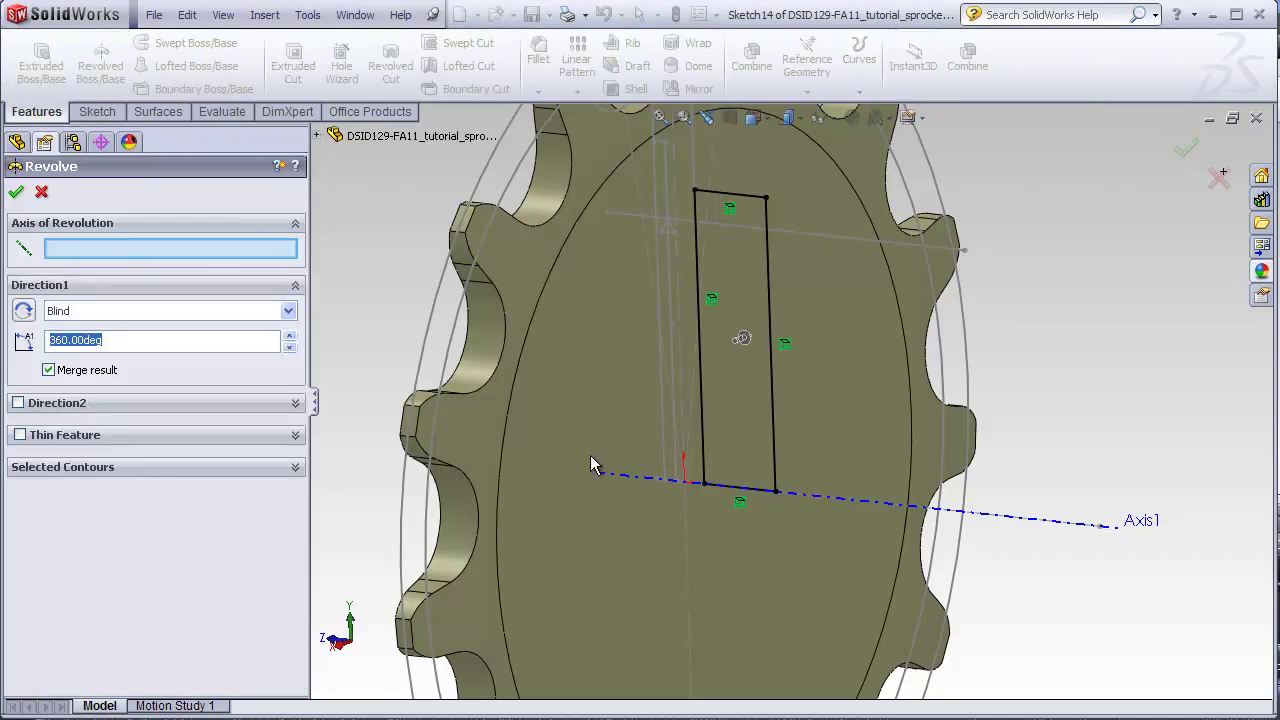
pyautogui.click(724, 491)
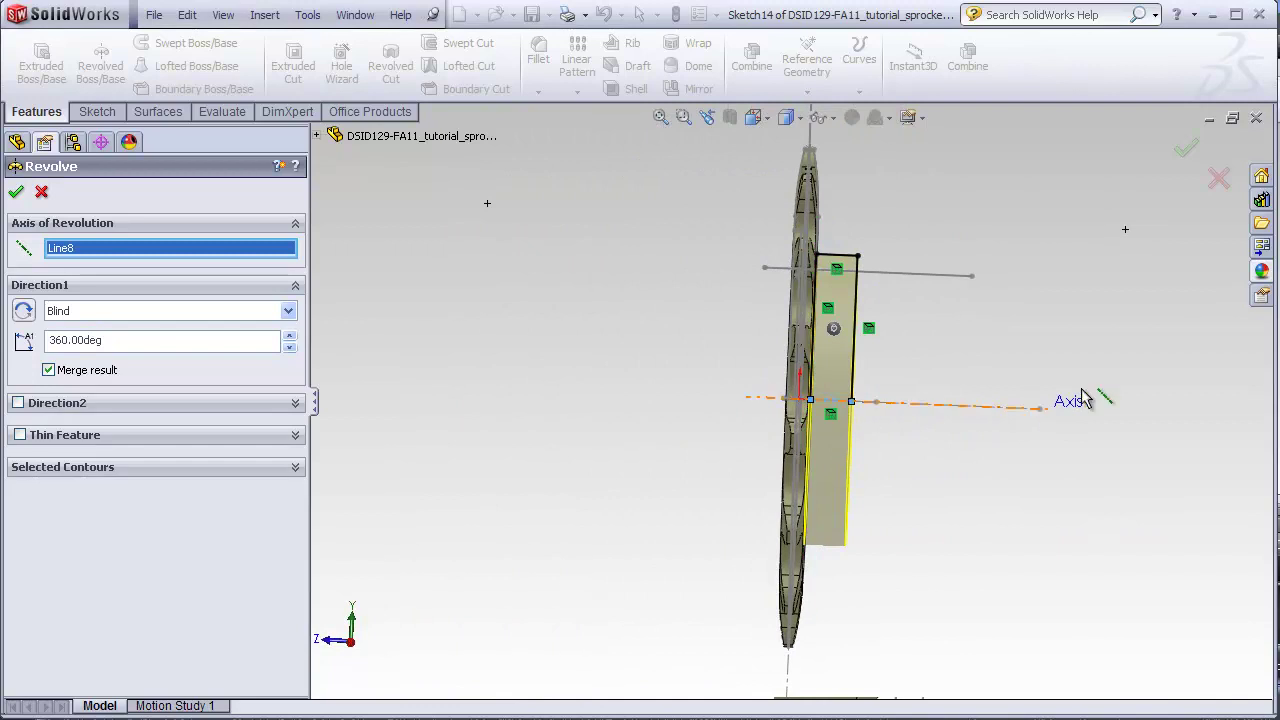
pyautogui.moveTo(1067, 400); pyautogui.dragTo(987, 467, button='middle')
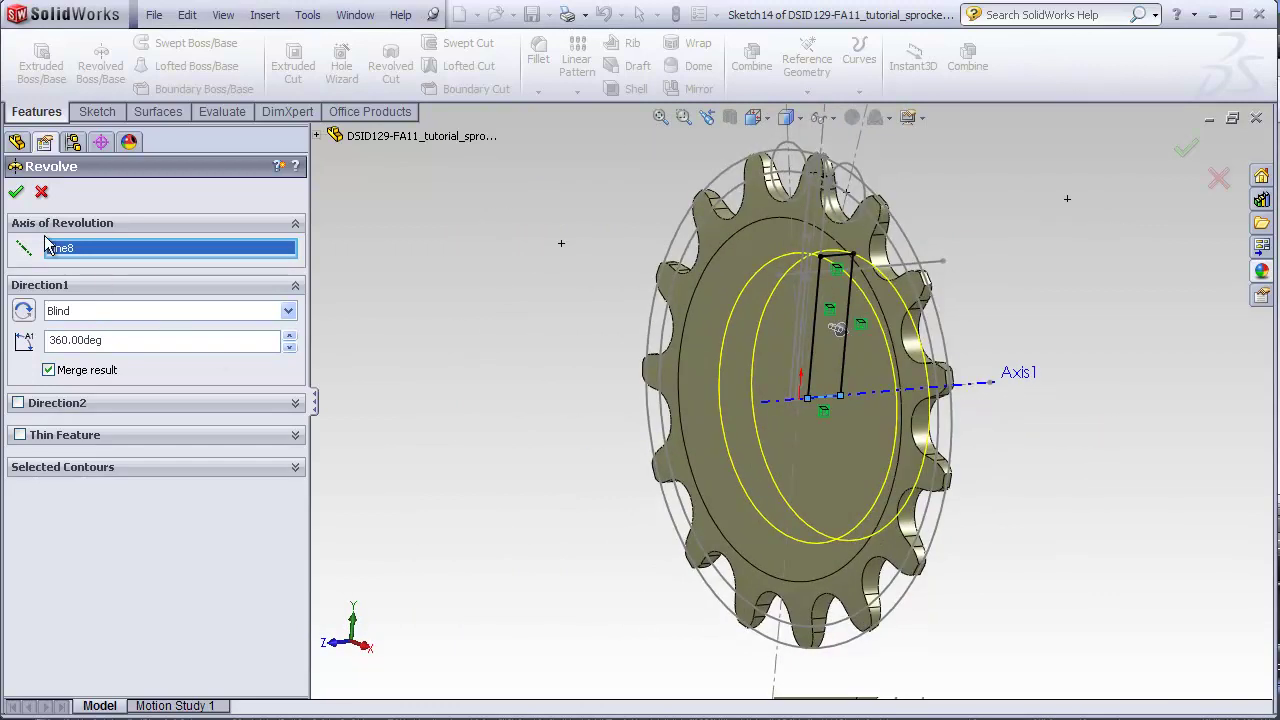
pyautogui.moveTo(534, 461); pyautogui.dragTo(440, 440, button='middle')
pyautogui.press('Return')
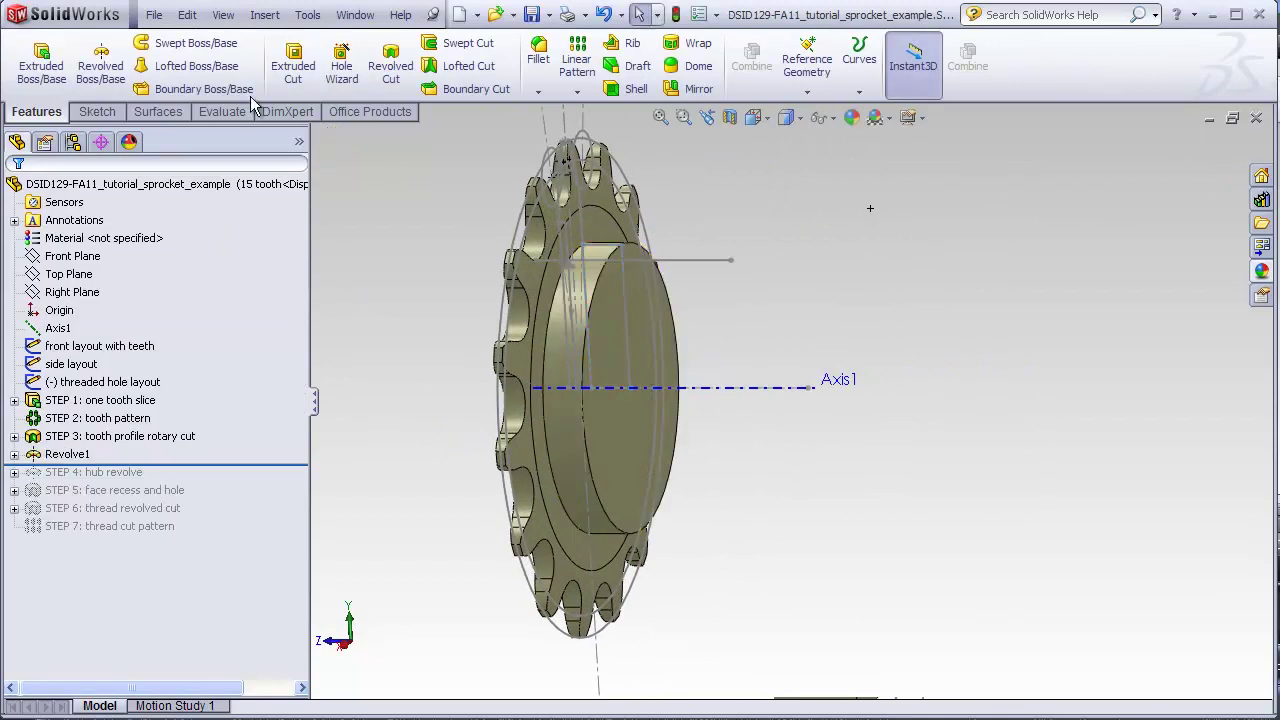
pyautogui.click(222, 15)
pyautogui.click(262, 162)
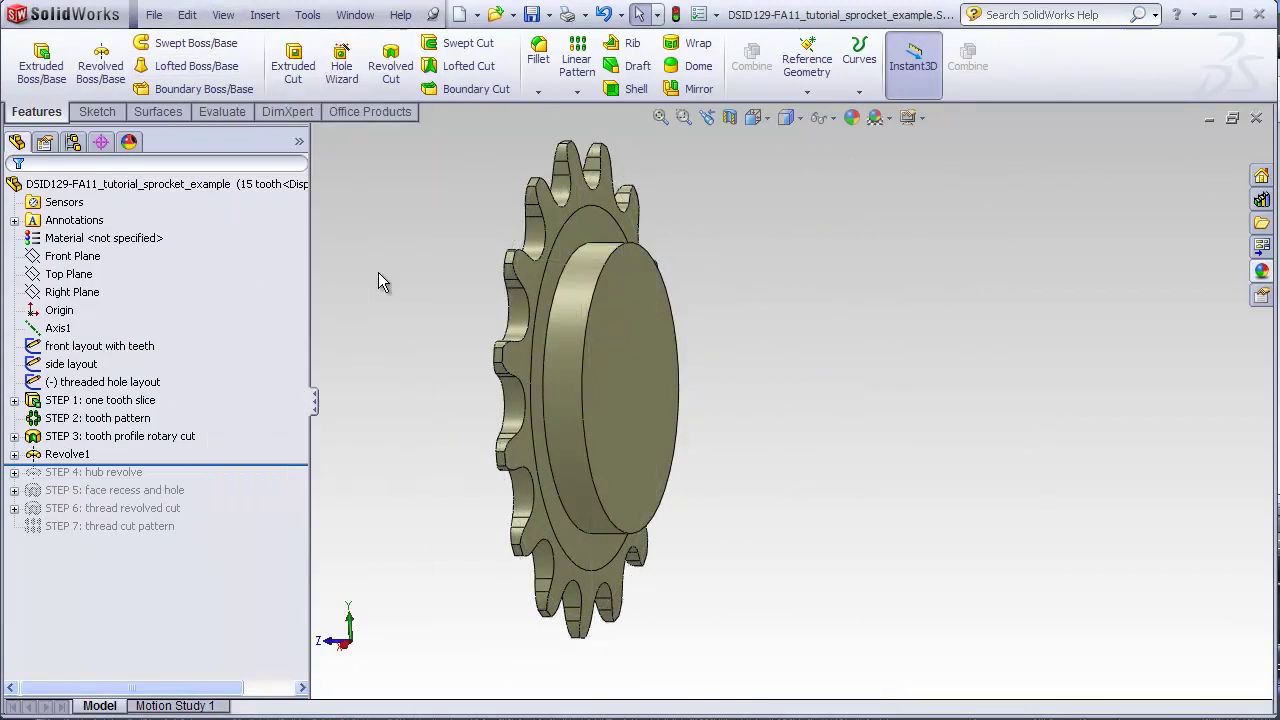
pyautogui.moveTo(425, 301); pyautogui.dragTo(434, 263, button='middle')
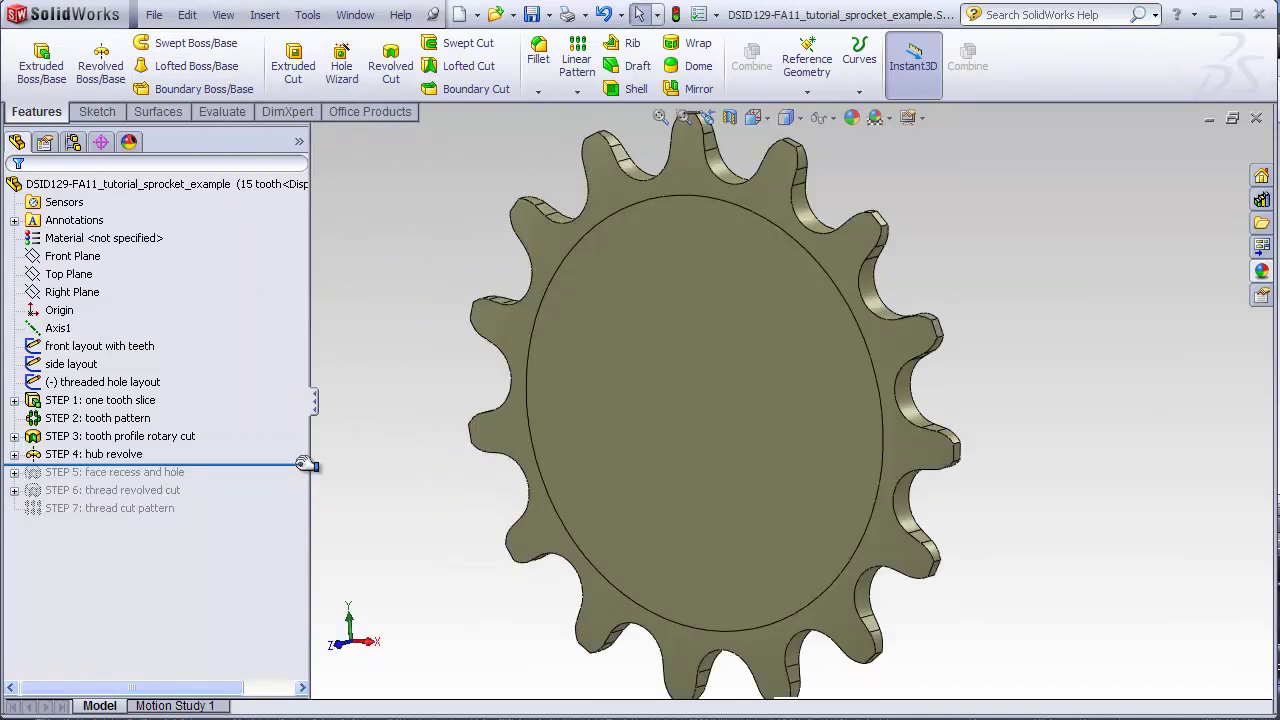
pyautogui.moveTo(305, 464); pyautogui.dragTo(300, 482)
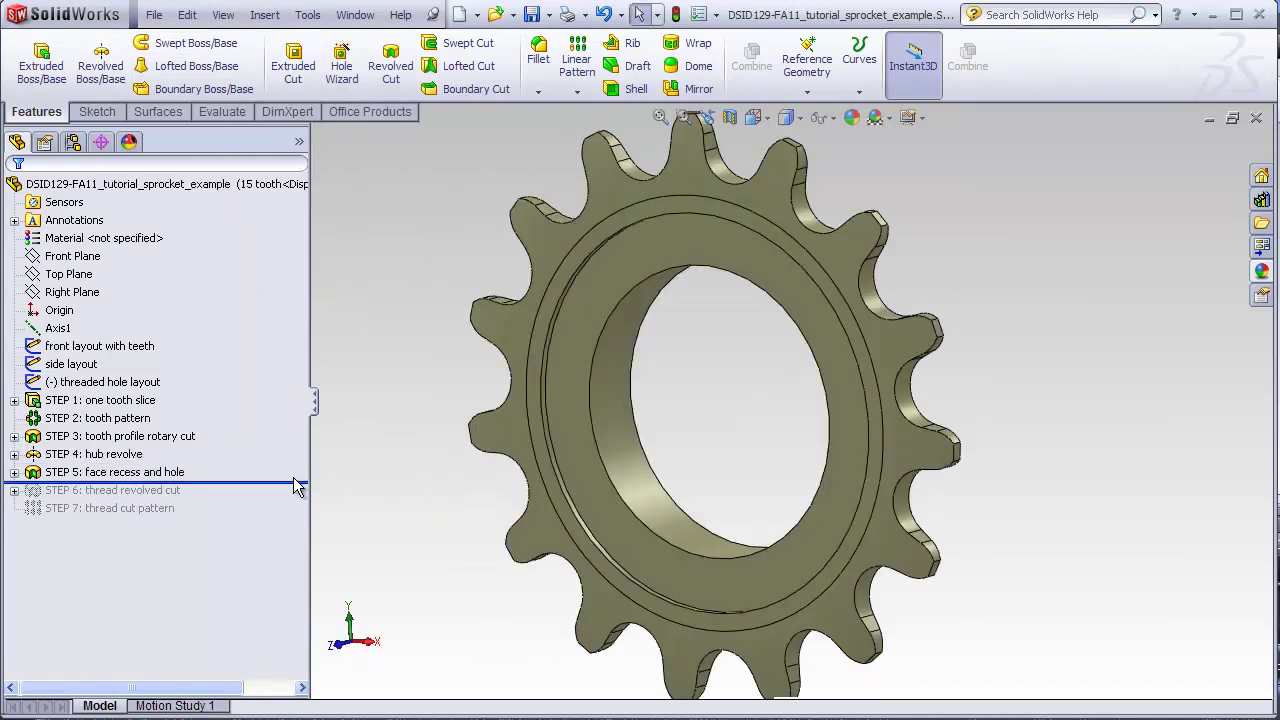
pyautogui.click(568, 355)
pyautogui.moveTo(601, 392); pyautogui.dragTo(646, 443, button='middle')
pyautogui.click(642, 418)
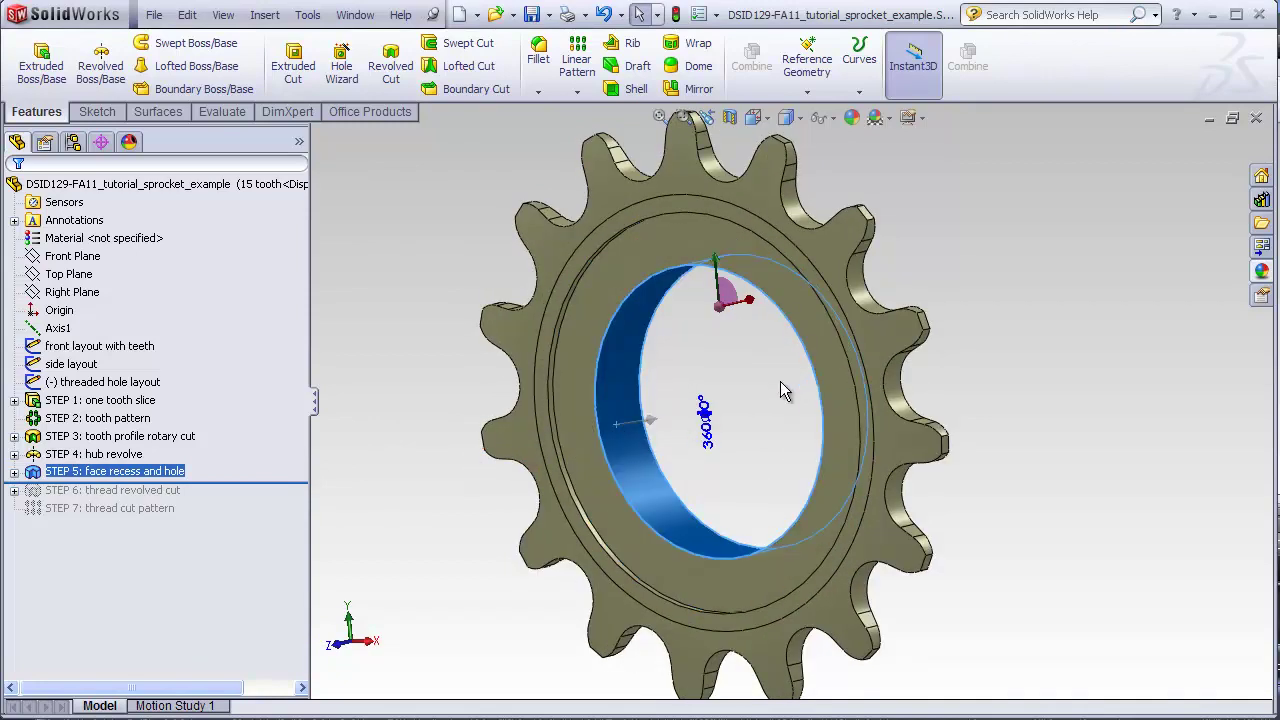
pyautogui.click(690, 420)
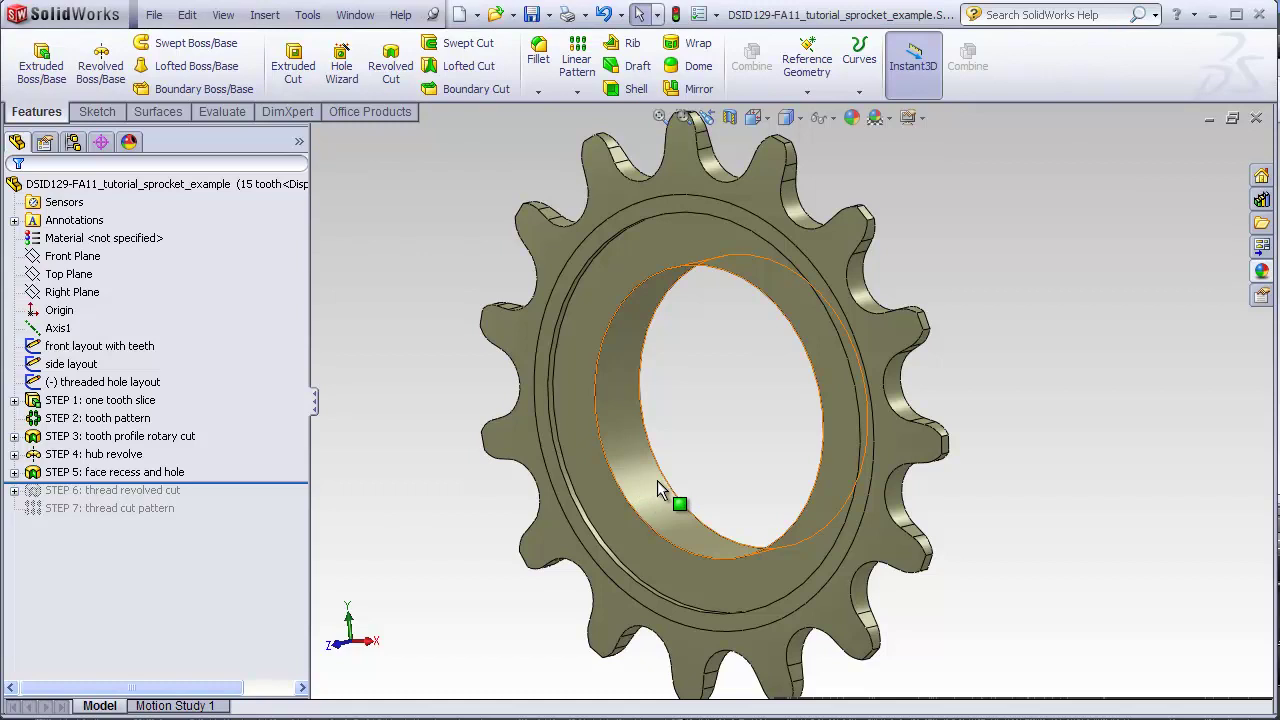
pyautogui.moveTo(704, 470)
pyautogui.mouseDown(button='middle')
pyautogui.moveTo(680, 434)
pyautogui.moveTo(685, 455)
pyautogui.mouseUp(button='middle')
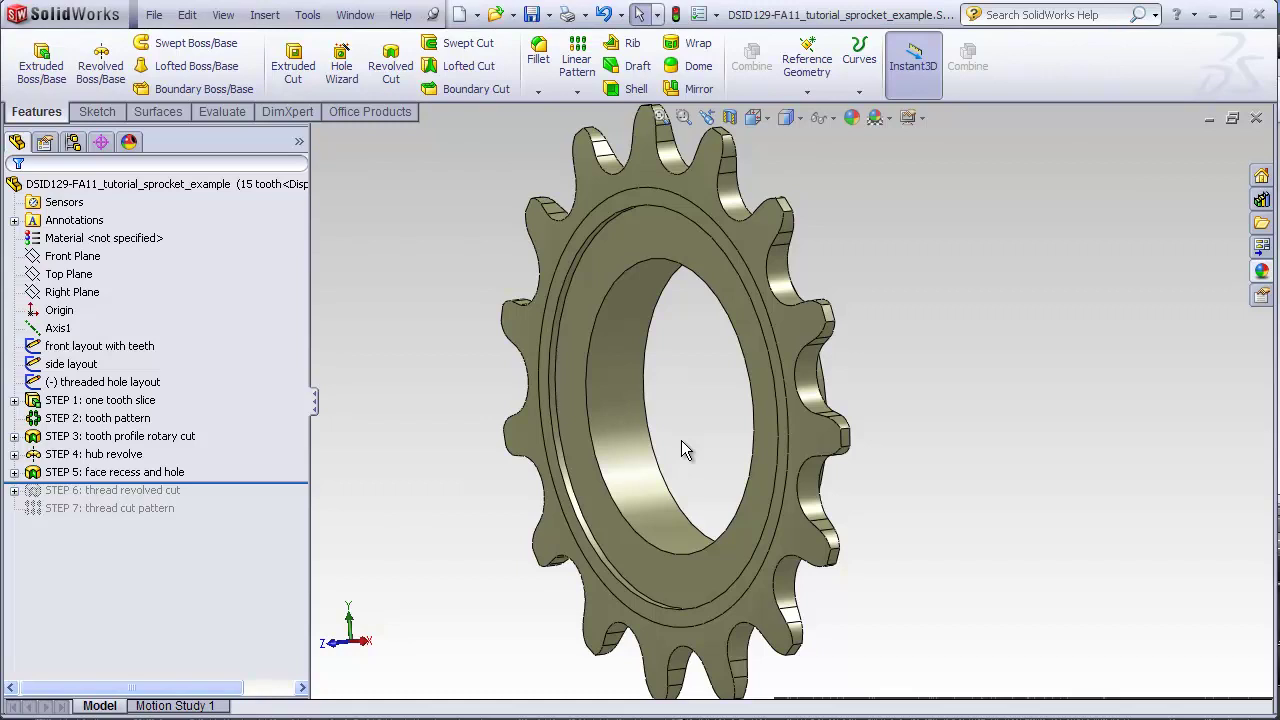
pyautogui.click(600, 425)
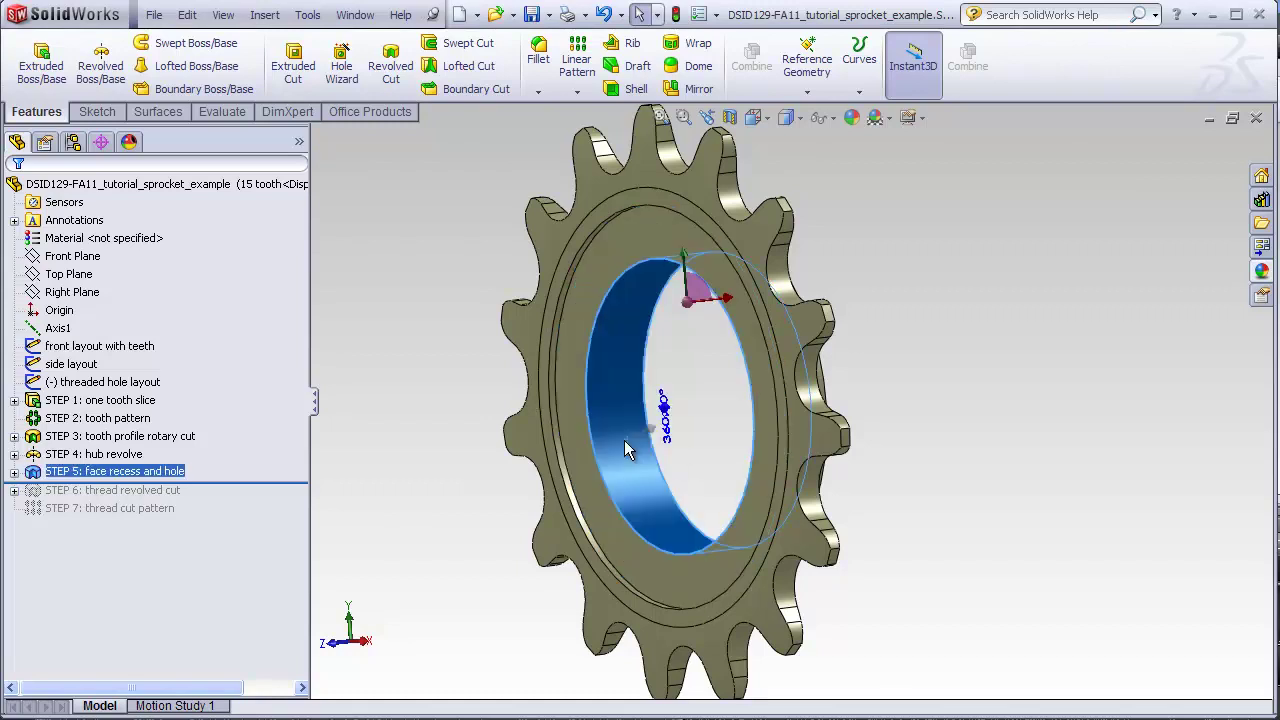
pyautogui.click(446, 444)
pyautogui.moveTo(296, 482); pyautogui.dragTo(296, 465)
# - Start Sketch15 on the Right Plane and switch to the Right view orientation
pyautogui.click(104, 295)
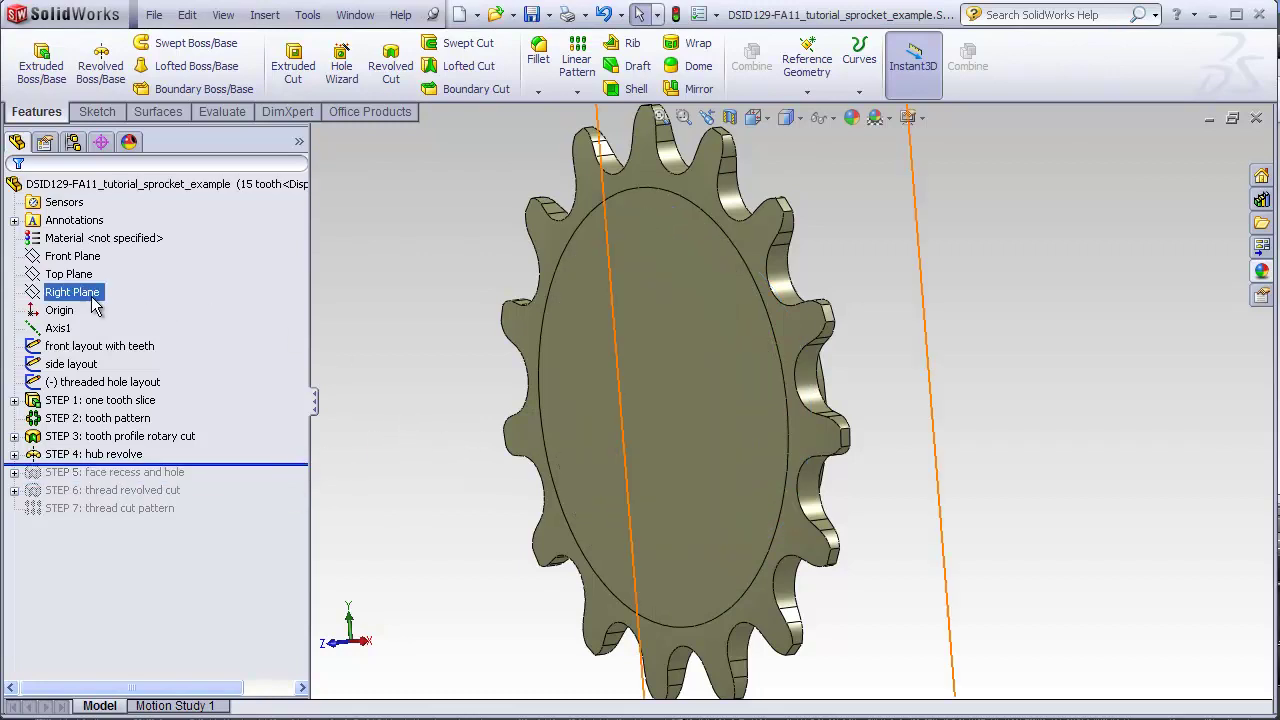
pyautogui.click(97, 112)
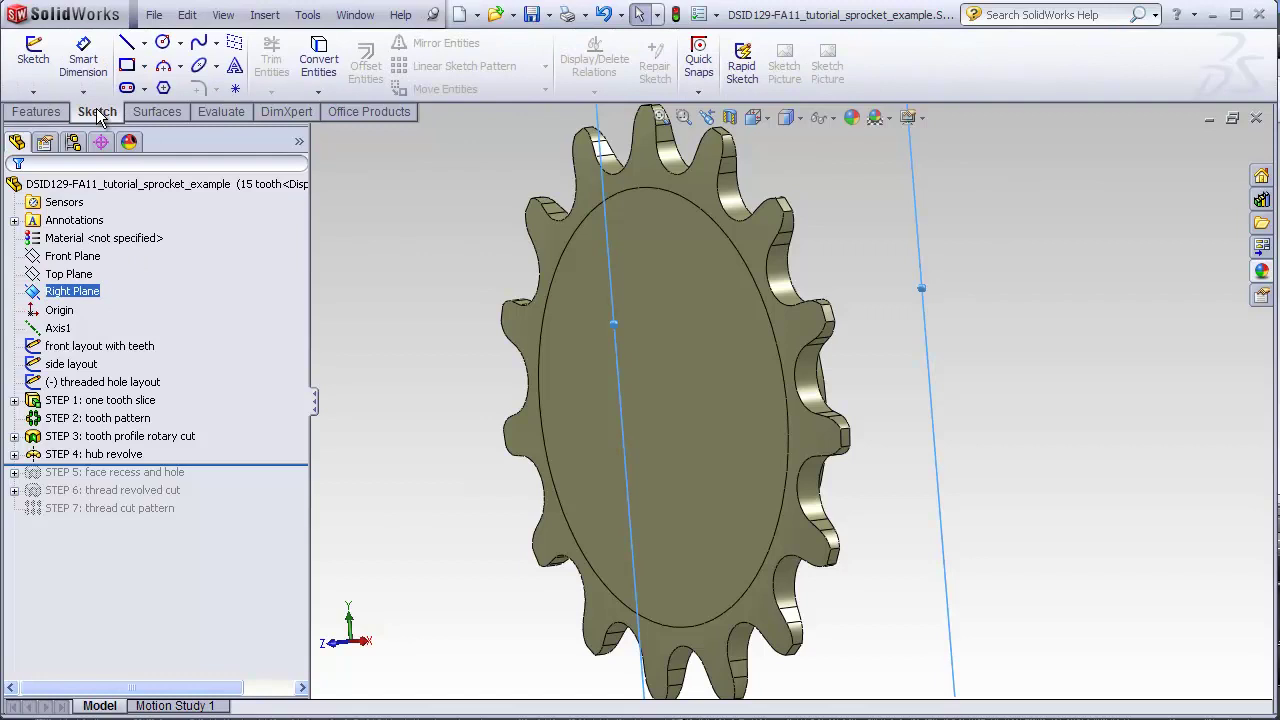
pyautogui.click(33, 55)
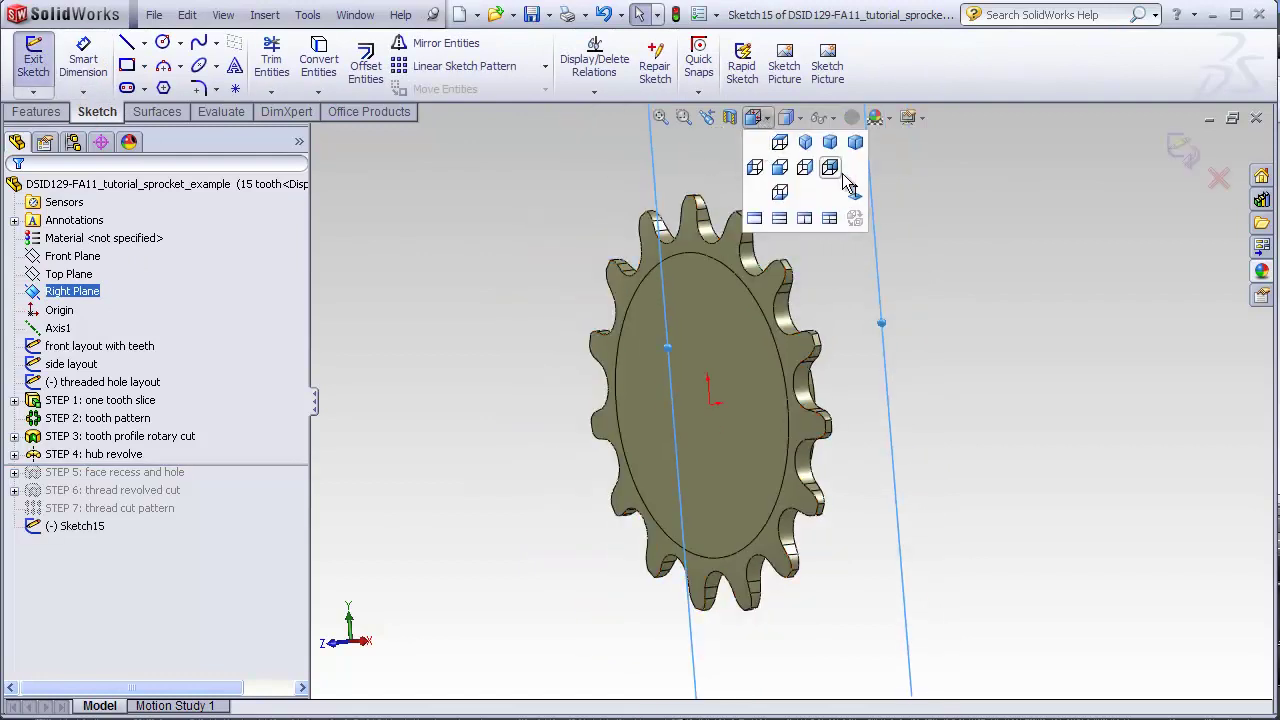
pyautogui.click(857, 198)
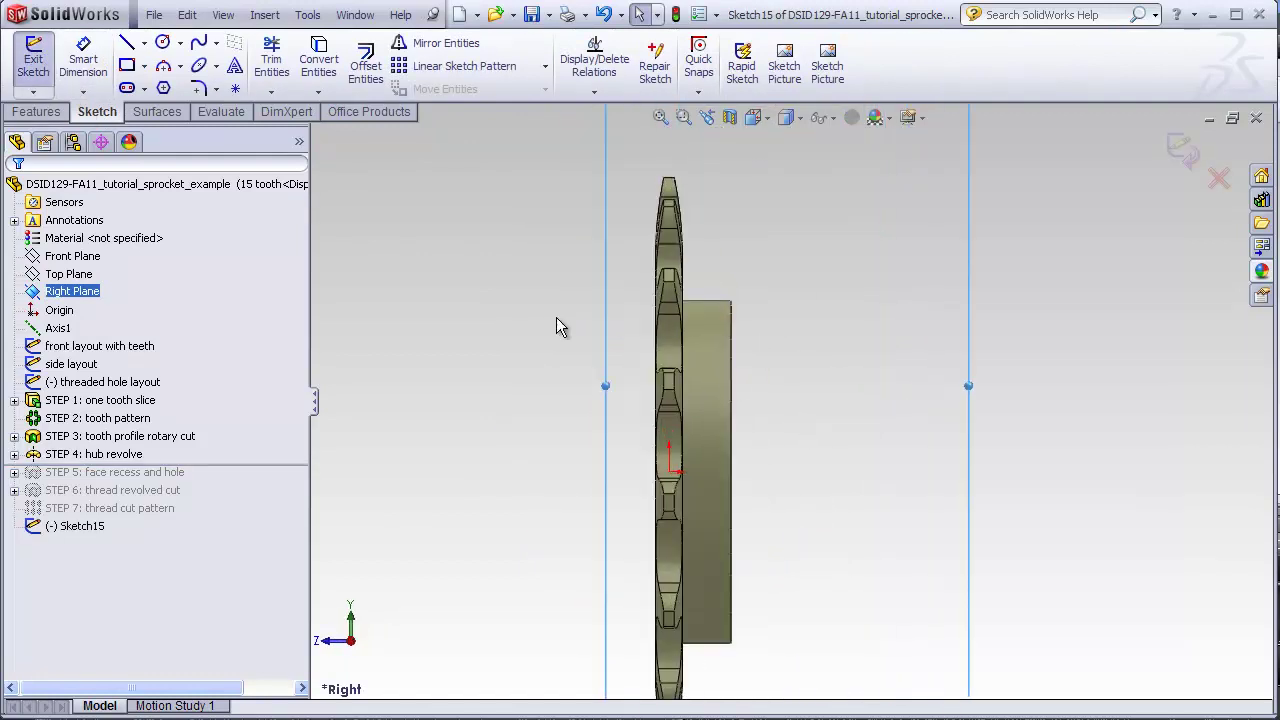
# - Turn on axis display so Axis1 appears, and select a side layout line
pyautogui.click(223, 14)
pyautogui.click(268, 198)
pyautogui.scroll(-2, 697, 380)
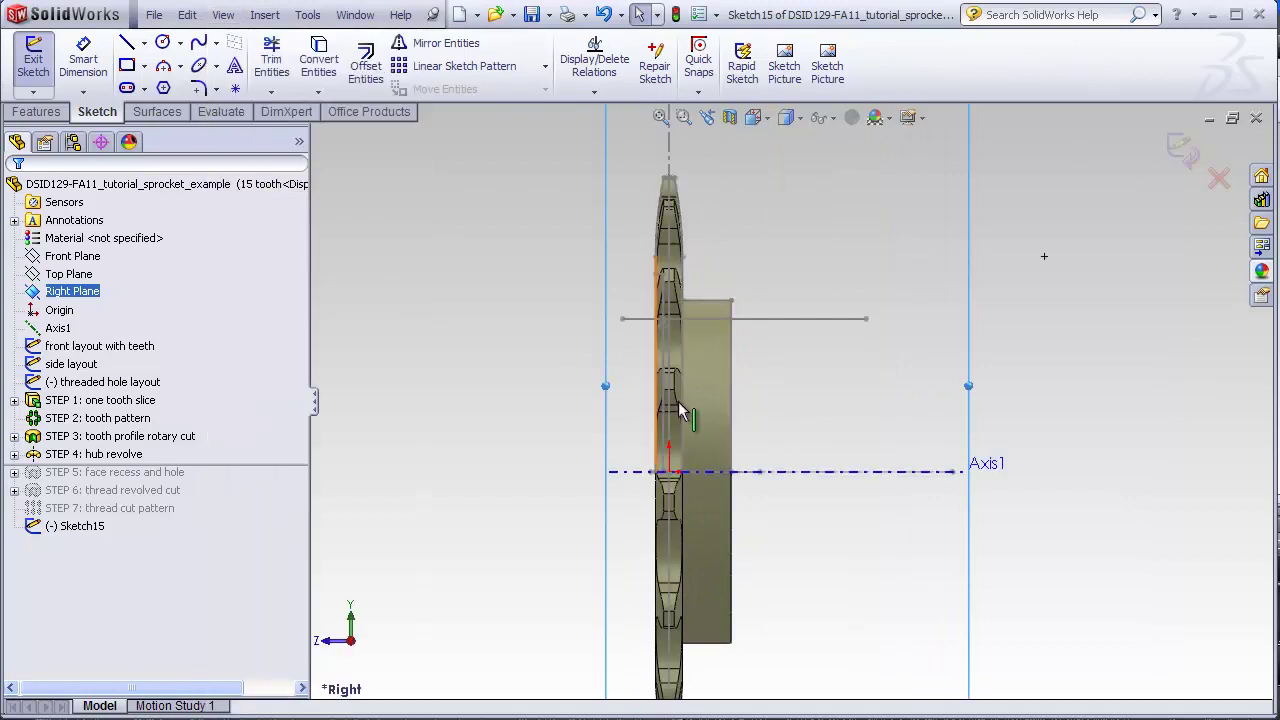
pyautogui.scroll(-3, 696, 374)
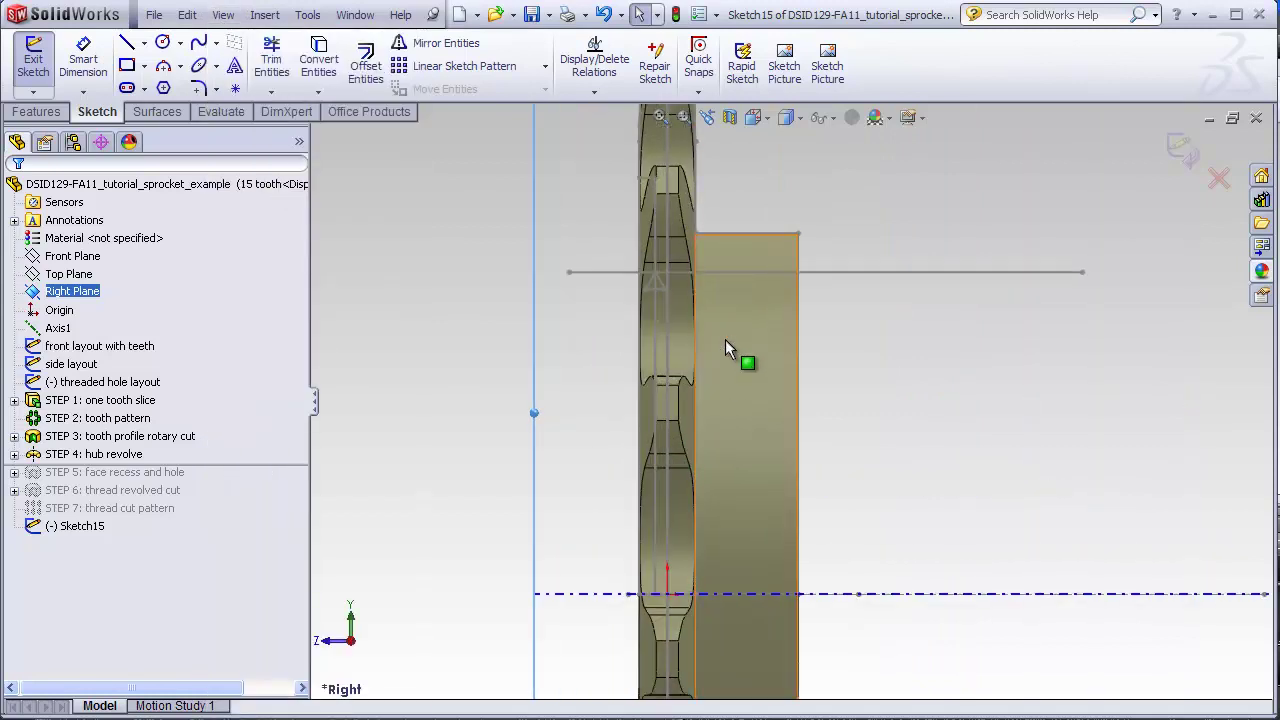
pyautogui.click(654, 185)
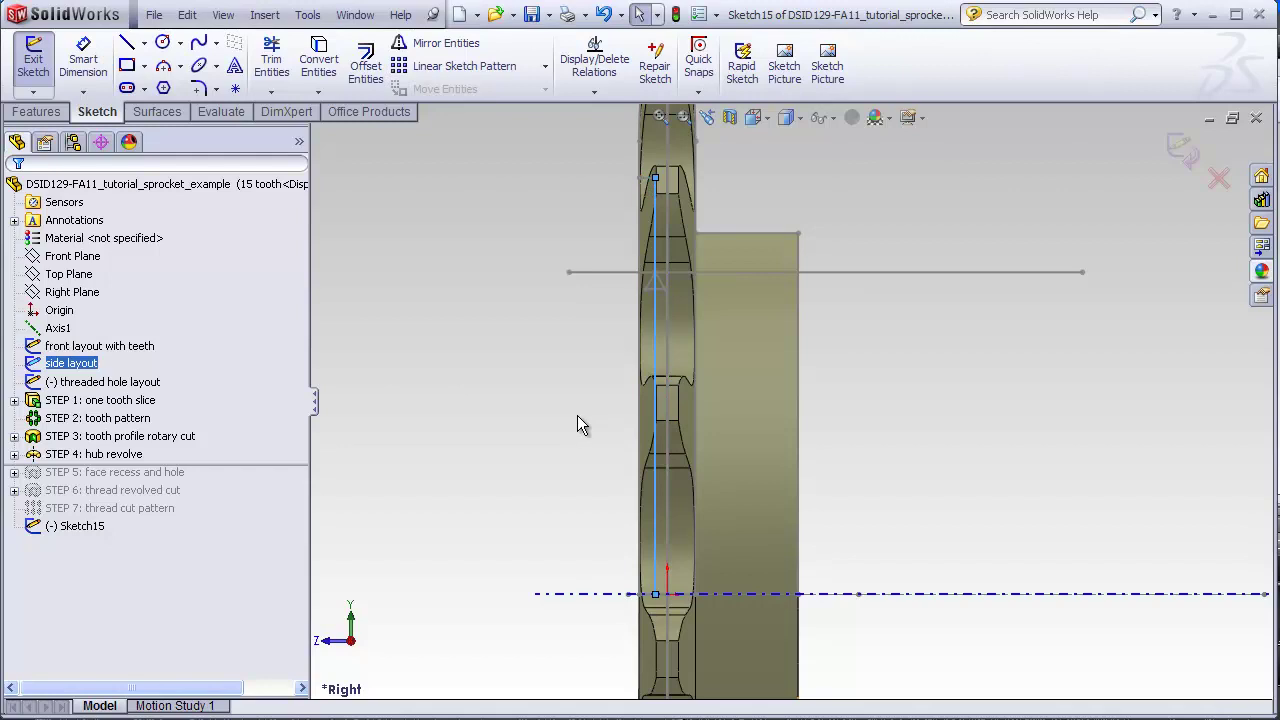
pyautogui.scroll(-3, 603, 340)
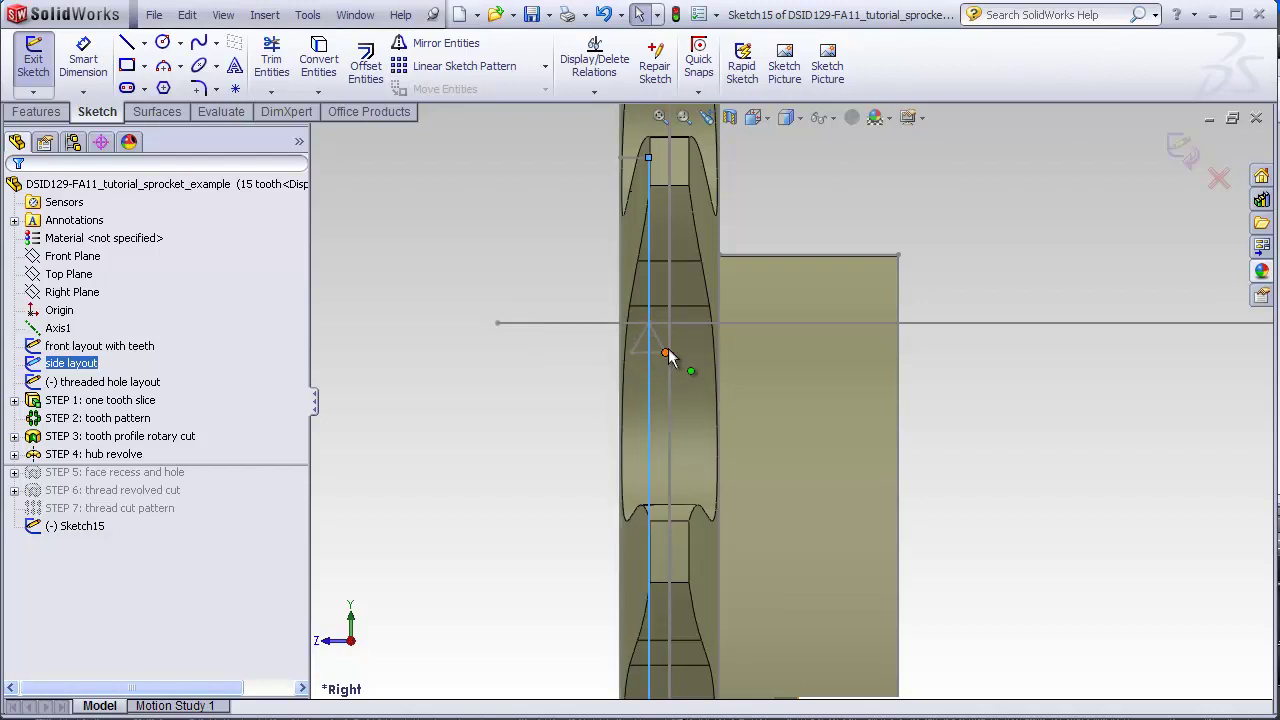
pyautogui.scroll(2, 665, 330)
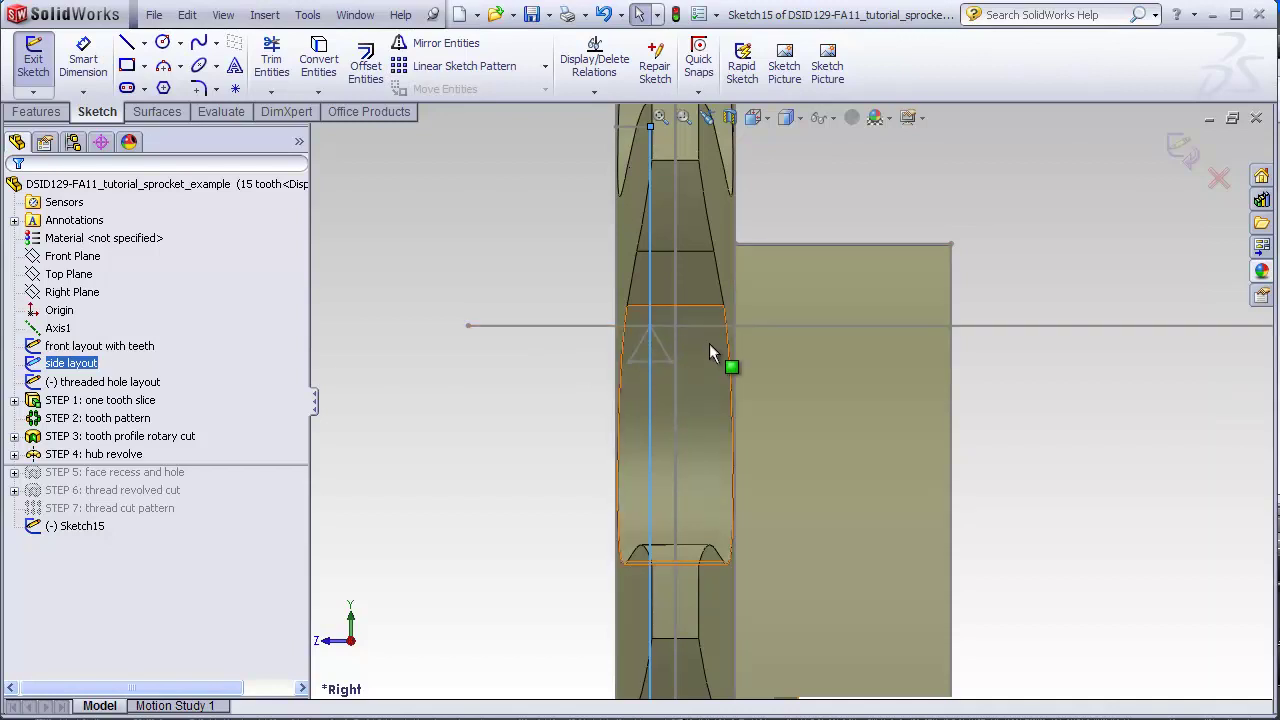
pyautogui.scroll(1, 780, 393)
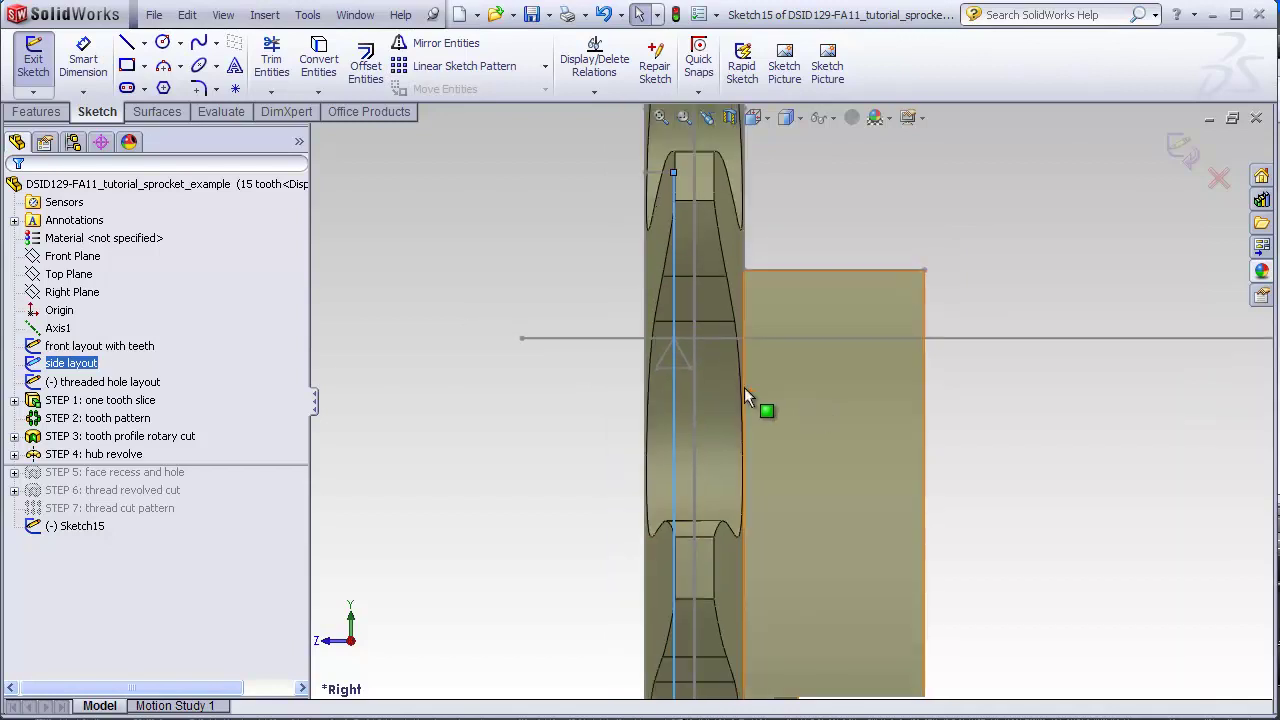
# - Convert two side layout lines, the short edge near the origin, and the left vertical edge into Sketch15
pyautogui.click(507, 401)
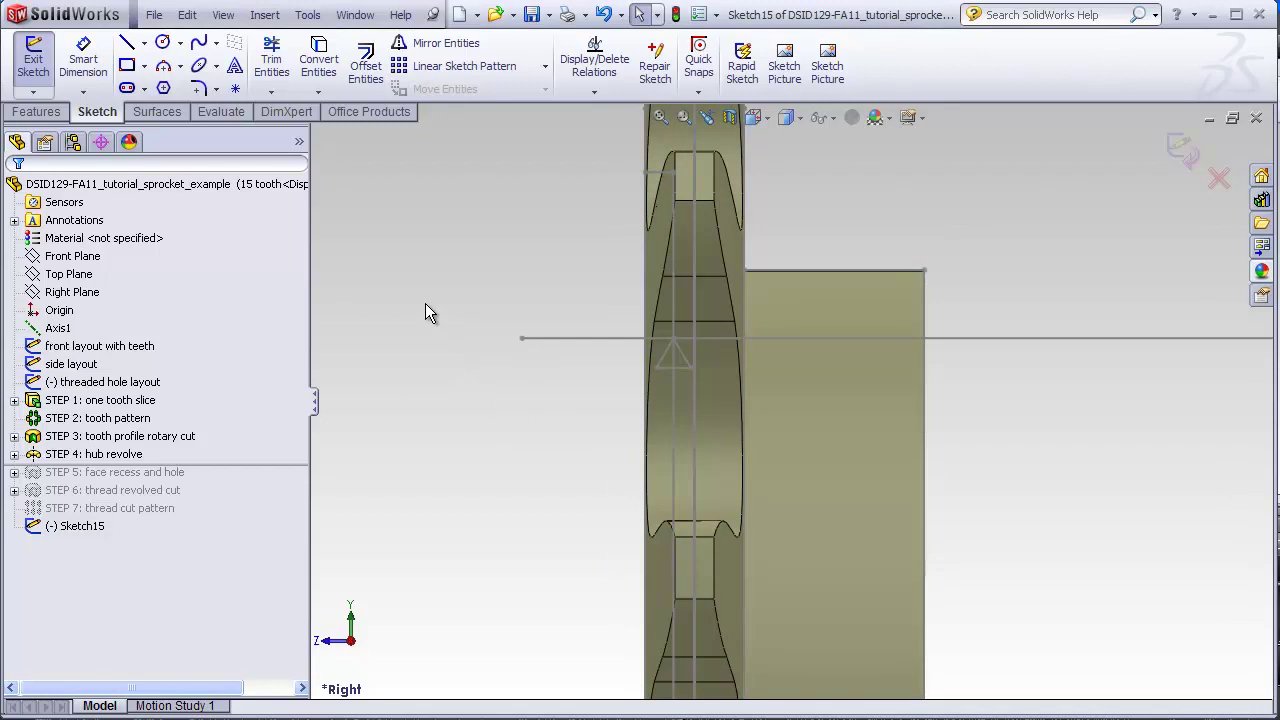
pyautogui.click(319, 60)
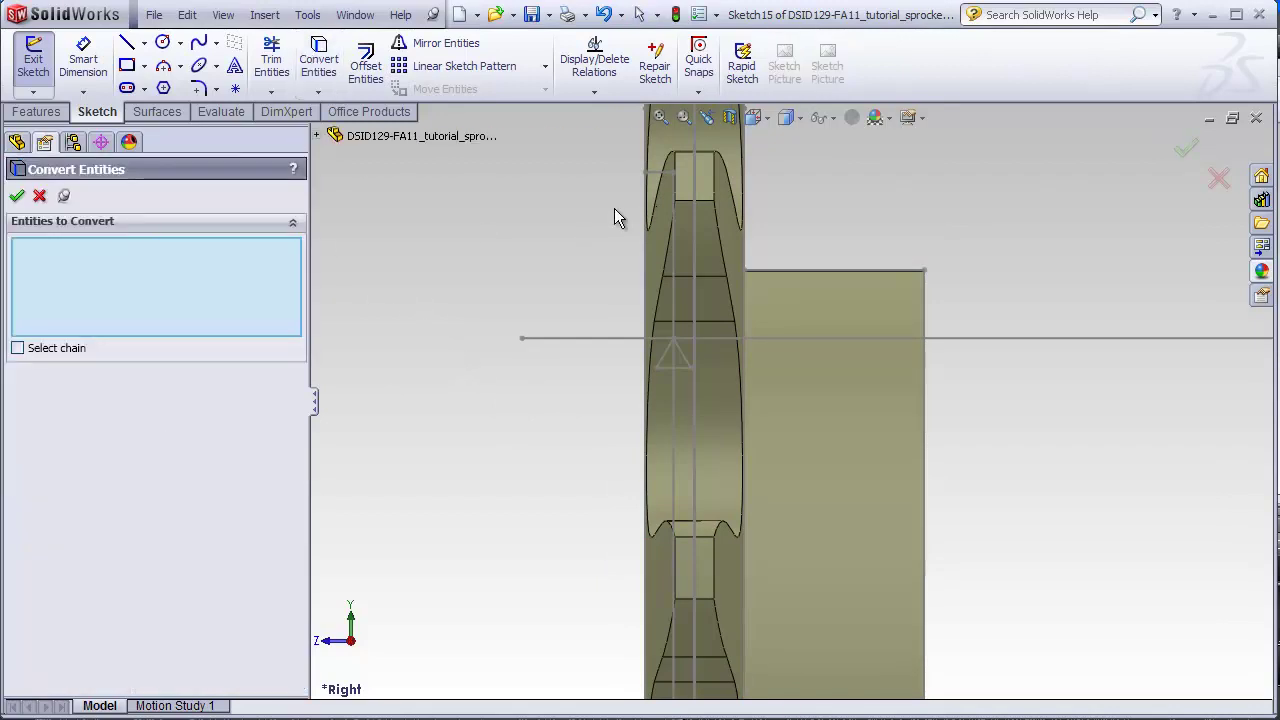
pyautogui.click(670, 173)
pyautogui.click(675, 217)
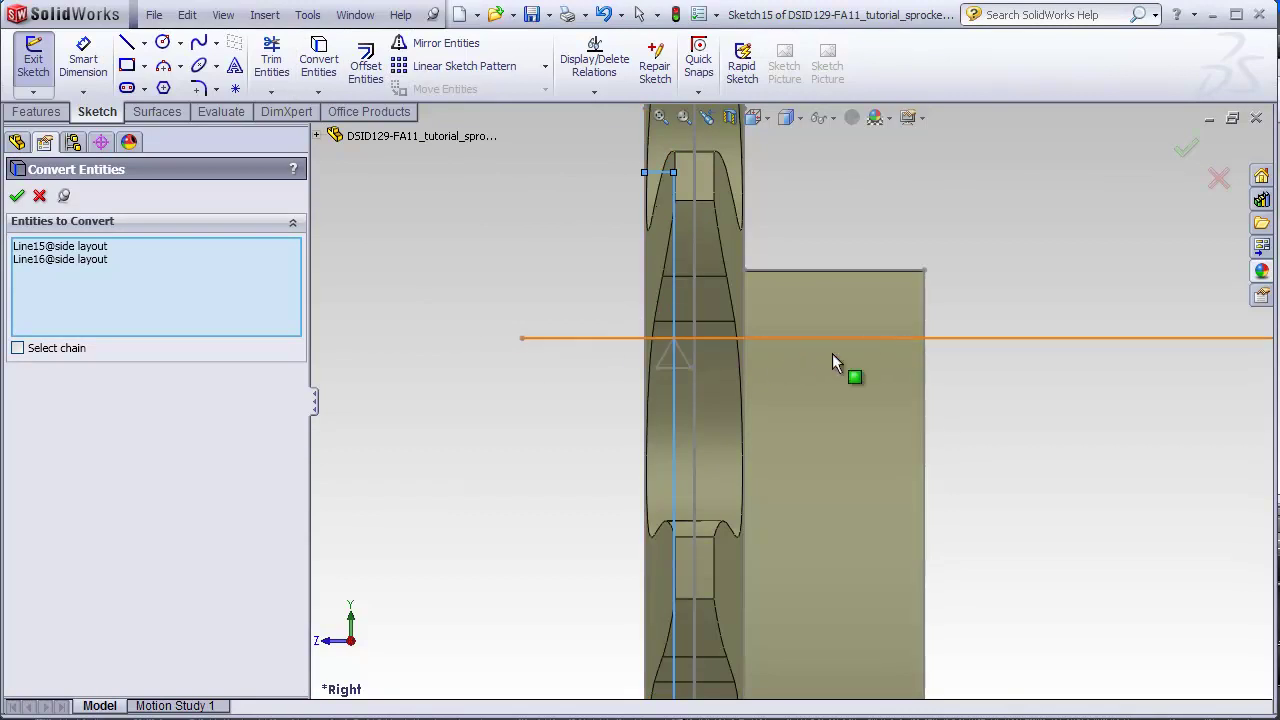
pyautogui.click(685, 377)
pyautogui.click(17, 196)
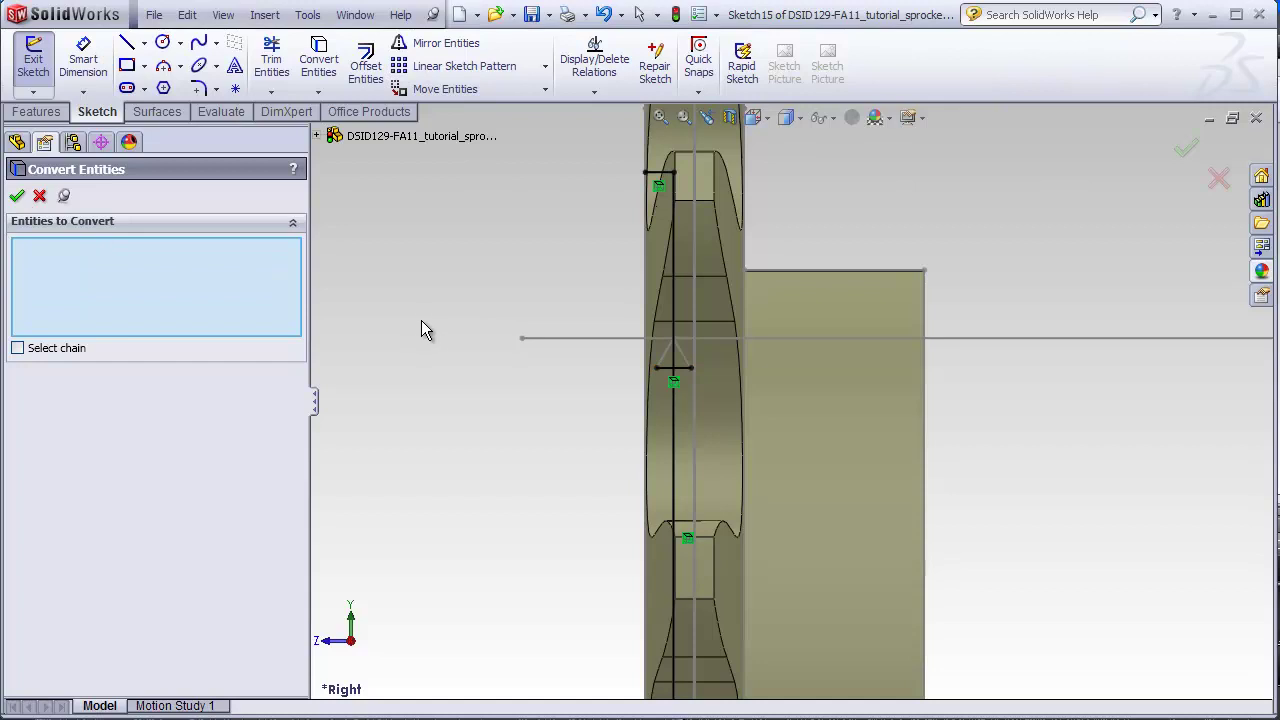
pyautogui.click(646, 280)
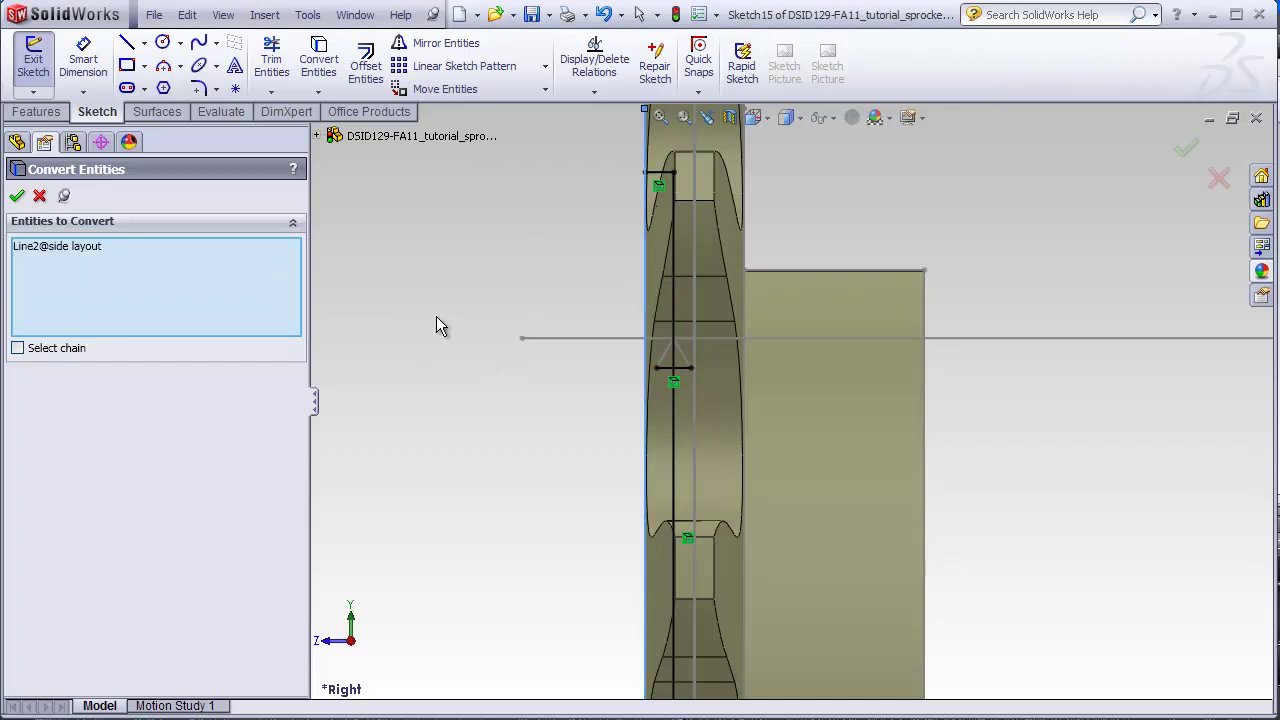
pyautogui.click(18, 196)
# - Hide all reference types and stretch the short horizontal sketch line to the right
pyautogui.scroll(2, 905, 578)
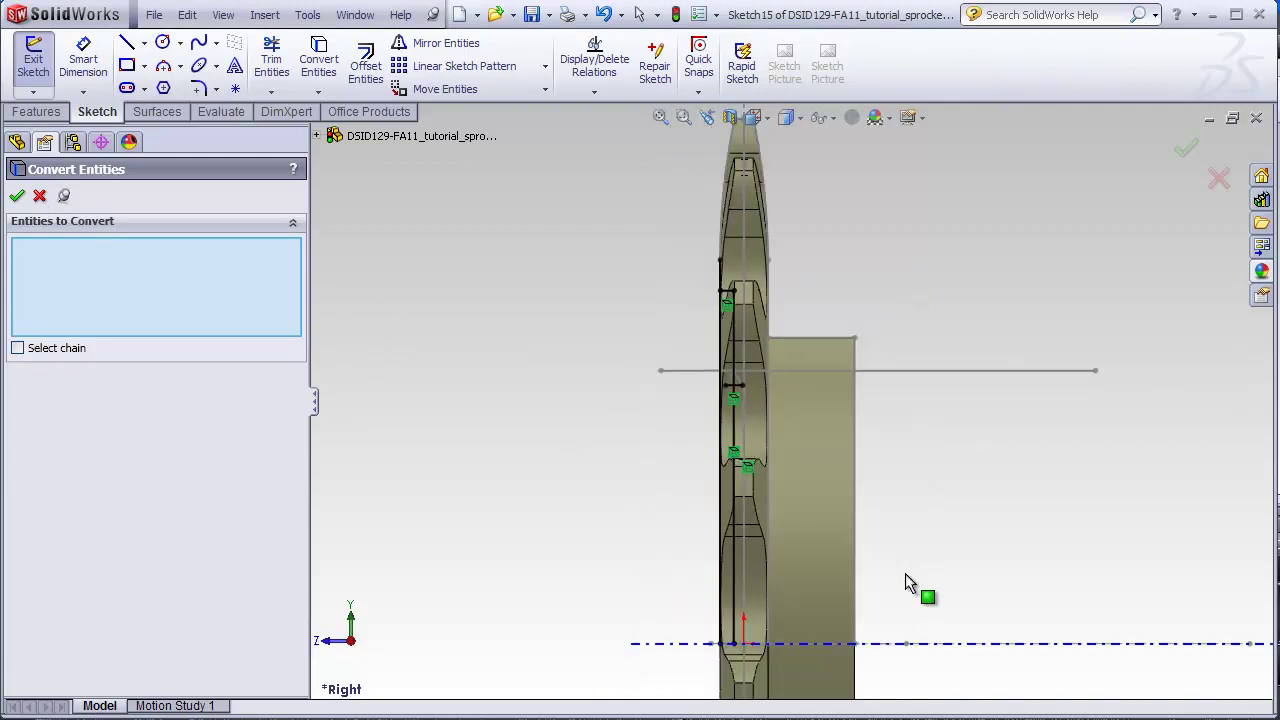
pyautogui.scroll(-2, 905, 576)
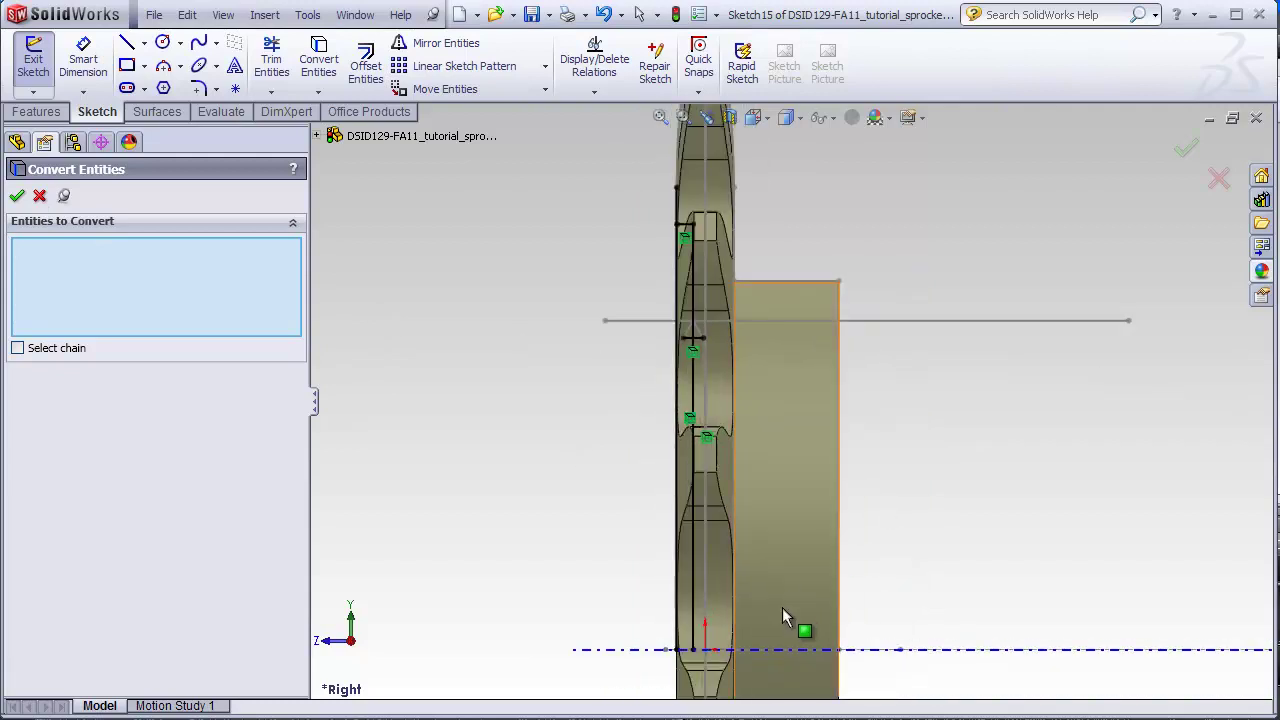
pyautogui.click(781, 651)
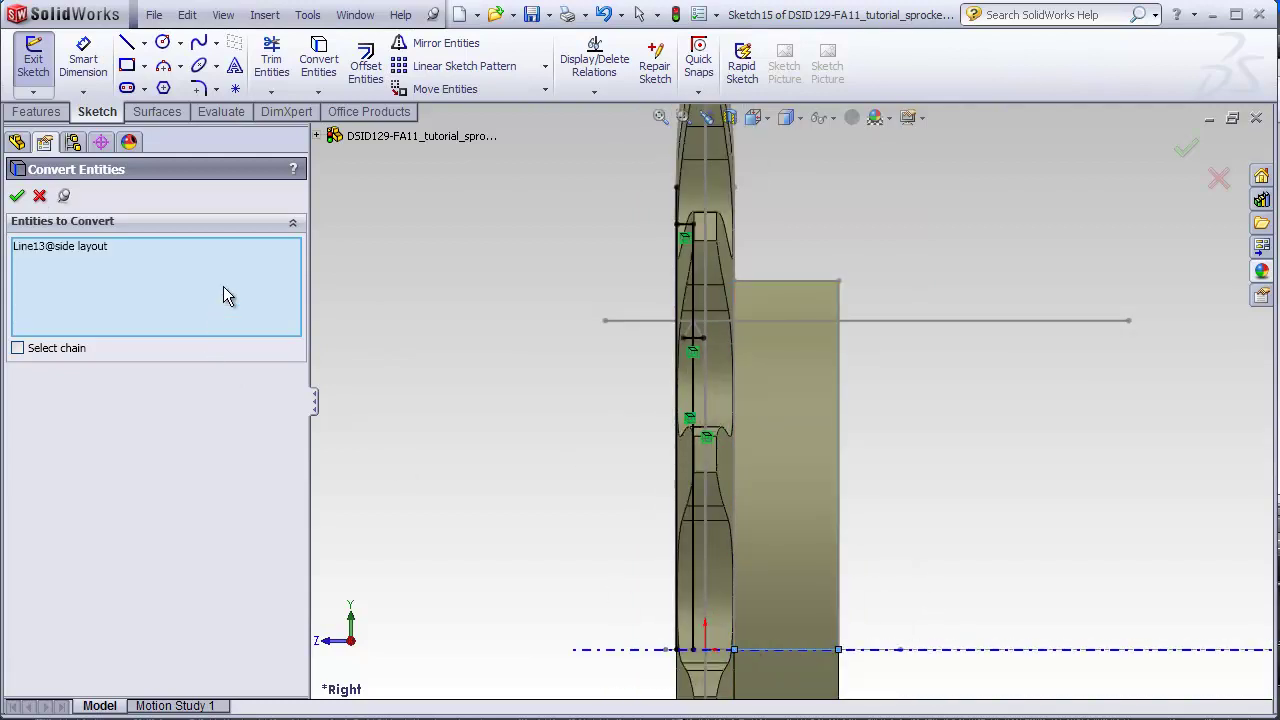
pyautogui.click(415, 304)
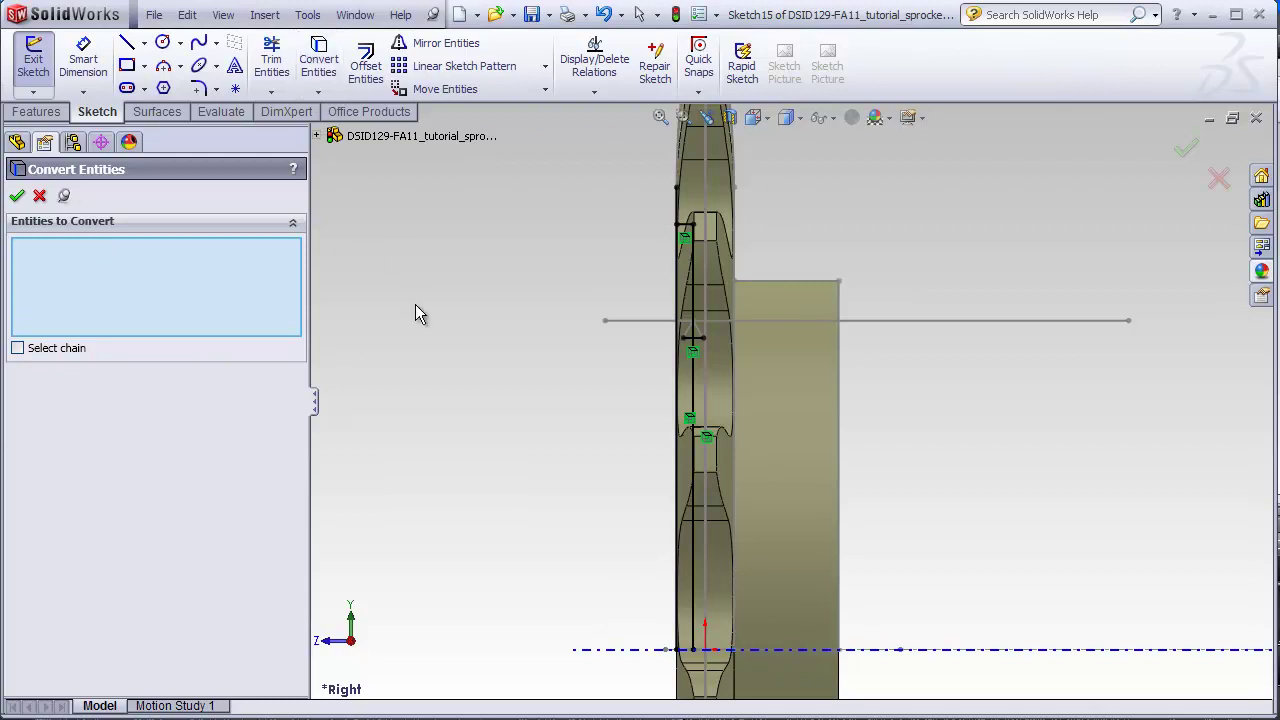
pyautogui.click(224, 16)
pyautogui.click(262, 161)
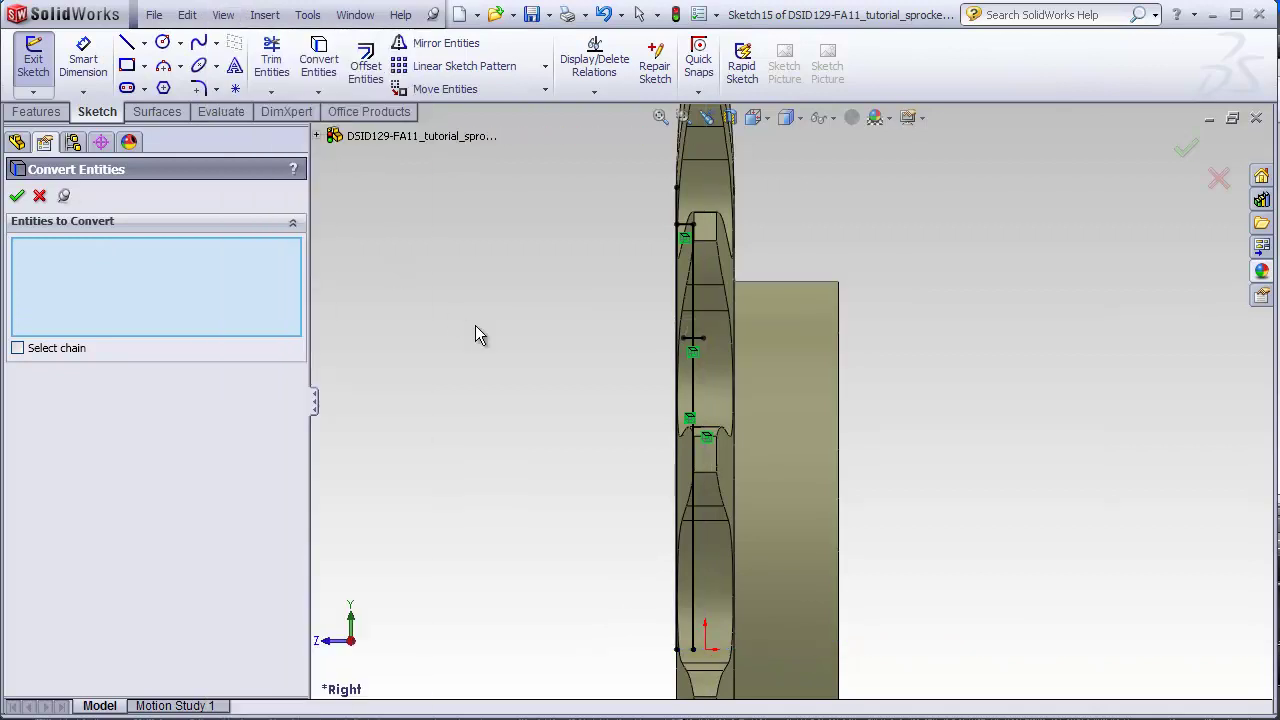
pyautogui.press('Escape')
pyautogui.moveTo(705, 338); pyautogui.dragTo(908, 349)
pyautogui.click(853, 234)
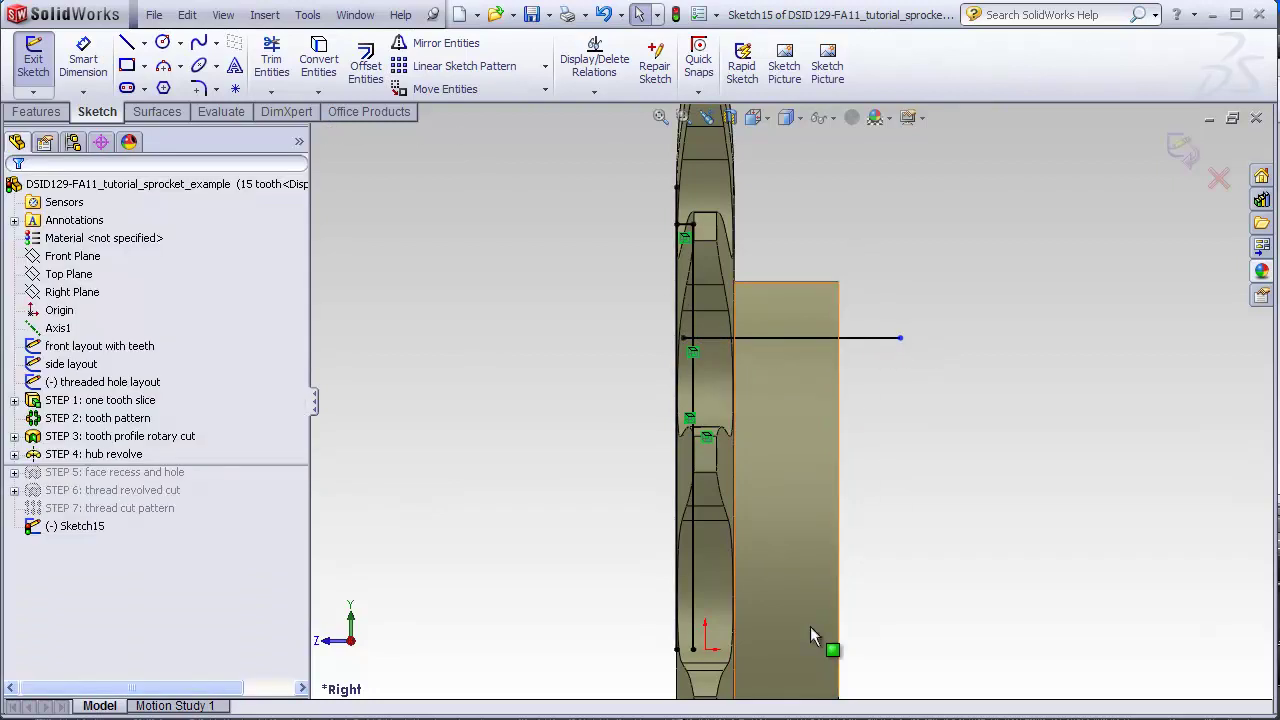
pyautogui.keyDown('ctrl'); pyautogui.moveTo(855, 675); pyautogui.dragTo(800, 630, button='middle'); pyautogui.keyUp('ctrl')
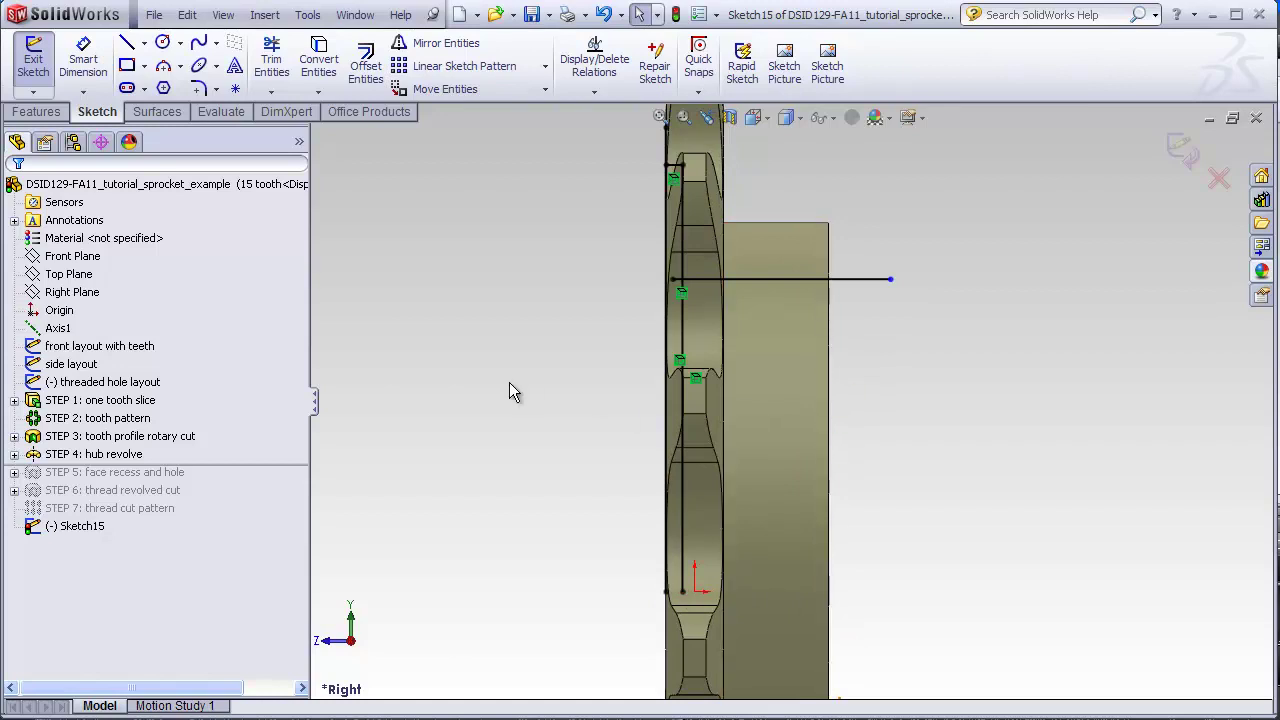
# - Convert the hub's right edge and the face's bottom edge into sketch lines
pyautogui.click(223, 14)
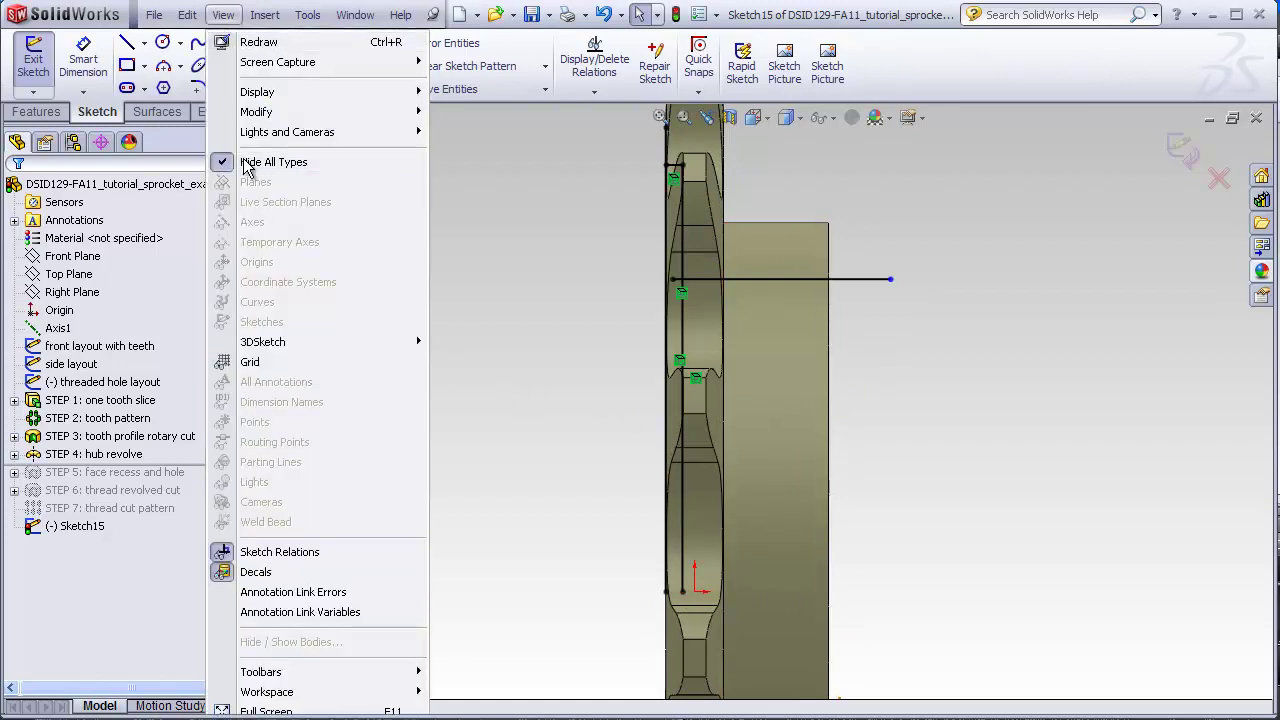
pyautogui.click(826, 308)
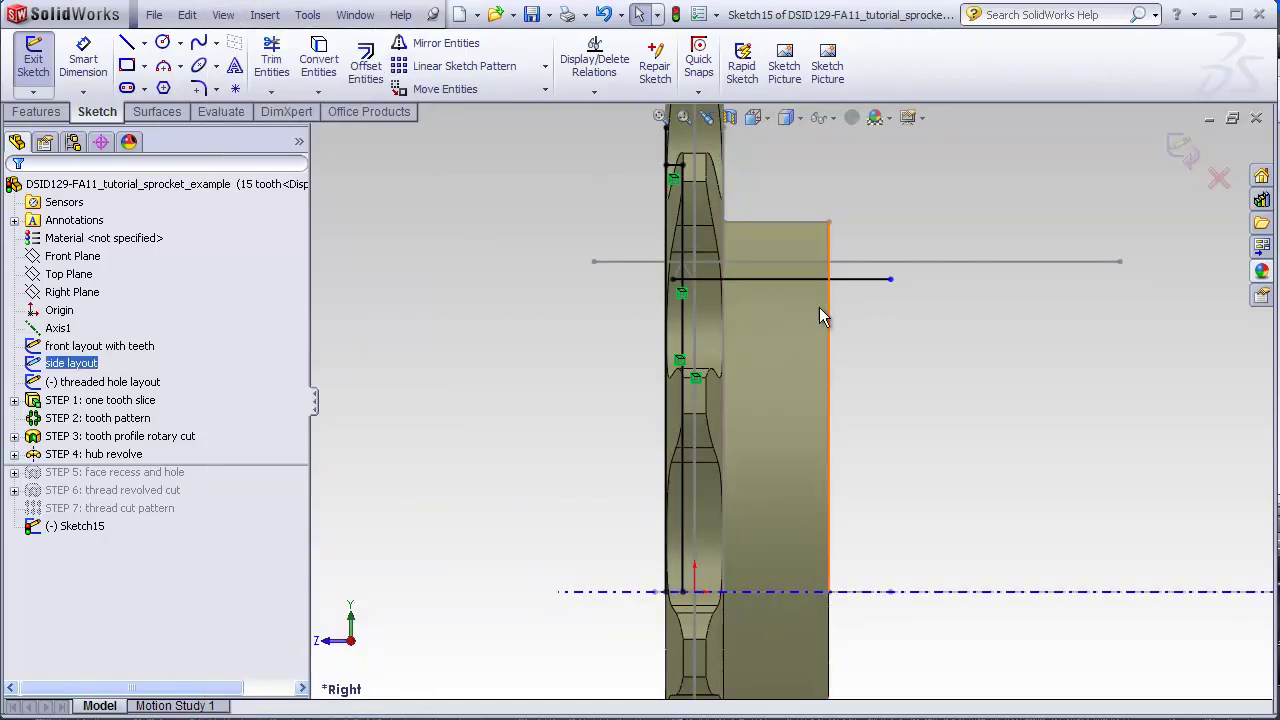
pyautogui.click(318, 62)
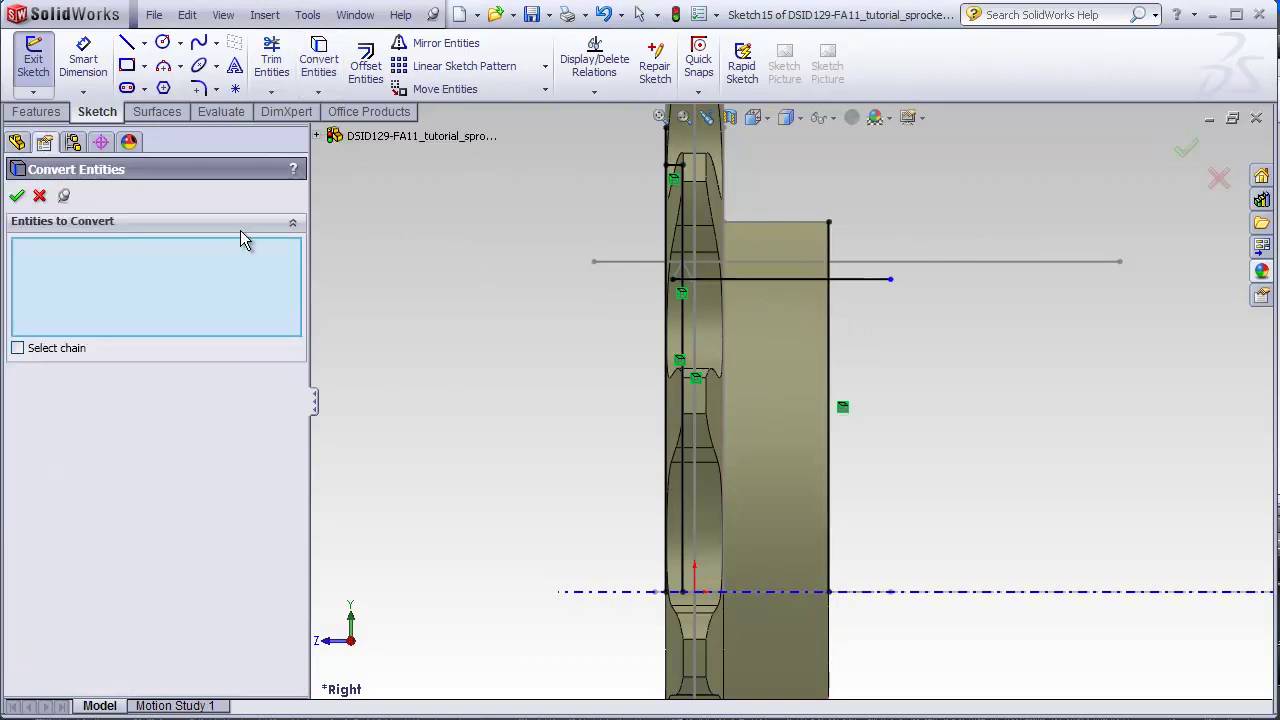
pyautogui.click(14, 194)
pyautogui.click(778, 594)
pyautogui.click(318, 62)
pyautogui.click(17, 196)
# - Hide reference geometry and extend the bottom line's endpoint leftward past the sprocket
pyautogui.click(222, 14)
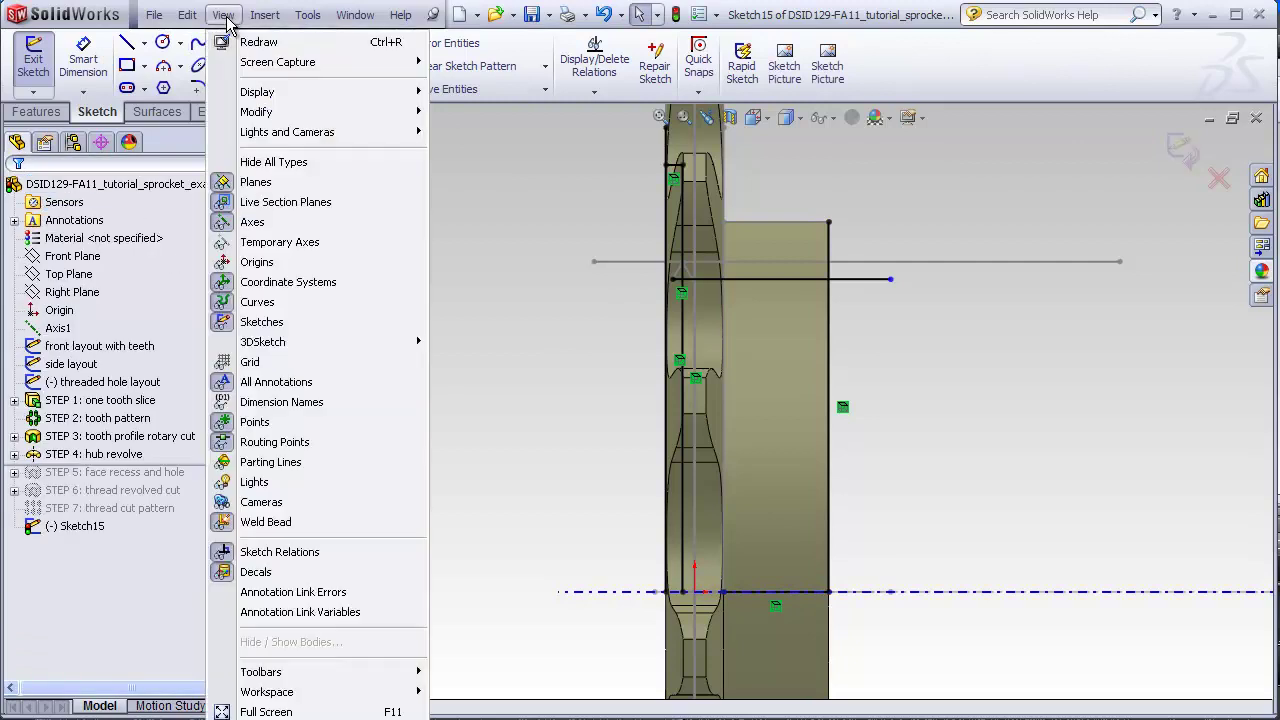
pyautogui.click(255, 164)
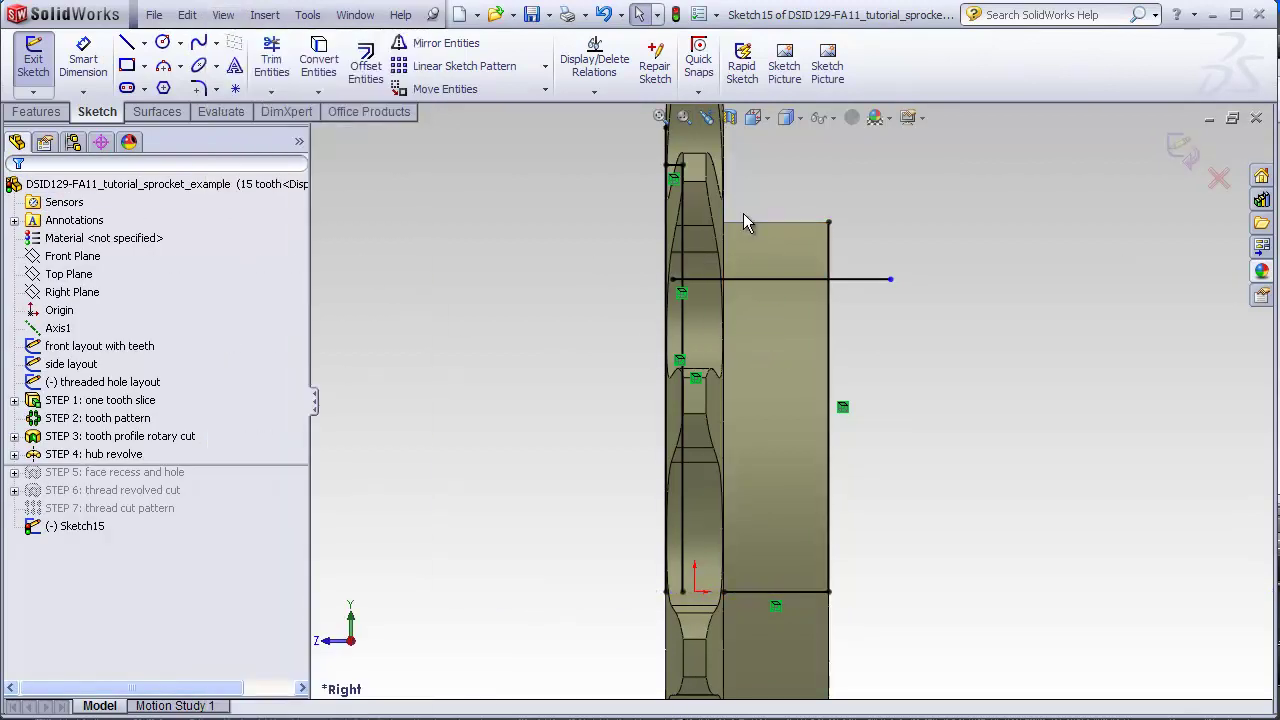
pyautogui.click(692, 592)
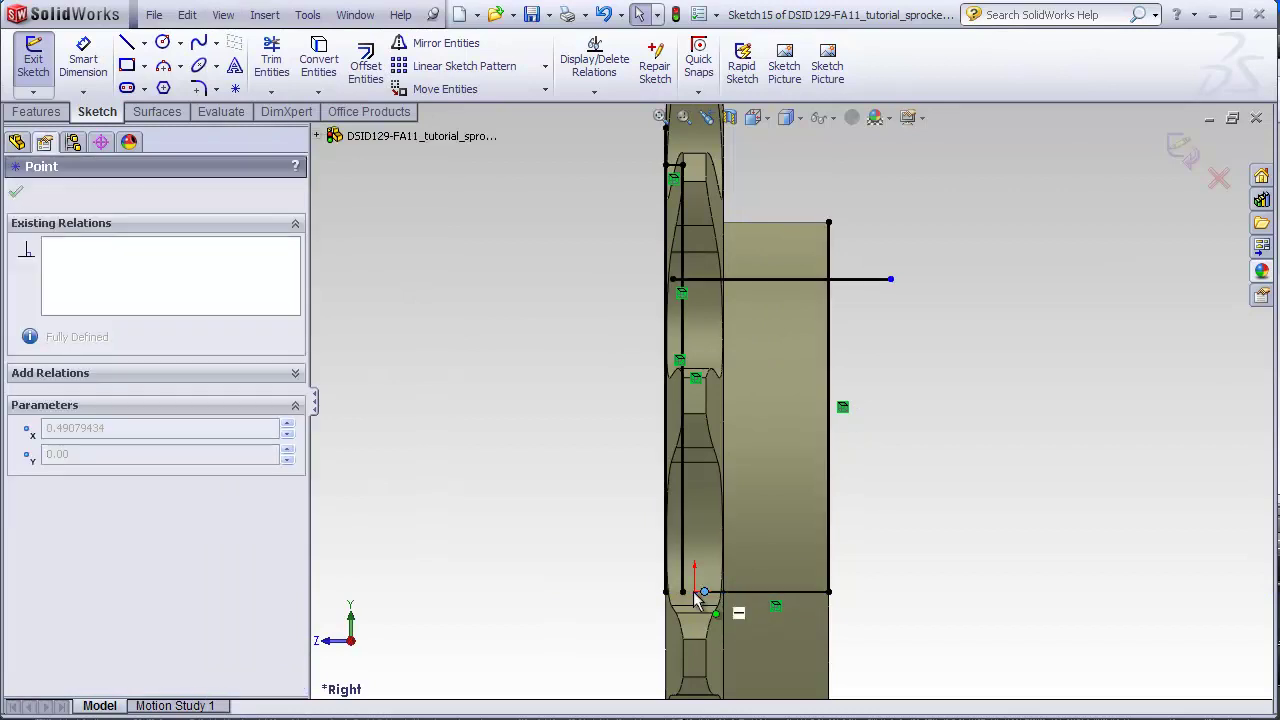
pyautogui.moveTo(686, 597); pyautogui.dragTo(619, 594)
pyautogui.click(487, 415)
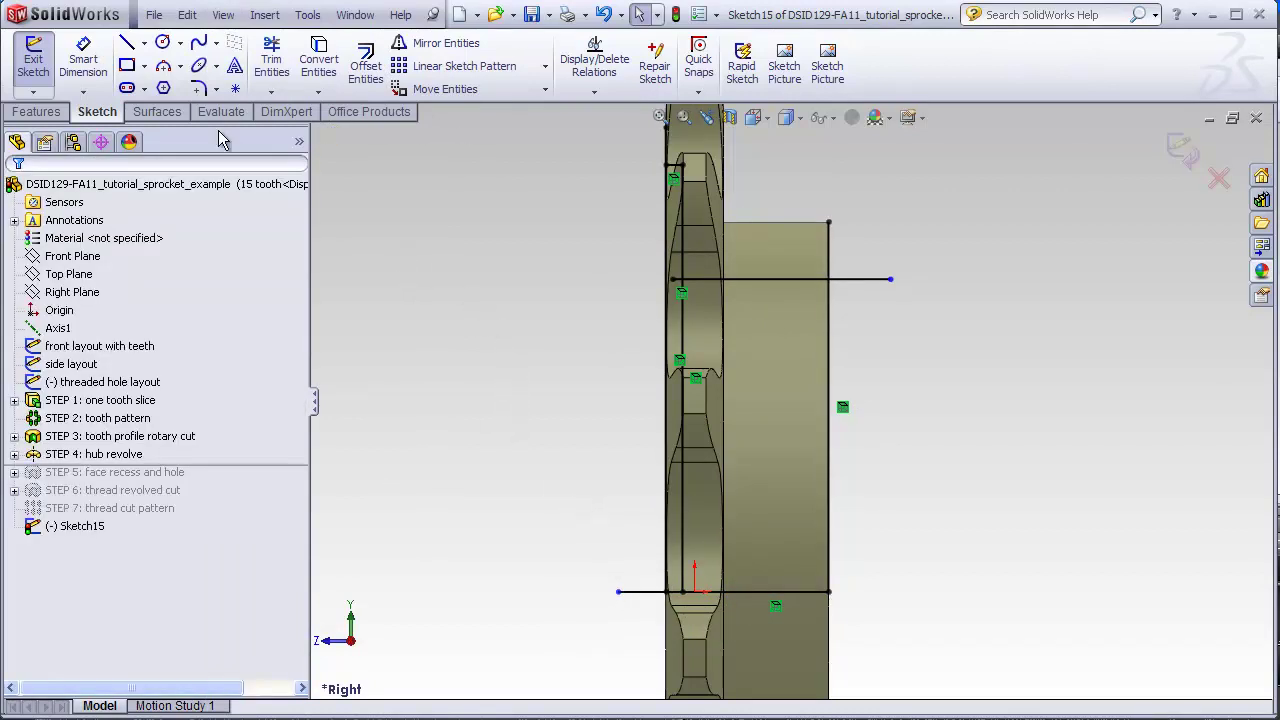
# - Power-trim the lower vertical line and the horizontal line's left and right extensions
pyautogui.click(271, 60)
pyautogui.scroll(-3, 694, 165)
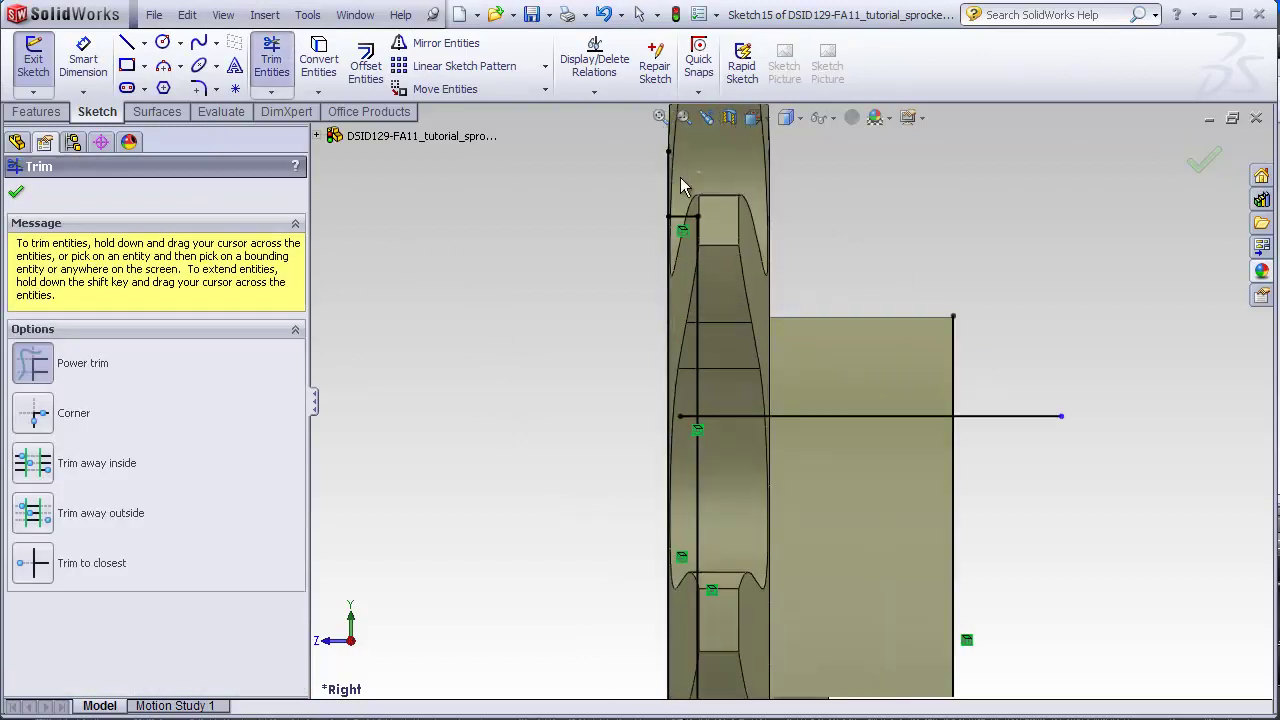
pyautogui.moveTo(726, 486); pyautogui.dragTo(697, 482)
pyautogui.scroll(-2, 700, 430)
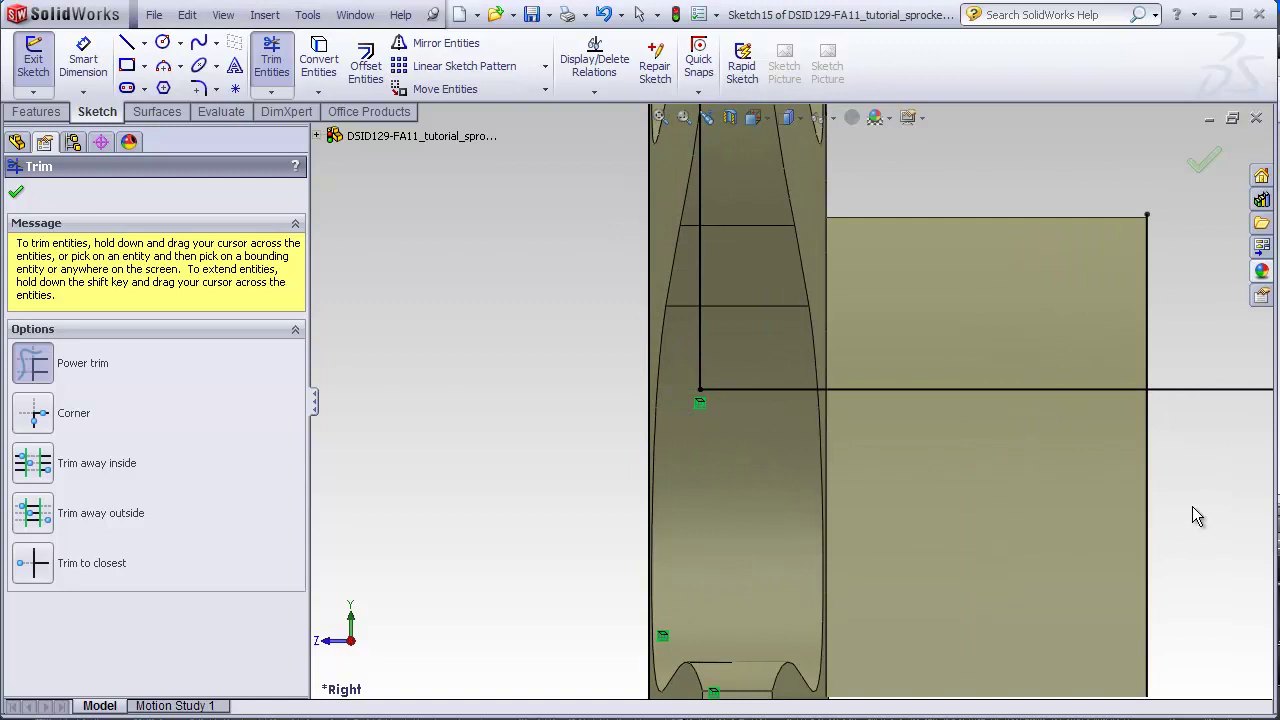
pyautogui.moveTo(1197, 512)
pyautogui.mouseDown()
pyautogui.moveTo(1151, 368)
pyautogui.moveTo(1074, 487)
pyautogui.mouseUp()
pyautogui.scroll(4, 973, 622)
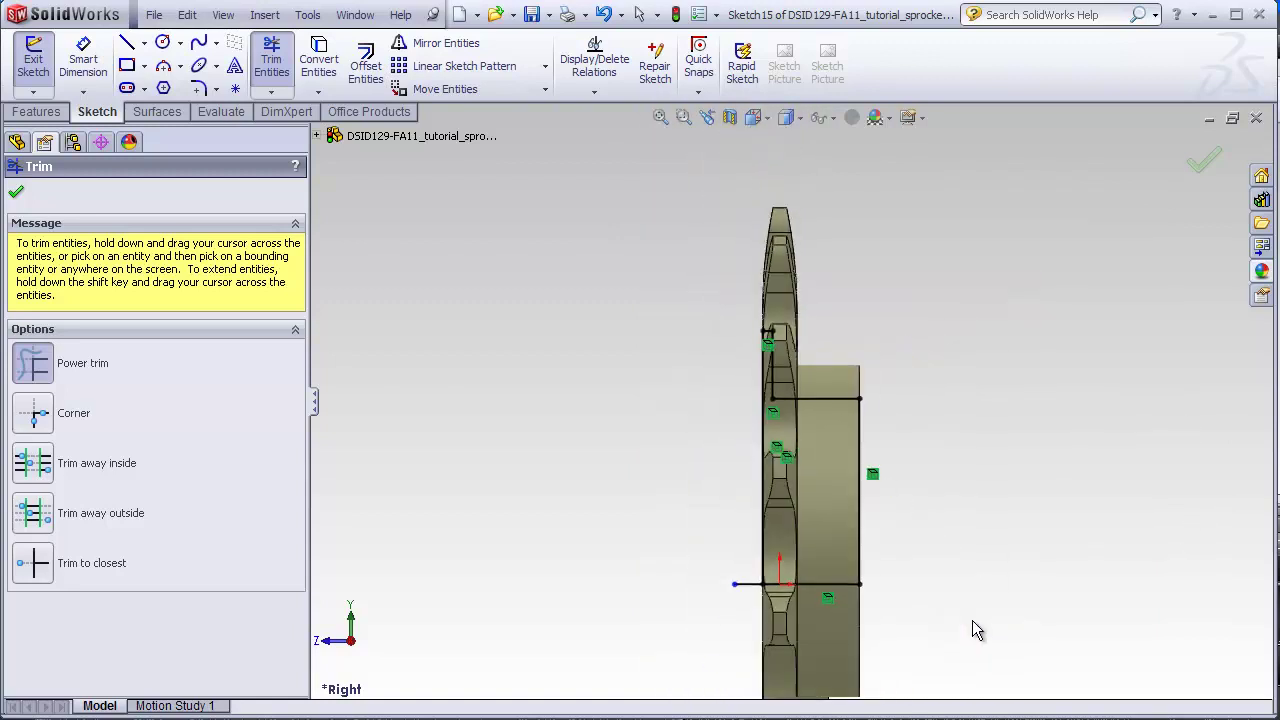
pyautogui.scroll(-3, 826, 580)
pyautogui.moveTo(668, 600); pyautogui.dragTo(648, 537)
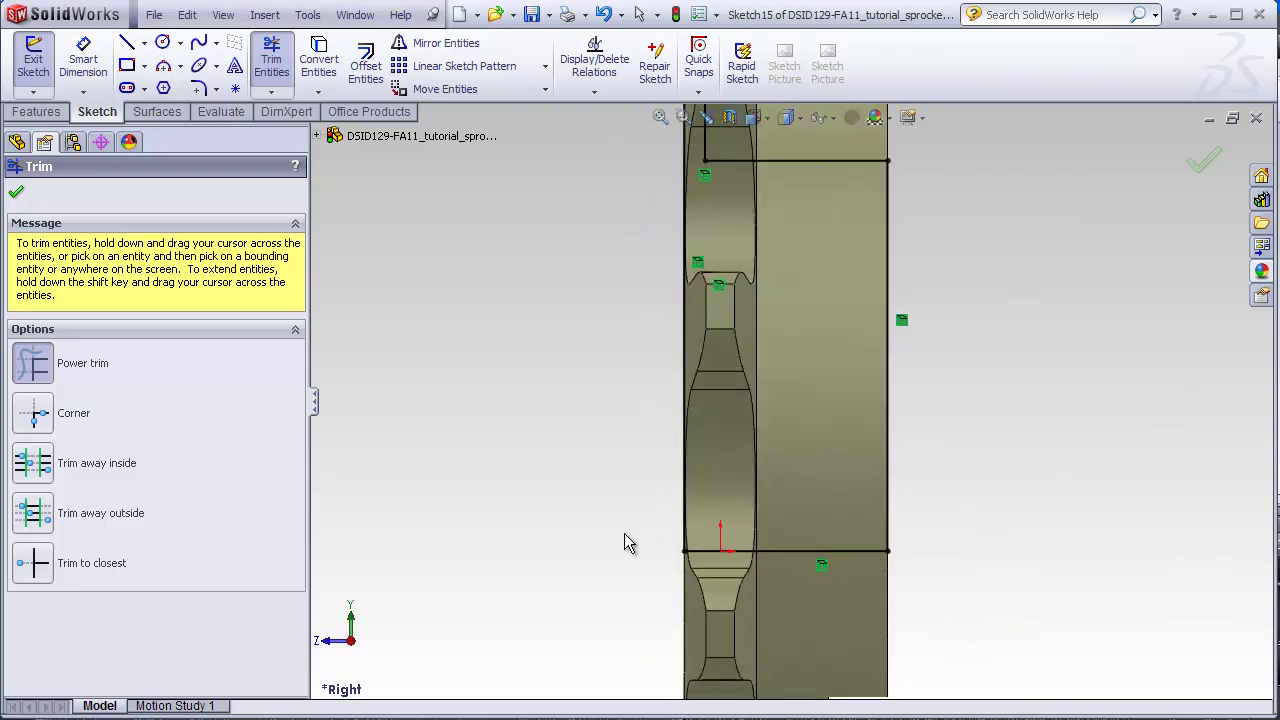
pyautogui.press('Escape')
pyautogui.moveTo(624, 533); pyautogui.dragTo(677, 561, button='middle')
pyautogui.scroll(-5, 640, 200)
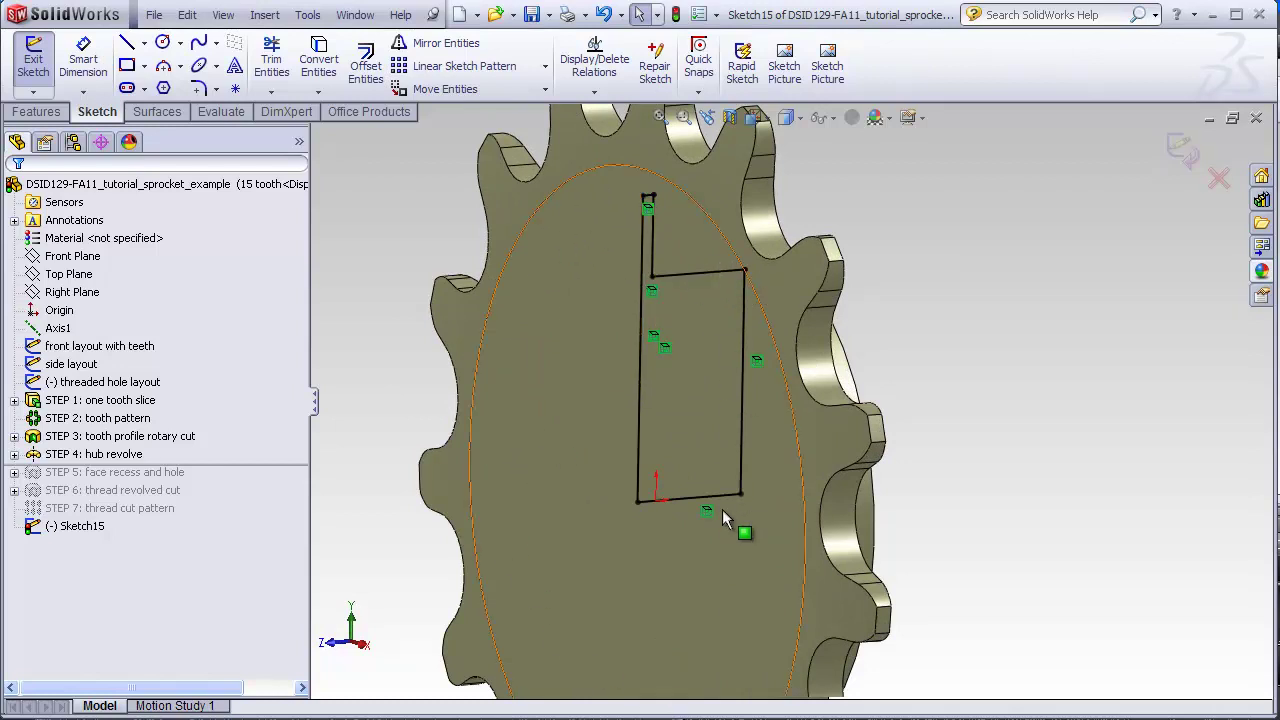
pyautogui.moveTo(703, 548); pyautogui.dragTo(726, 535, button='middle')
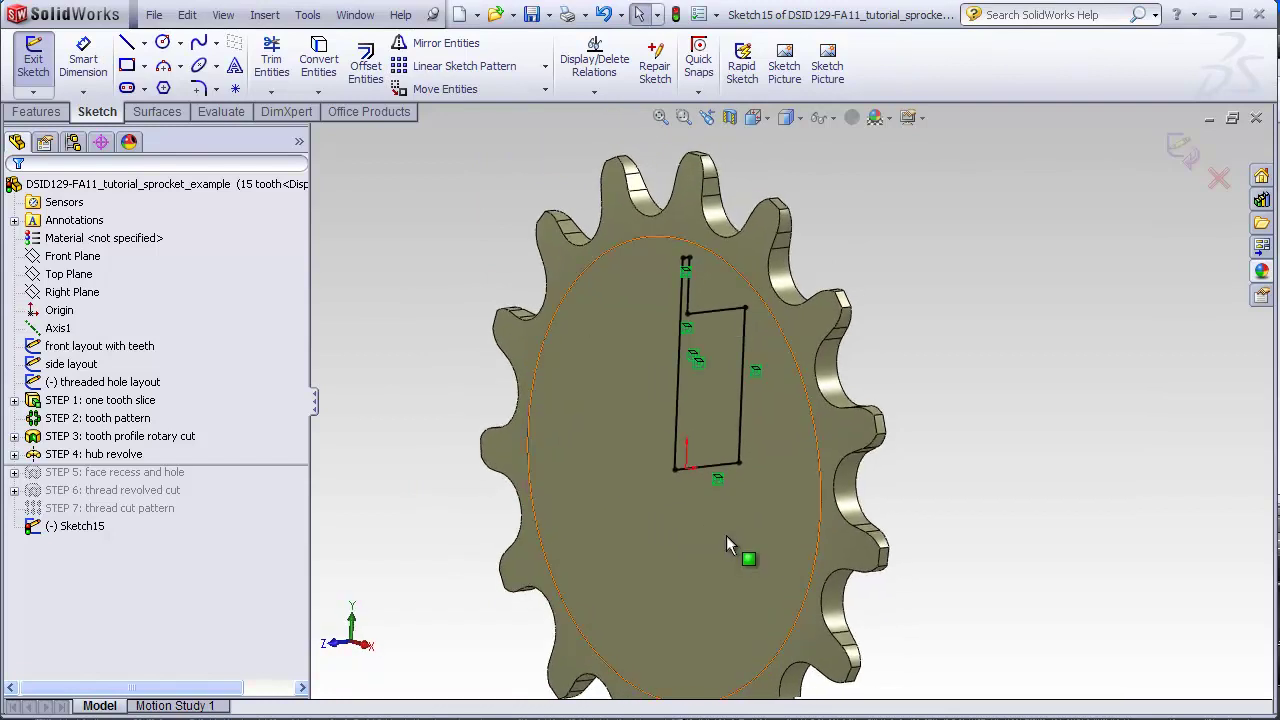
# - Revolve-cut Sketch15 360° around its bottom line Line12
pyautogui.click(36, 112)
pyautogui.click(381, 62)
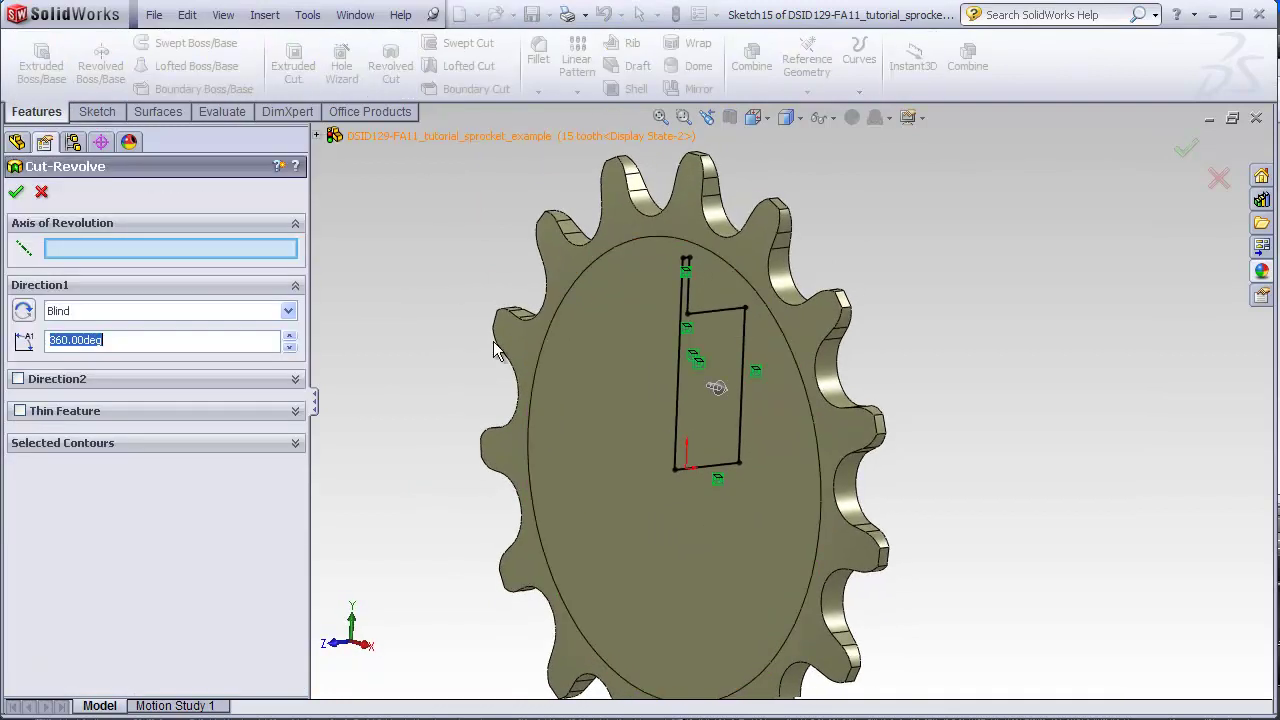
pyautogui.click(725, 469)
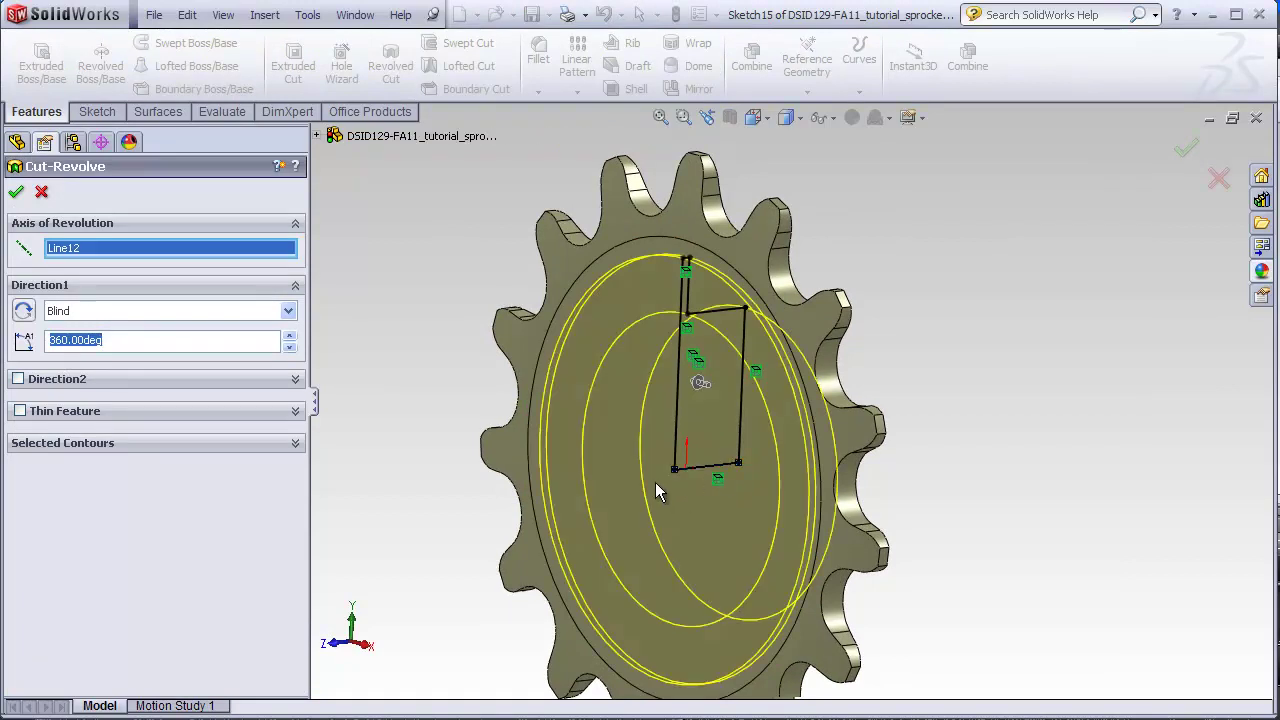
pyautogui.click(25, 191)
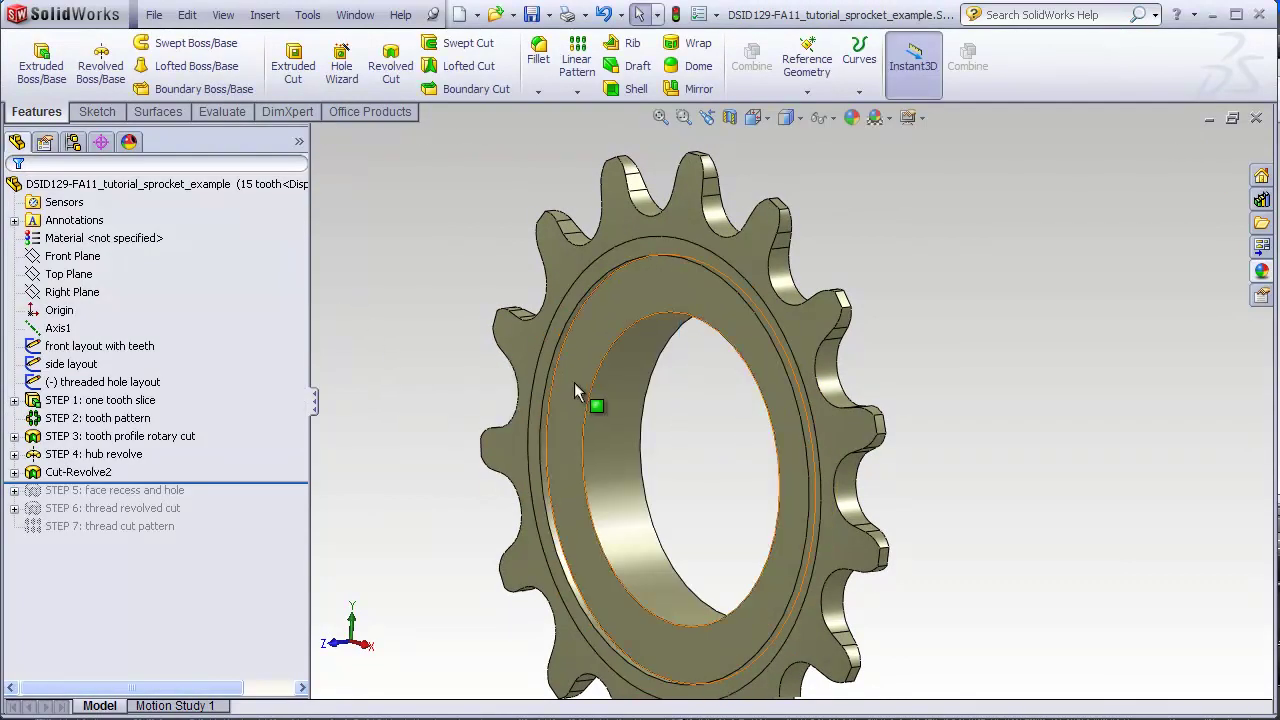
# - Inspect the recess and hole faces and name the cut STEP 5: face recess and hole
pyautogui.moveTo(574, 383); pyautogui.dragTo(607, 427, button='middle')
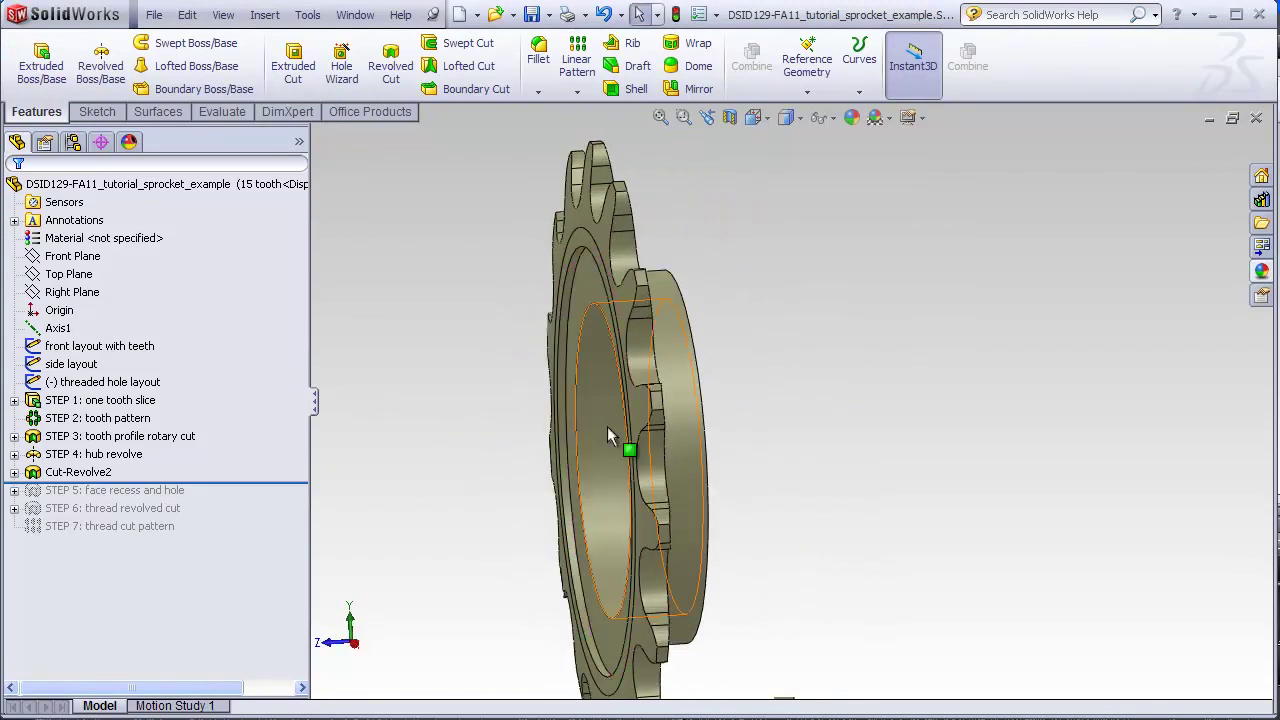
pyautogui.click(561, 379)
pyautogui.click(471, 389)
pyautogui.moveTo(472, 388); pyautogui.dragTo(537, 406, button='middle')
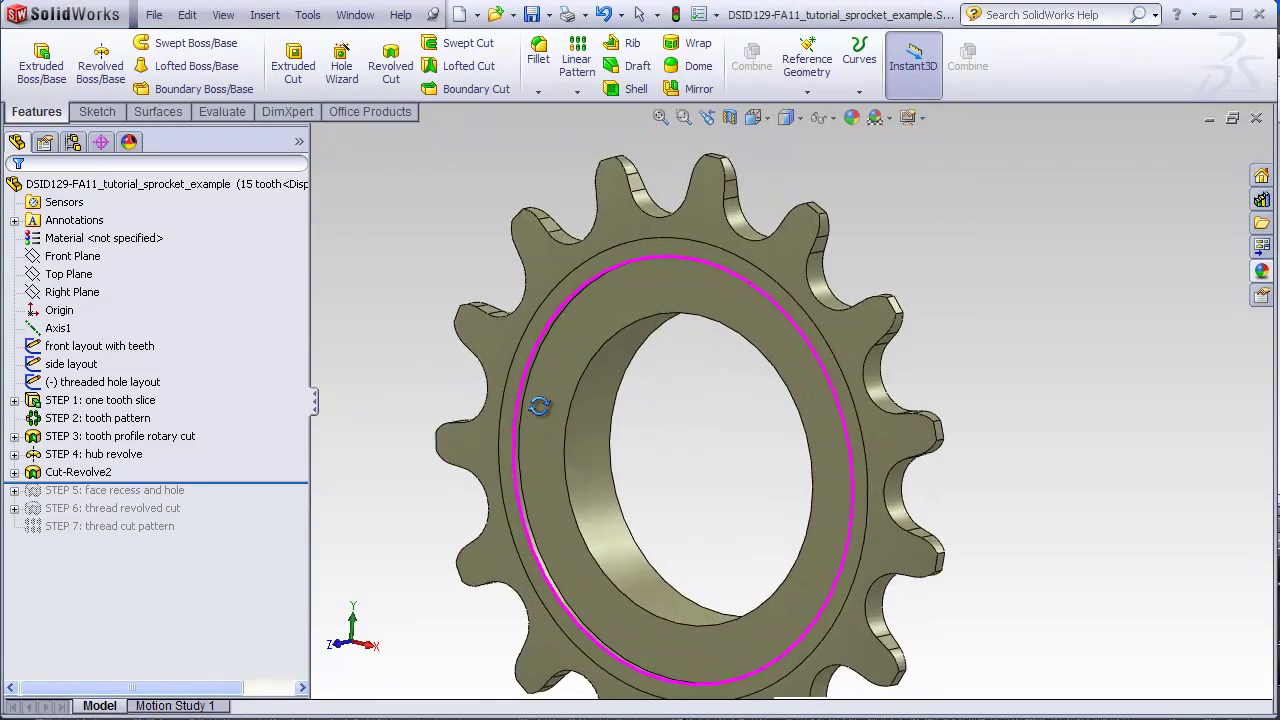
pyautogui.click(594, 435)
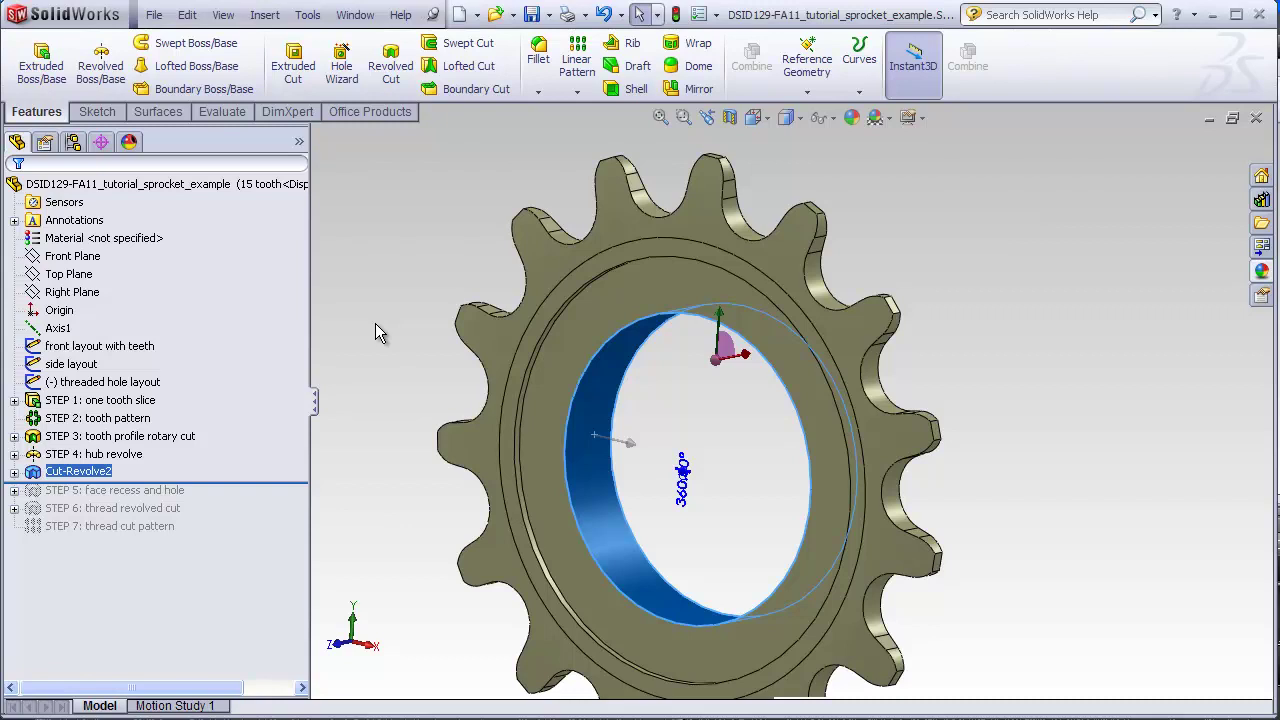
pyautogui.hotkey('ctrl', 'z')
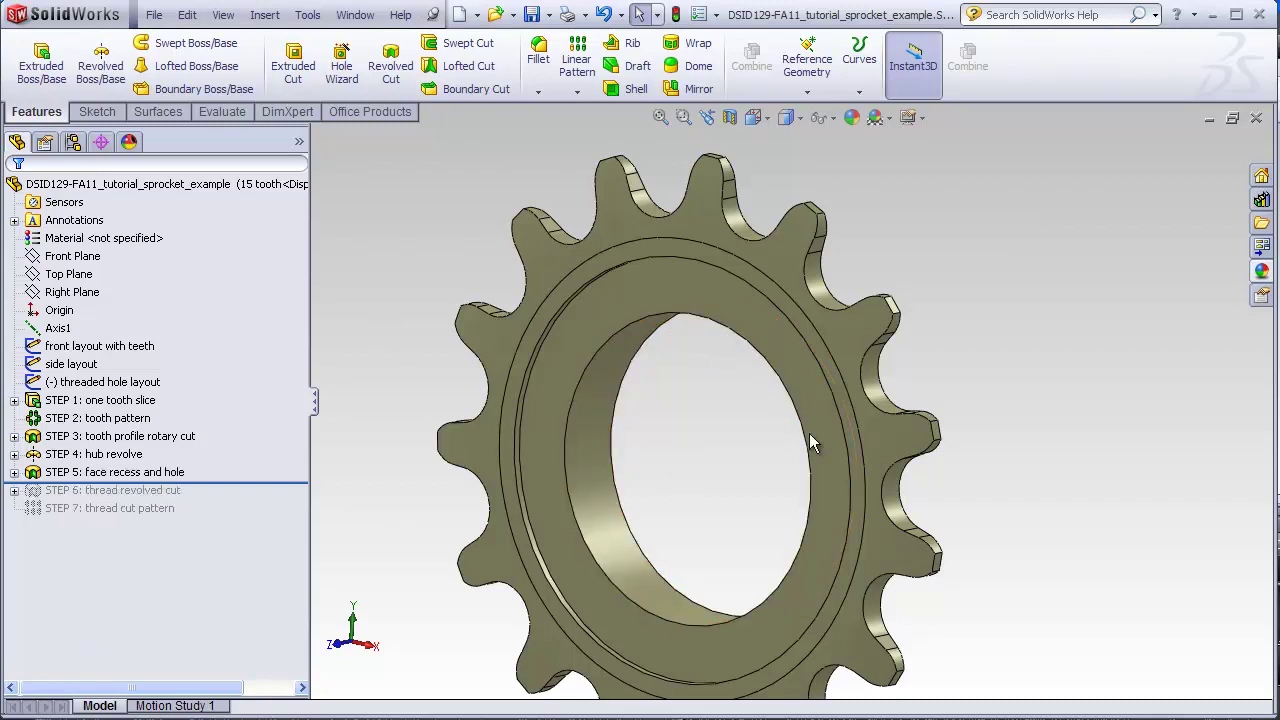
pyautogui.click(583, 473)
pyautogui.click(701, 526)
# - From the Right view, unhide all planes, Axis1 and origins, then orbit to an oblique view
pyautogui.moveTo(706, 524); pyautogui.dragTo(672, 529, button='middle')
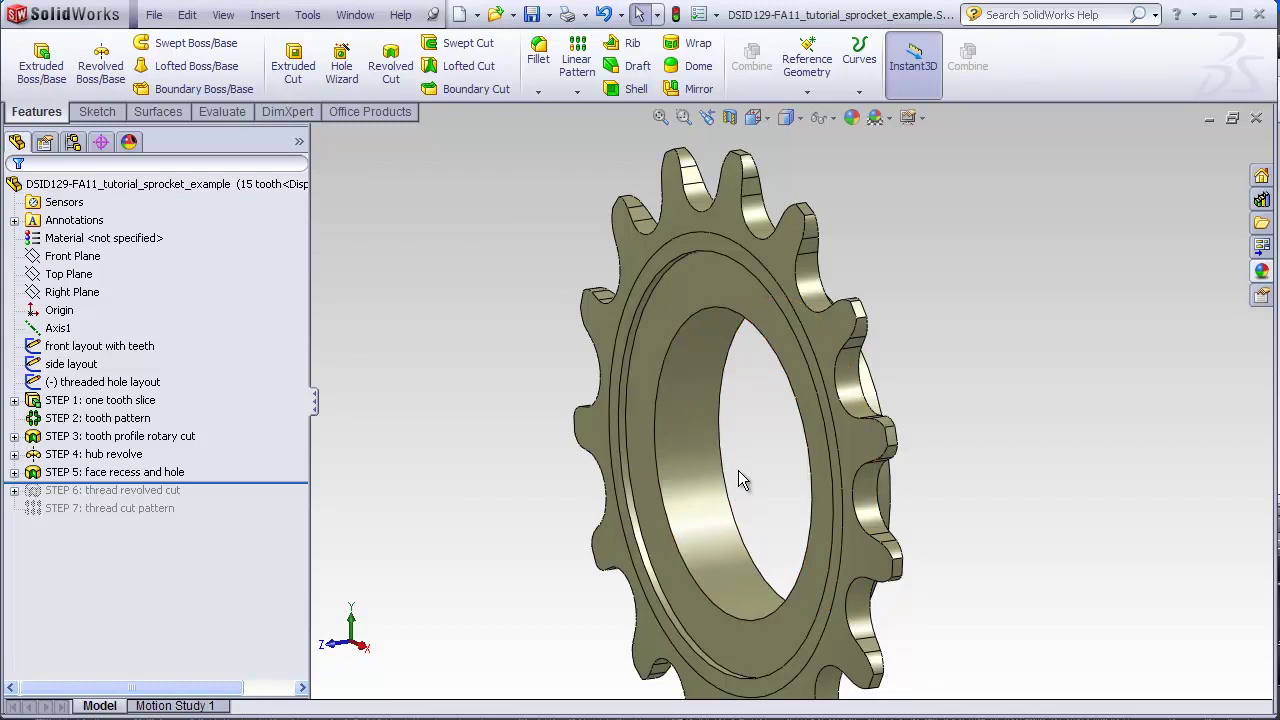
pyautogui.click(769, 118)
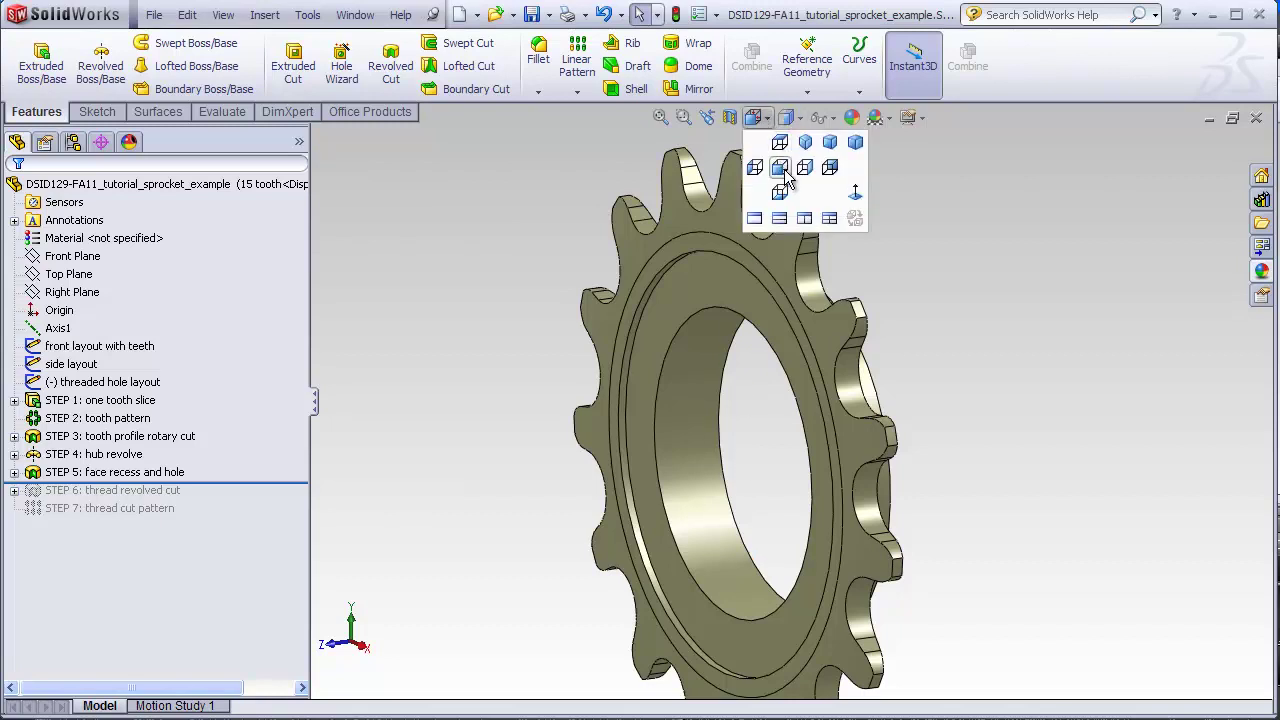
pyautogui.click(793, 180)
pyautogui.scroll(-3, 762, 424)
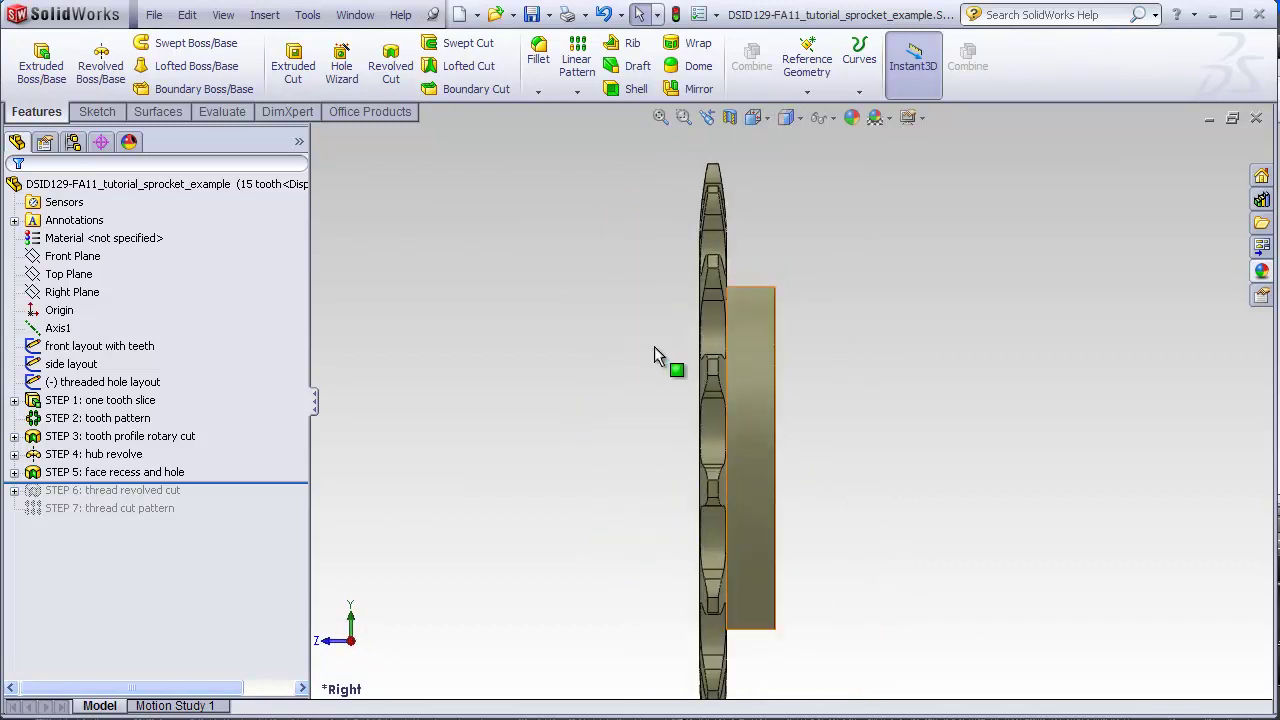
pyautogui.click(223, 14)
pyautogui.click(285, 162)
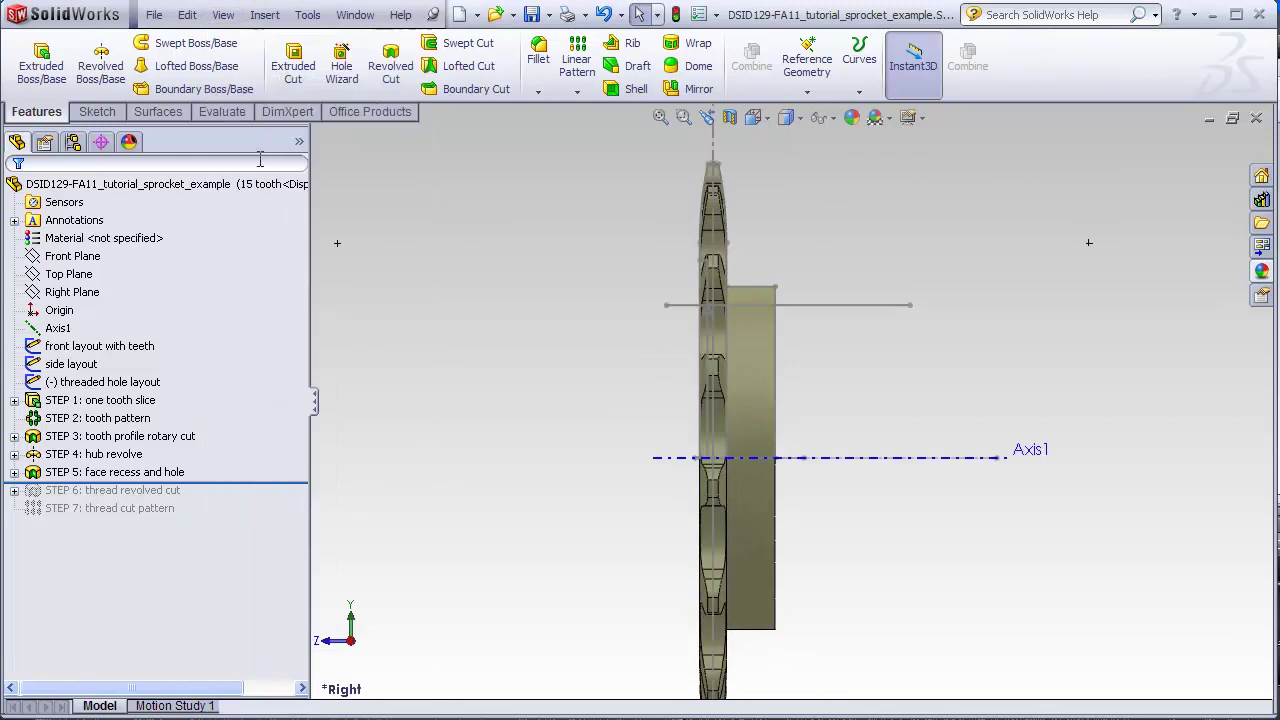
pyautogui.scroll(-10, 728, 347)
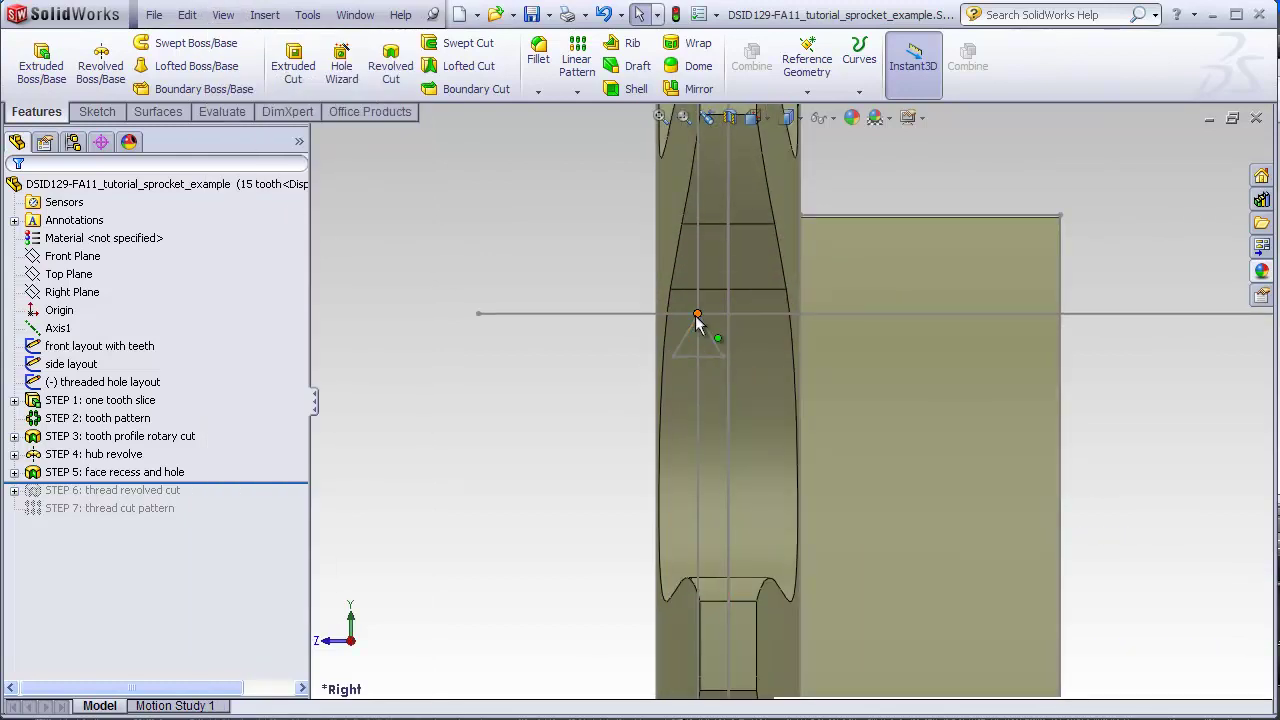
pyautogui.scroll(5, 829, 561)
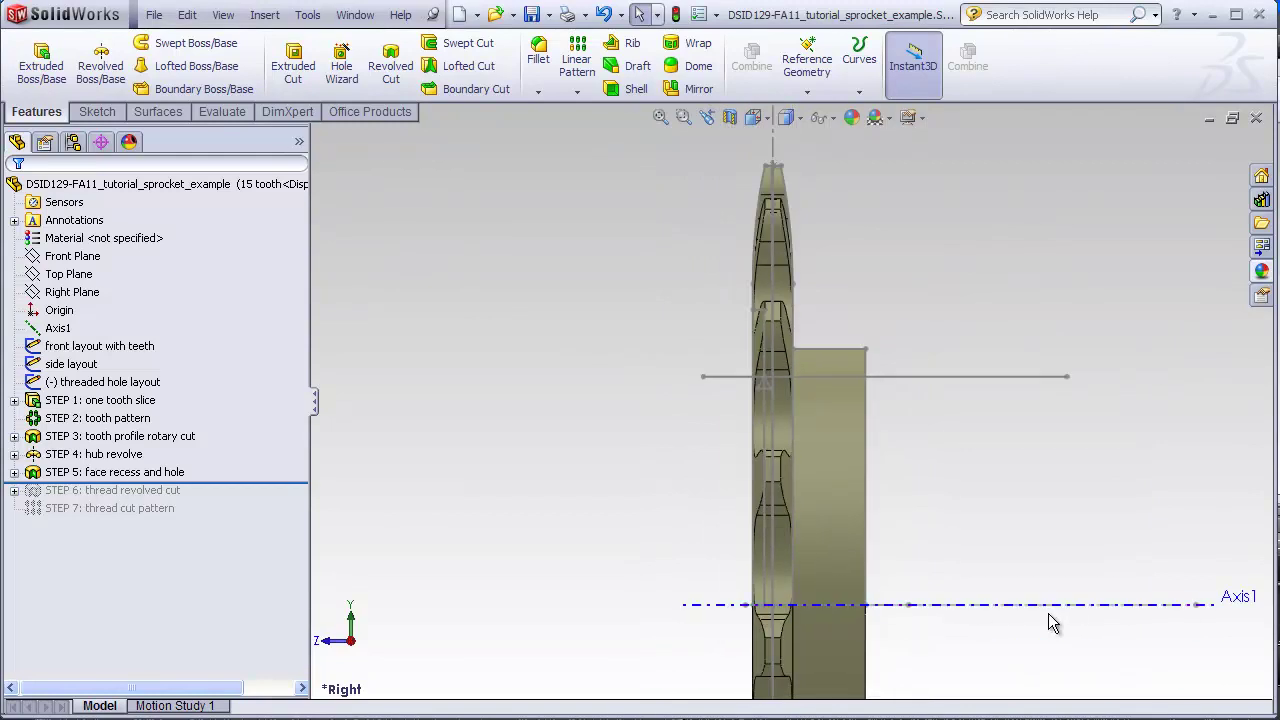
pyautogui.moveTo(821, 392); pyautogui.dragTo(640, 500, button='middle')
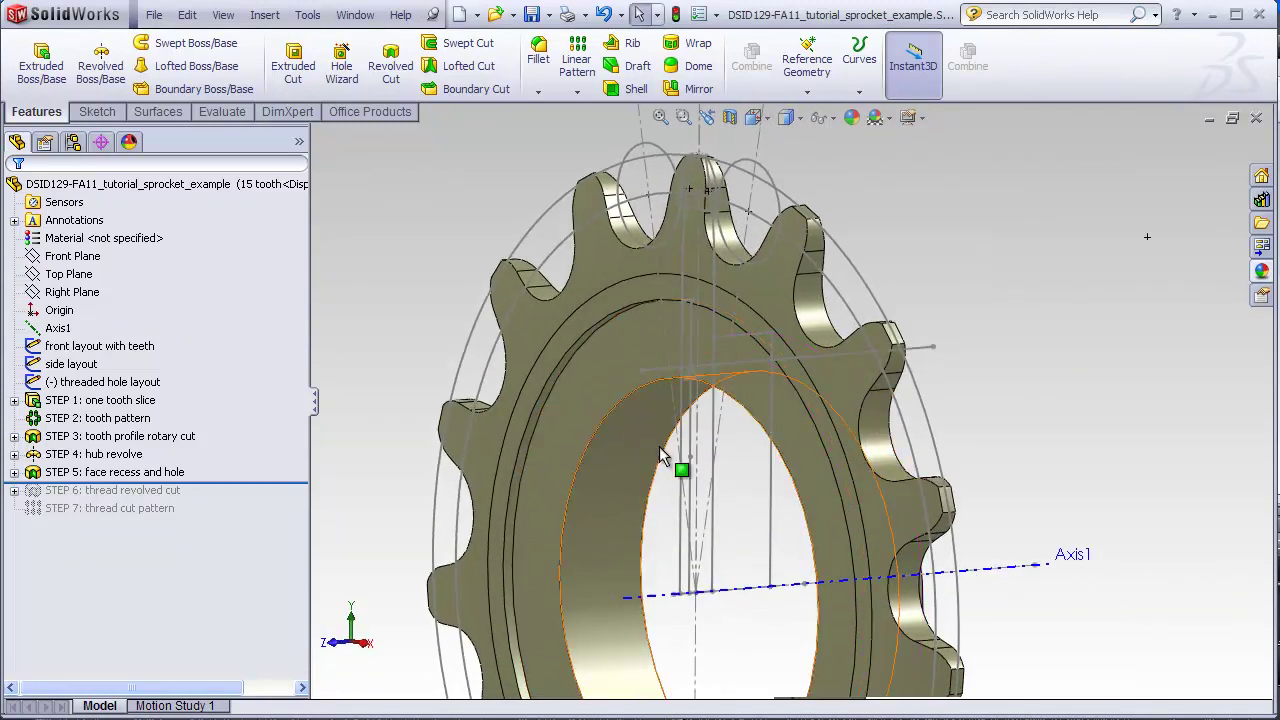
pyautogui.moveTo(686, 457); pyautogui.dragTo(723, 388, button='middle')
# - Start a sketch on the Right Plane and convert the hole-layout triangle's two lines into it
pyautogui.click(753, 117)
pyautogui.click(806, 172)
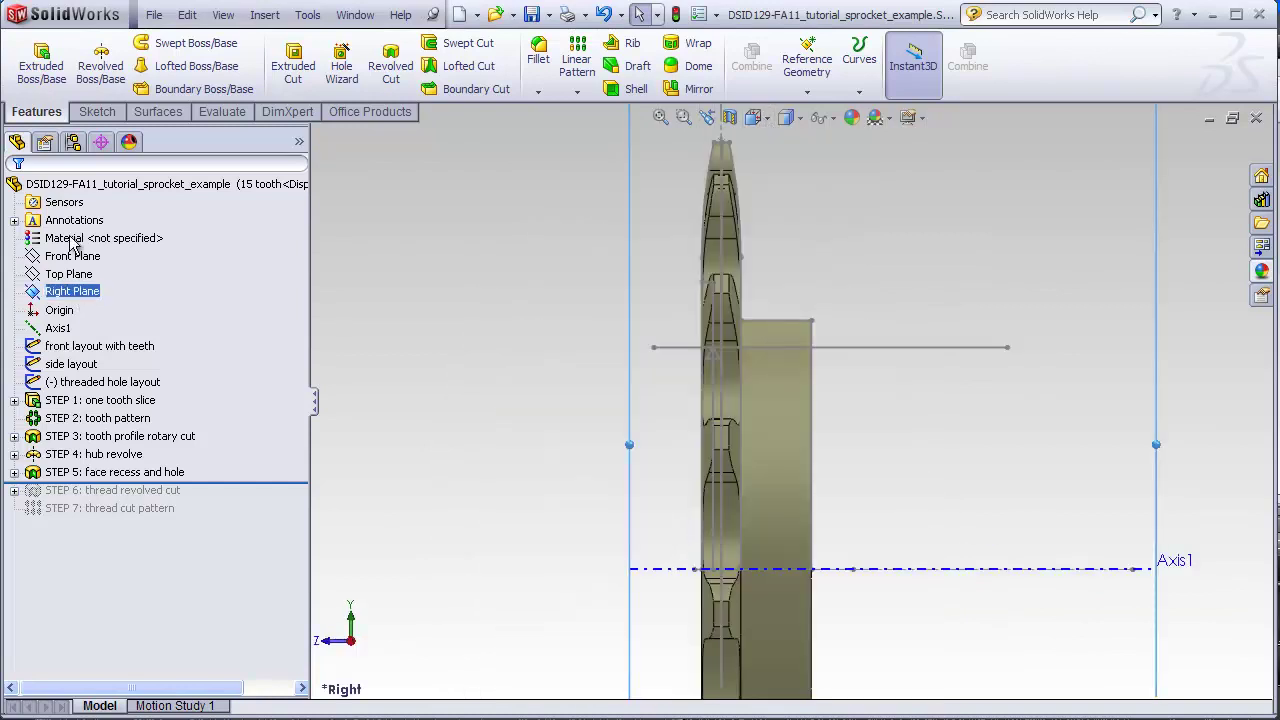
pyautogui.click(97, 114)
pyautogui.click(33, 58)
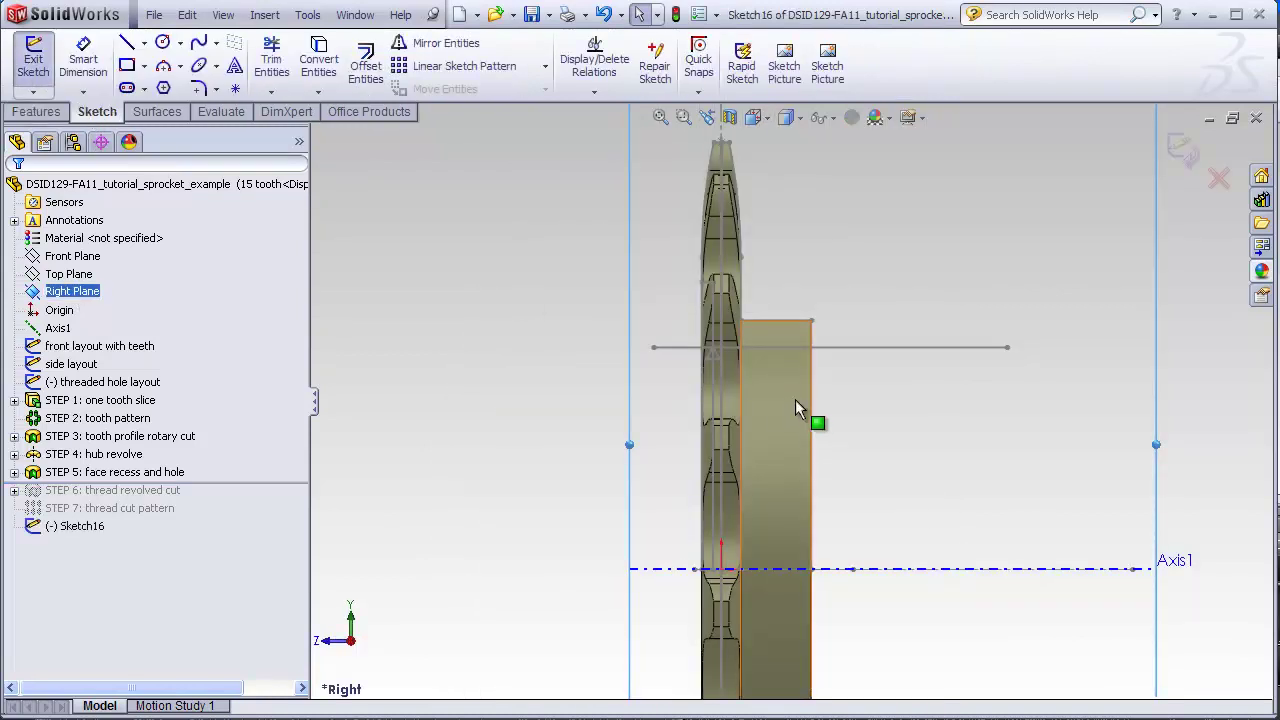
pyautogui.scroll(-4, 748, 358)
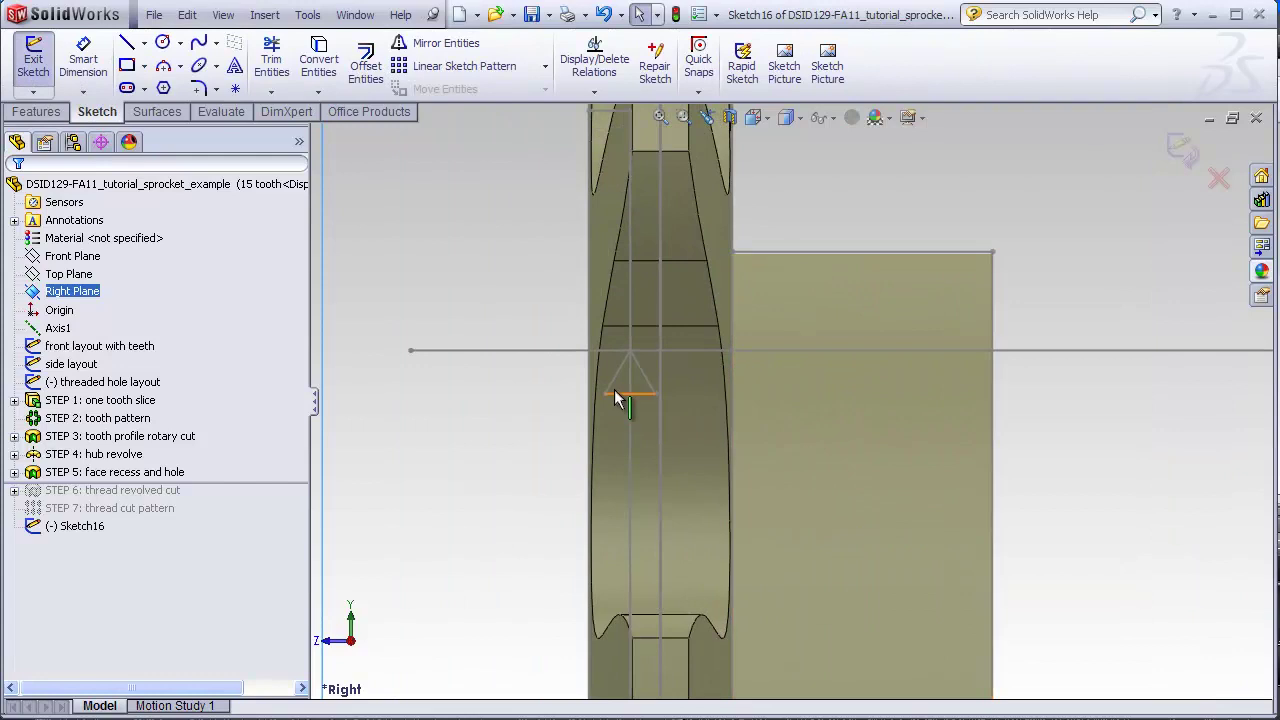
pyautogui.click(613, 386)
pyautogui.keyDown('ctrl'); pyautogui.click(642, 371); pyautogui.keyUp('ctrl')
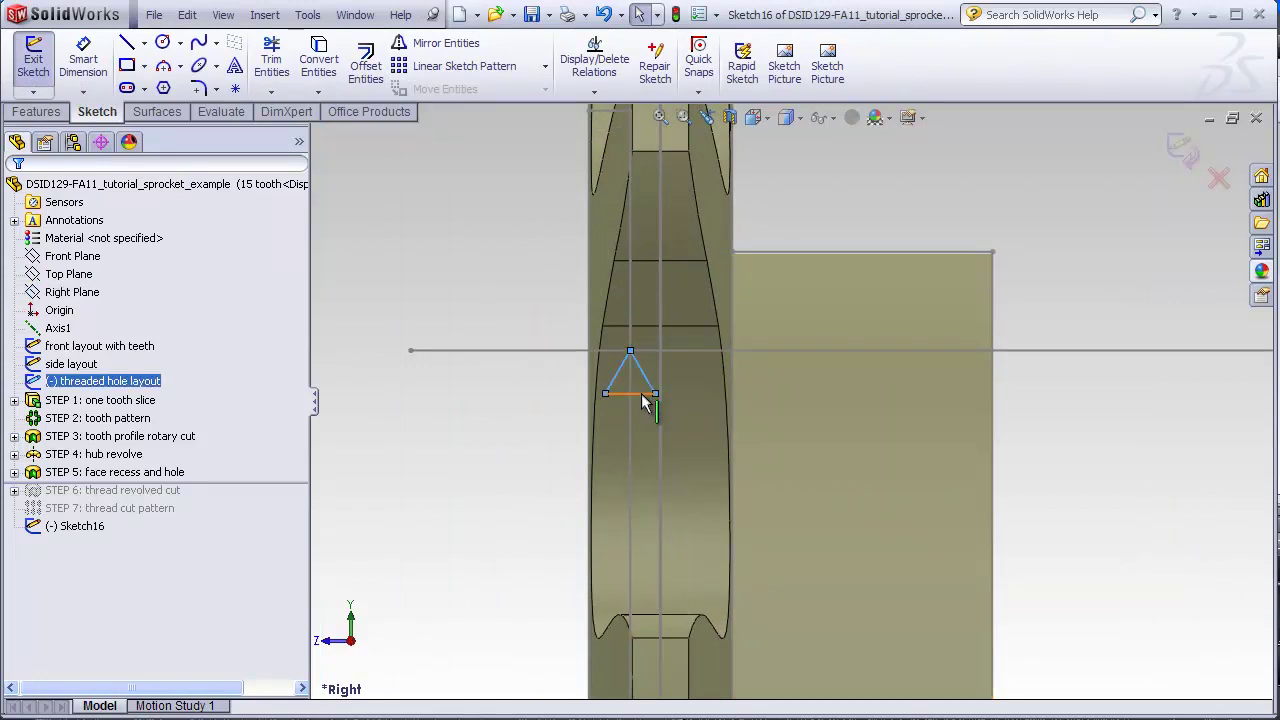
pyautogui.click(316, 55)
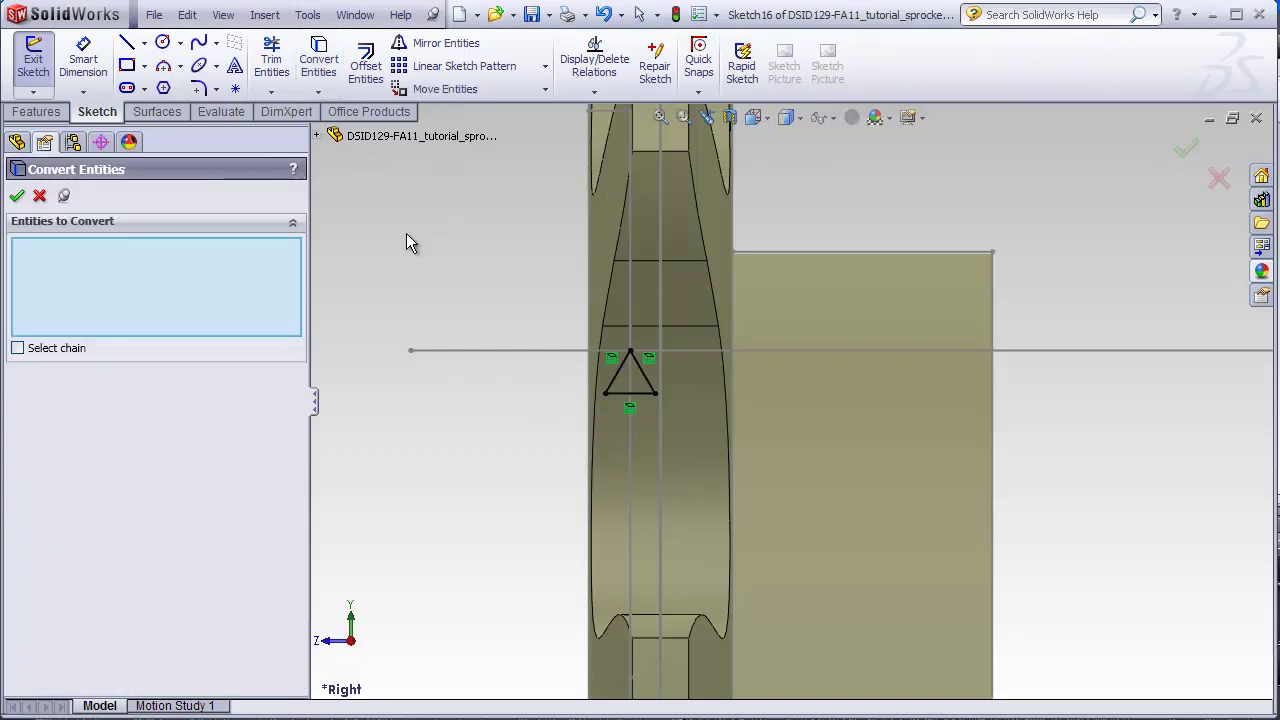
pyautogui.scroll(5, 760, 545)
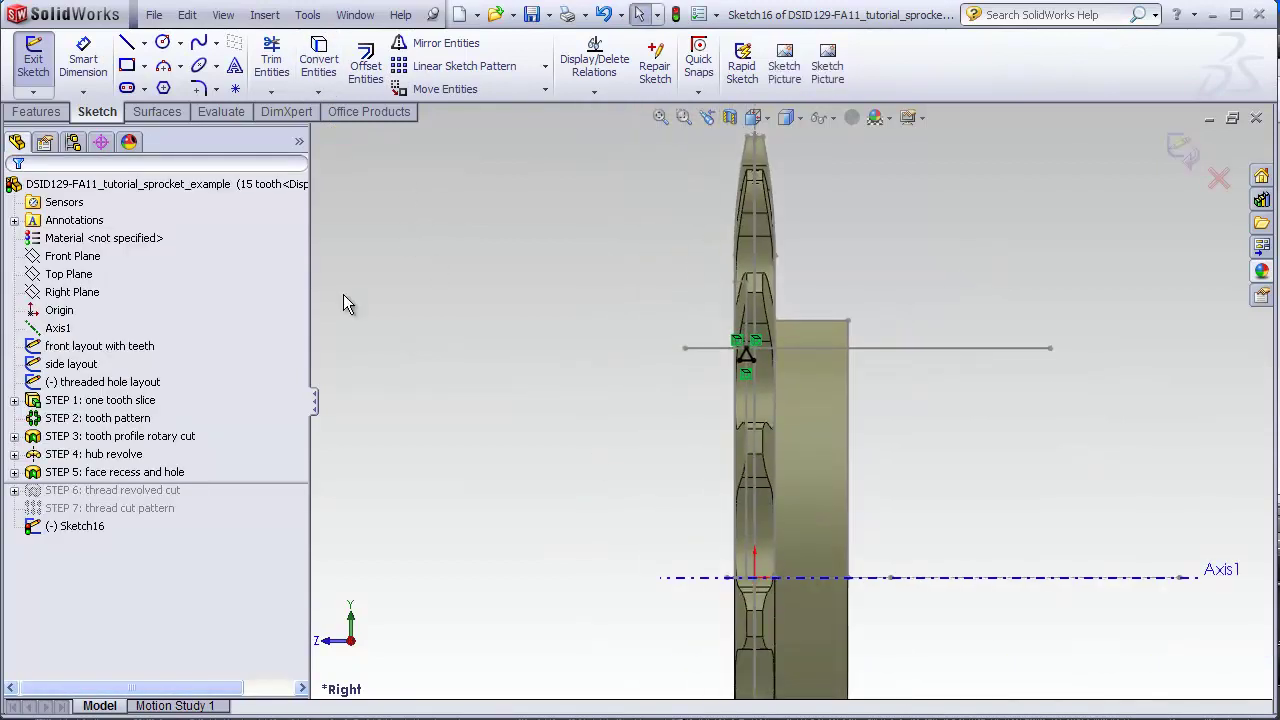
# - Draw a construction centerline along Axis1
pyautogui.click(145, 44)
pyautogui.click(165, 94)
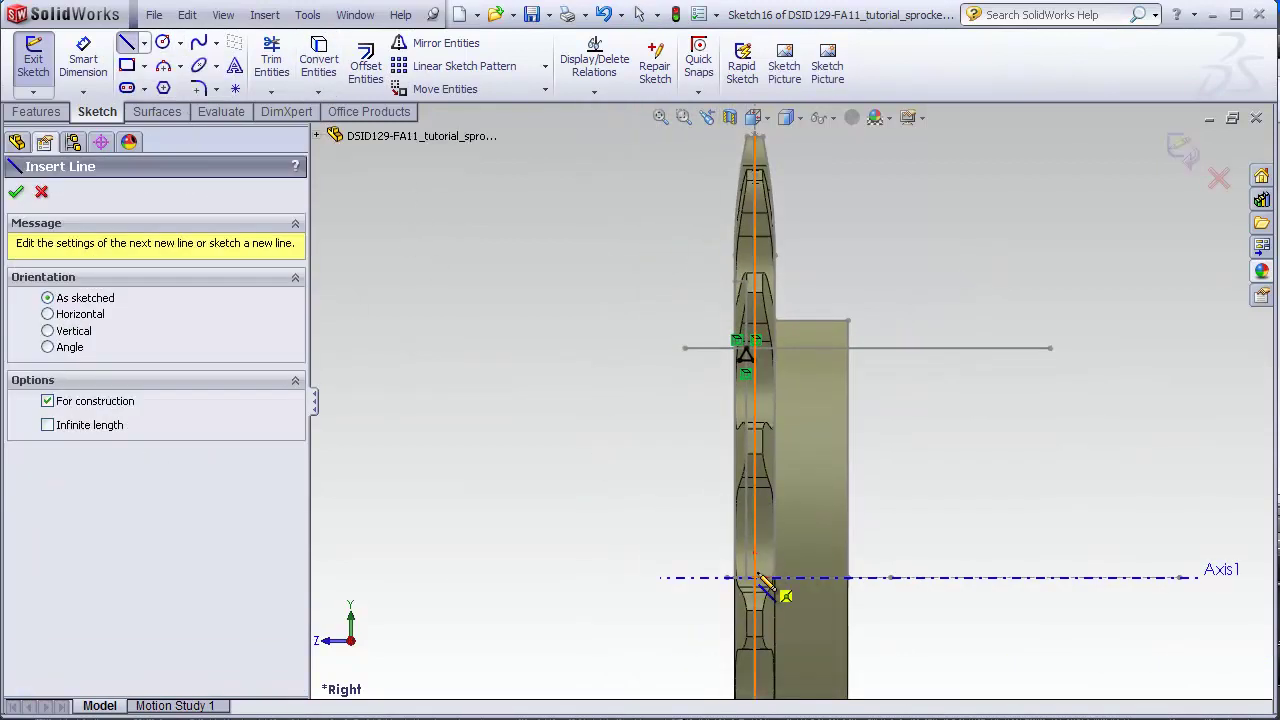
pyautogui.click(755, 578)
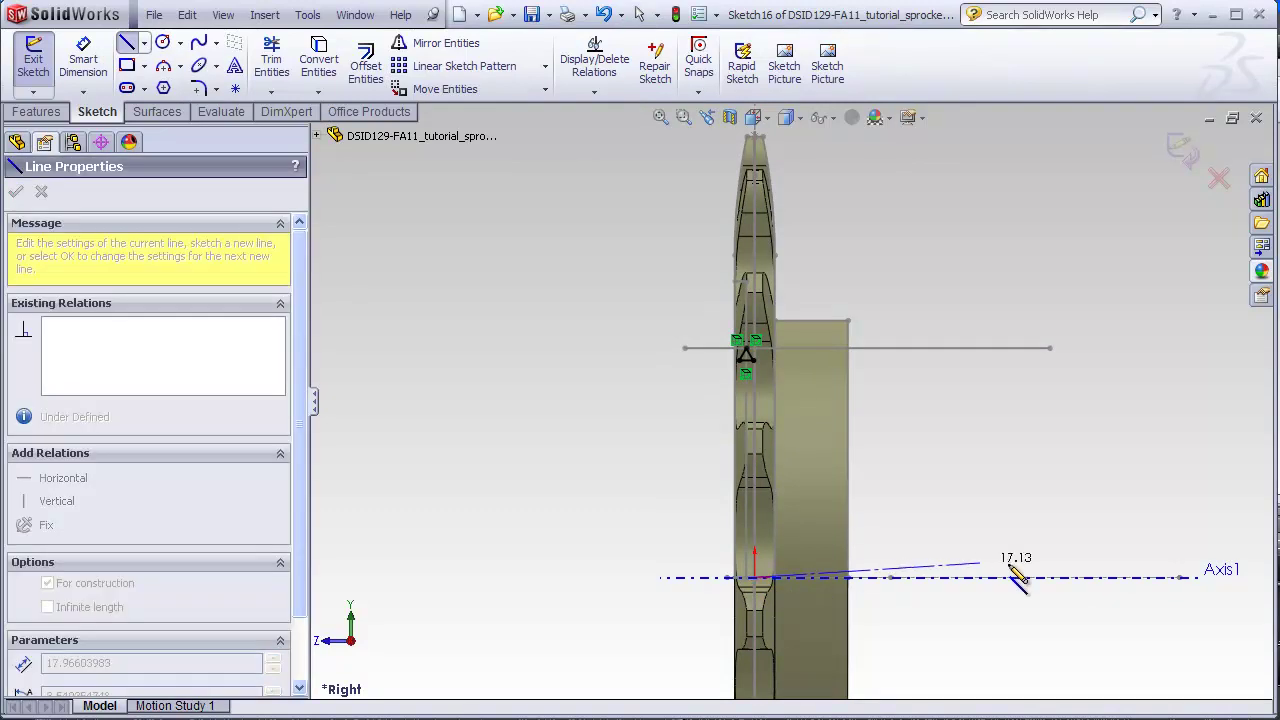
pyautogui.click(1095, 580)
pyautogui.press('Escape')
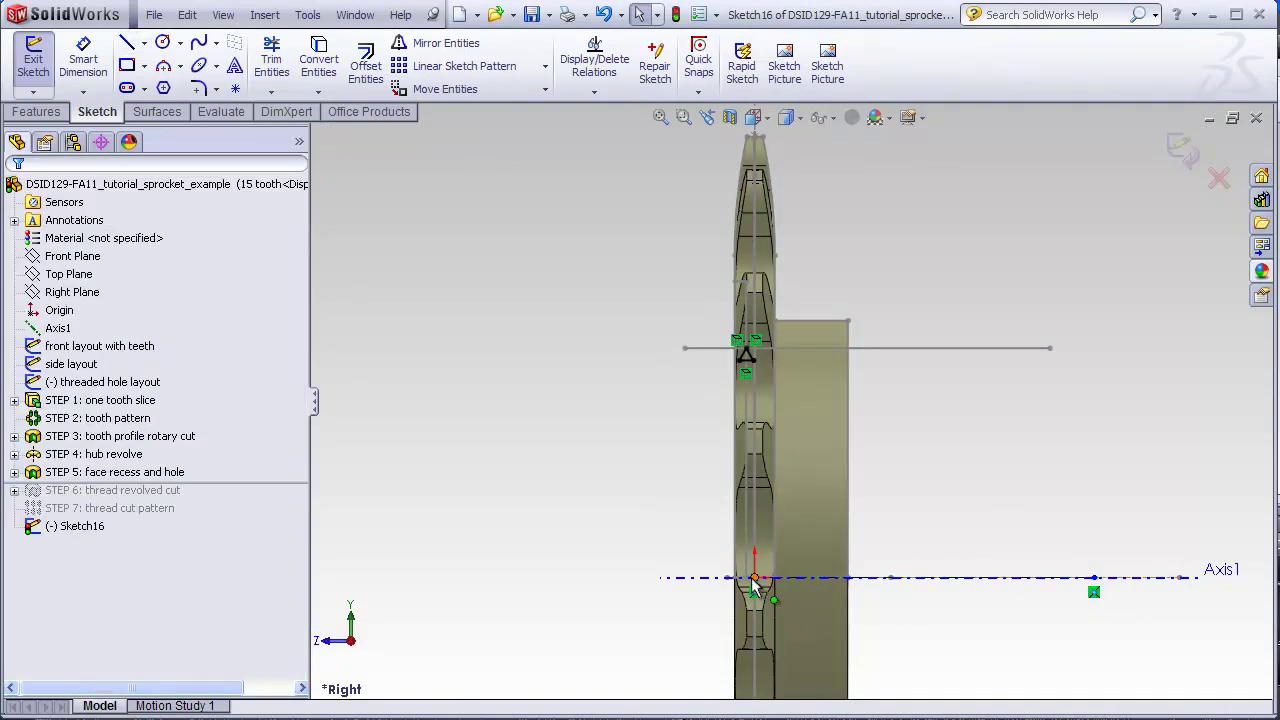
# - Hide all planes, axes and reference items, orbiting to a more frontal view
pyautogui.click(1220, 575)
pyautogui.moveTo(994, 500); pyautogui.dragTo(1025, 515, button='middle')
pyautogui.click(222, 14)
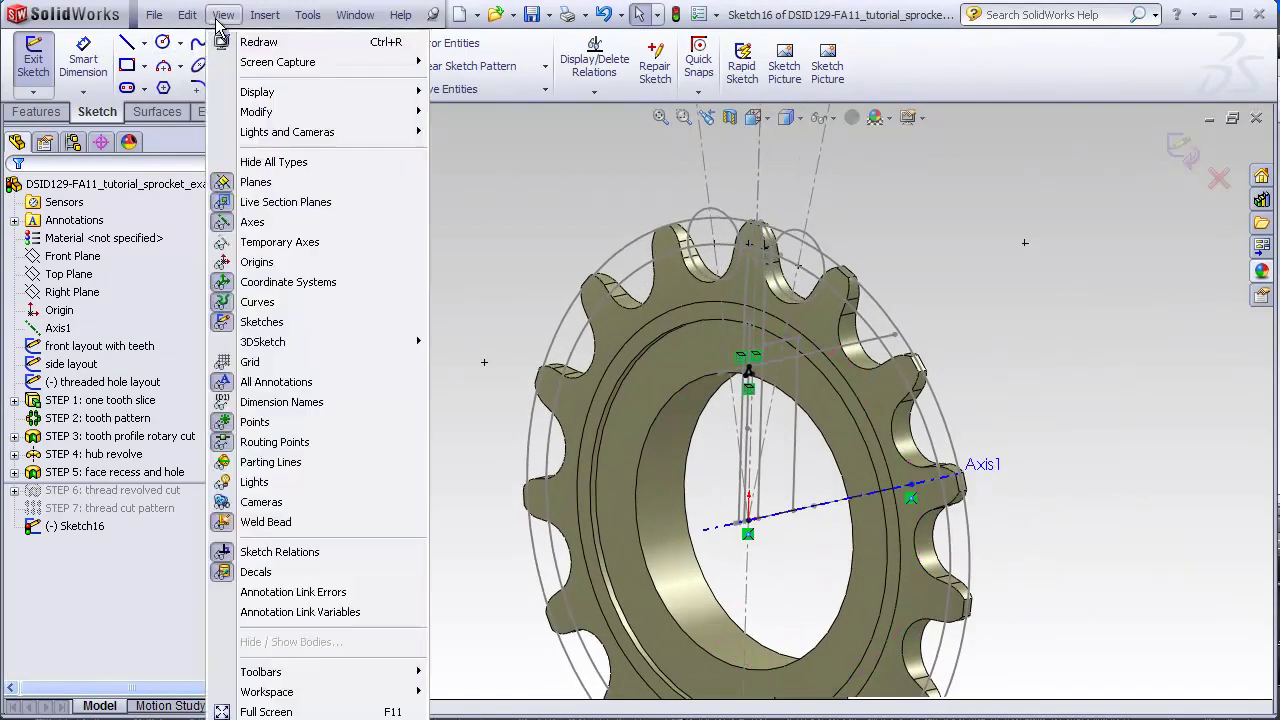
pyautogui.click(258, 162)
pyautogui.moveTo(411, 289); pyautogui.dragTo(398, 283, button='middle')
# - Create a 360° revolved cut from Sketch16 around the new centerline
pyautogui.click(36, 111)
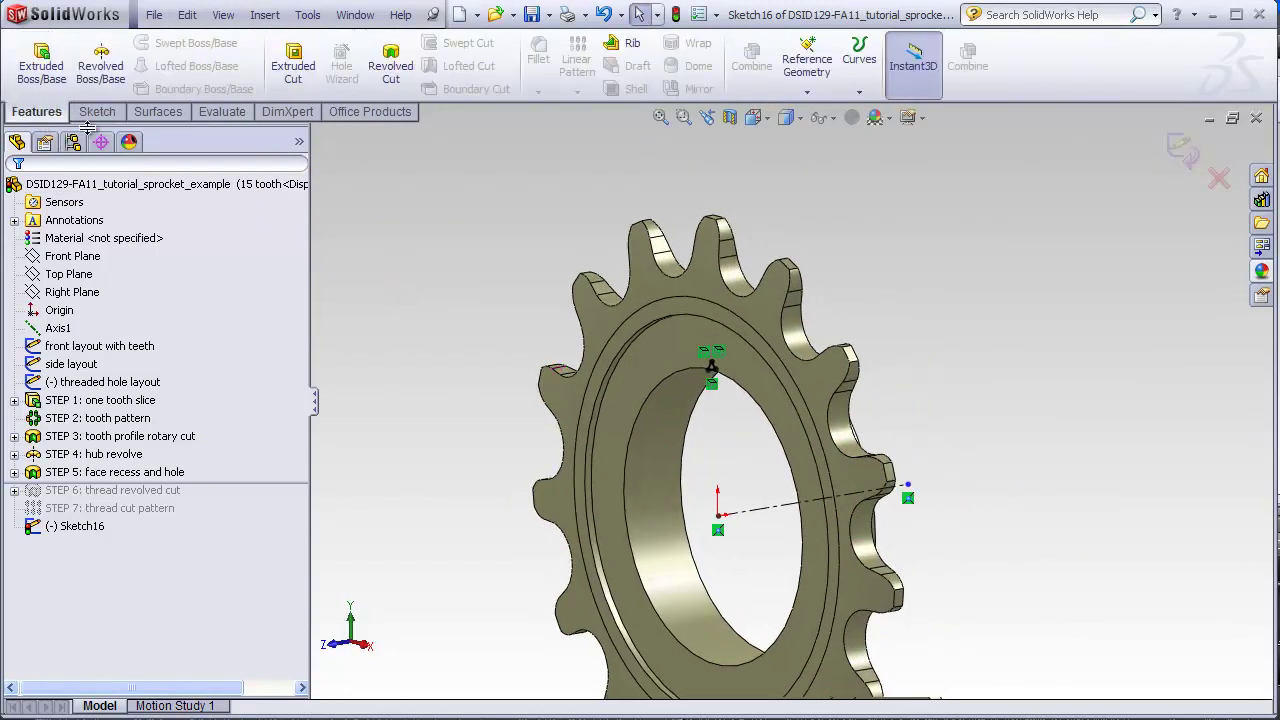
pyautogui.click(390, 70)
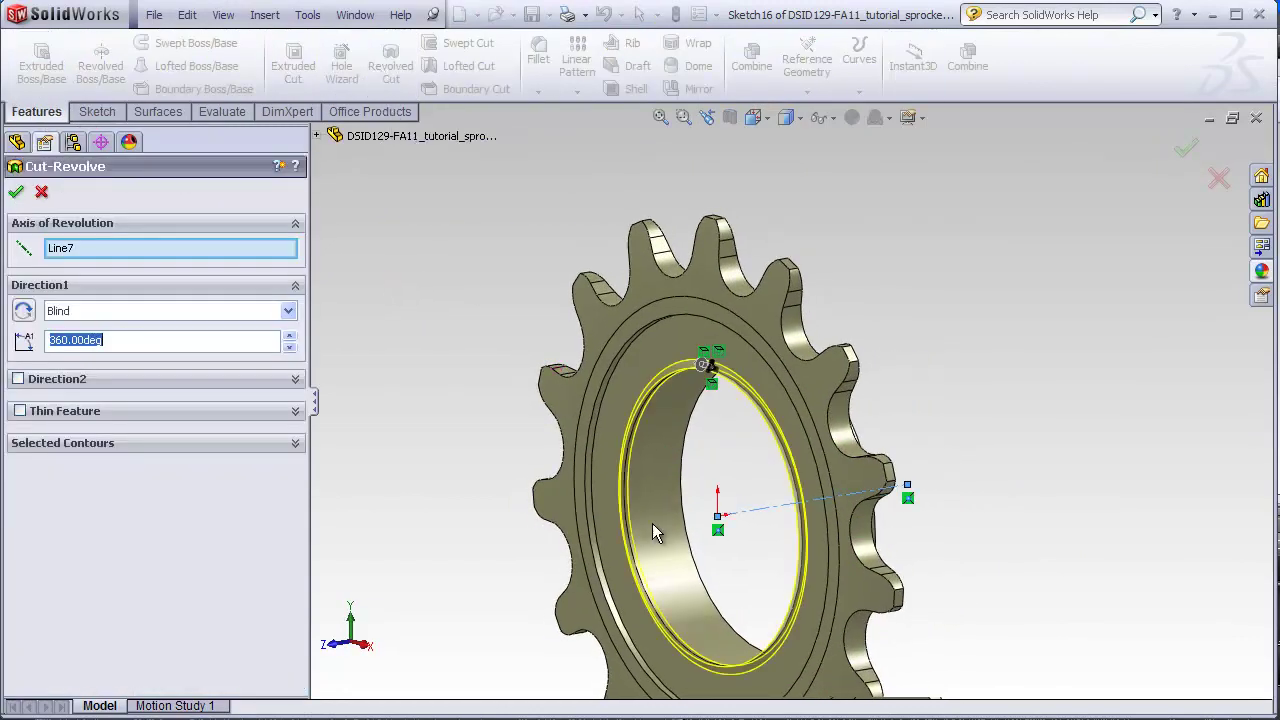
pyautogui.hotkey('ctrl', '1')
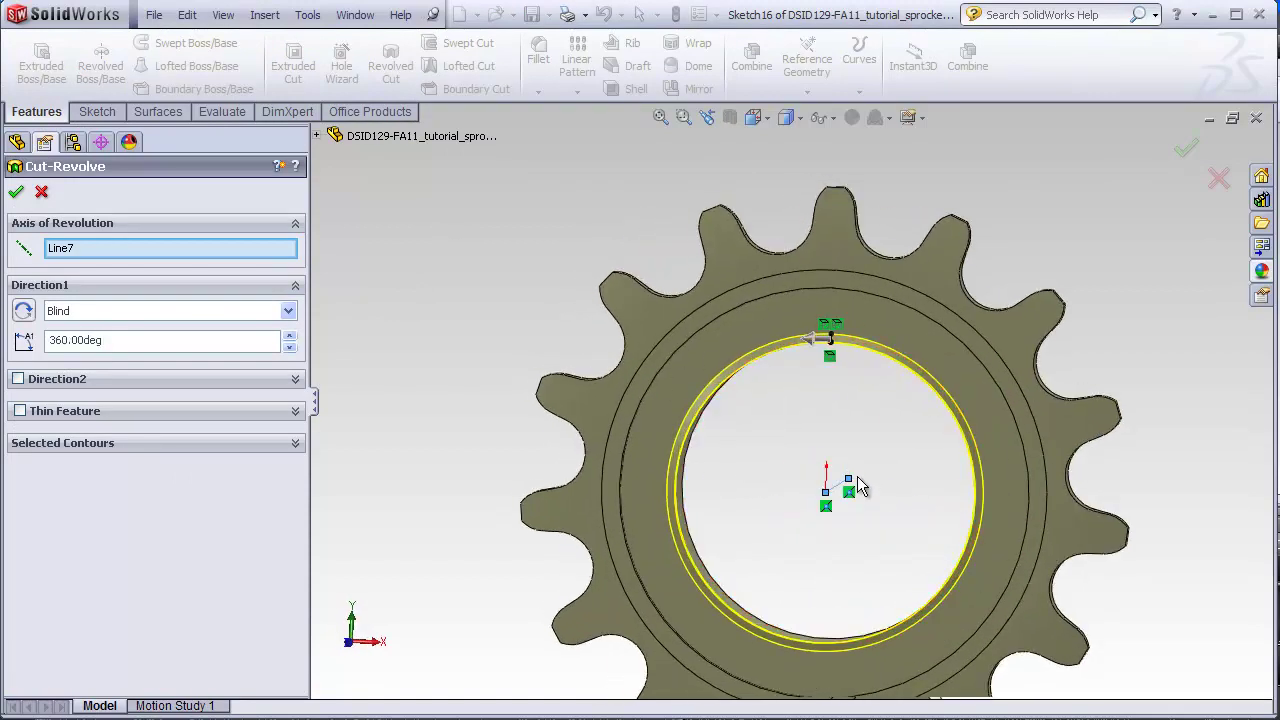
pyautogui.moveTo(852, 473); pyautogui.dragTo(788, 510, button='middle')
pyautogui.click(15, 191)
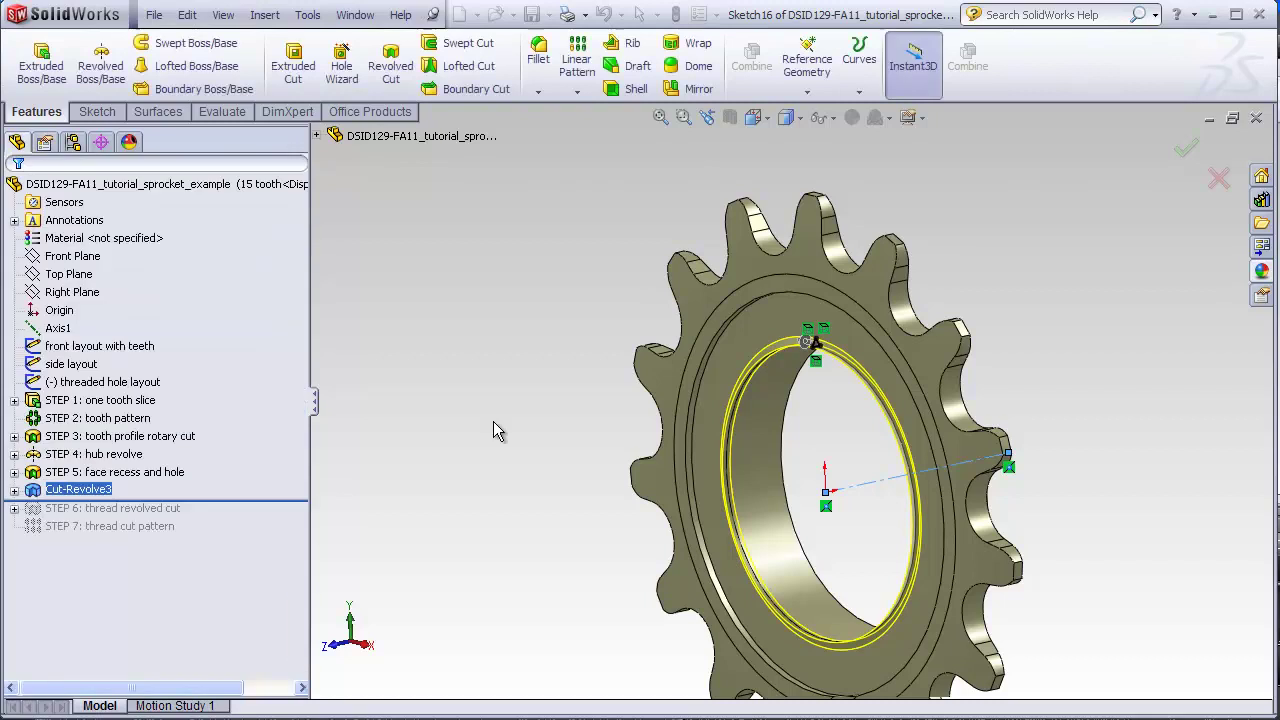
# - Orbit and zoom around the bore to inspect the new thread groove
pyautogui.moveTo(838, 578); pyautogui.dragTo(694, 507, button='middle')
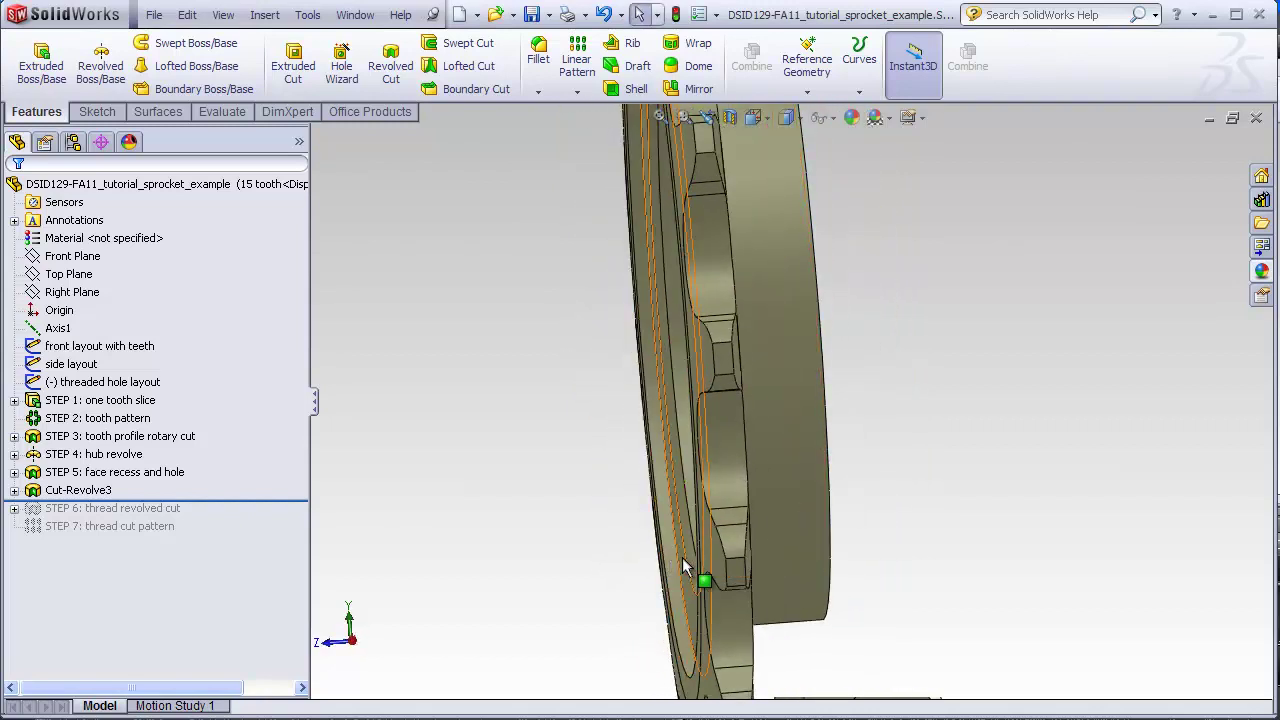
pyautogui.moveTo(723, 557); pyautogui.dragTo(730, 540, button='middle')
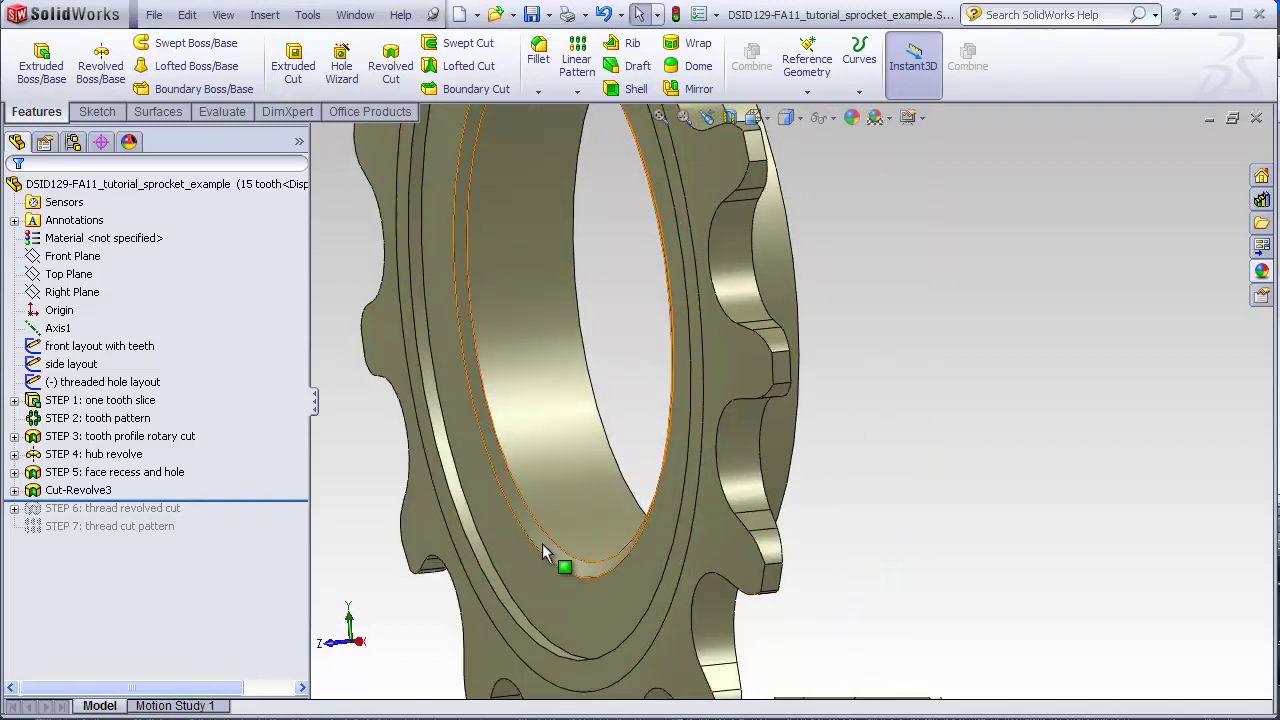
pyautogui.click(560, 562)
pyautogui.click(869, 470)
pyautogui.scroll(-5, 686, 366)
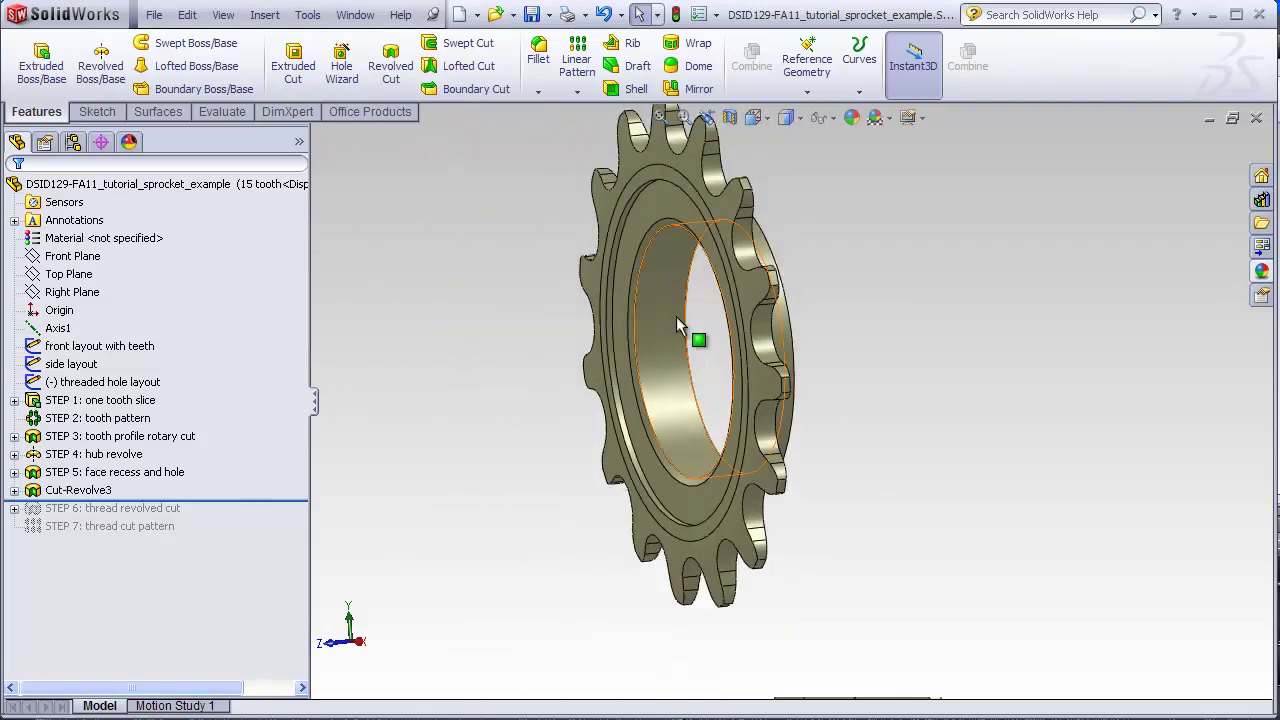
pyautogui.scroll(3, 724, 451)
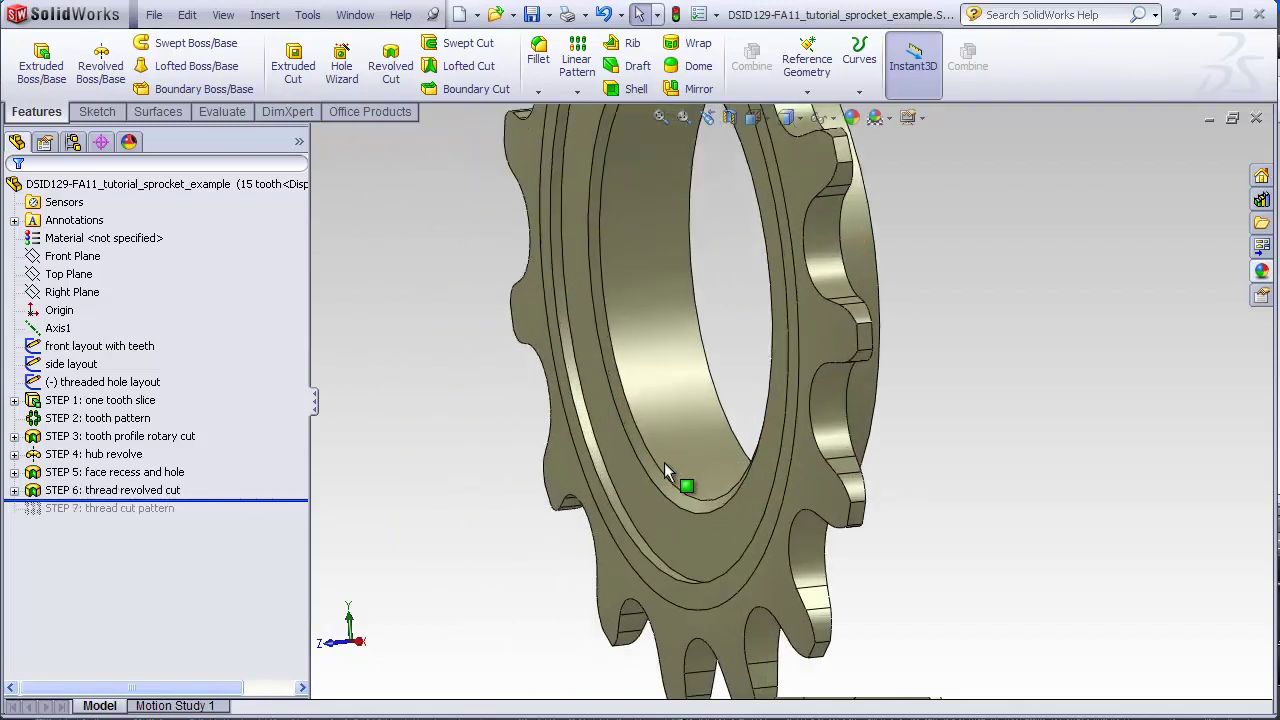
pyautogui.scroll(-3, 682, 474)
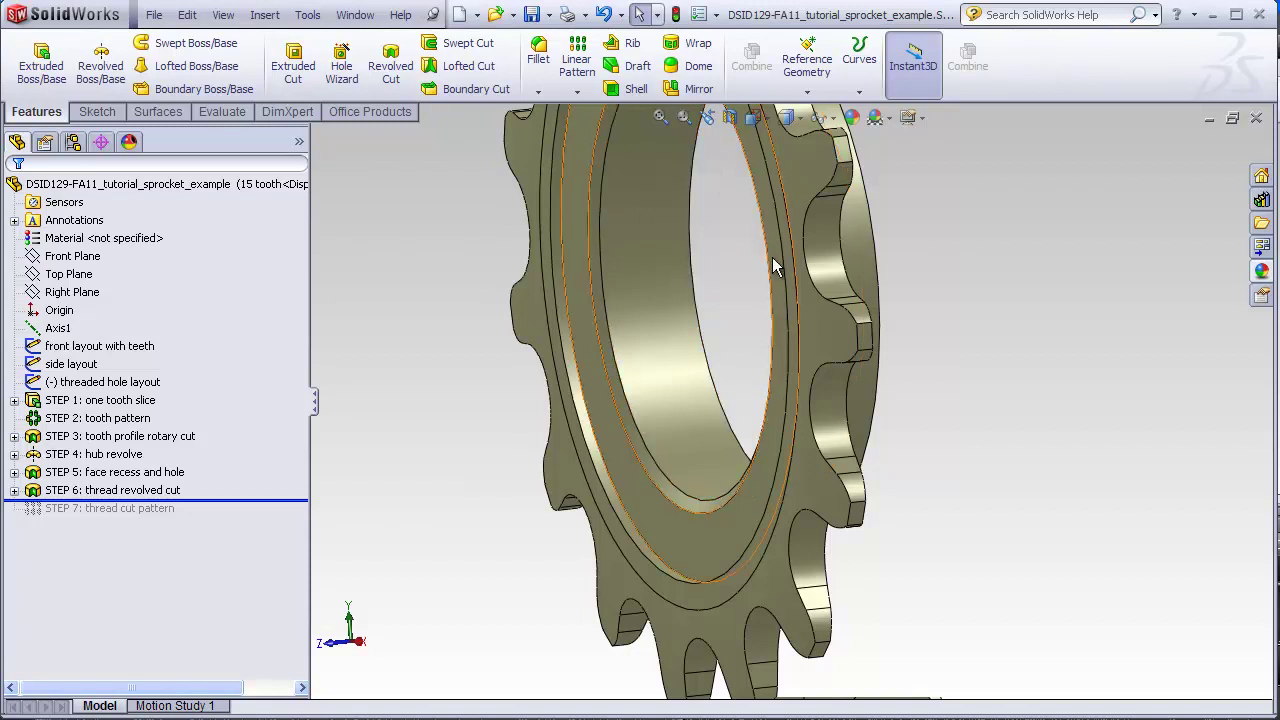
pyautogui.scroll(3, 668, 422)
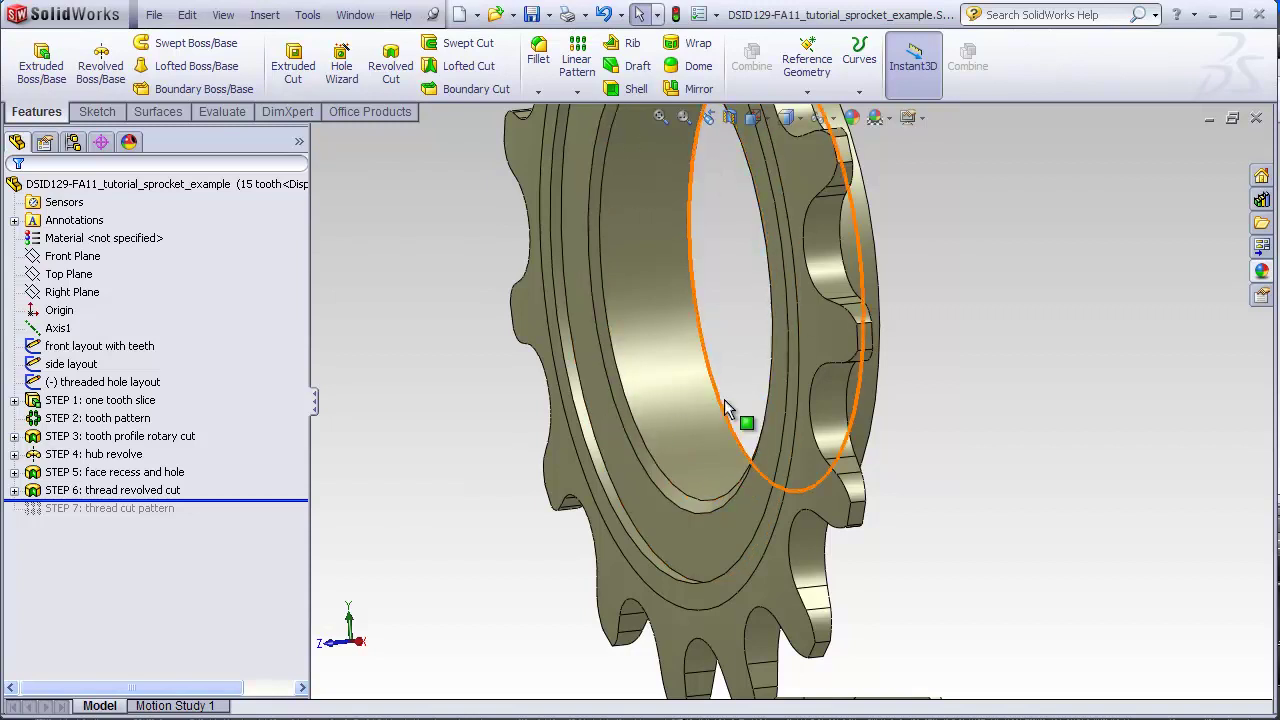
pyautogui.scroll(-3, 800, 357)
pyautogui.scroll(3, 790, 335)
pyautogui.moveTo(787, 331); pyautogui.dragTo(769, 303, button='middle')
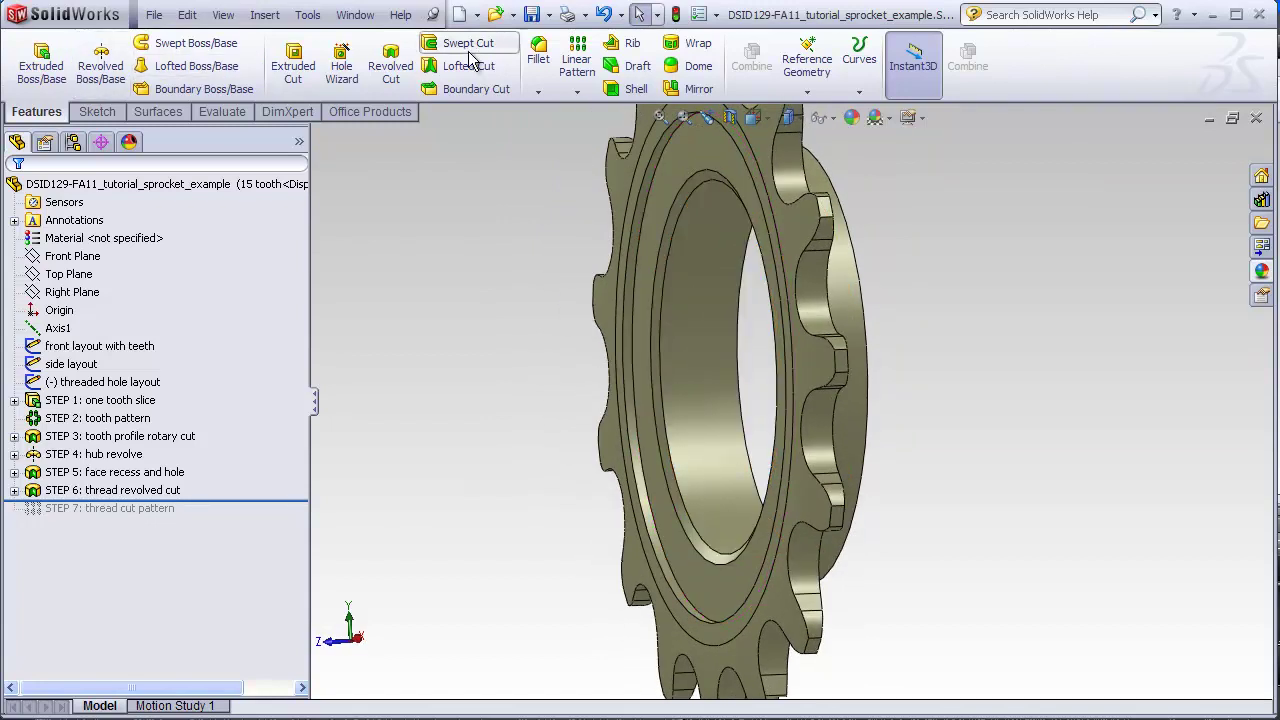
# - Start a linear pattern along Axis1 that repeats STEP 6: thread revolved cut
pyautogui.click(573, 68)
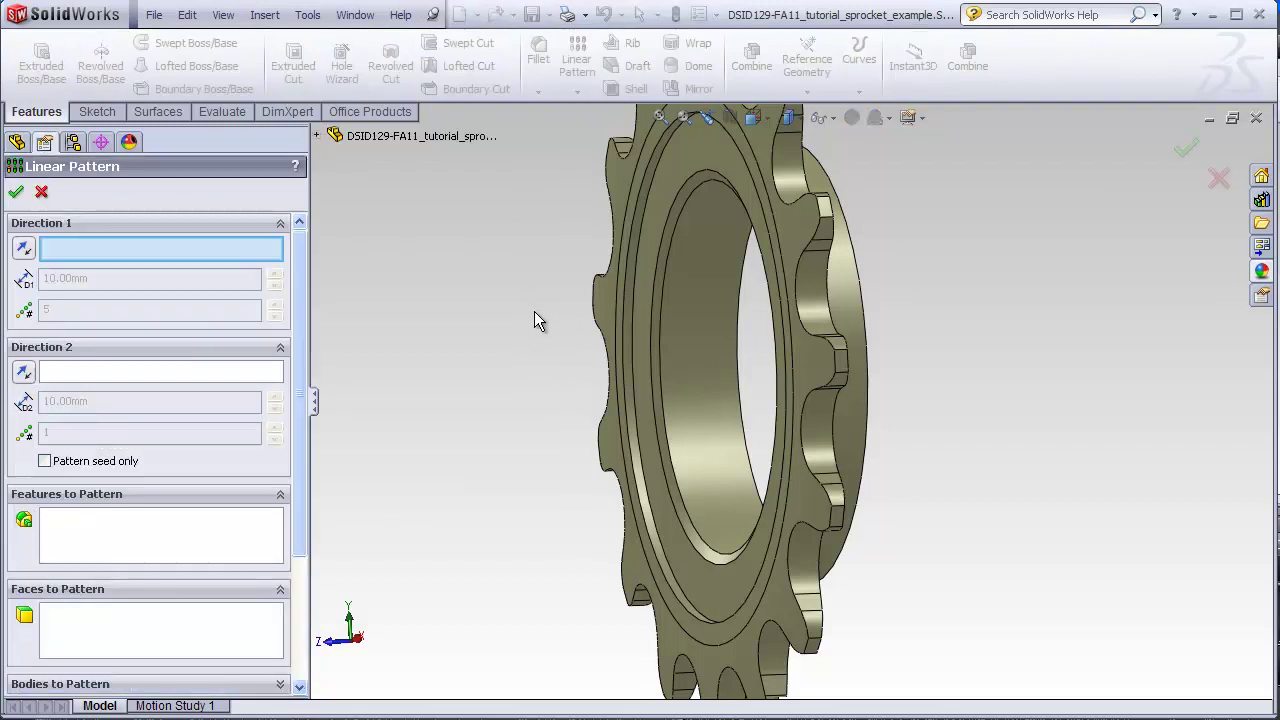
pyautogui.click(315, 138)
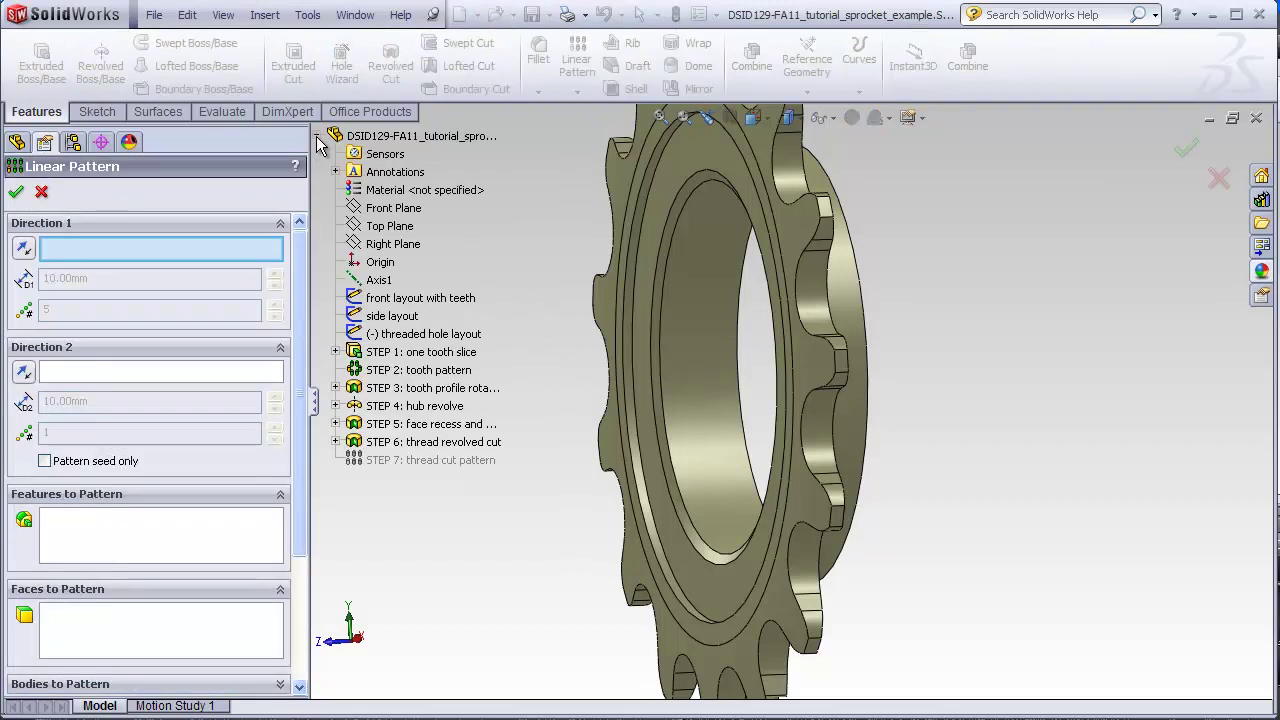
pyautogui.click(378, 281)
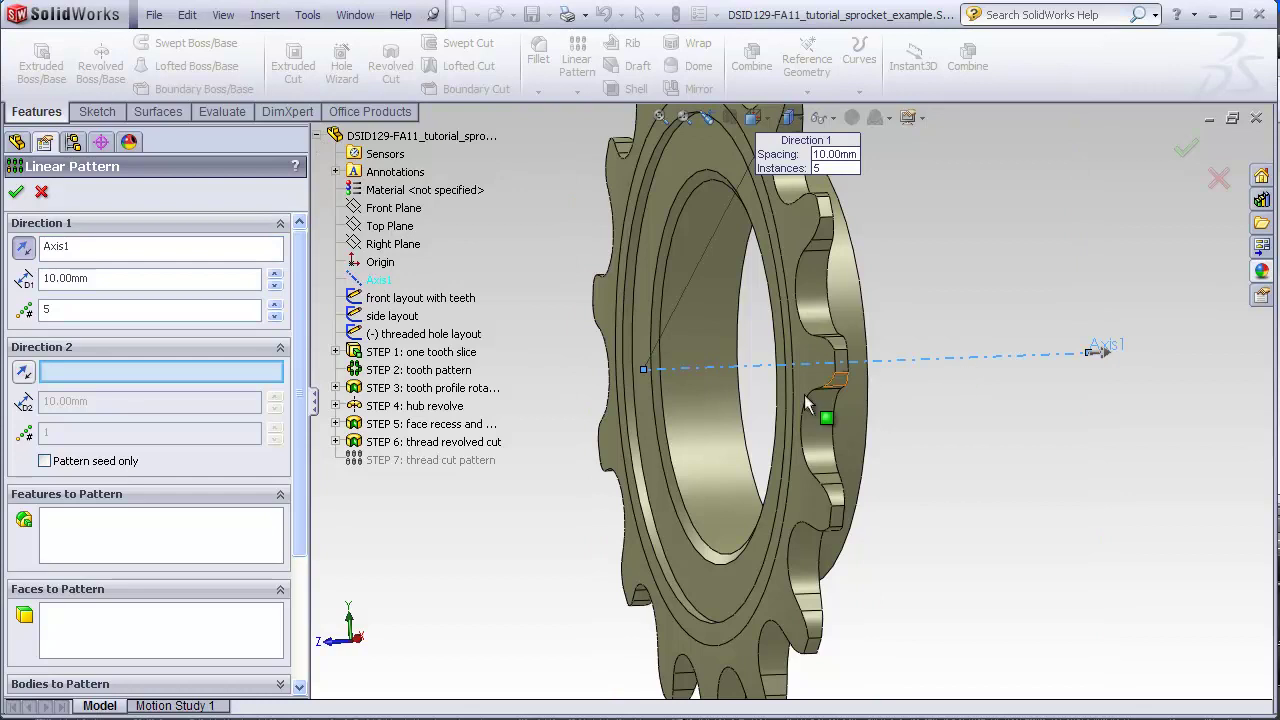
pyautogui.click(203, 535)
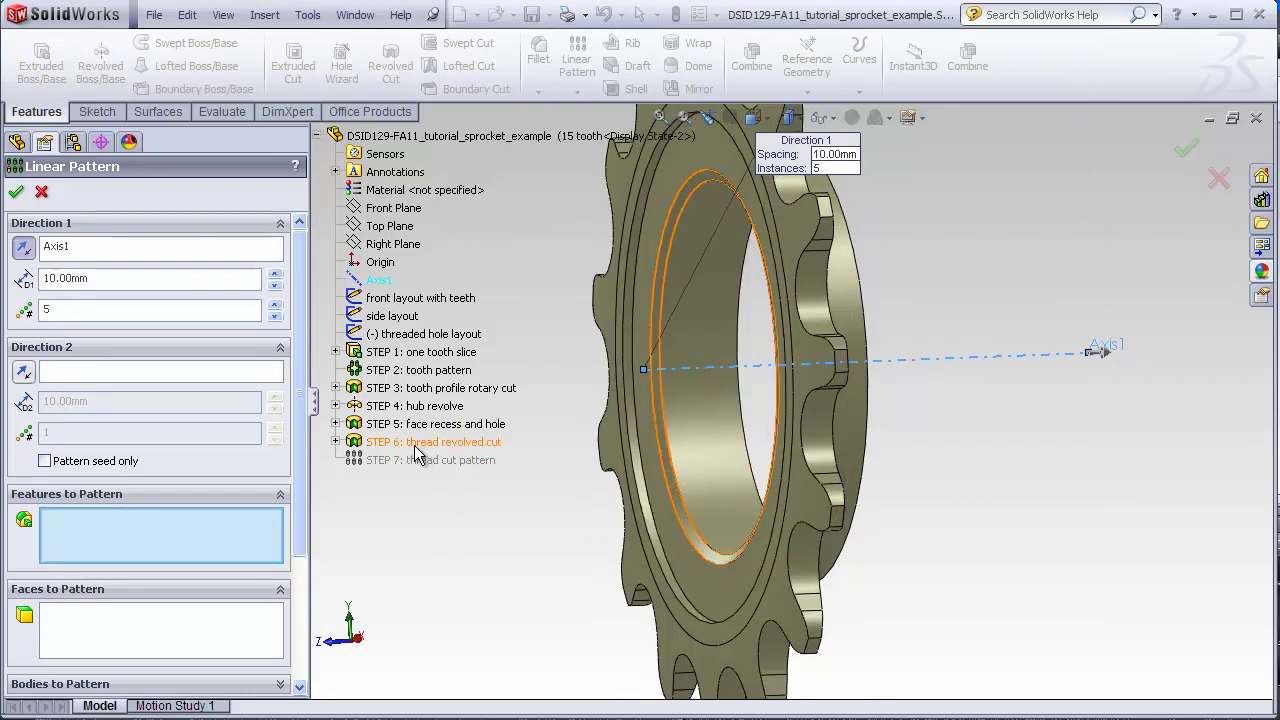
pyautogui.click(467, 447)
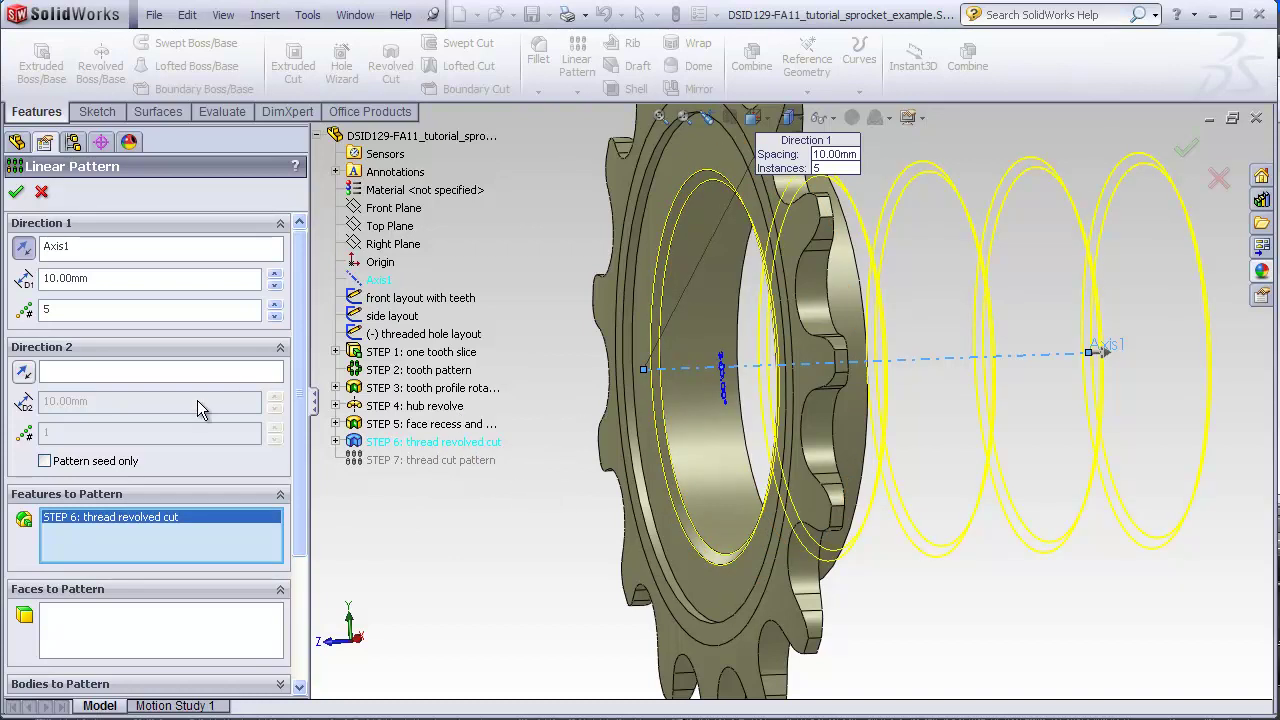
# - Set the pattern spacing to 1in/24 (1.05833333mm)
pyautogui.click(91, 278)
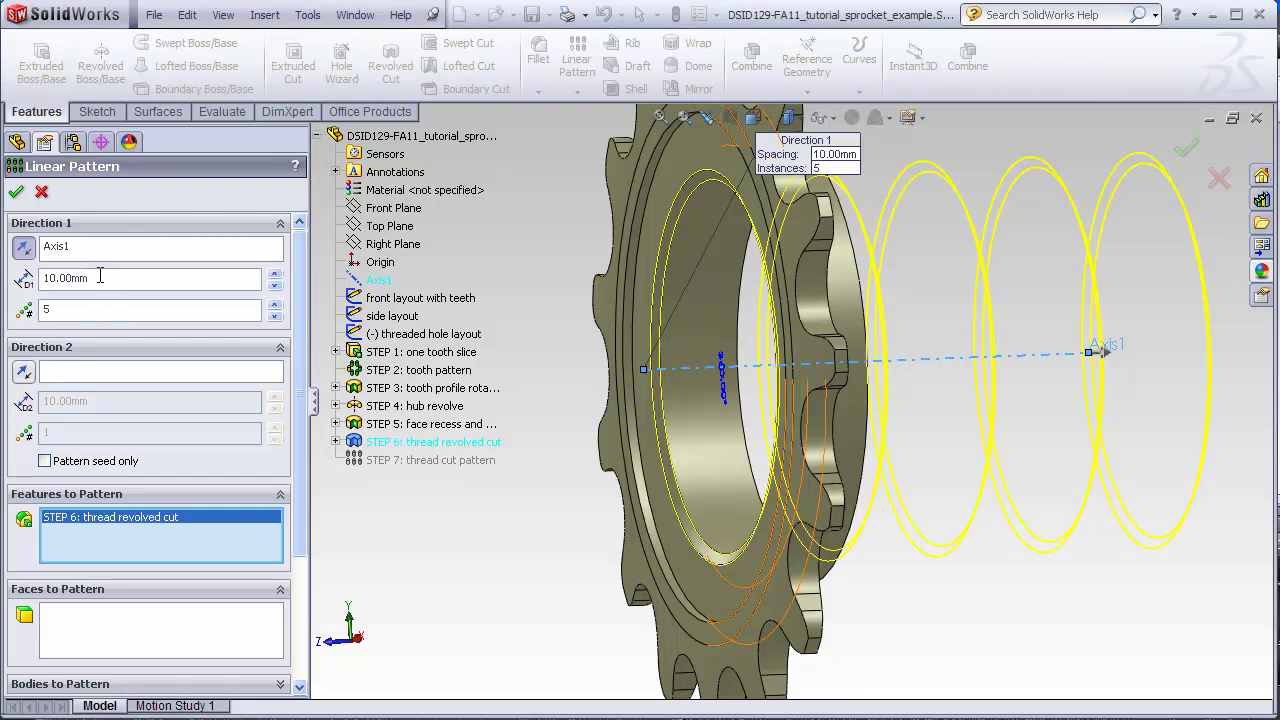
pyautogui.moveTo(70, 279); pyautogui.dragTo(44, 280)
pyautogui.write('1in/24')
pyautogui.press('Return')
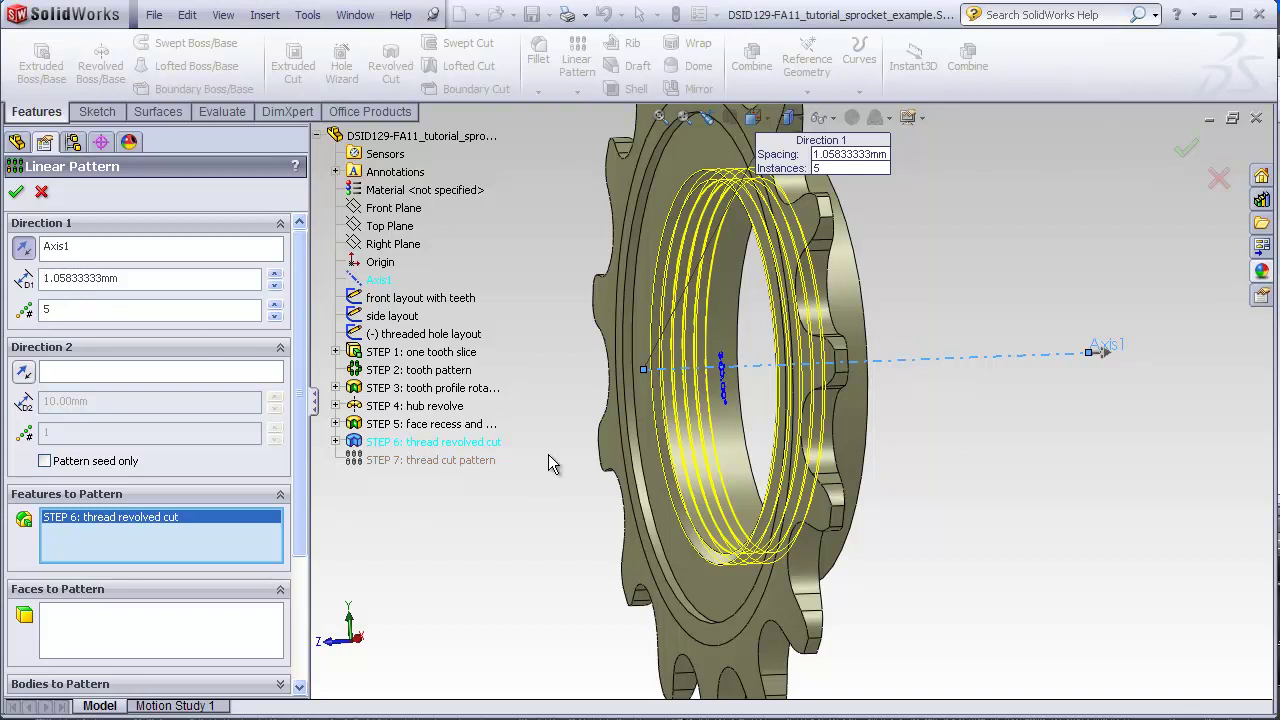
pyautogui.moveTo(641, 442); pyautogui.dragTo(560, 385, button='middle')
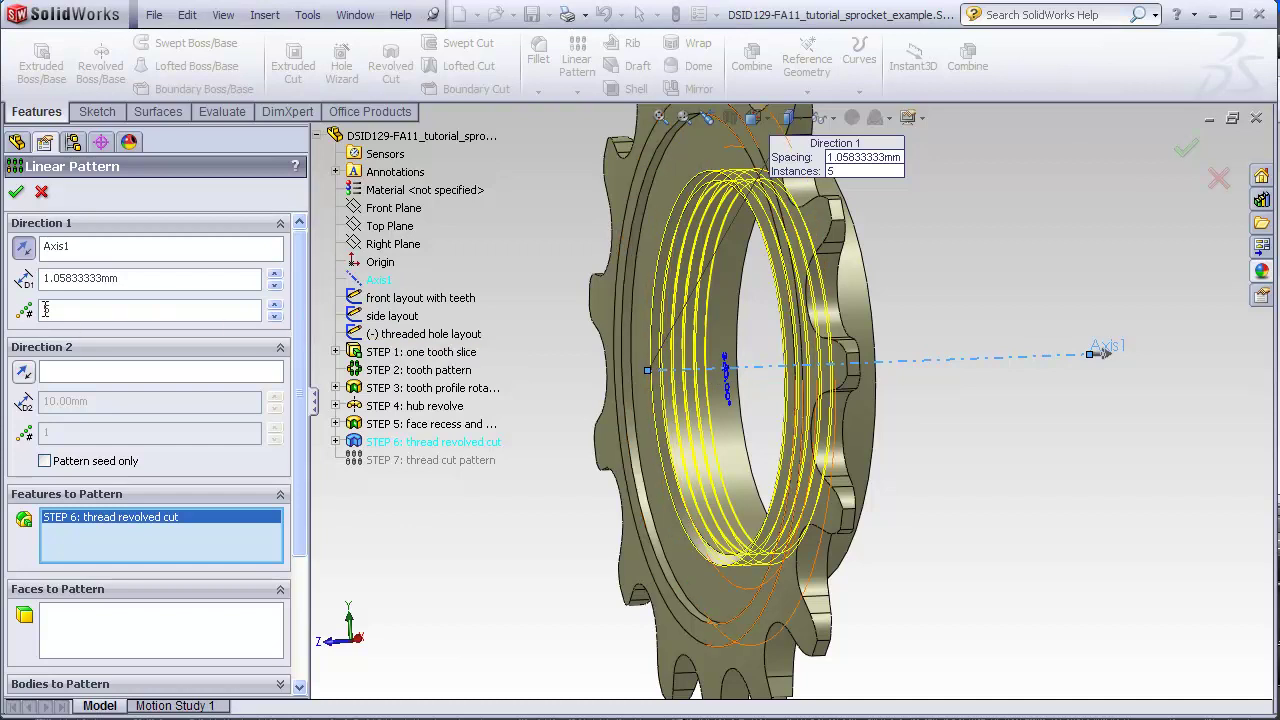
# - Raise the instance count to 8 and accept the linear pattern
pyautogui.click(274, 305)
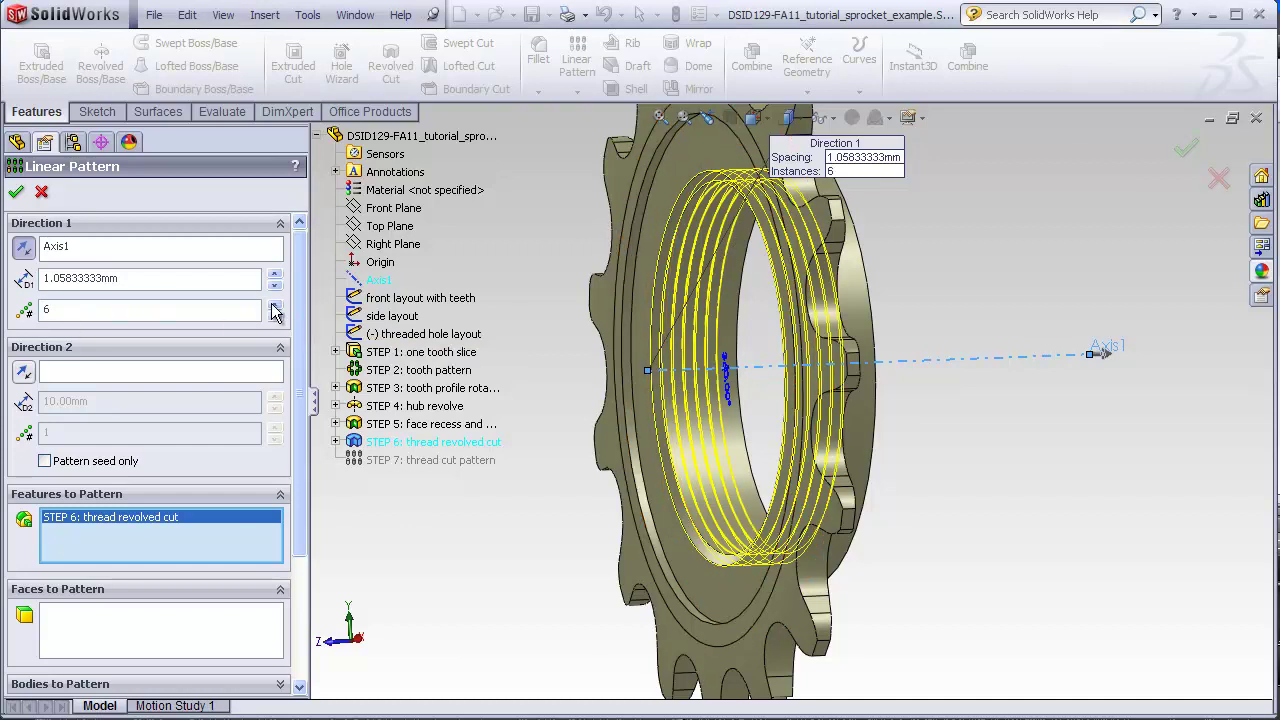
pyautogui.click(274, 305)
pyautogui.click(272, 305)
pyautogui.moveTo(554, 408); pyautogui.dragTo(640, 580, button='middle')
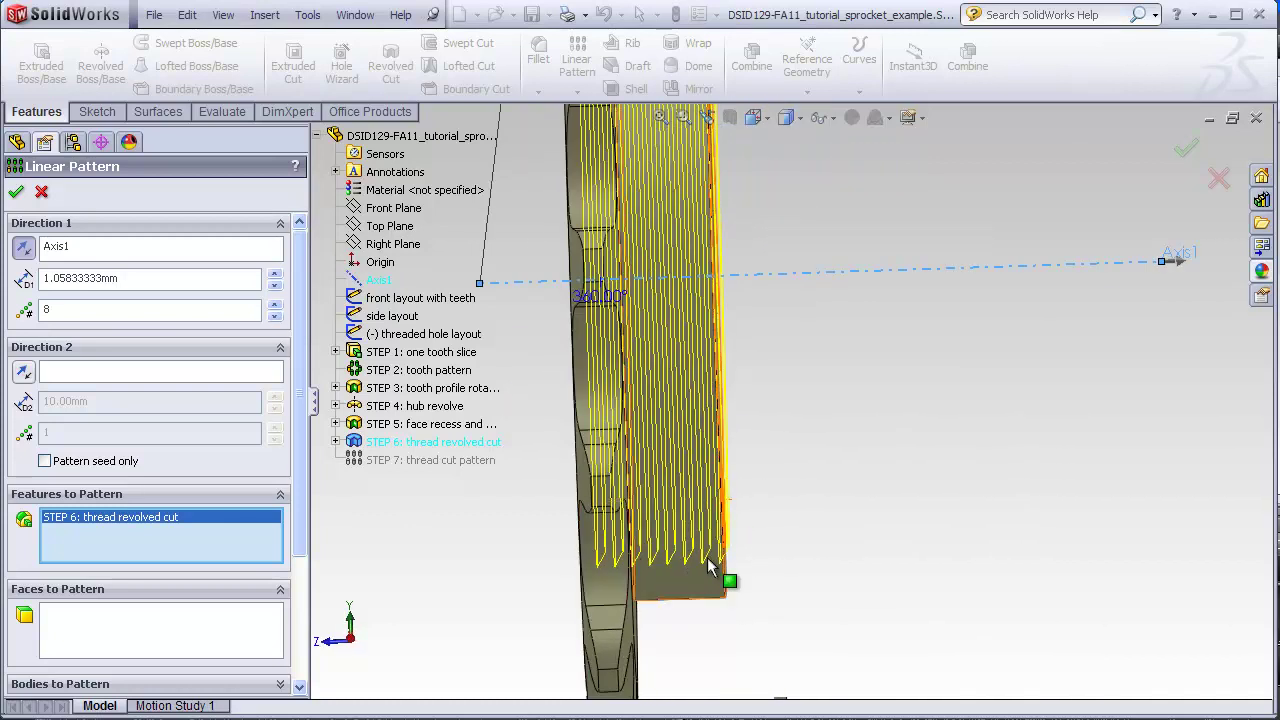
pyautogui.moveTo(778, 572); pyautogui.dragTo(749, 580, button='middle')
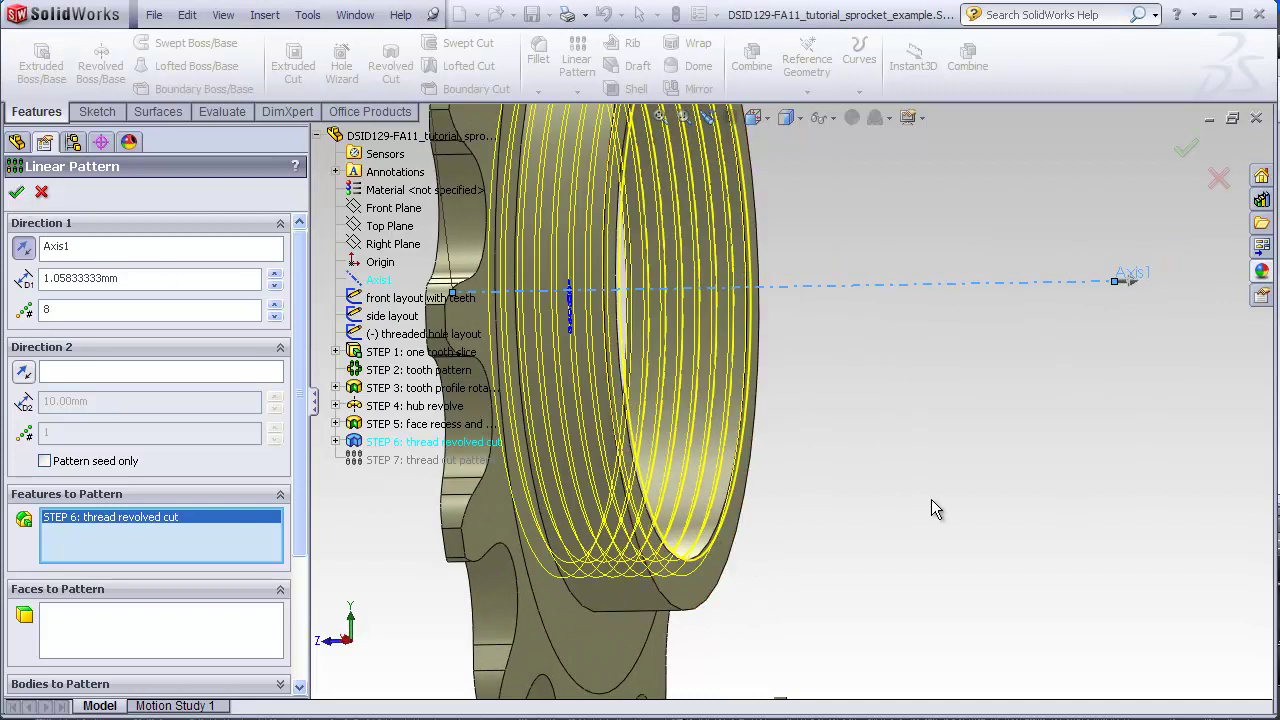
pyautogui.press('Return')
pyautogui.moveTo(848, 515); pyautogui.dragTo(937, 507, button='middle')
pyautogui.scroll(5, 937, 507)
pyautogui.press('f')
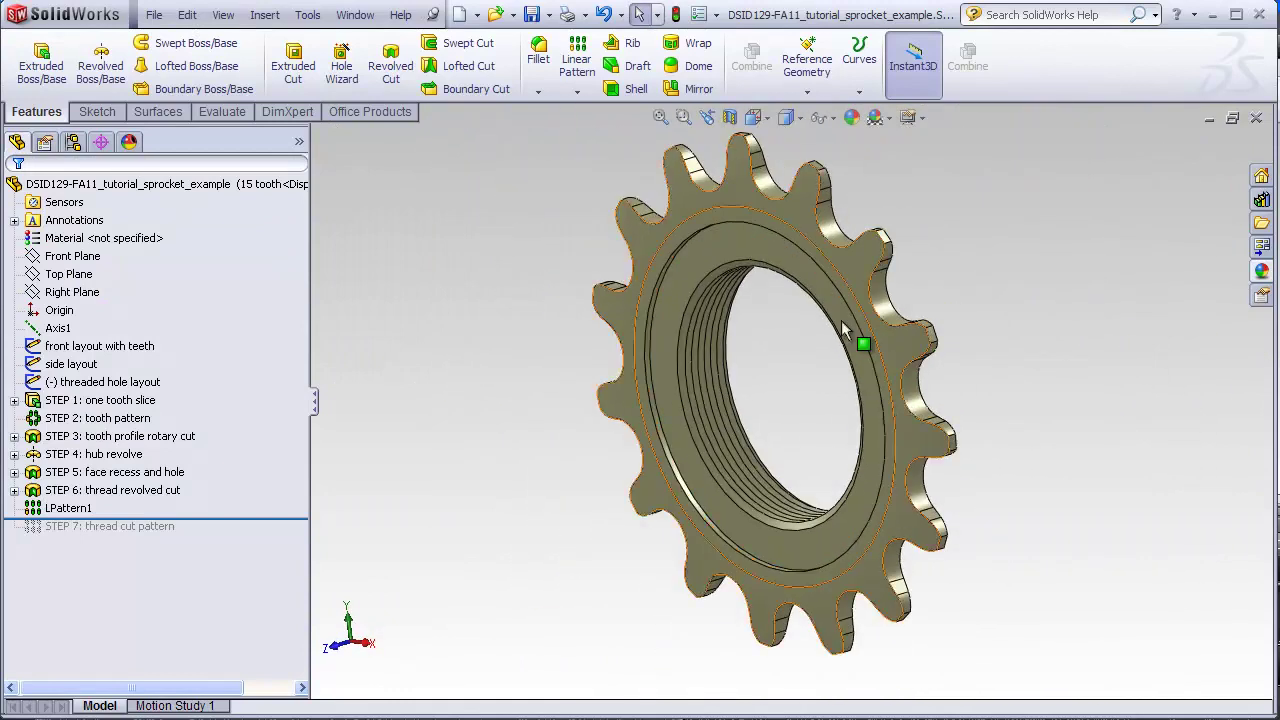
# - Section the sprocket along the Right Plane and turn it to a side view
pyautogui.click(80, 291)
pyautogui.click(731, 117)
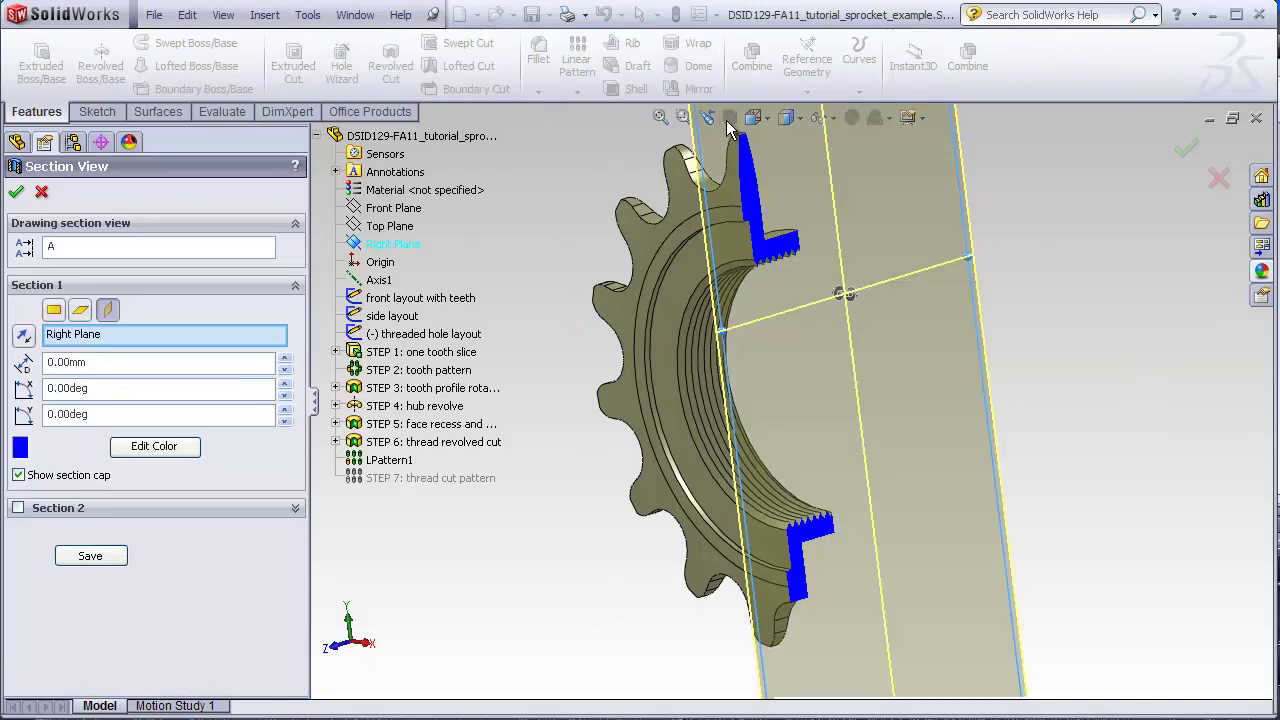
pyautogui.click(16, 191)
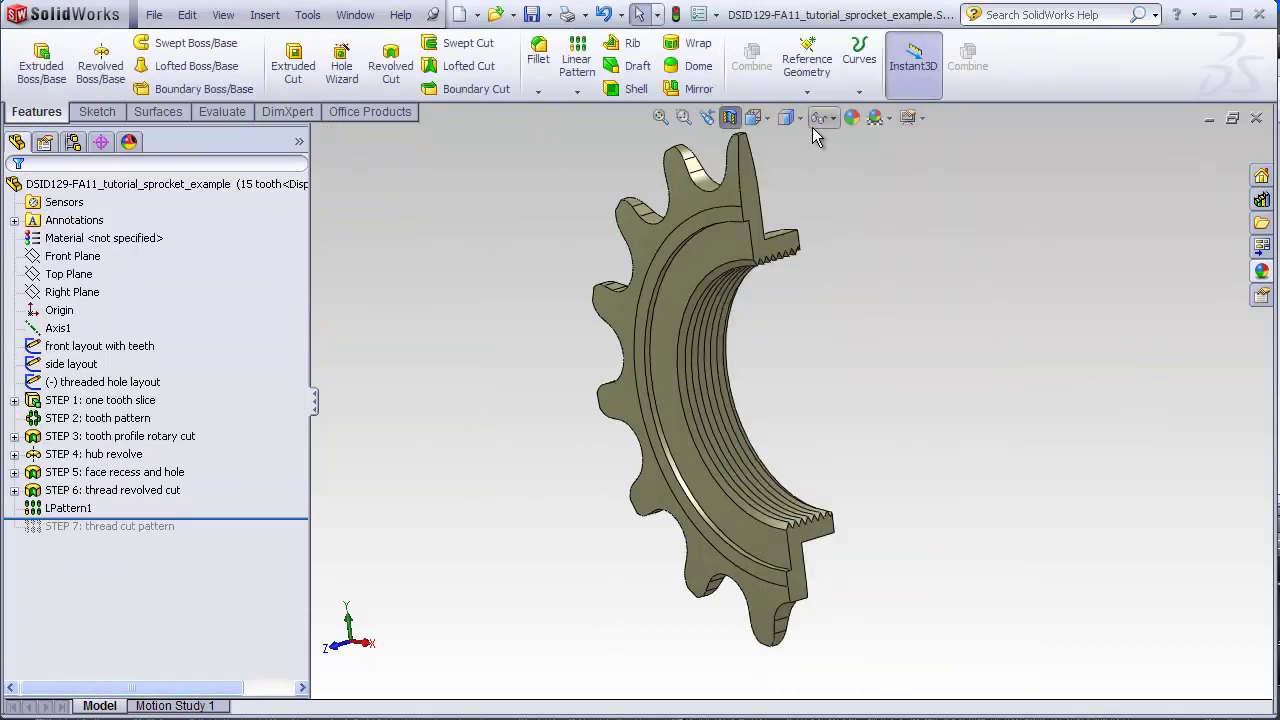
pyautogui.click(800, 118)
pyautogui.click(852, 190)
# - Zoom and orbit on the sectioned thread, then switch the section view off
pyautogui.scroll(-8, 773, 252)
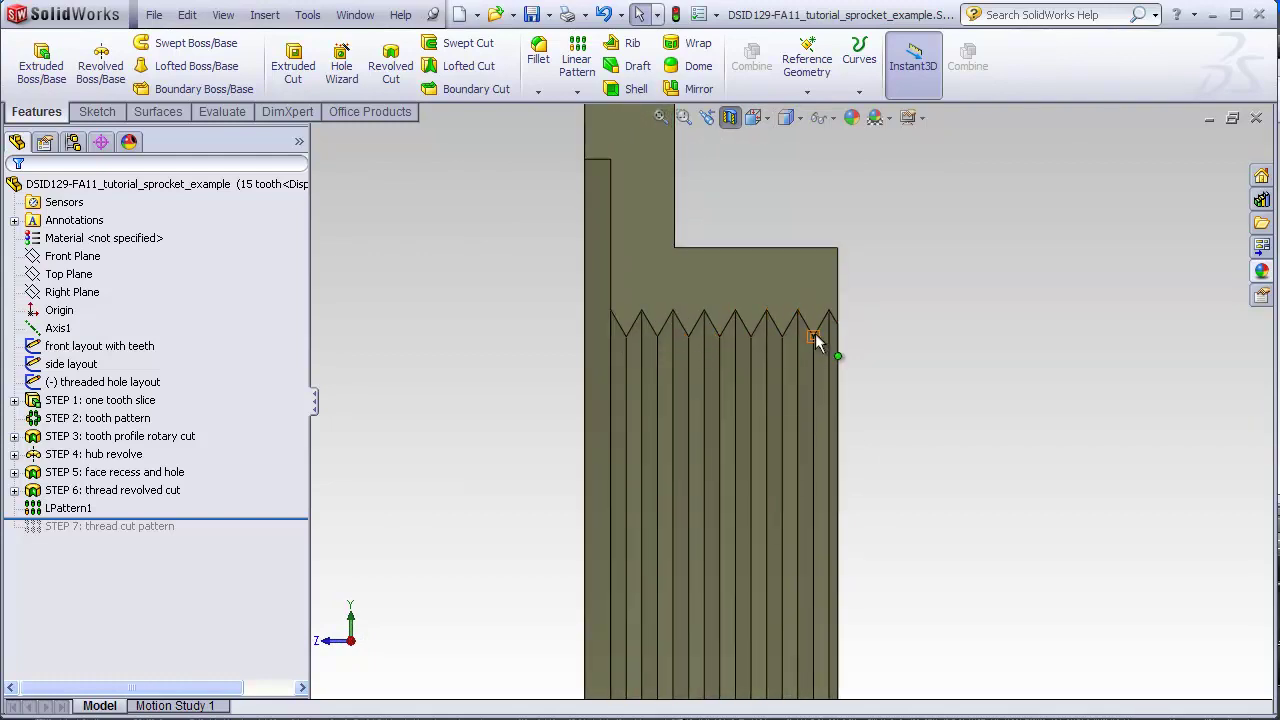
pyautogui.scroll(-3, 690, 348)
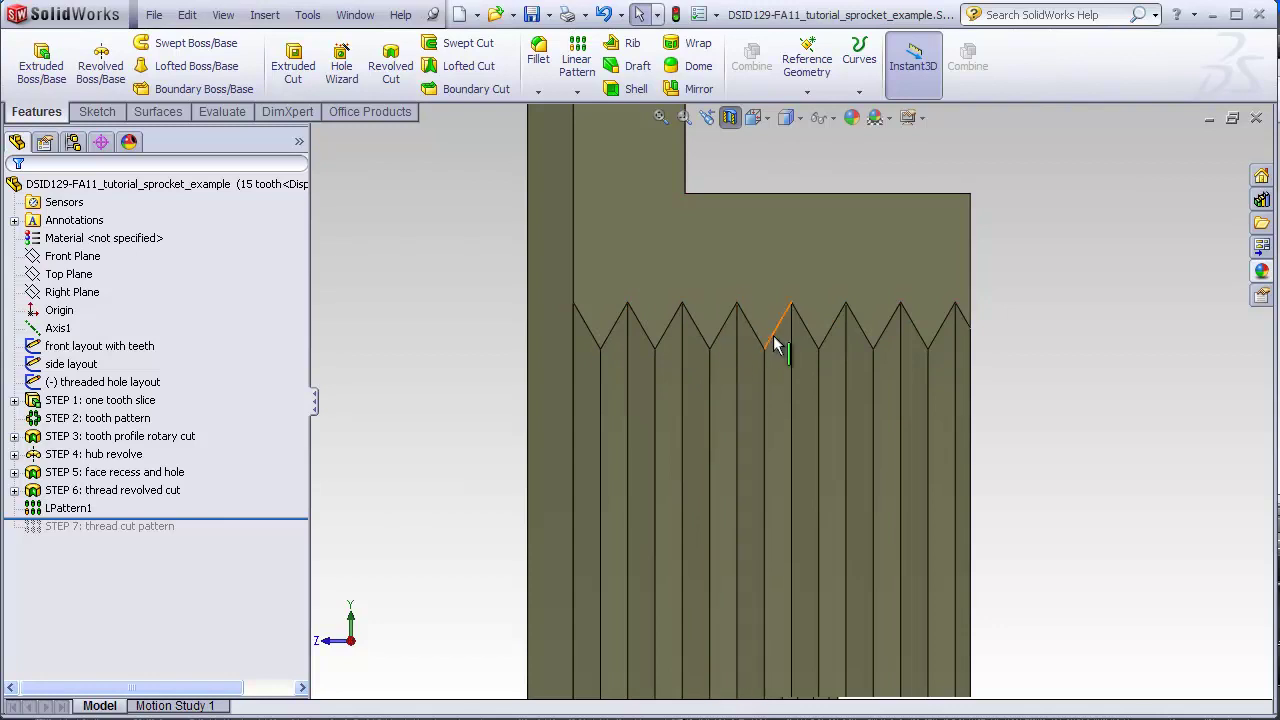
pyautogui.scroll(5, 815, 330)
pyautogui.moveTo(815, 330); pyautogui.dragTo(849, 547, button='middle')
pyautogui.scroll(3, 849, 547)
pyautogui.scroll(-1, 850, 560)
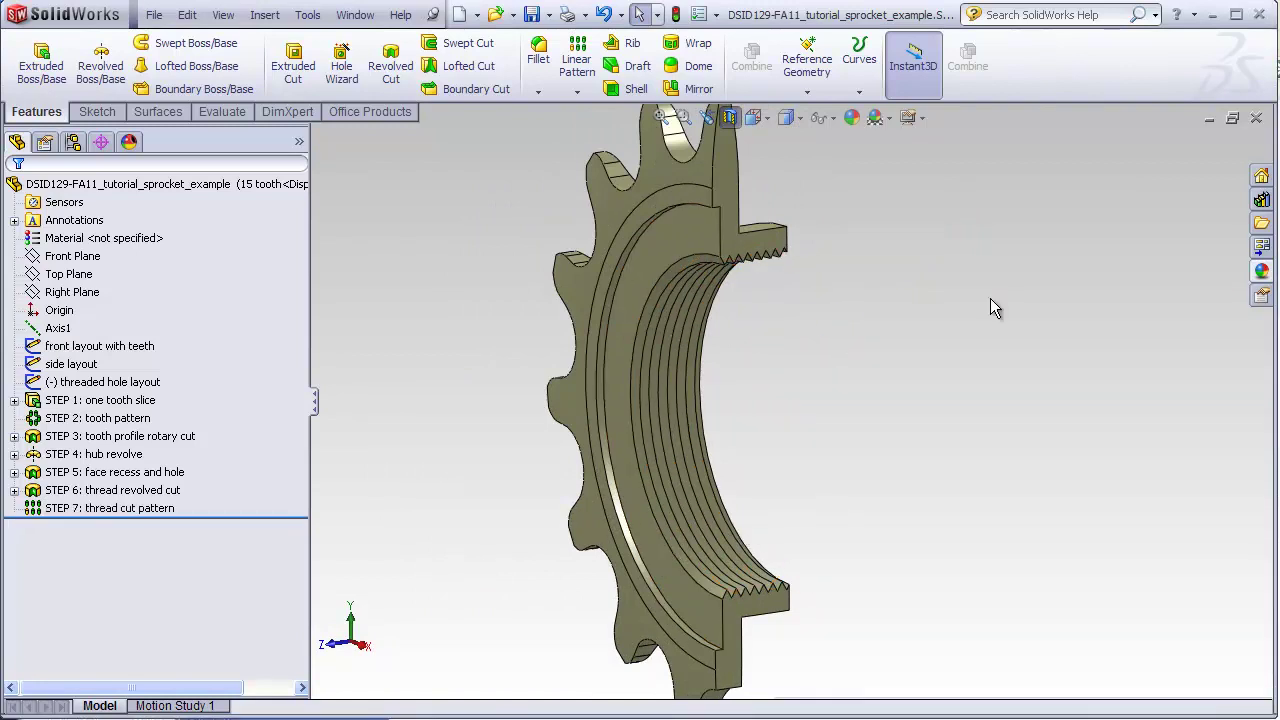
pyautogui.click(728, 117)
pyautogui.scroll(3, 906, 373)
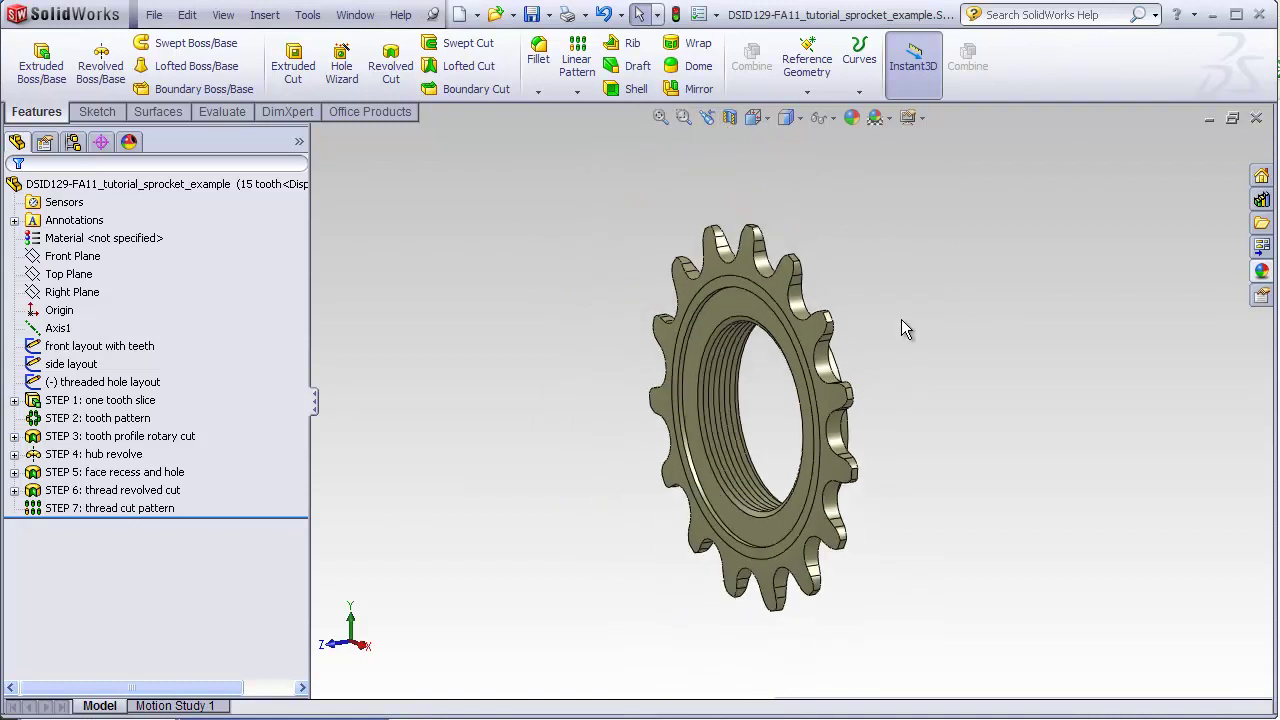
# - Turn to the Front view and show the ConfigurationManager with the 15 tooth configuration
pyautogui.click(766, 118)
pyautogui.click(781, 182)
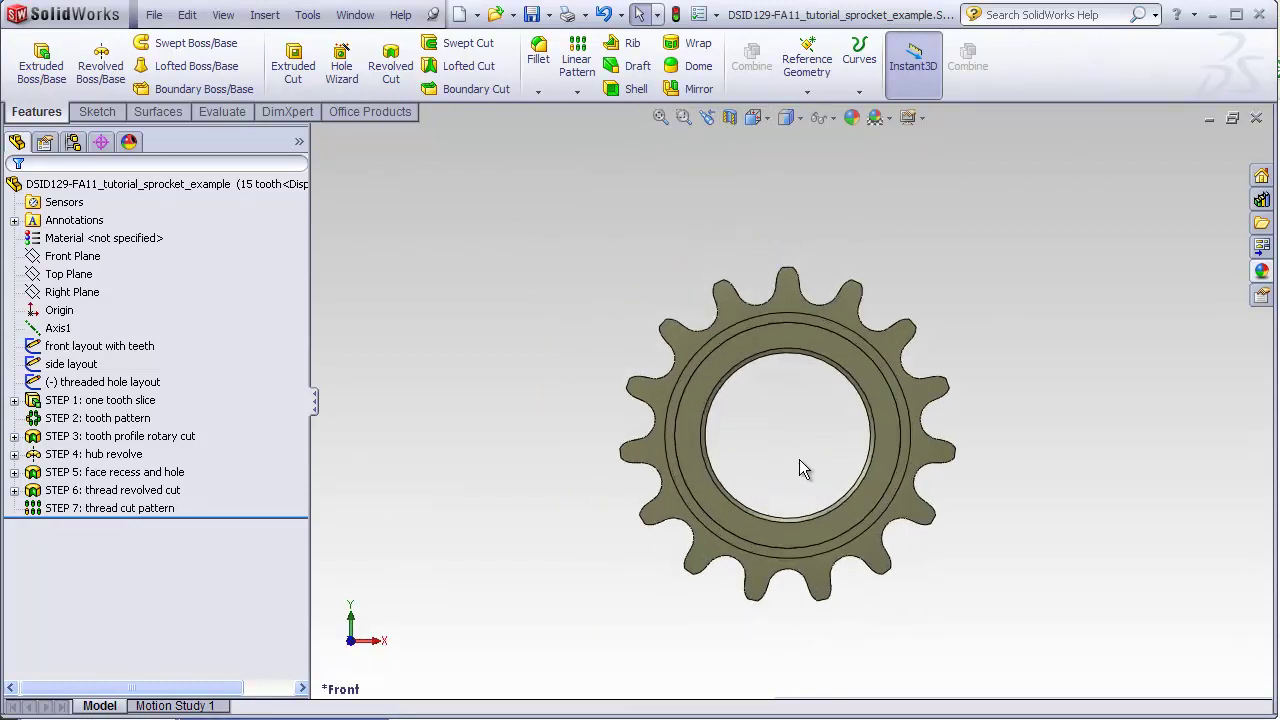
pyautogui.click(73, 143)
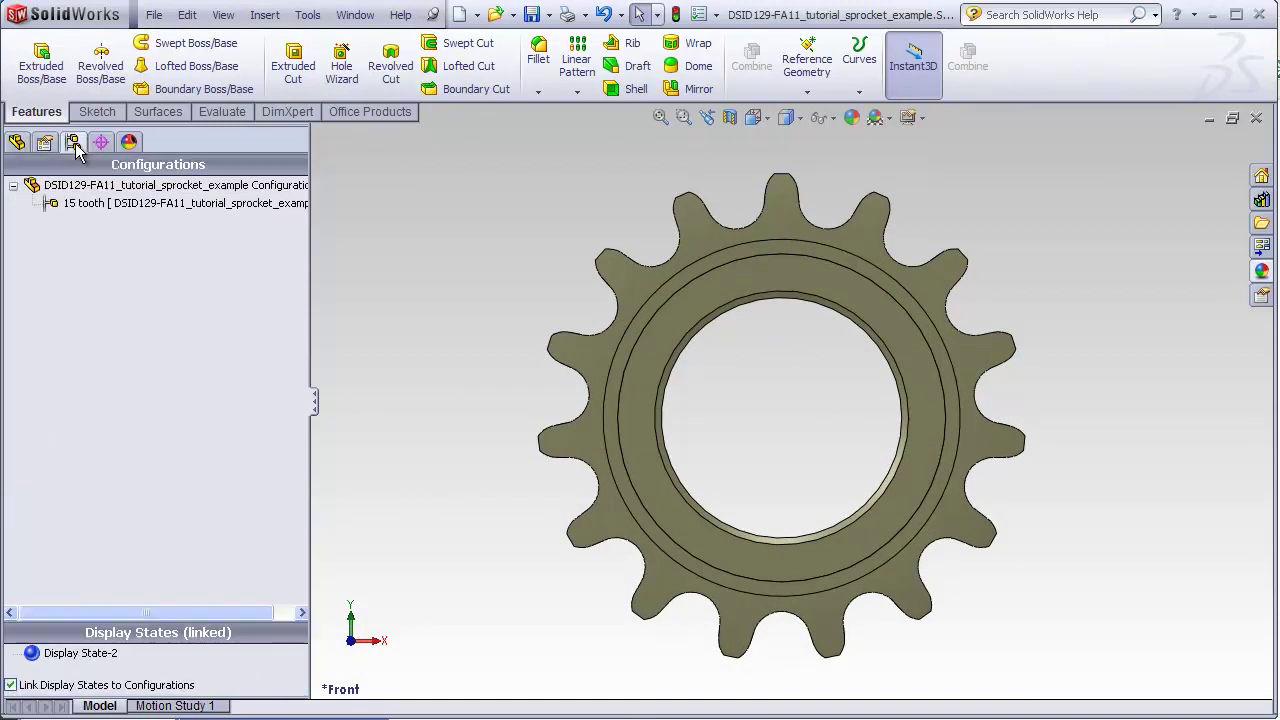
pyautogui.click(80, 185)
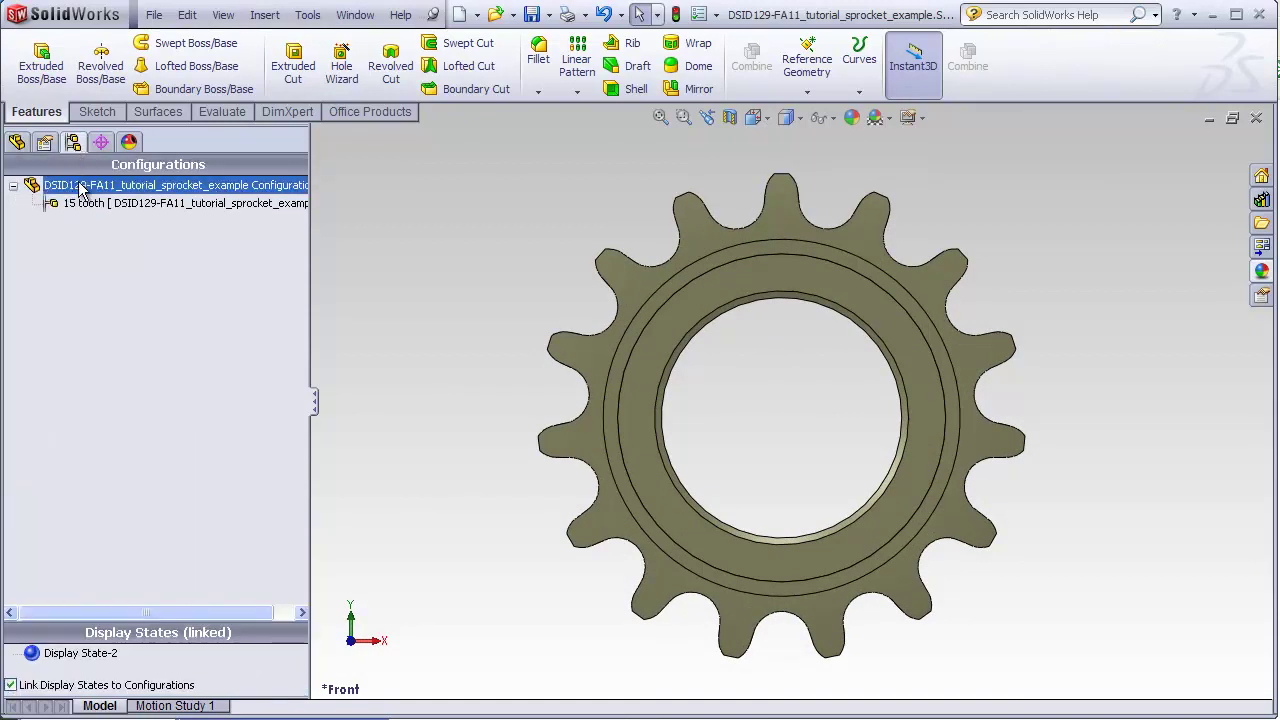
pyautogui.click(94, 203)
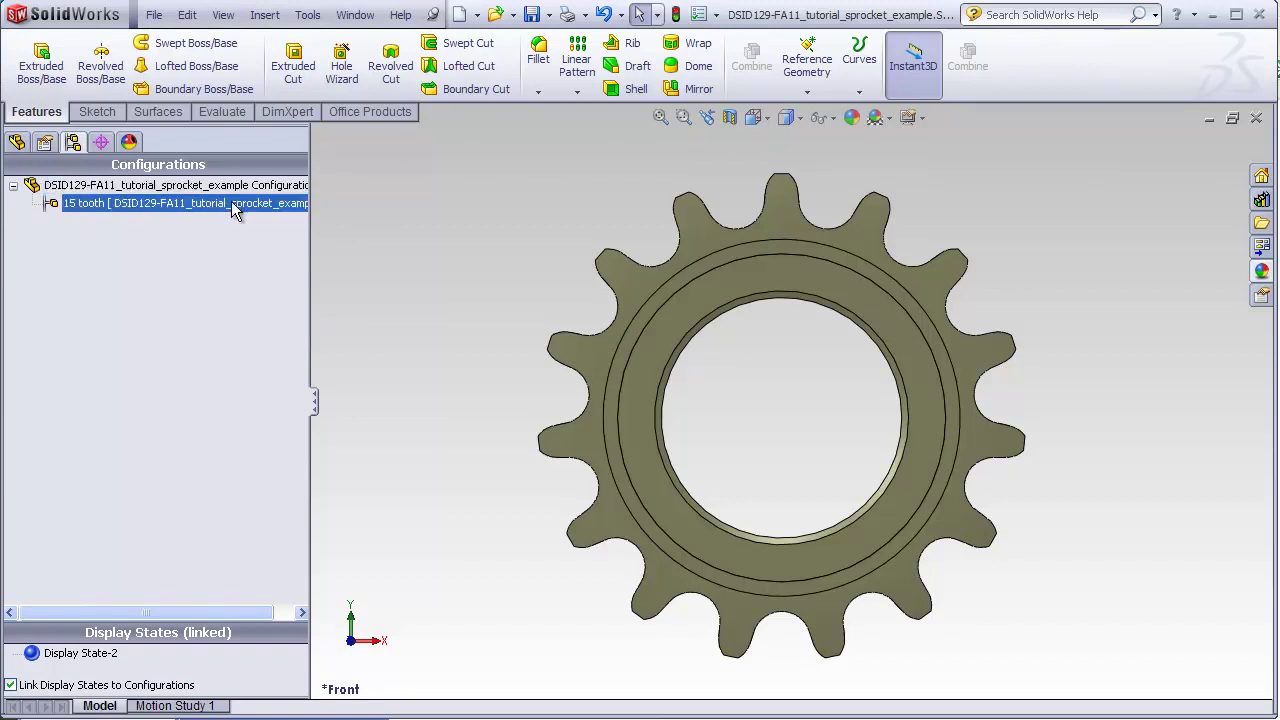
# - Add the 16 tooth and 17 tooth configurations under the part root
pyautogui.click(101, 188)
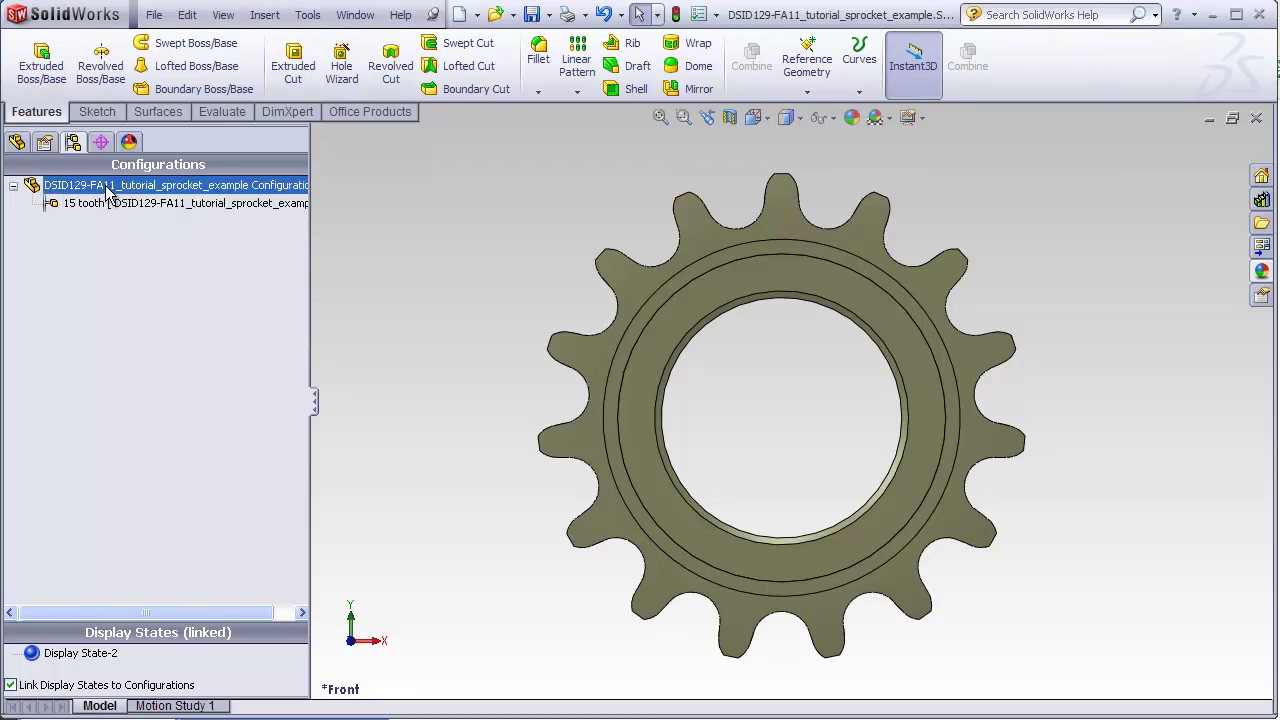
pyautogui.rightClick(108, 193)
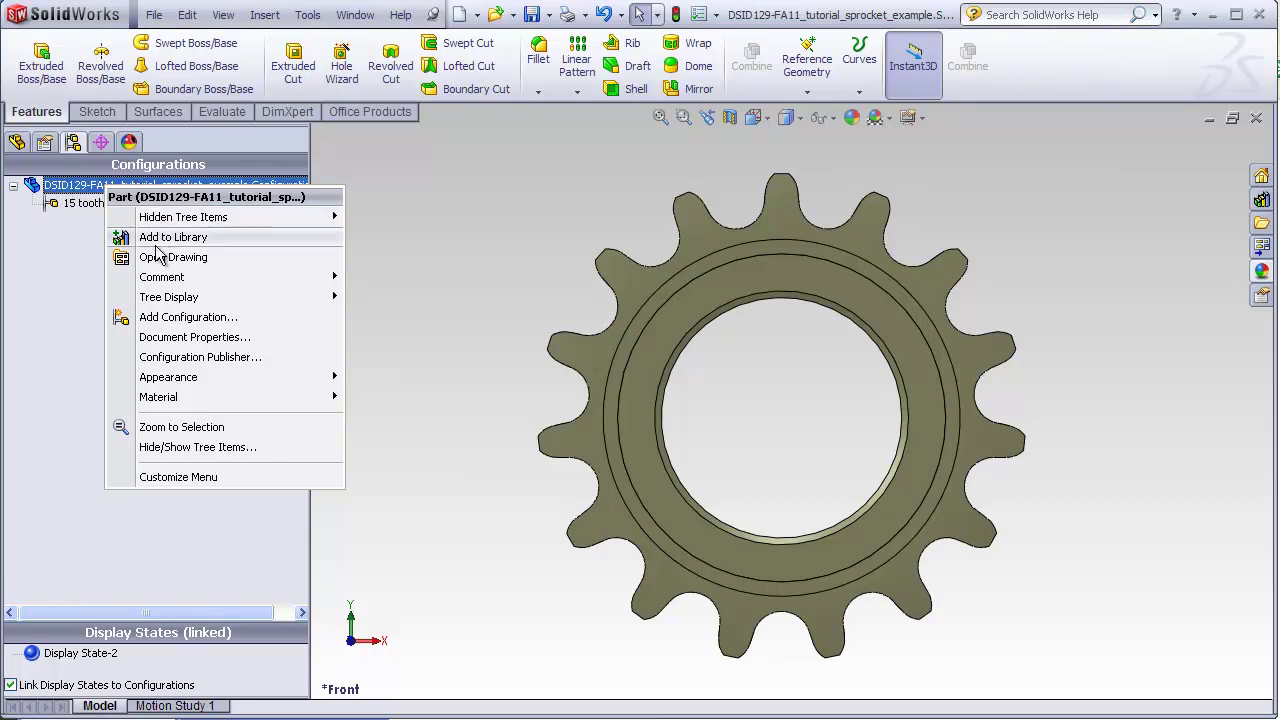
pyautogui.click(170, 316)
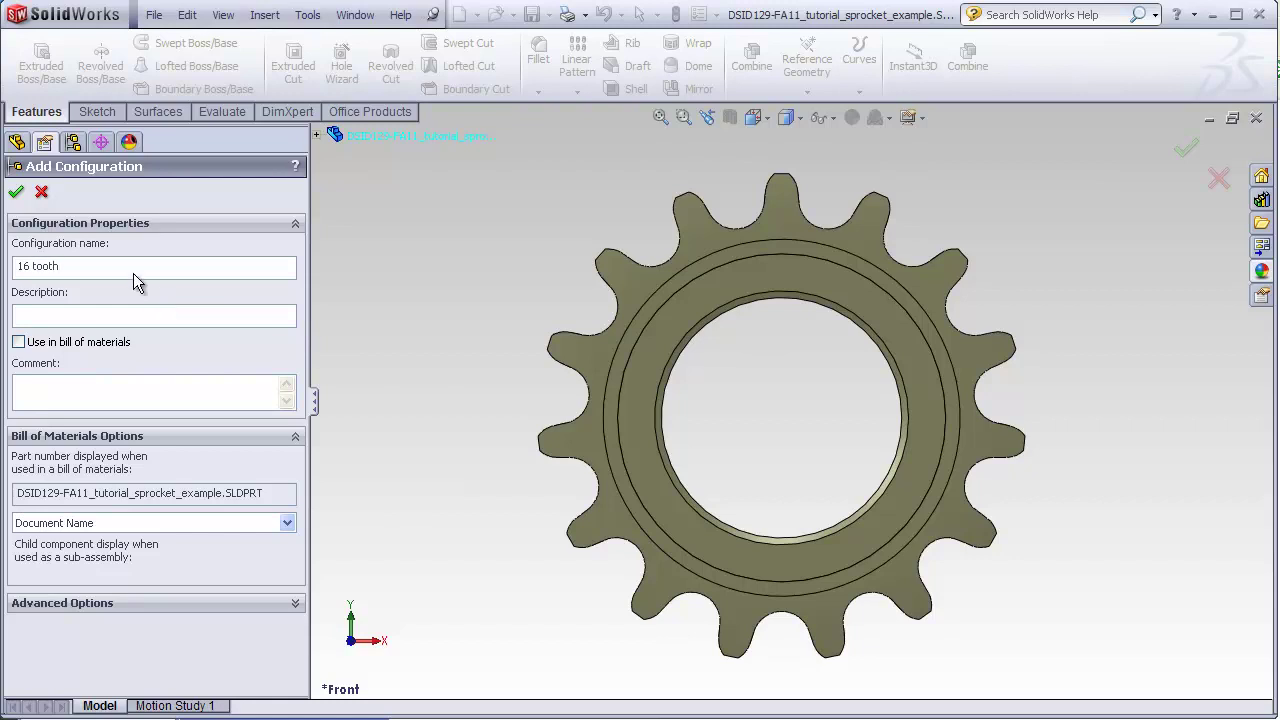
pyautogui.click(16, 191)
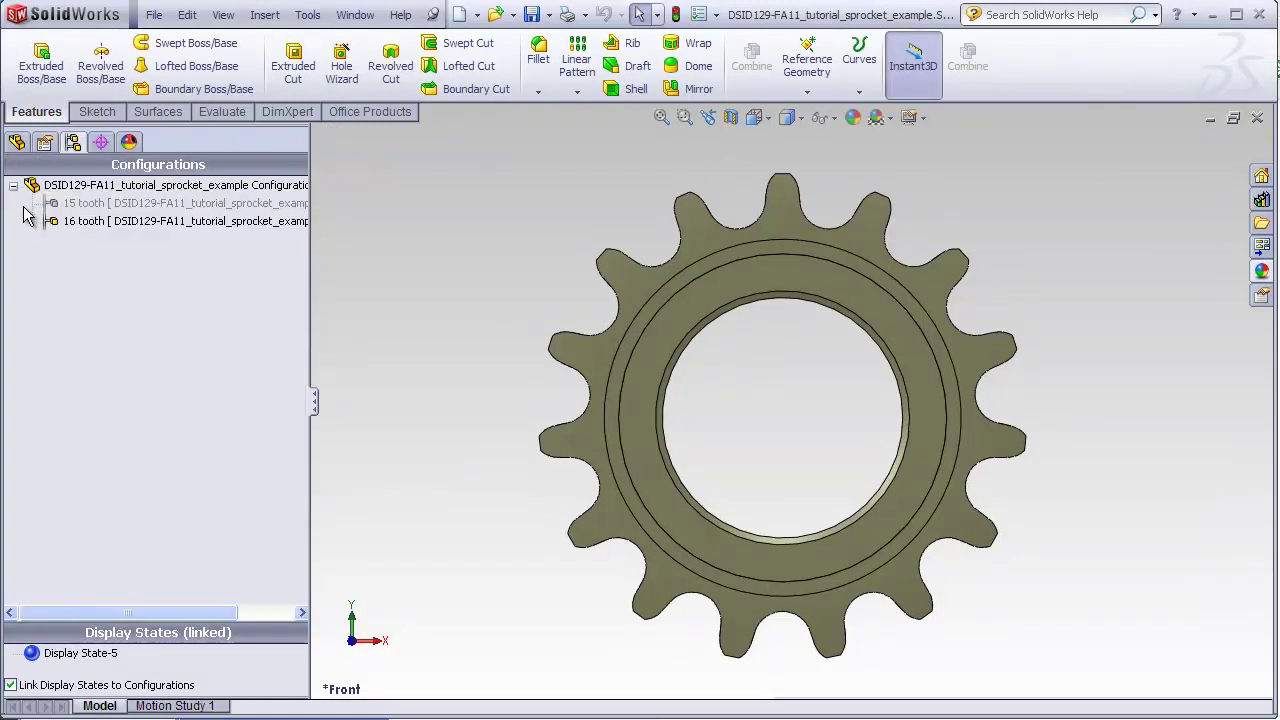
pyautogui.click(95, 187)
pyautogui.rightClick(95, 187)
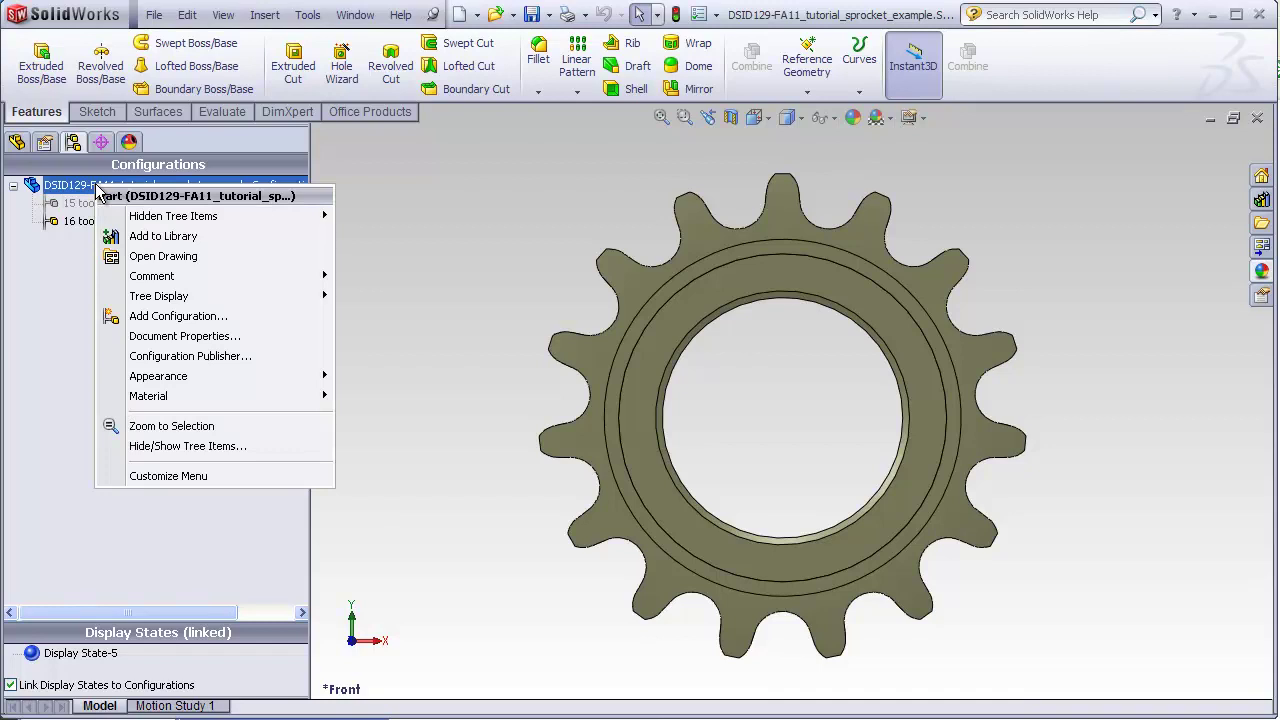
pyautogui.click(145, 313)
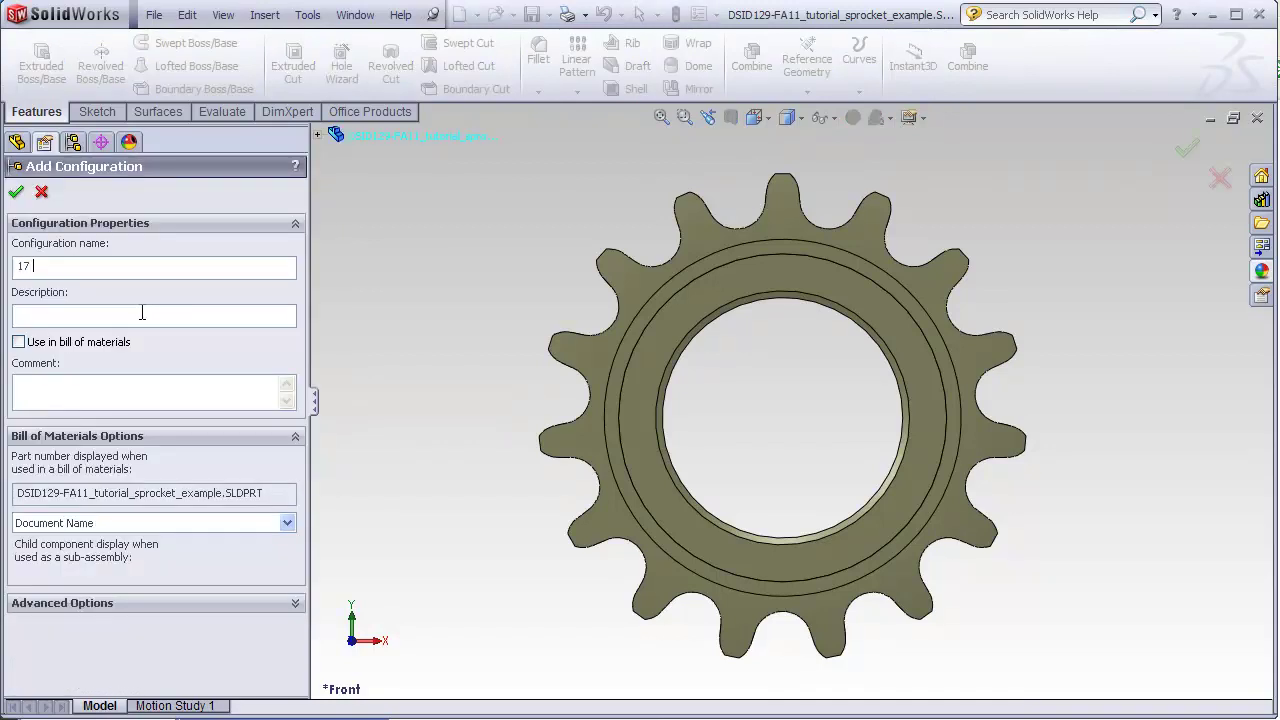
pyautogui.click(16, 192)
# - Add an '18 tooth' configuration
pyautogui.click(84, 185)
pyautogui.rightClick(84, 185)
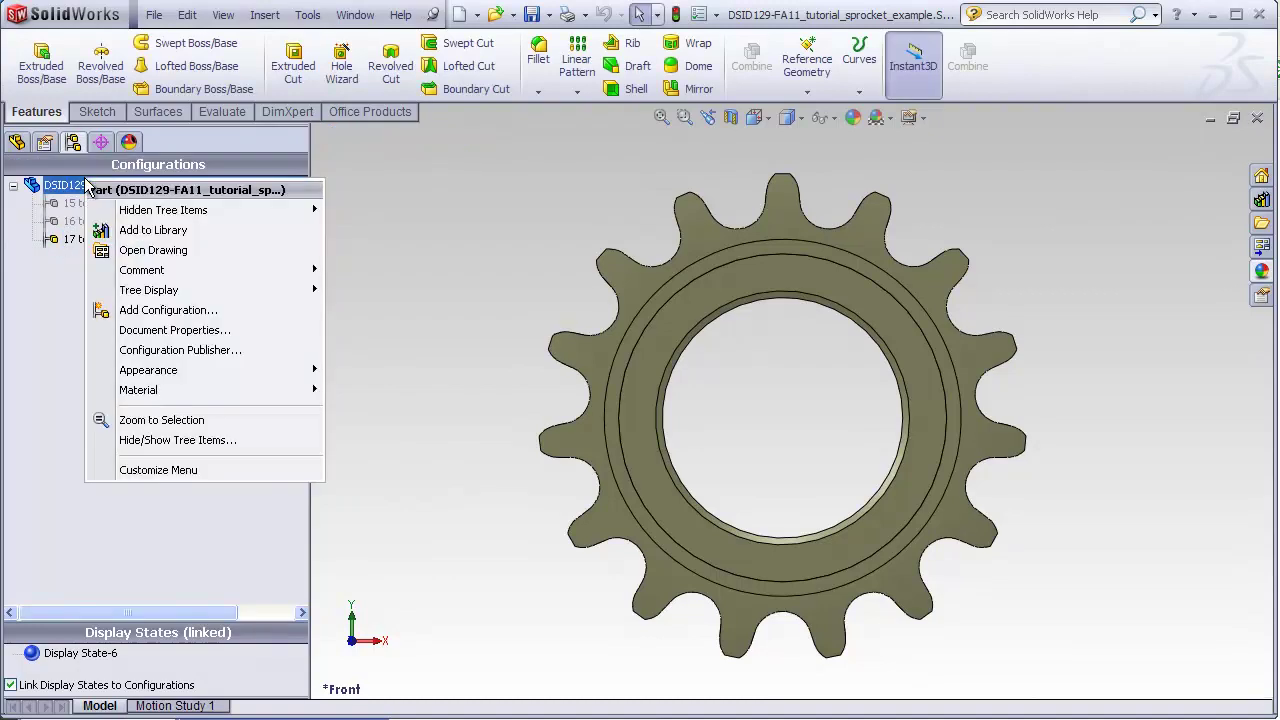
pyautogui.click(155, 312)
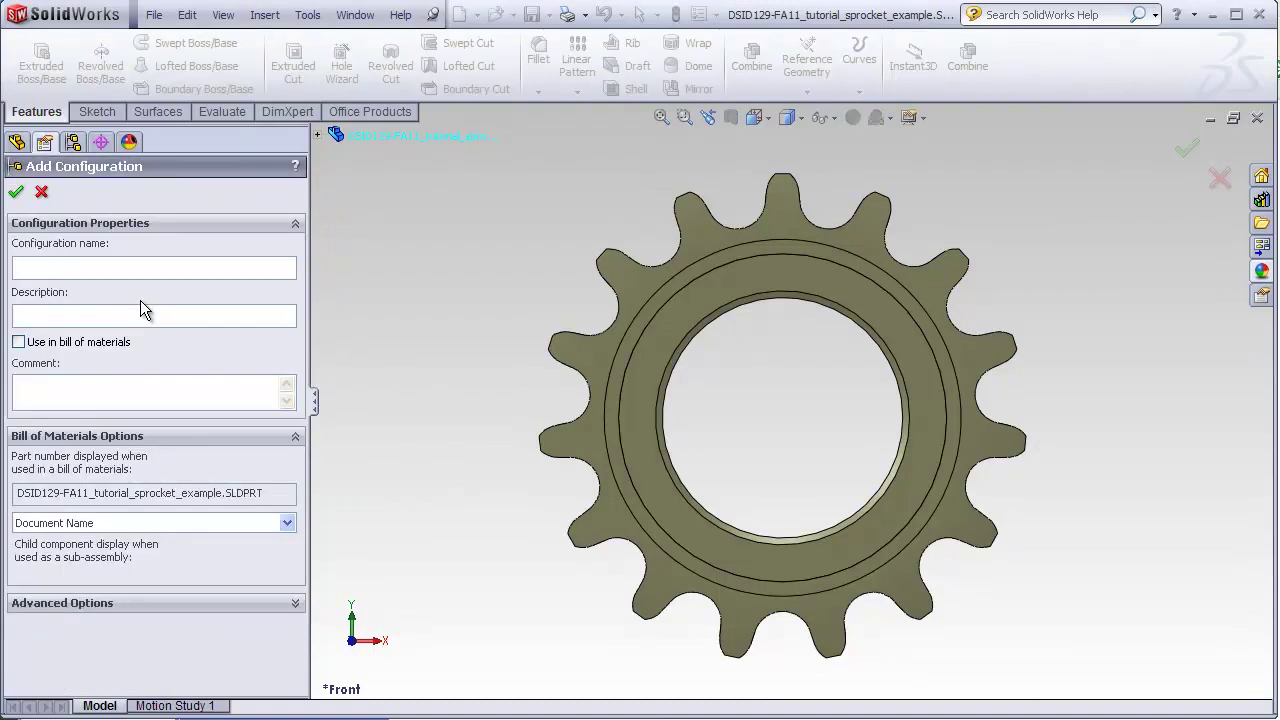
pyautogui.write('18 tooth')
pyautogui.click(16, 192)
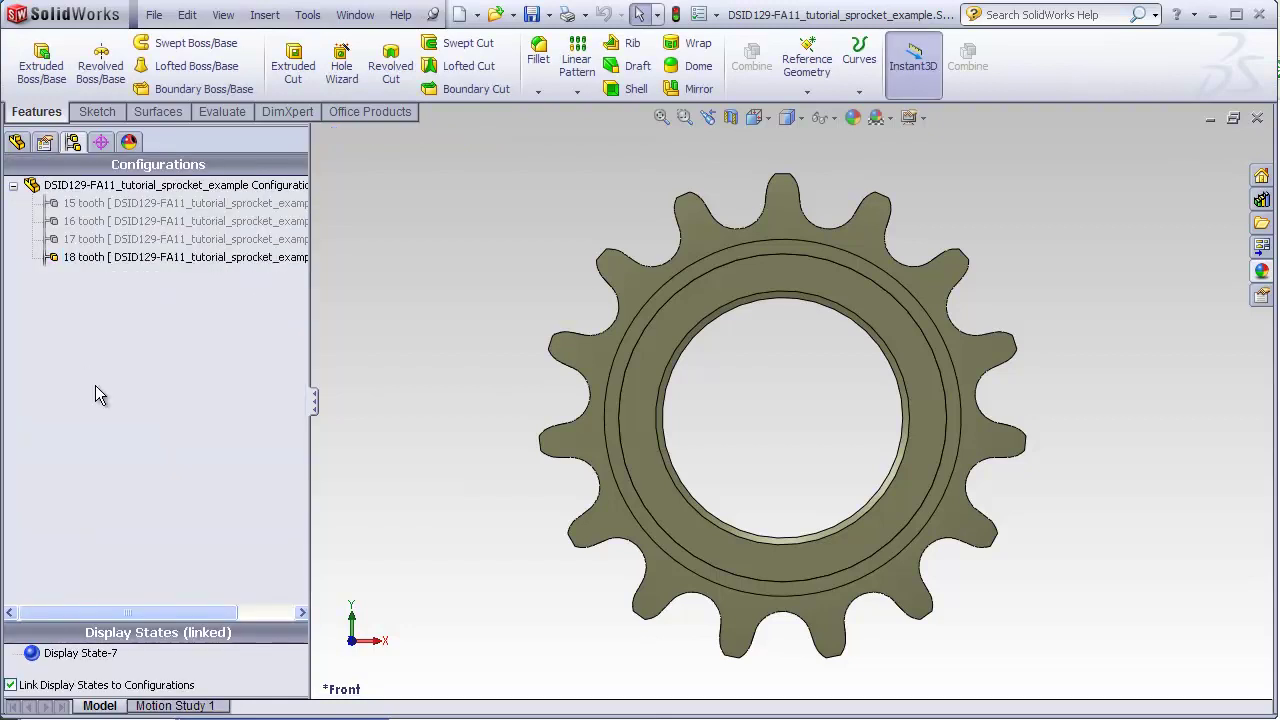
pyautogui.click(66, 190)
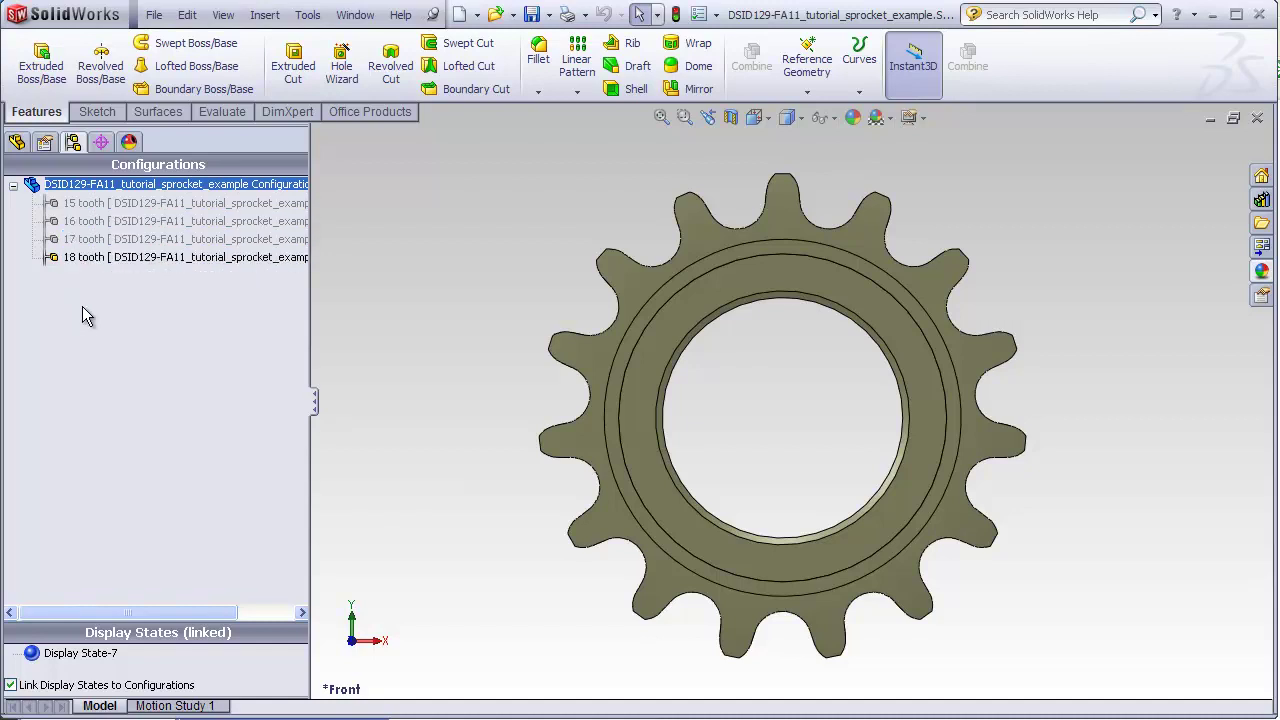
# - Activate the 16 tooth configuration and bring up the 'front layout with teeth' sketch's options
pyautogui.doubleClick(118, 225)
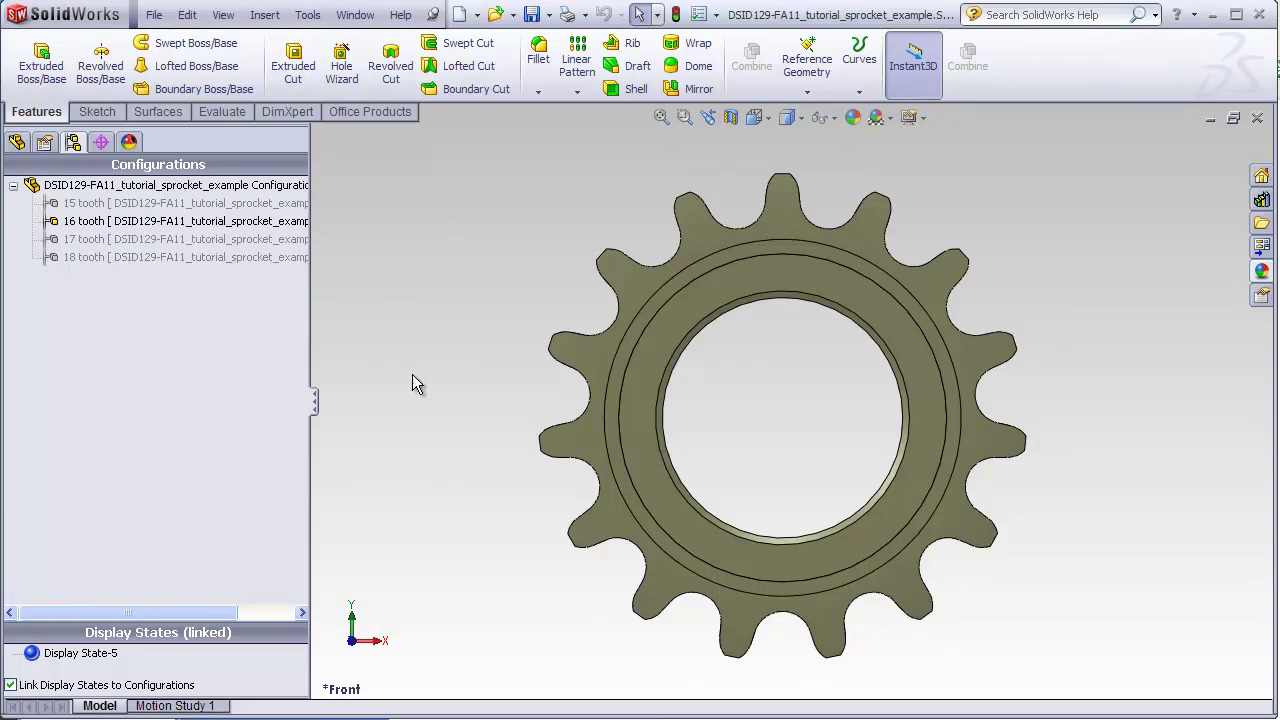
pyautogui.click(16, 143)
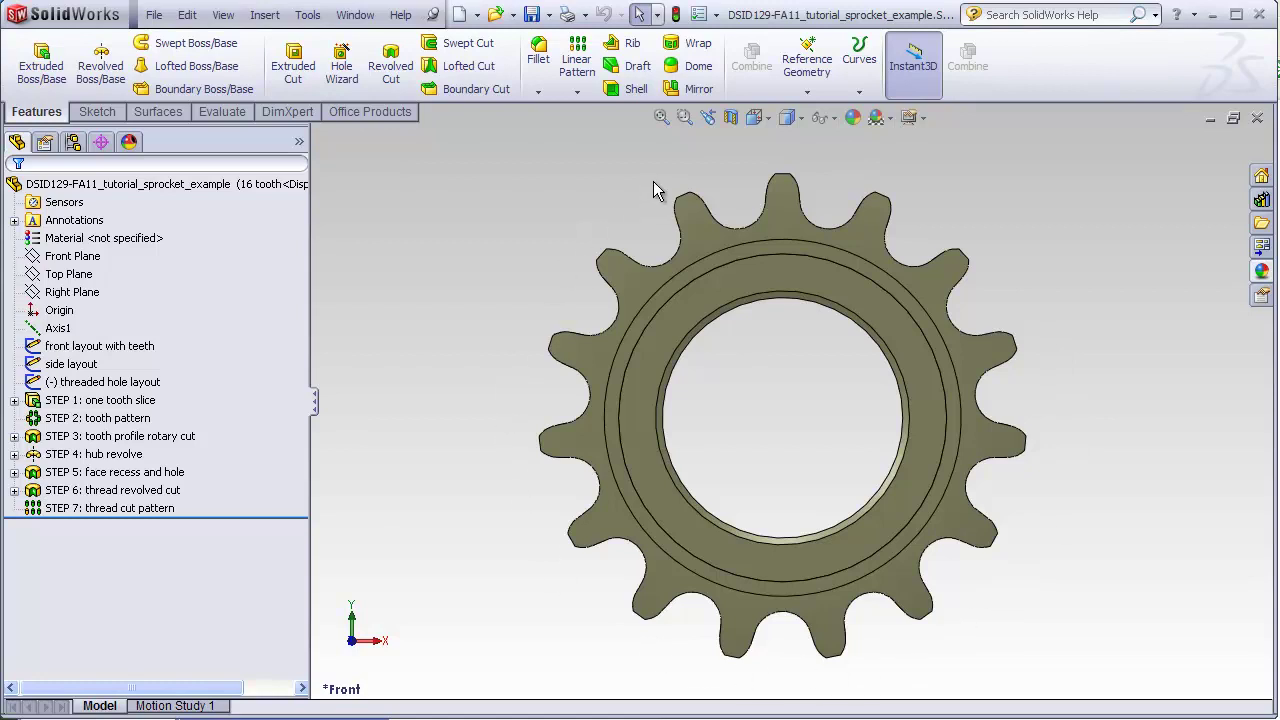
pyautogui.click(150, 346)
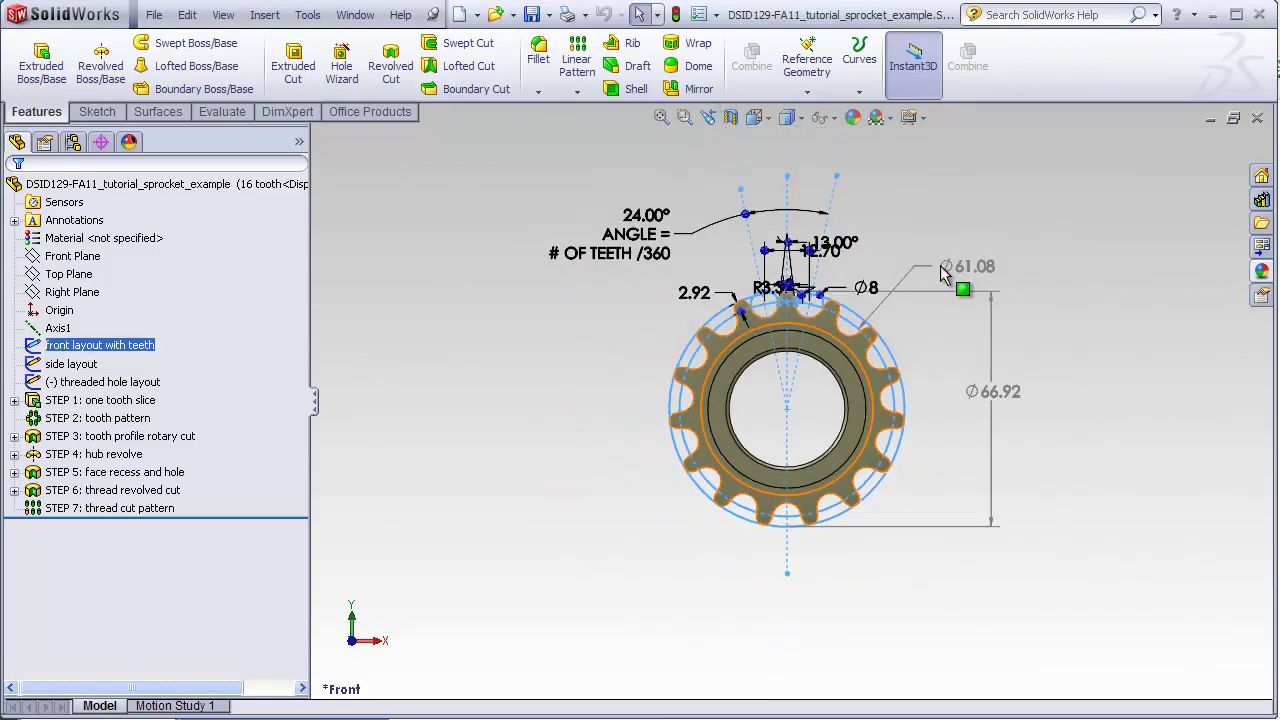
pyautogui.press('f')
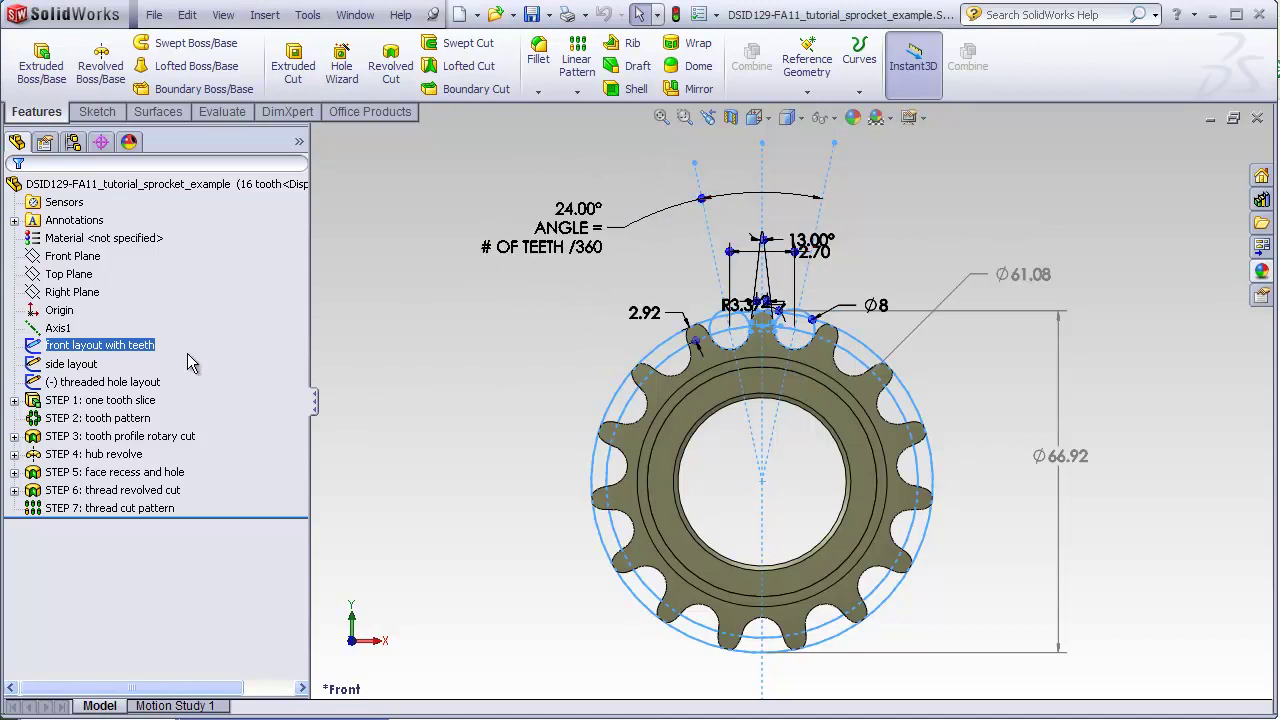
pyautogui.rightClick(152, 348)
# - Edit the sketch's 24° wedge angle dimension, scoping the change to This Configuration
pyautogui.click(158, 290)
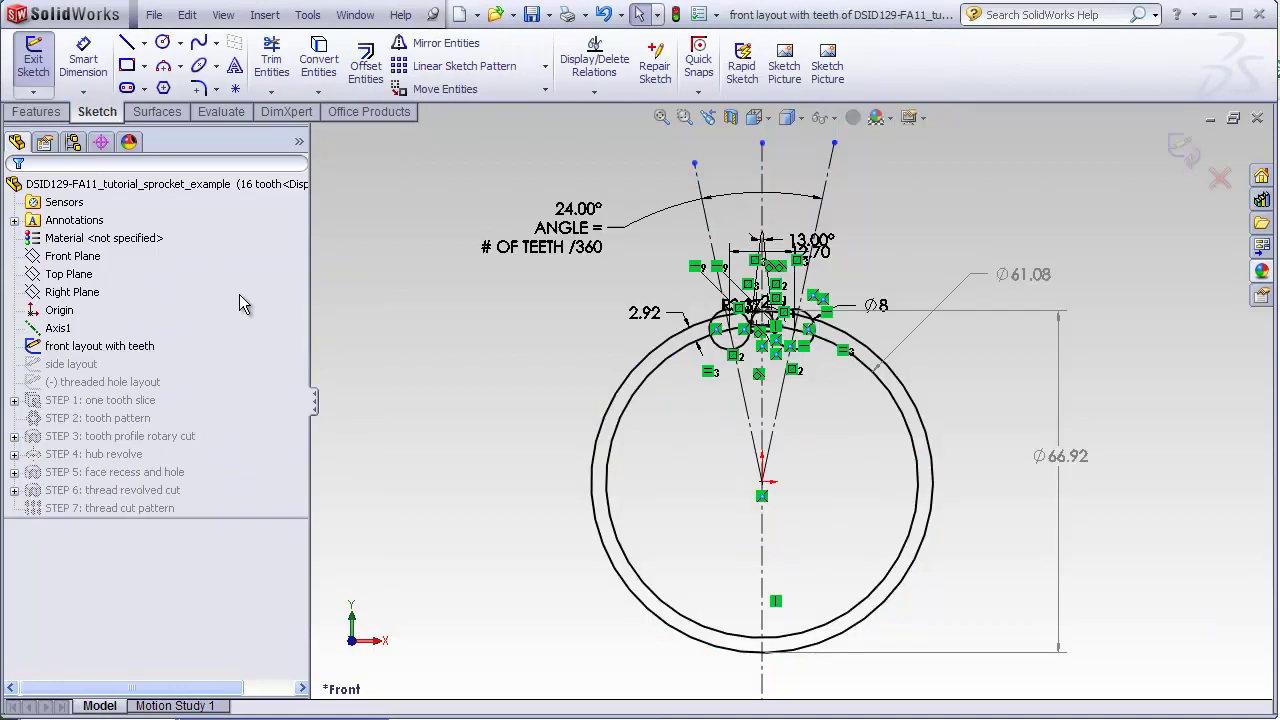
pyautogui.scroll(-2, 639, 190)
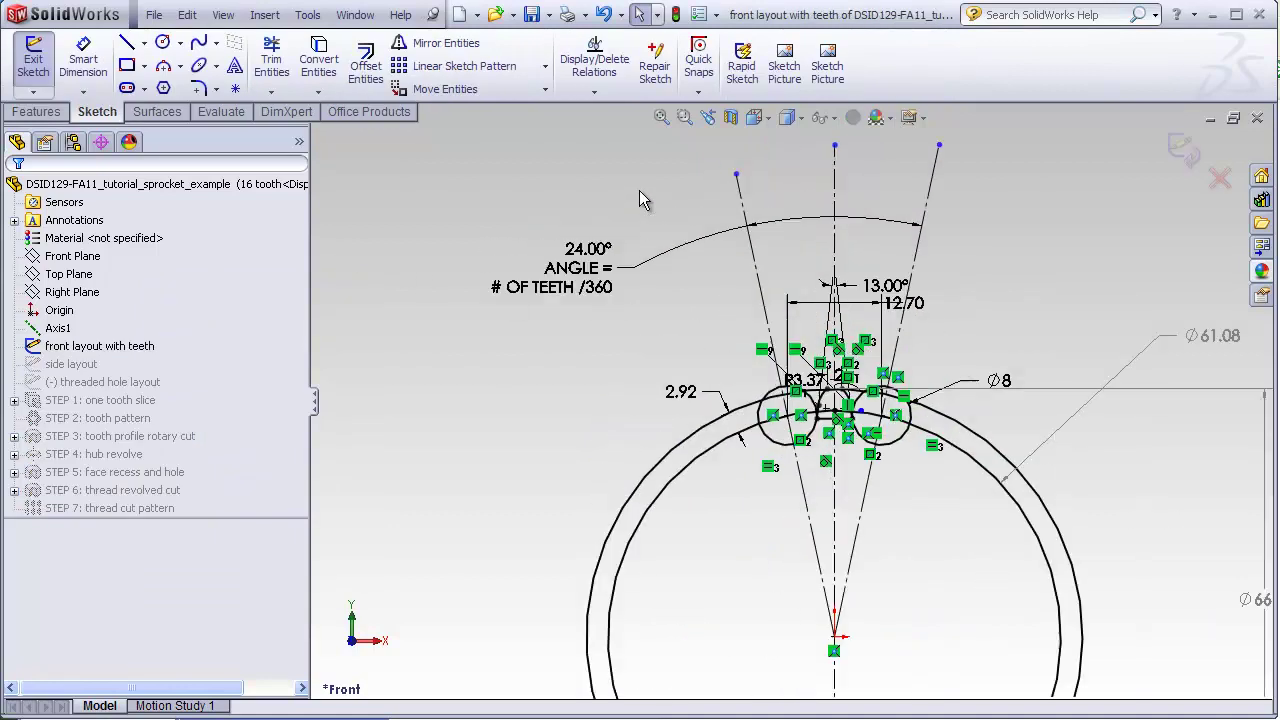
pyautogui.doubleClick(590, 288)
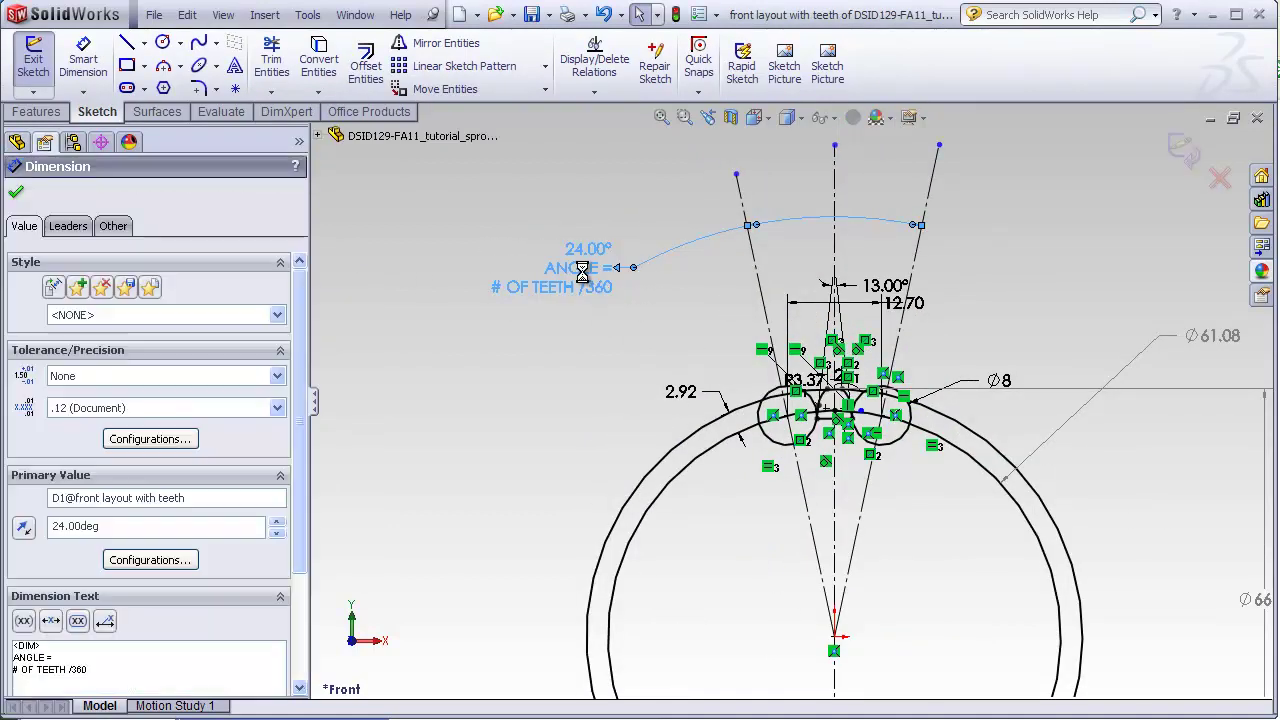
pyautogui.moveTo(566, 247); pyautogui.dragTo(486, 367)
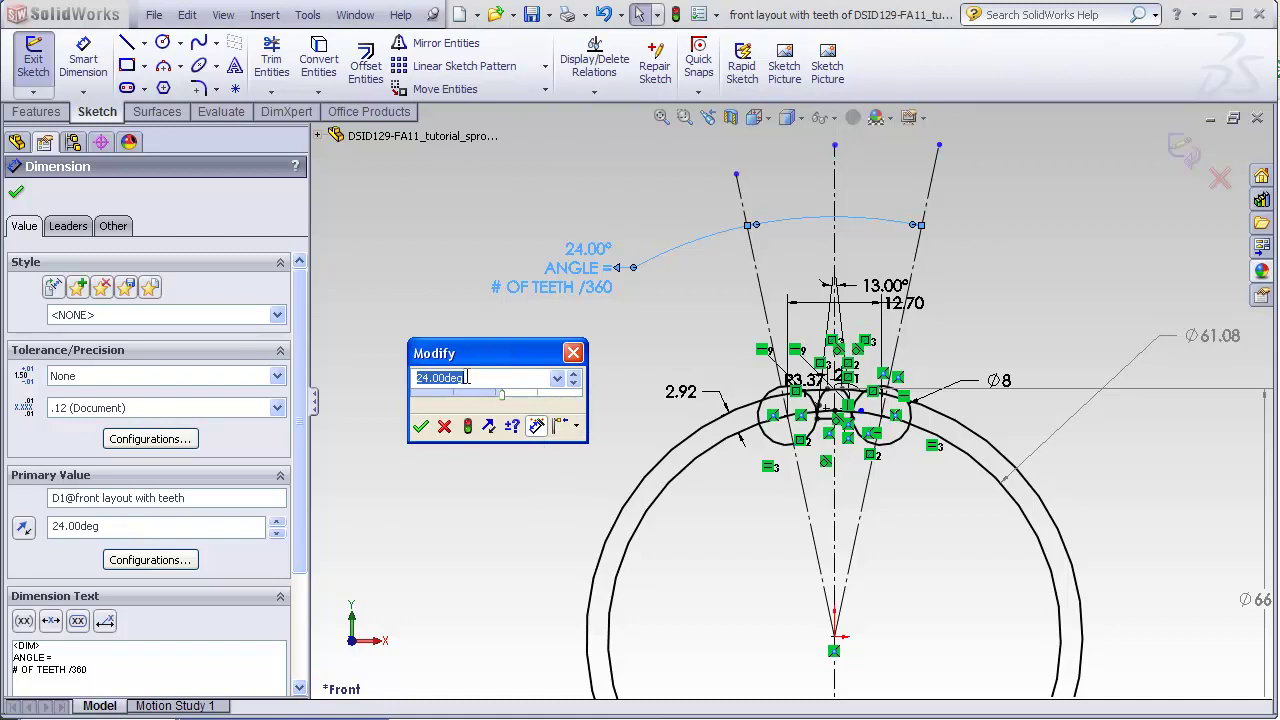
pyautogui.click(577, 427)
pyautogui.click(596, 474)
pyautogui.click(577, 430)
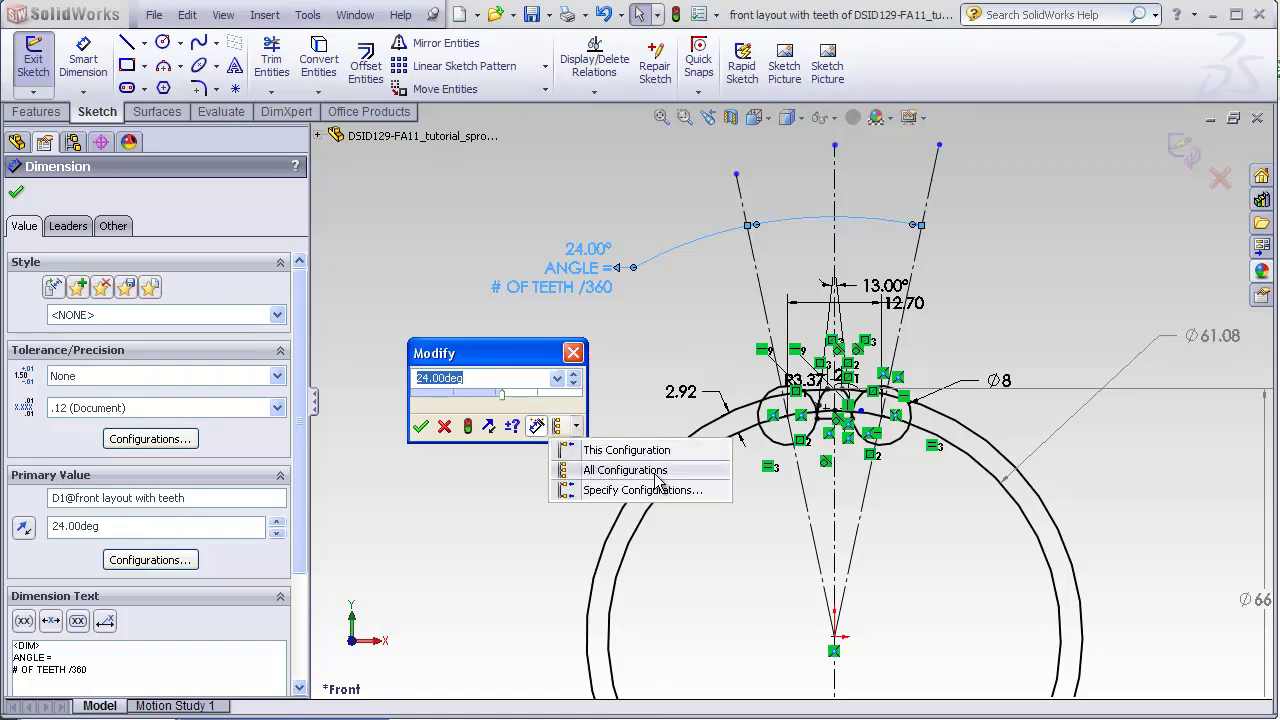
pyautogui.click(600, 452)
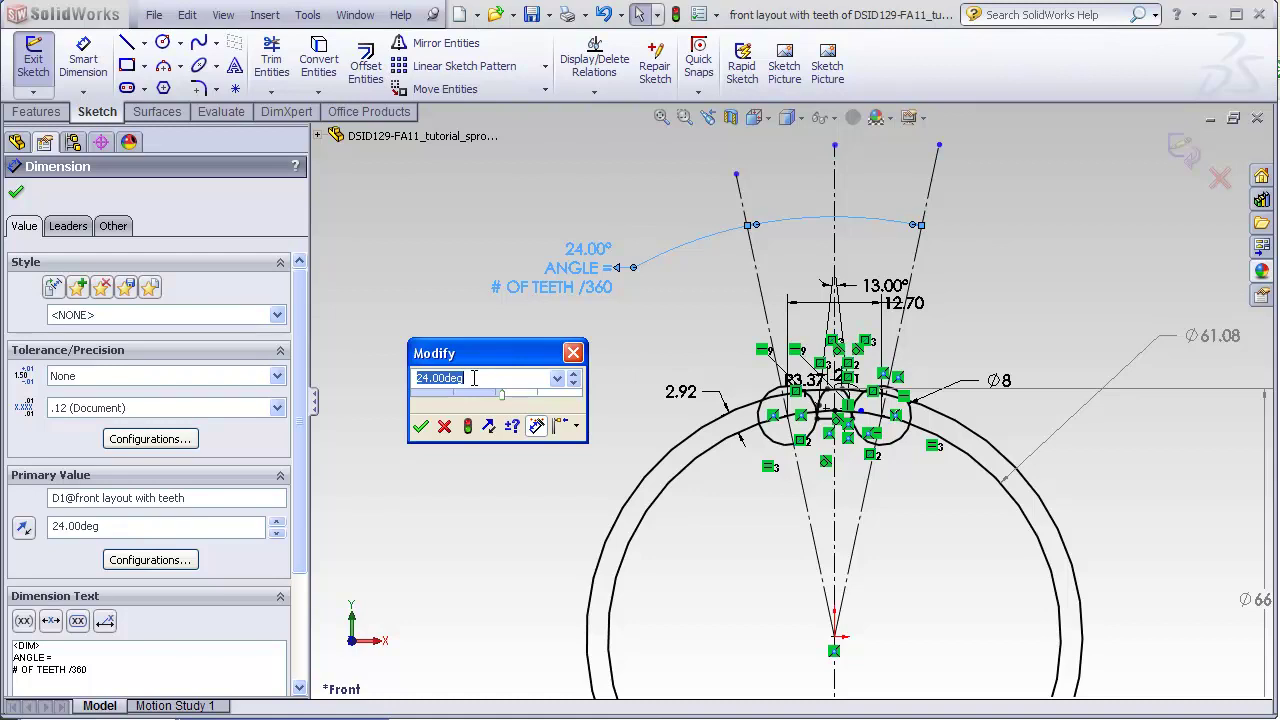
# - Enter the new 22.50° (360/16) angle and exit the sketch
pyautogui.write('360/16')
pyautogui.press('Return')
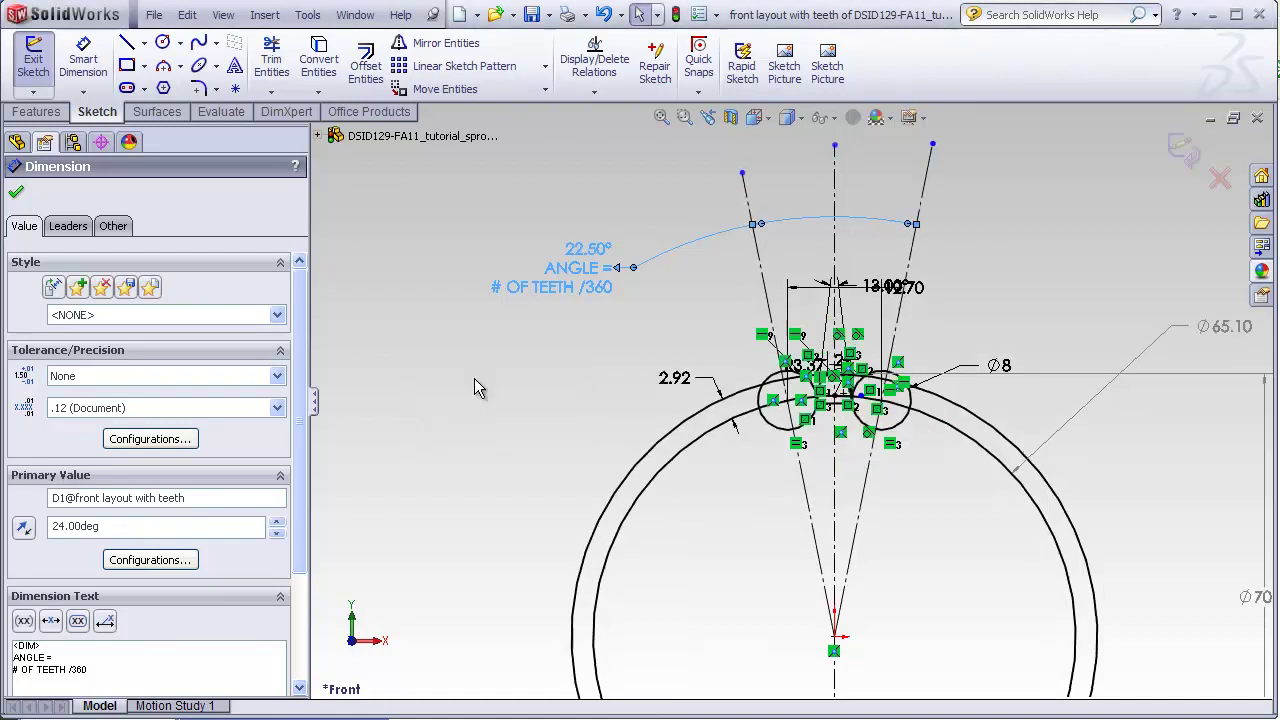
pyautogui.press('Escape')
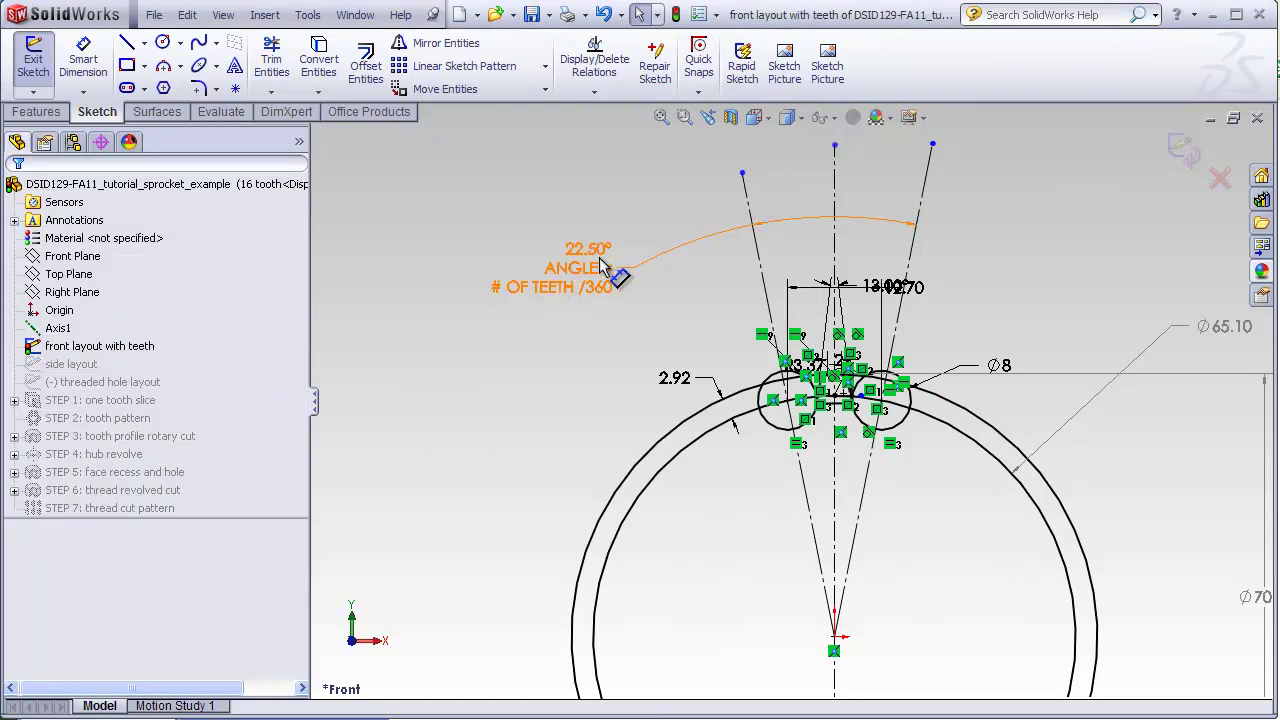
pyautogui.click(1180, 150)
# - Display STEP 2: tooth pattern's 360.00° and 15-instance dimensions and zoom onto the ring
pyautogui.scroll(3, 920, 594)
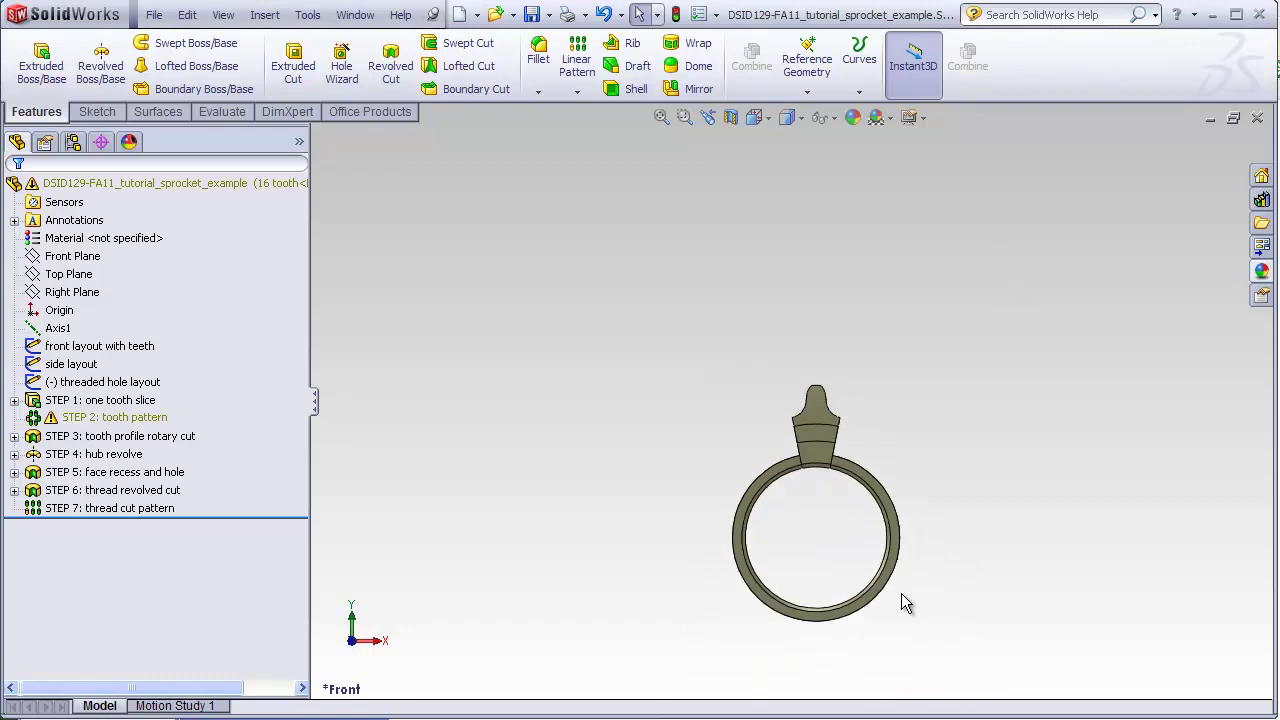
pyautogui.scroll(-2, 847, 526)
pyautogui.moveTo(540, 432); pyautogui.dragTo(606, 456, button='middle')
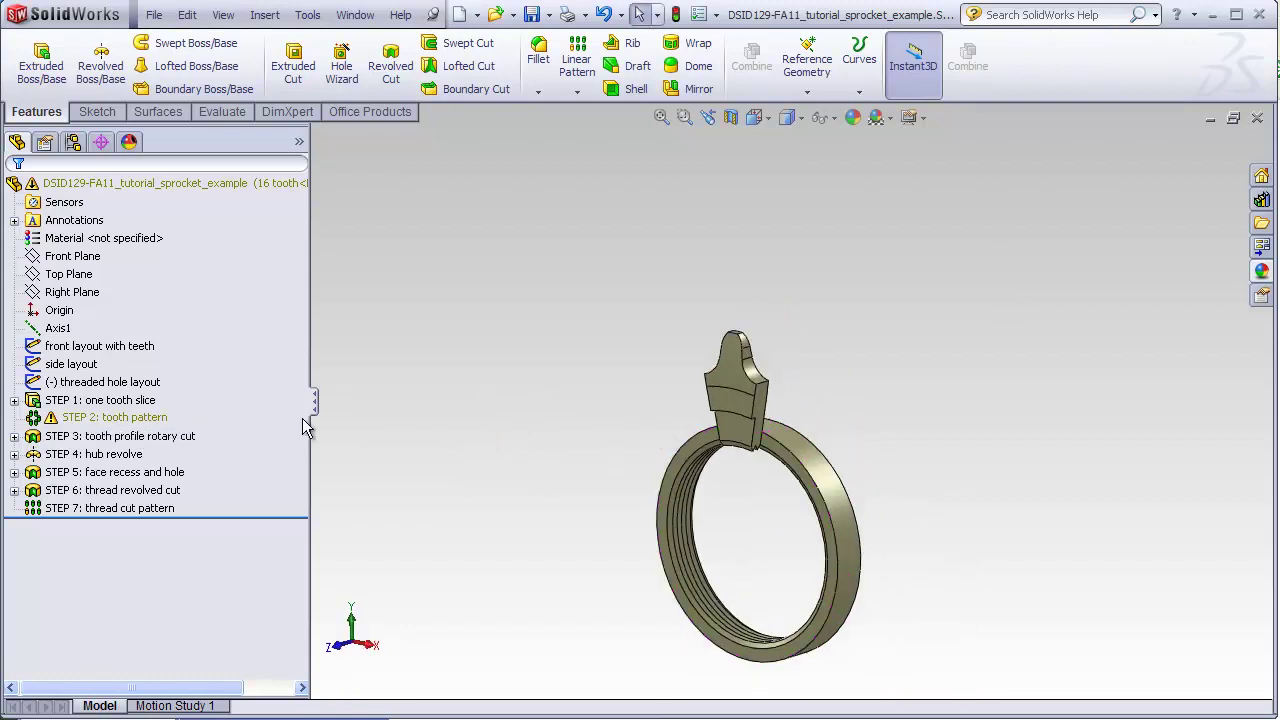
pyautogui.click(160, 417)
pyautogui.click(476, 434)
pyautogui.scroll(-2, 866, 570)
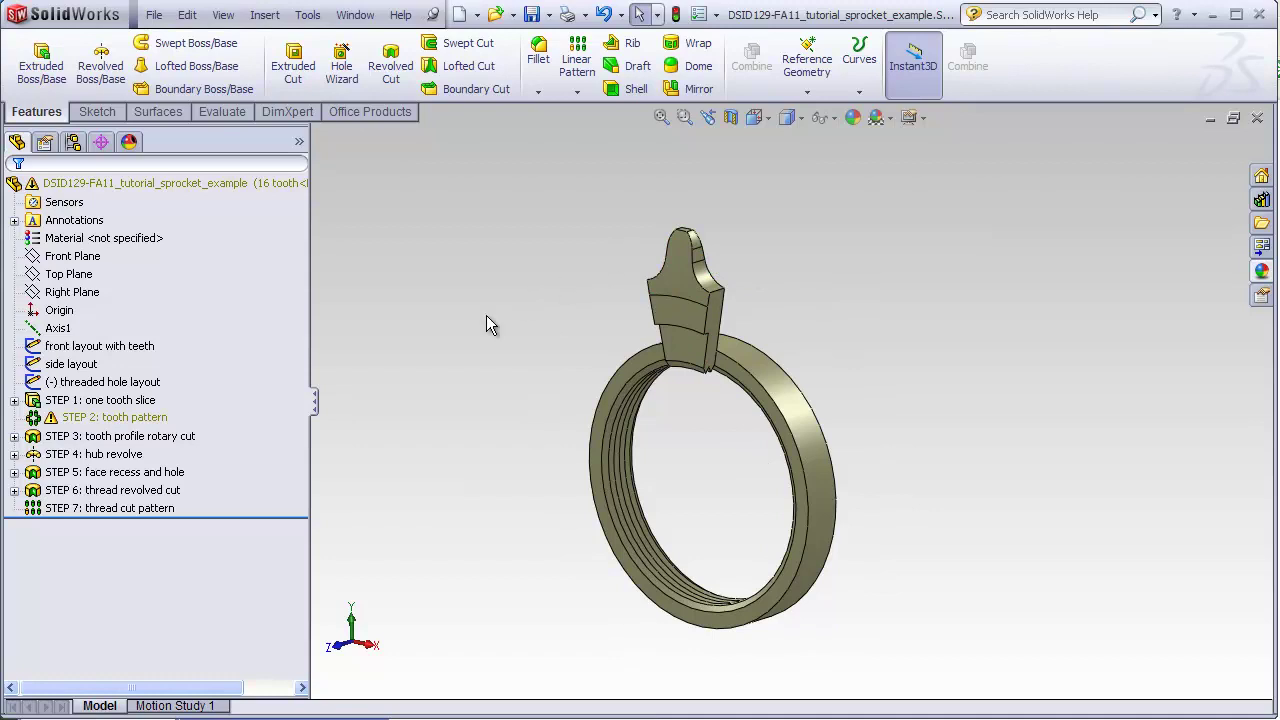
pyautogui.click(155, 423)
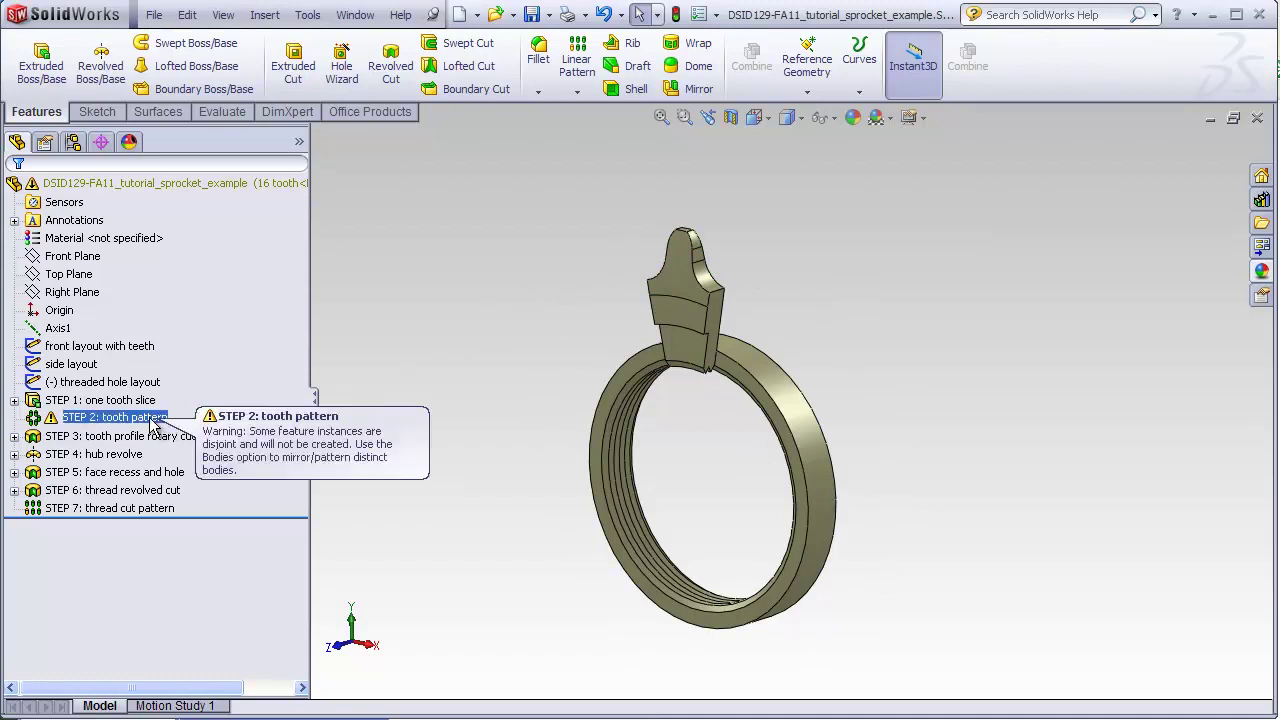
pyautogui.moveTo(100, 429)
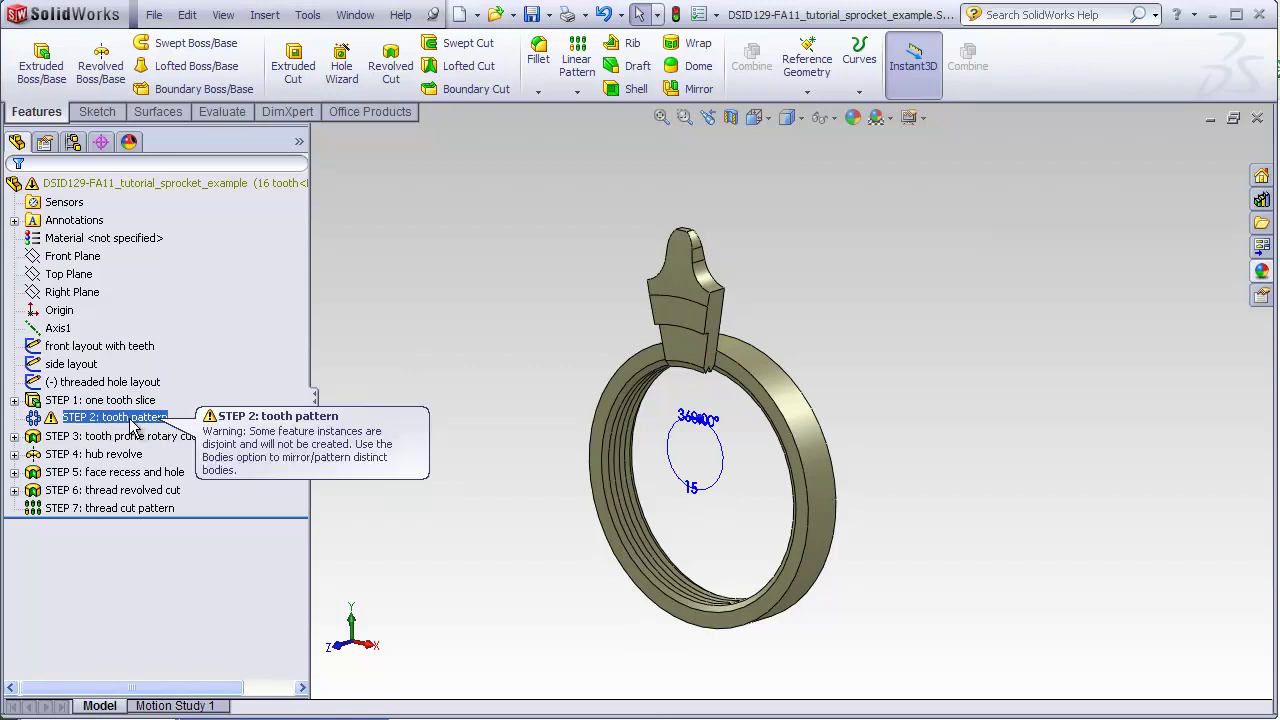
pyautogui.scroll(-3, 705, 430)
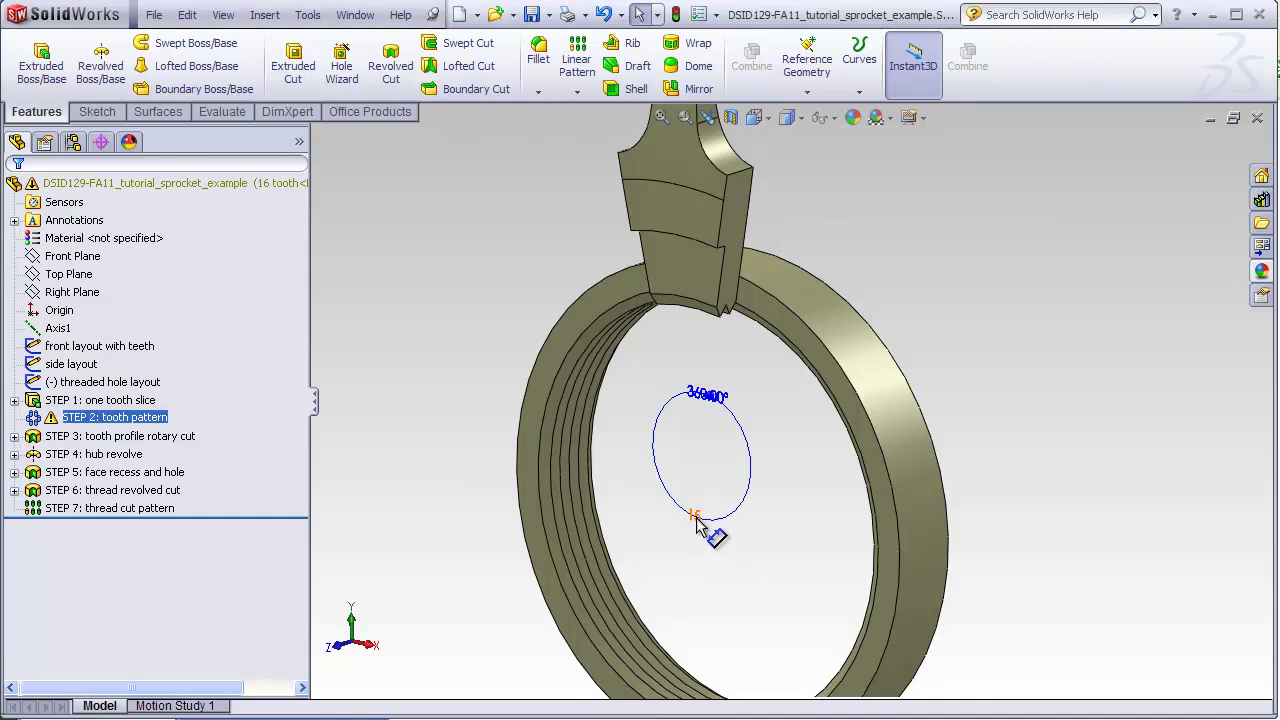
# - Set the tooth pattern count from 15 to 16 for This Configuration only, then rebuild
pyautogui.doubleClick(695, 518)
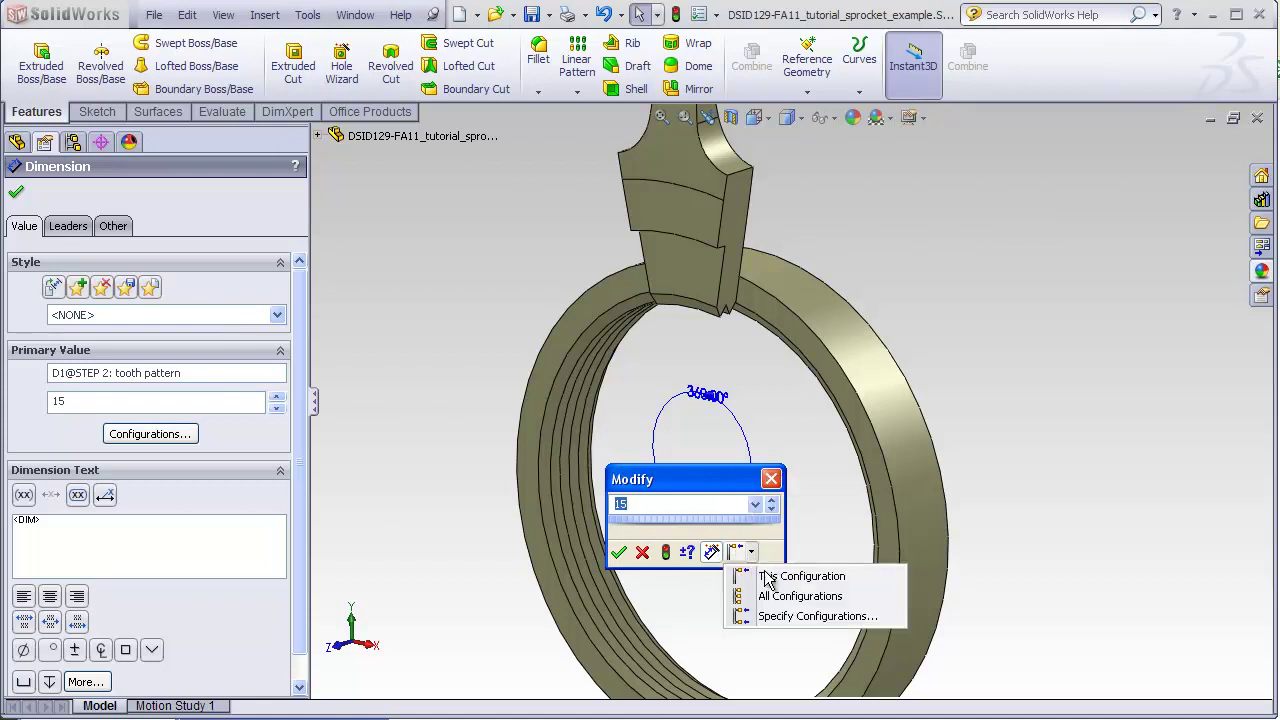
pyautogui.click(775, 597)
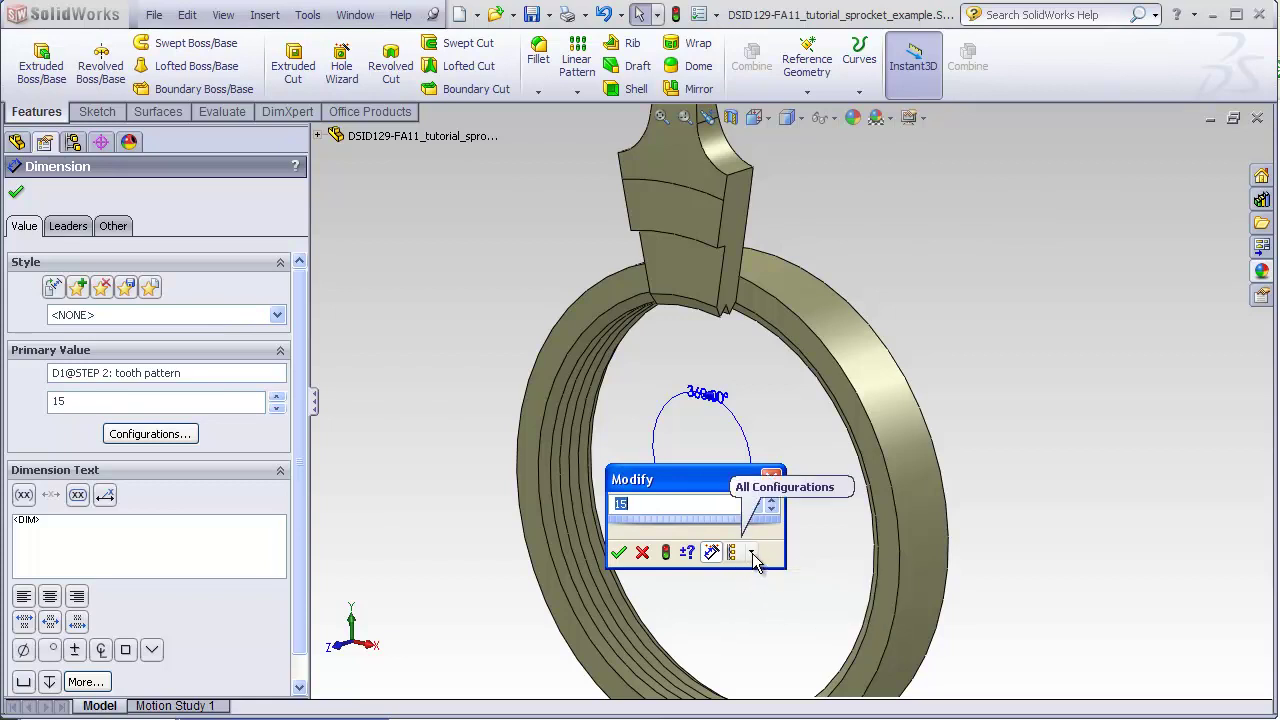
pyautogui.click(752, 555)
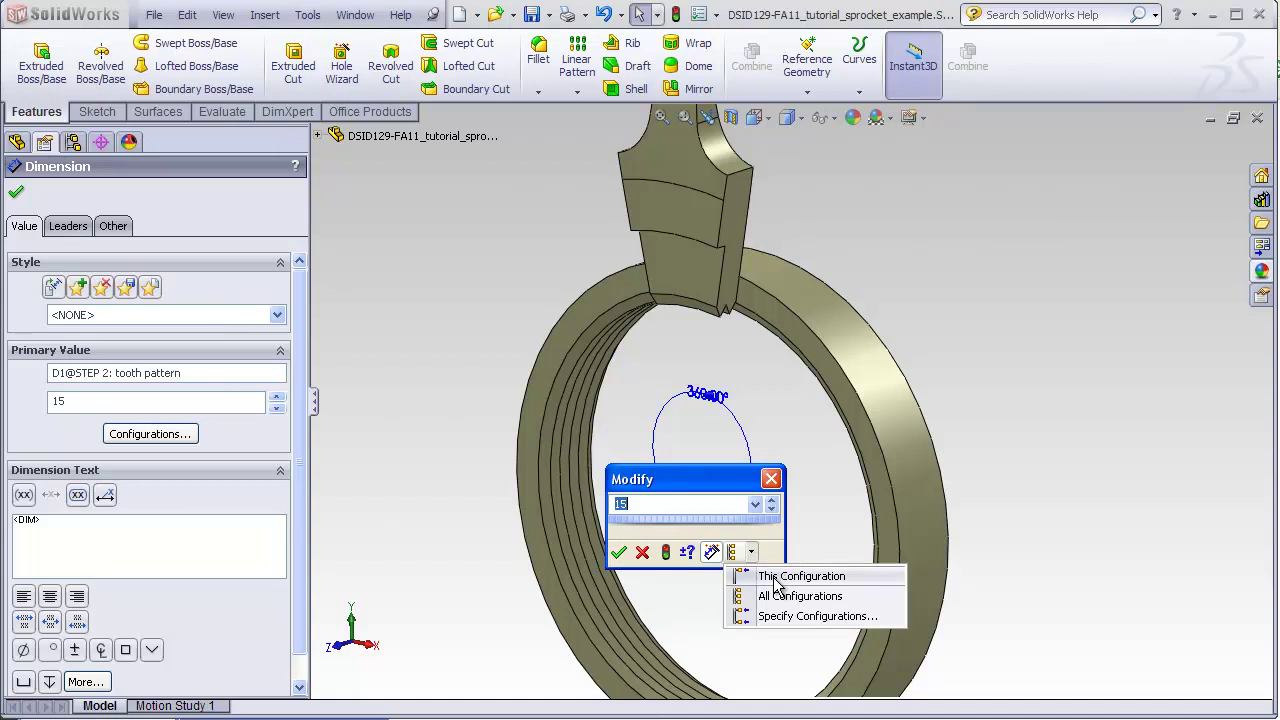
pyautogui.click(776, 580)
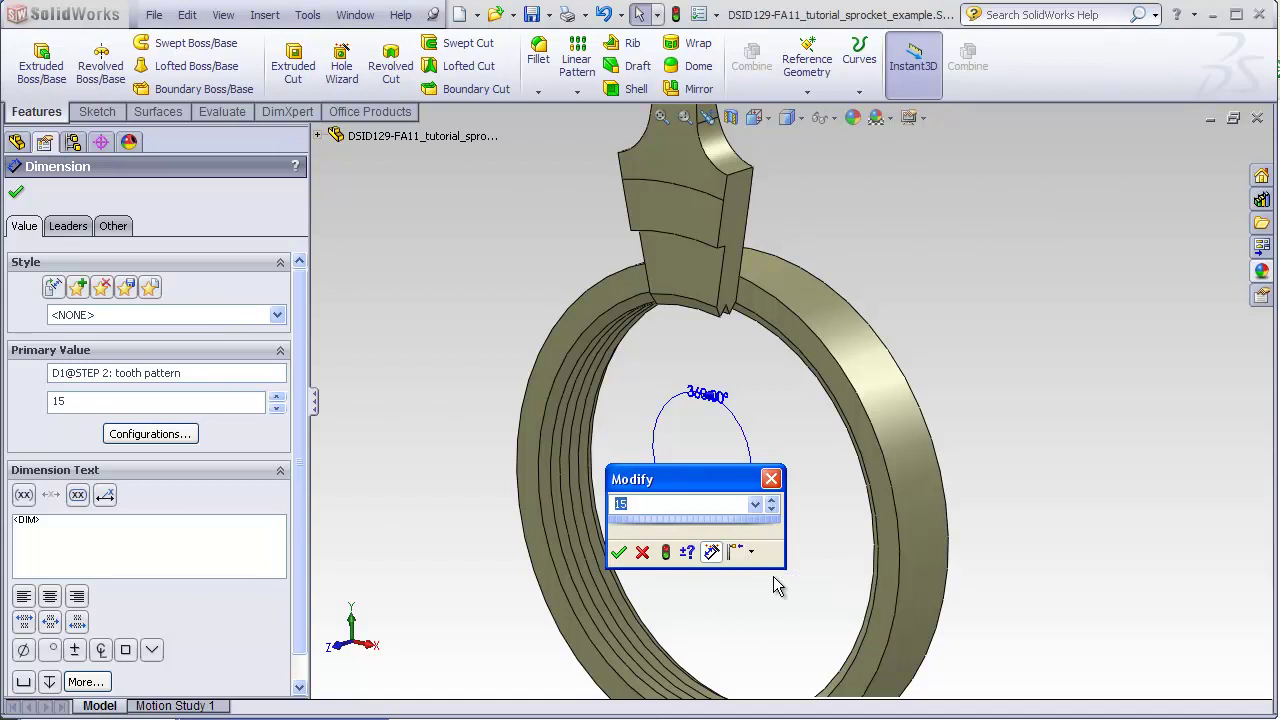
pyautogui.click(657, 504)
pyautogui.write('16')
pyautogui.click(618, 552)
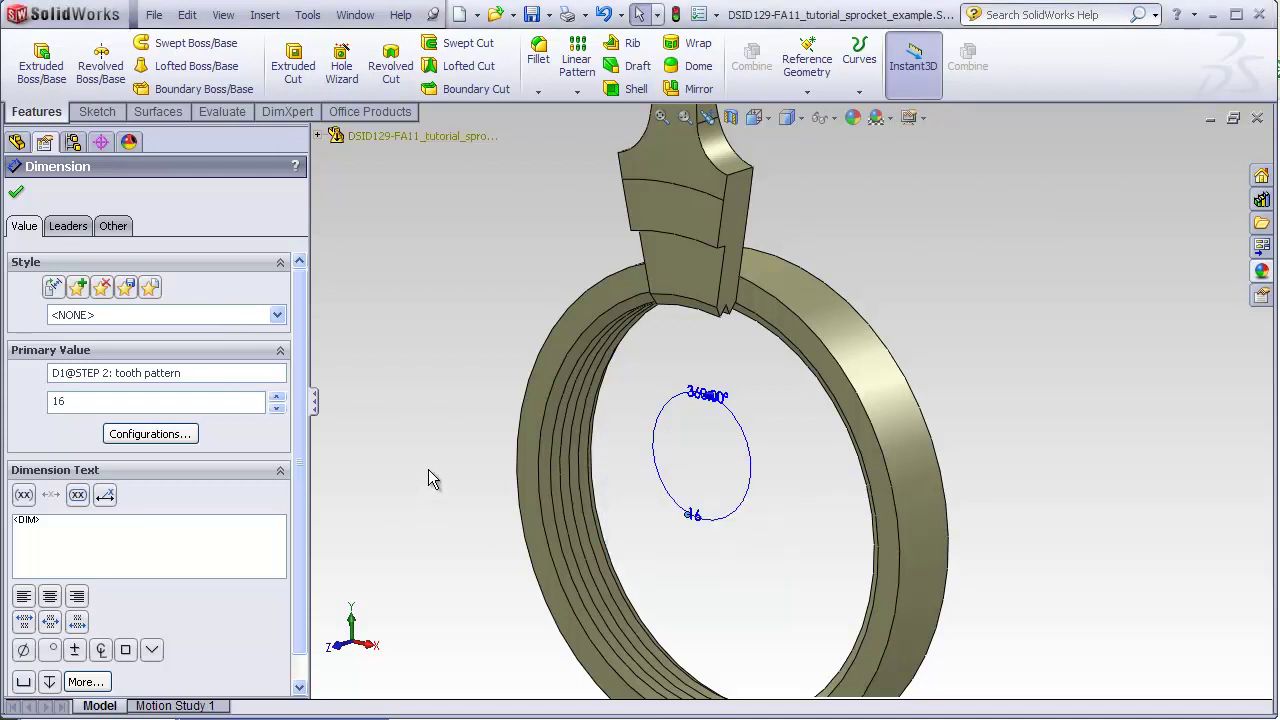
pyautogui.click(15, 192)
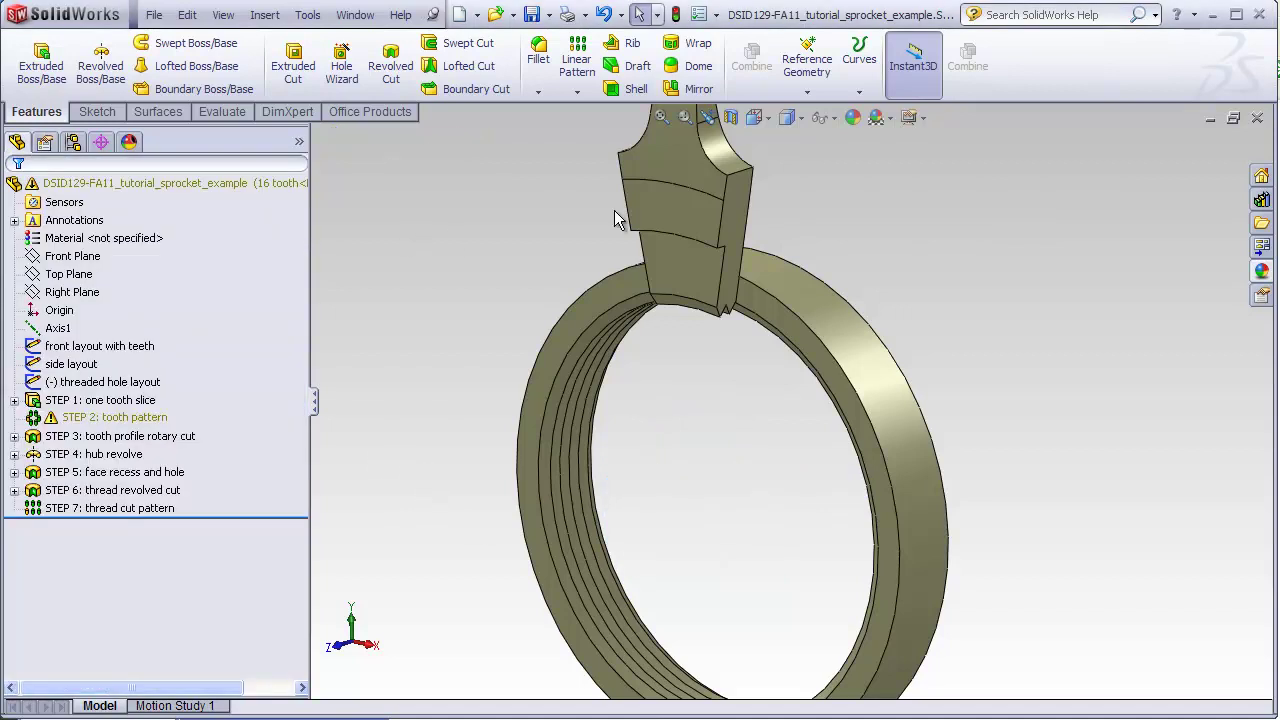
pyautogui.click(676, 14)
pyautogui.press('f')
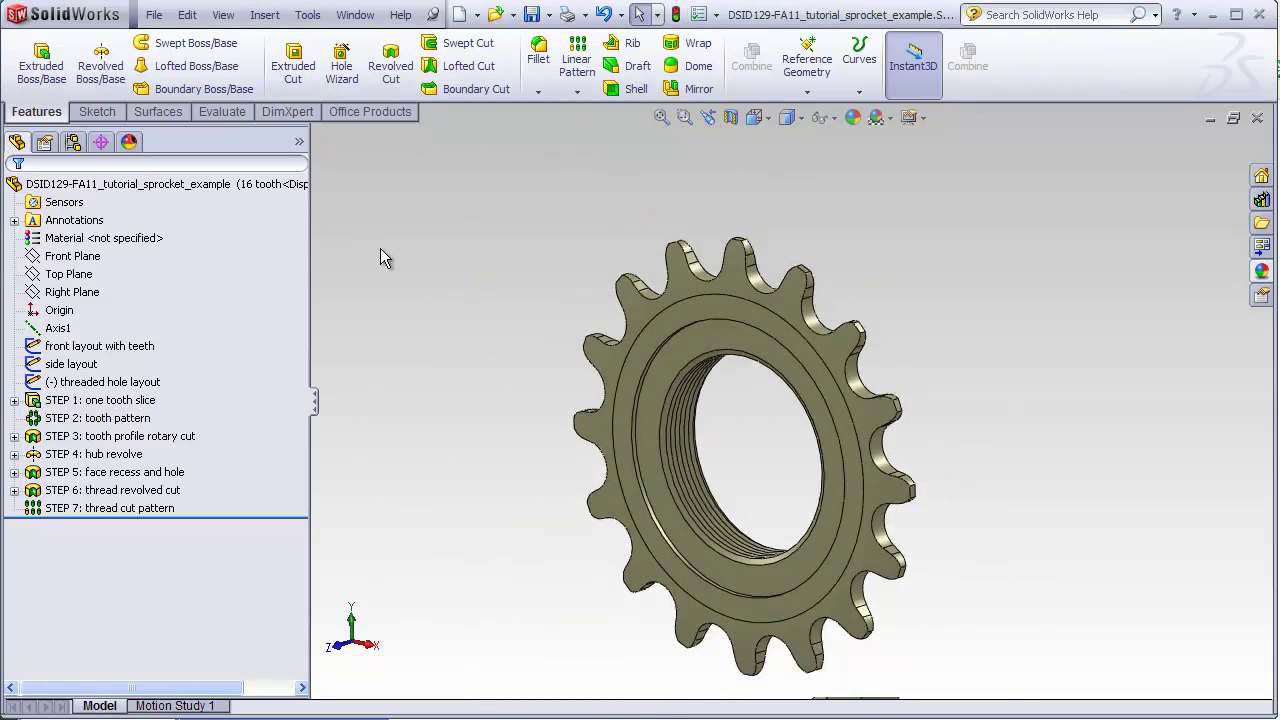
# - In the ConfigurationManager, activate the 15 tooth and then the 16 tooth configurations to check them
pyautogui.click(73, 146)
pyautogui.click(130, 205)
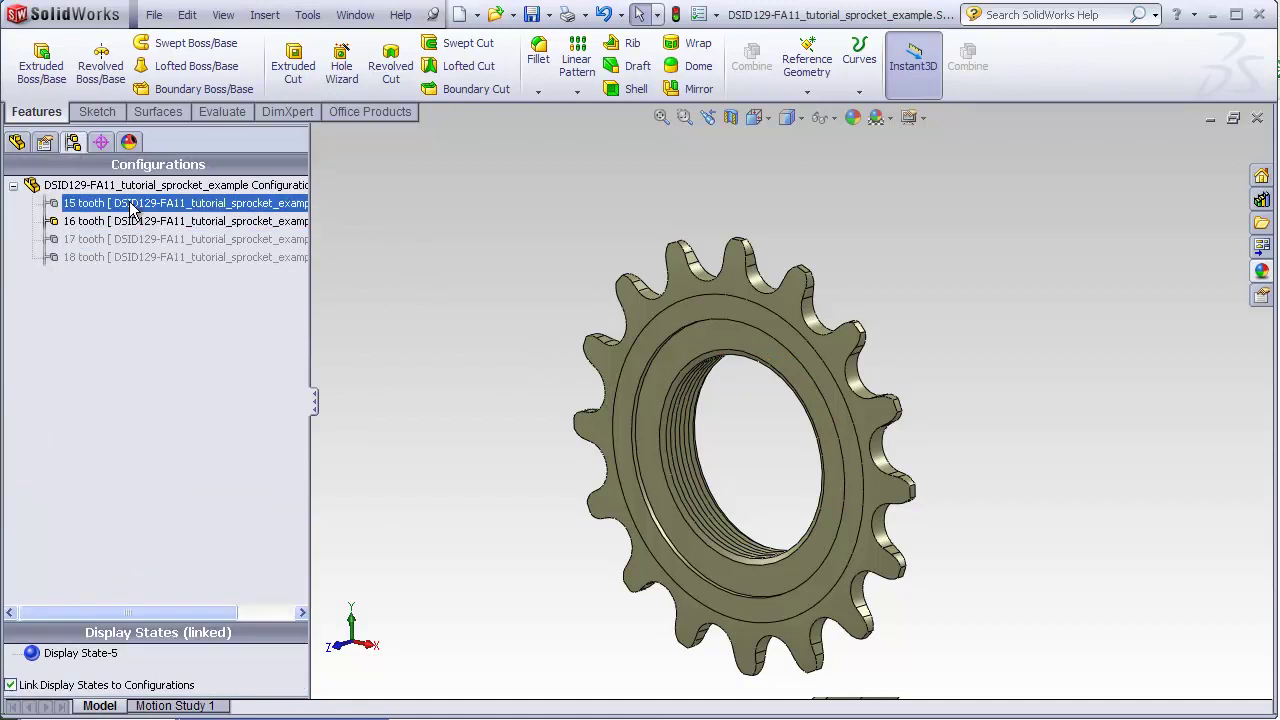
pyautogui.doubleClick(130, 205)
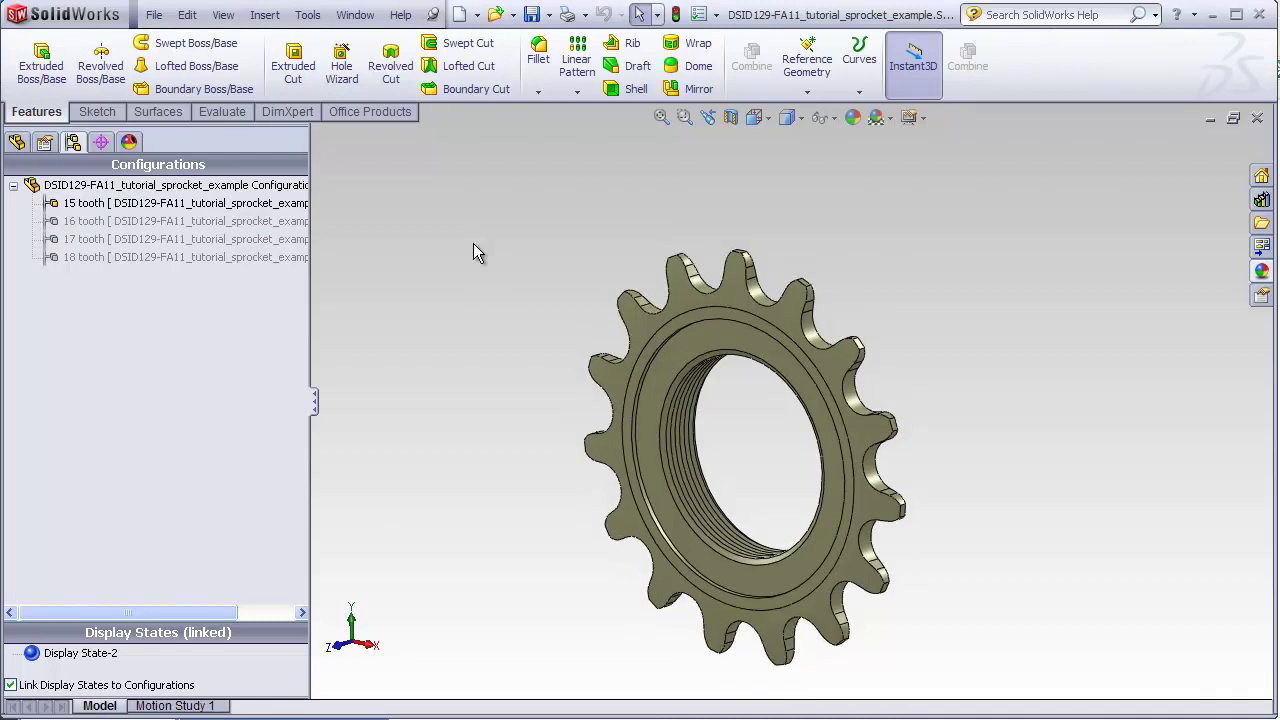
pyautogui.doubleClick(297, 221)
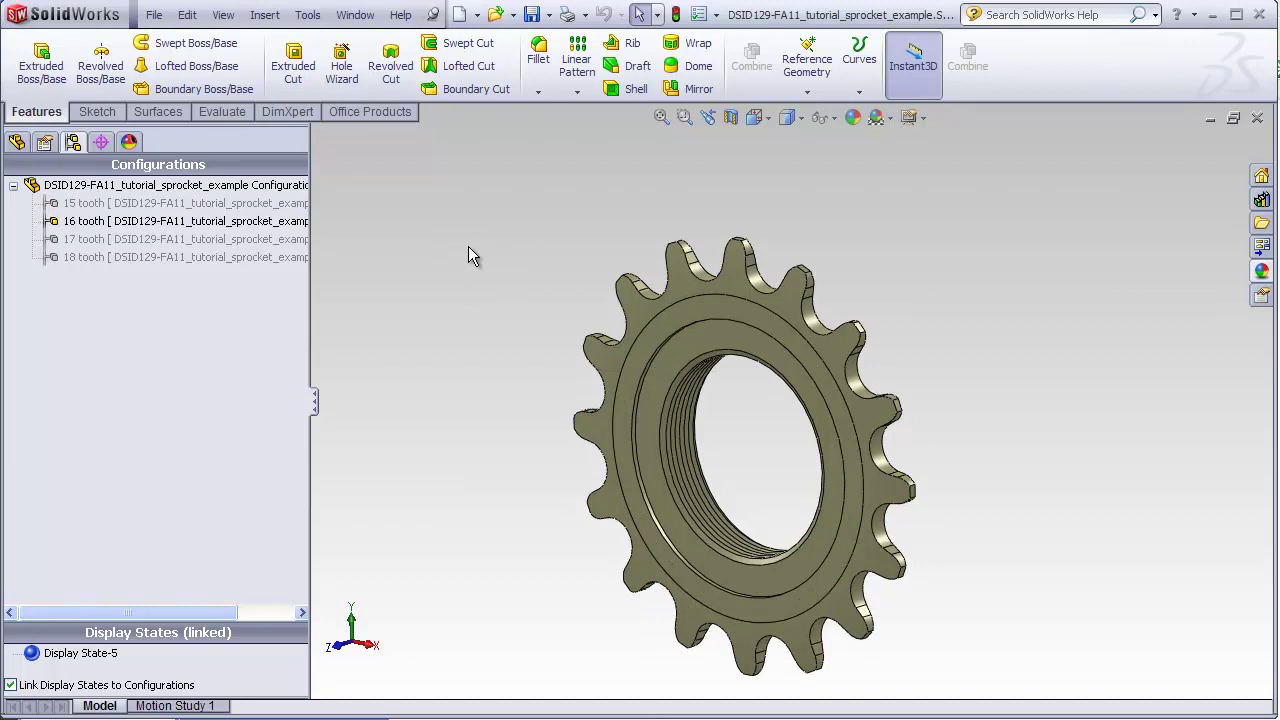
# - Make the 17 tooth configuration active and view the sprocket from the Front
pyautogui.click(264, 254)
pyautogui.click(262, 244)
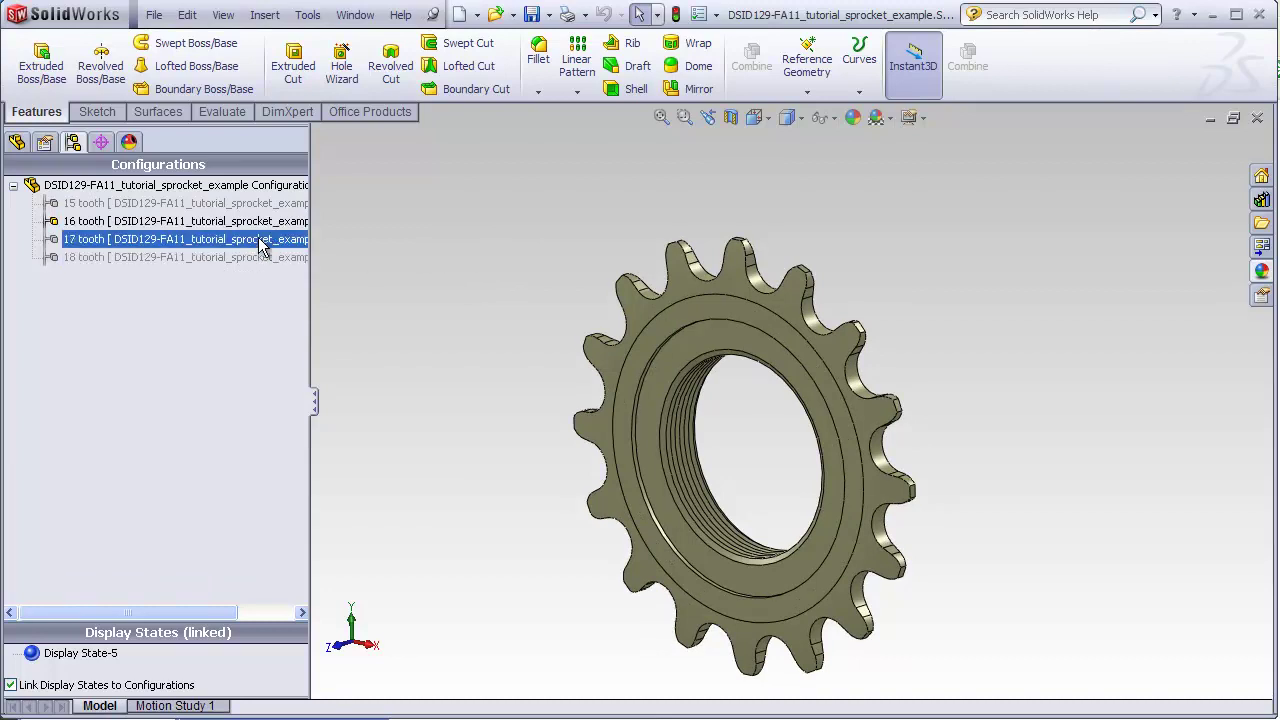
pyautogui.doubleClick(260, 241)
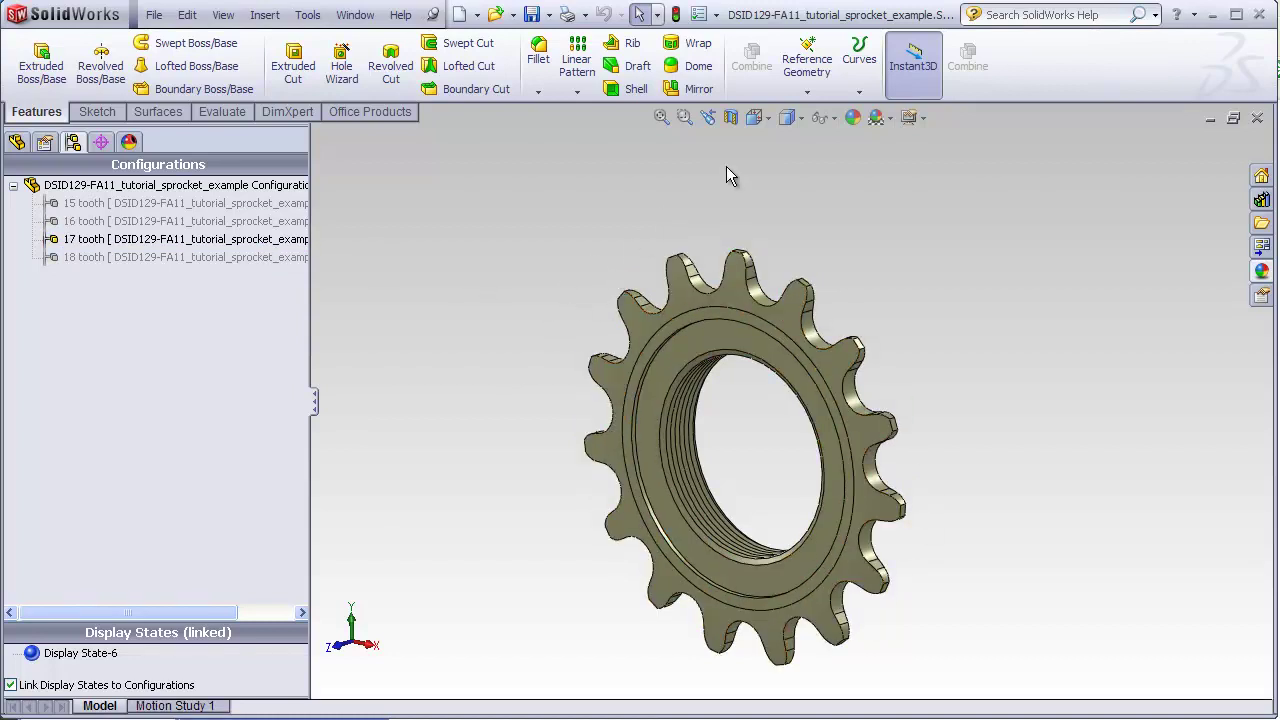
pyautogui.click(761, 119)
pyautogui.click(779, 174)
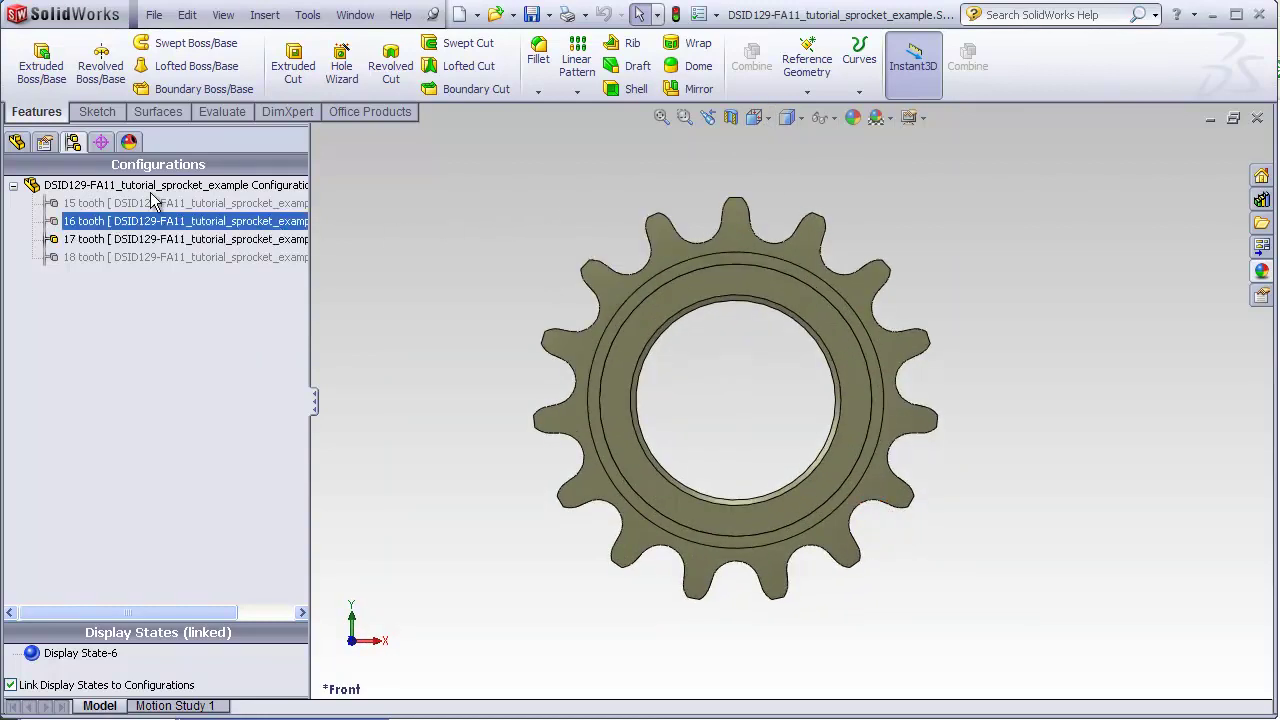
pyautogui.click(16, 142)
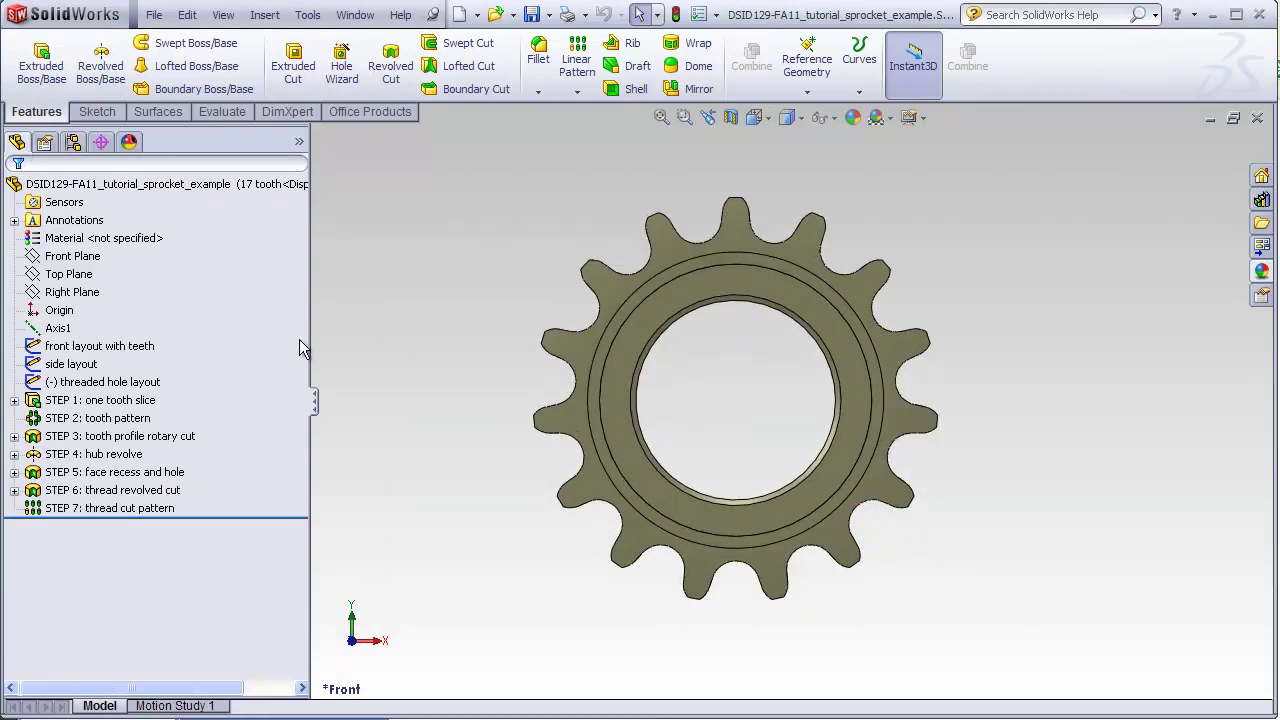
# - In the front layout with teeth sketch, change the 24° wedge angle to 360/17 (21.18°) for this configuration
pyautogui.click(118, 347)
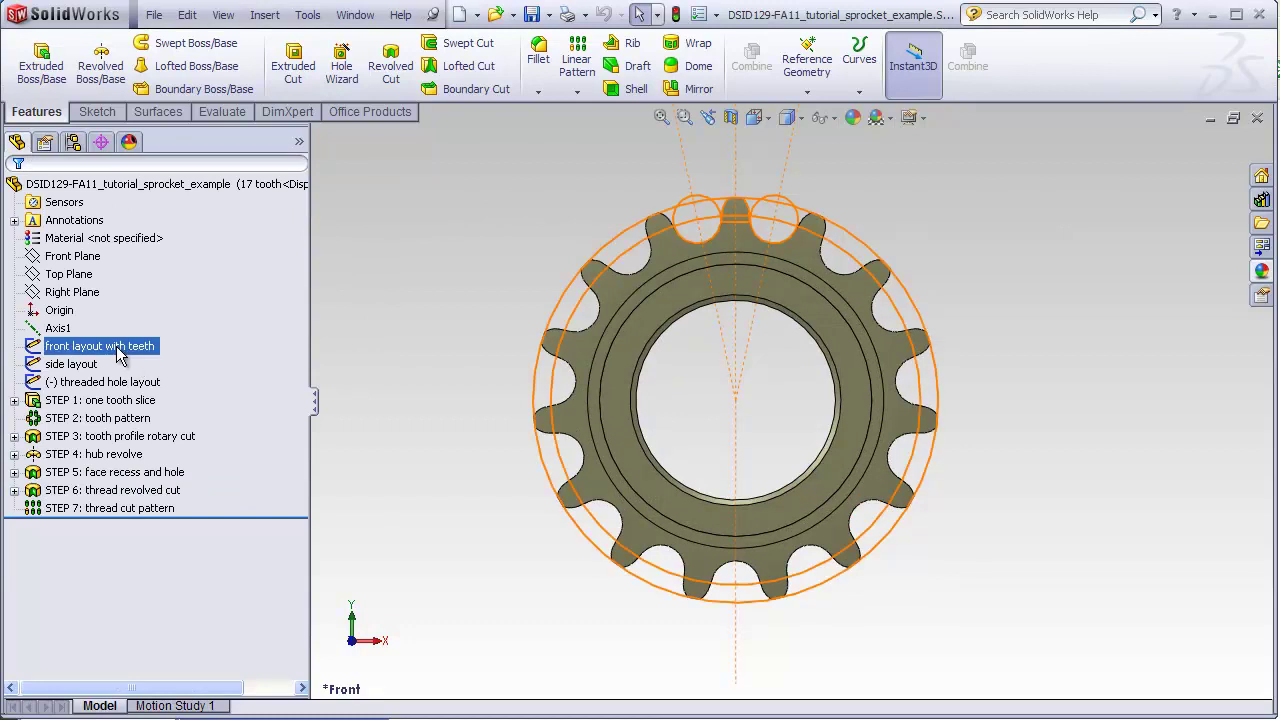
pyautogui.rightClick(118, 350)
pyautogui.click(128, 300)
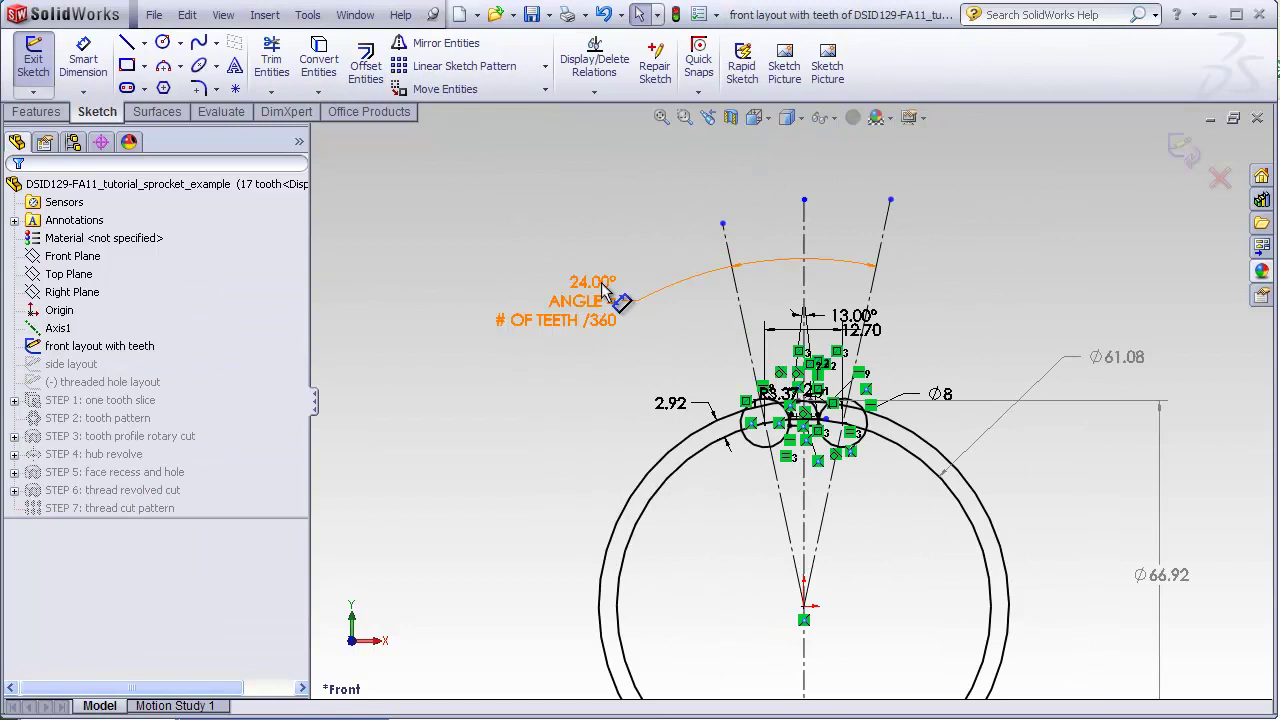
pyautogui.doubleClick(601, 286)
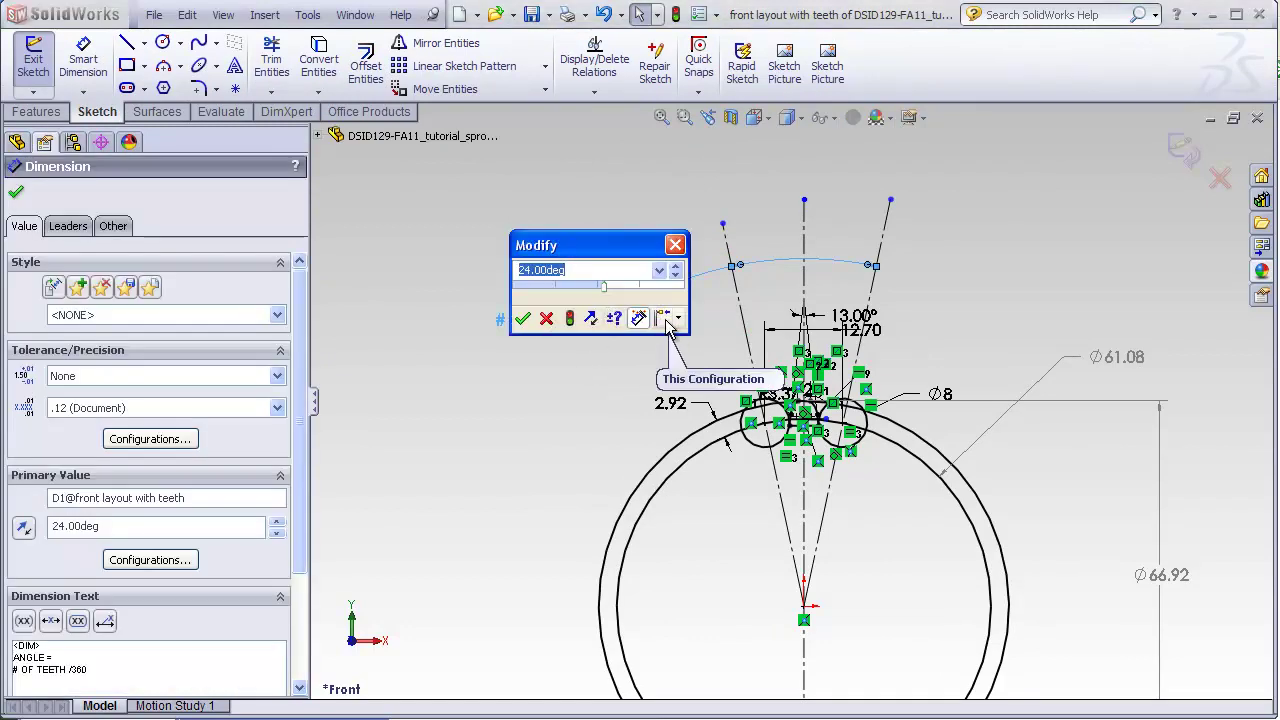
pyautogui.moveTo(641, 255); pyautogui.dragTo(591, 369)
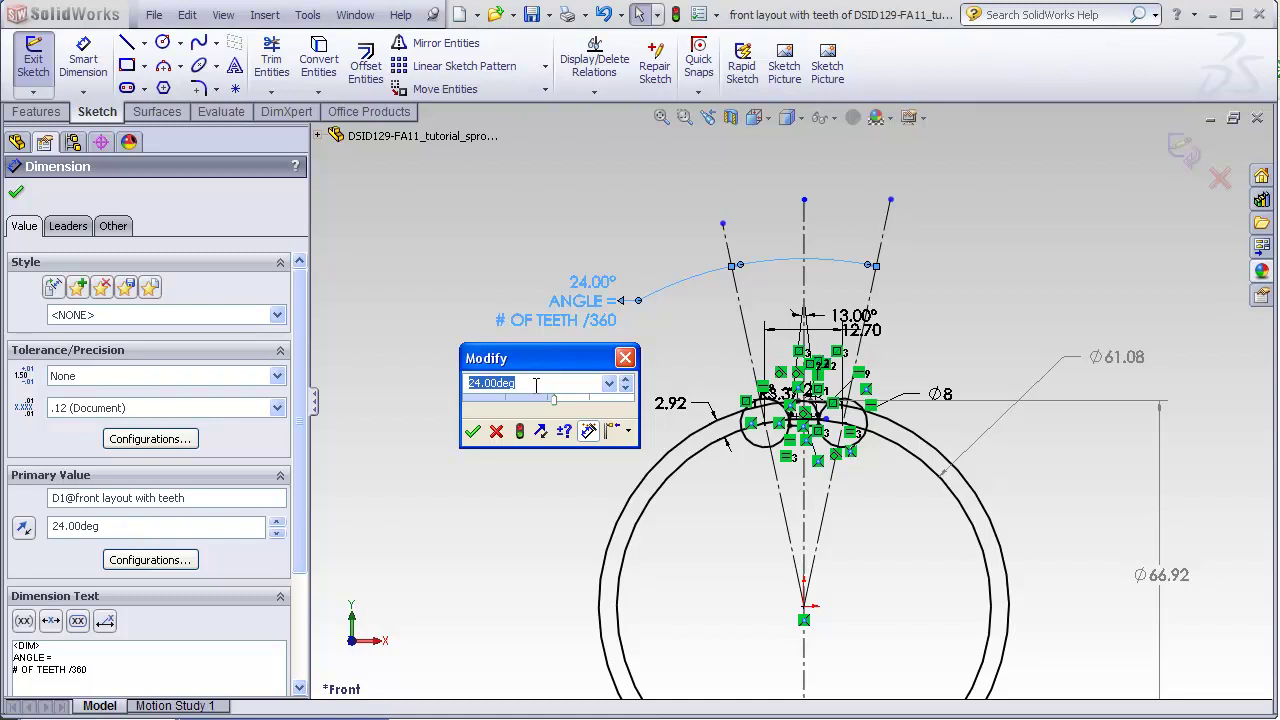
pyautogui.write('360/17')
pyautogui.press('Return')
pyautogui.press('Escape')
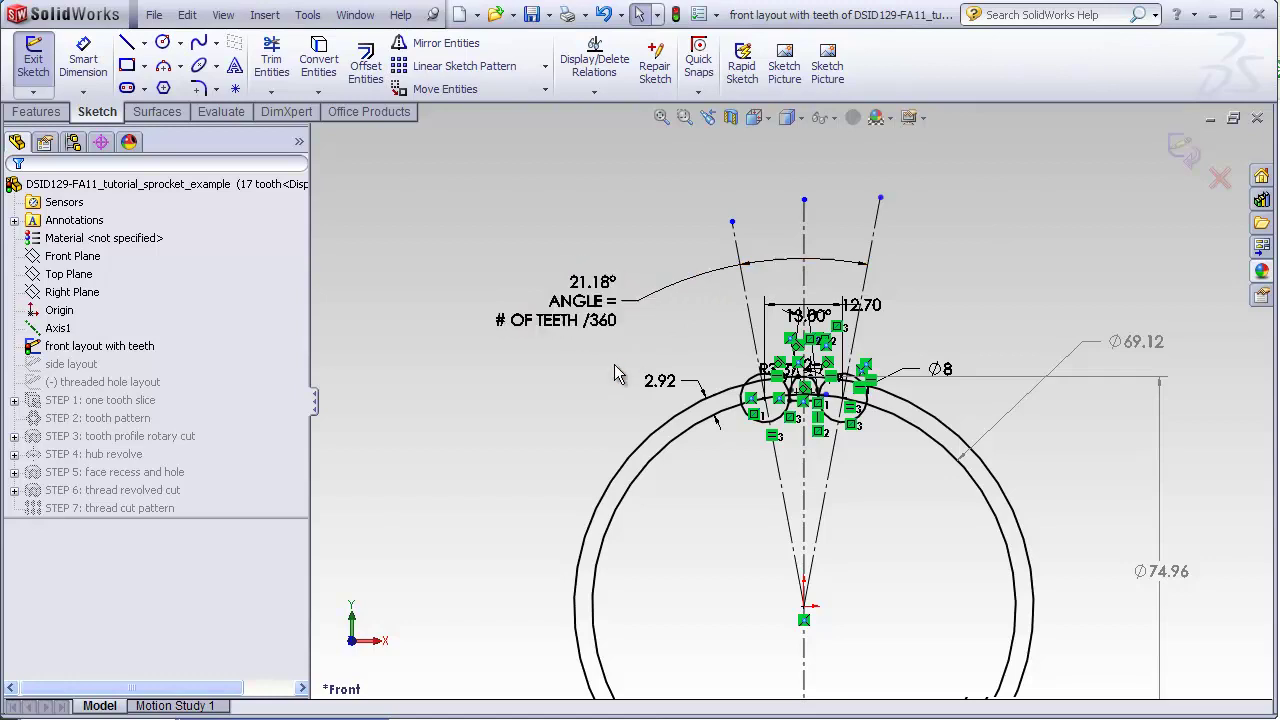
pyautogui.click(1183, 165)
pyautogui.press('f')
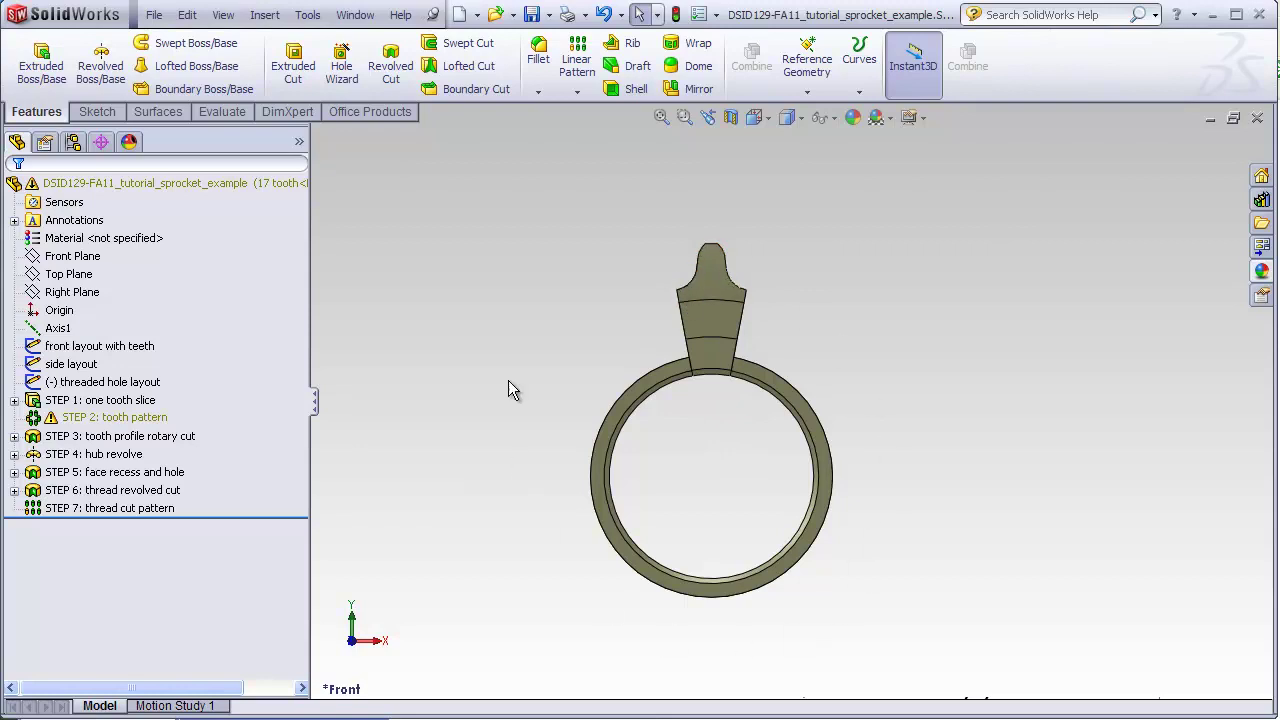
# - Change the STEP 2: tooth pattern count from 15 to 17 and rebuild the part
pyautogui.click(146, 419)
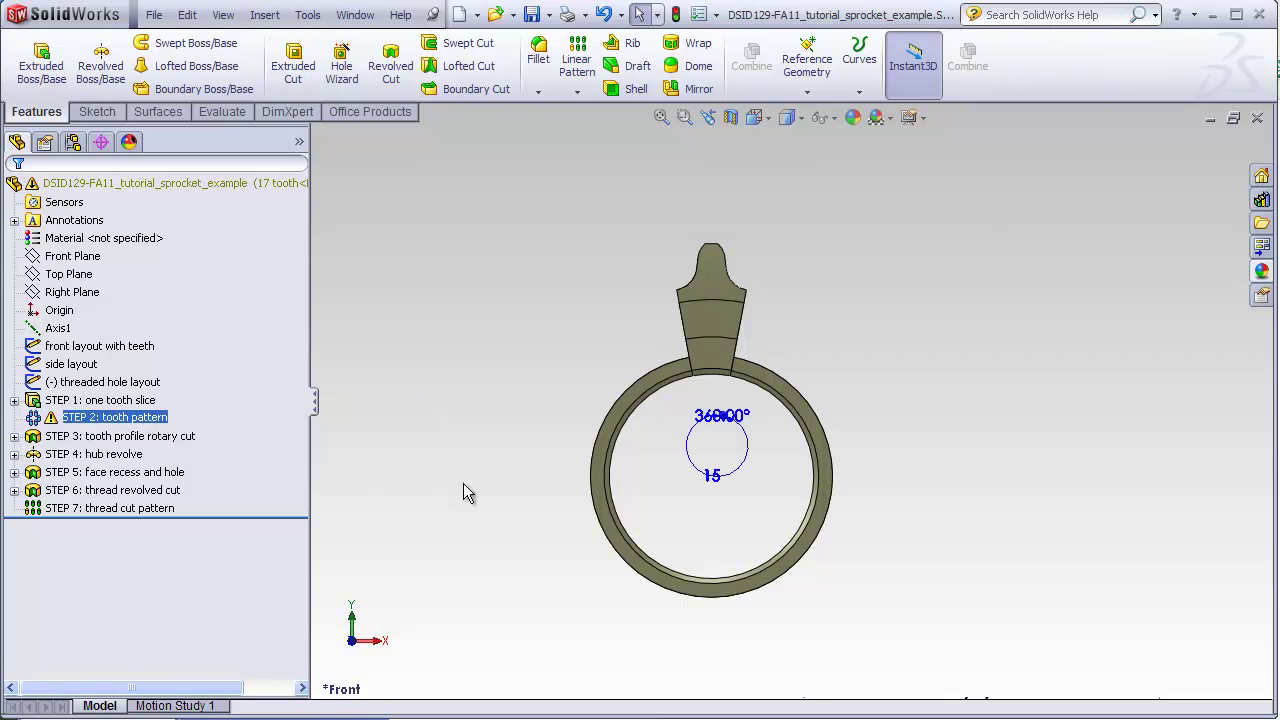
pyautogui.scroll(-1, 760, 515)
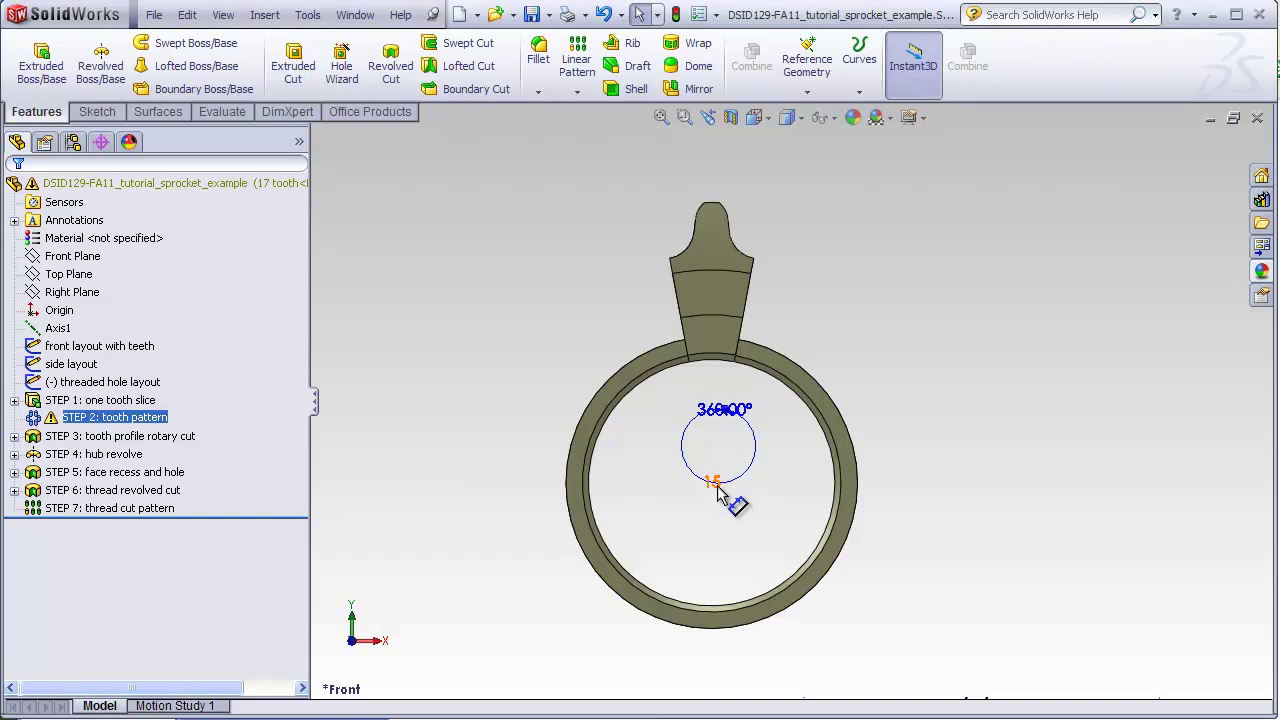
pyautogui.doubleClick(714, 483)
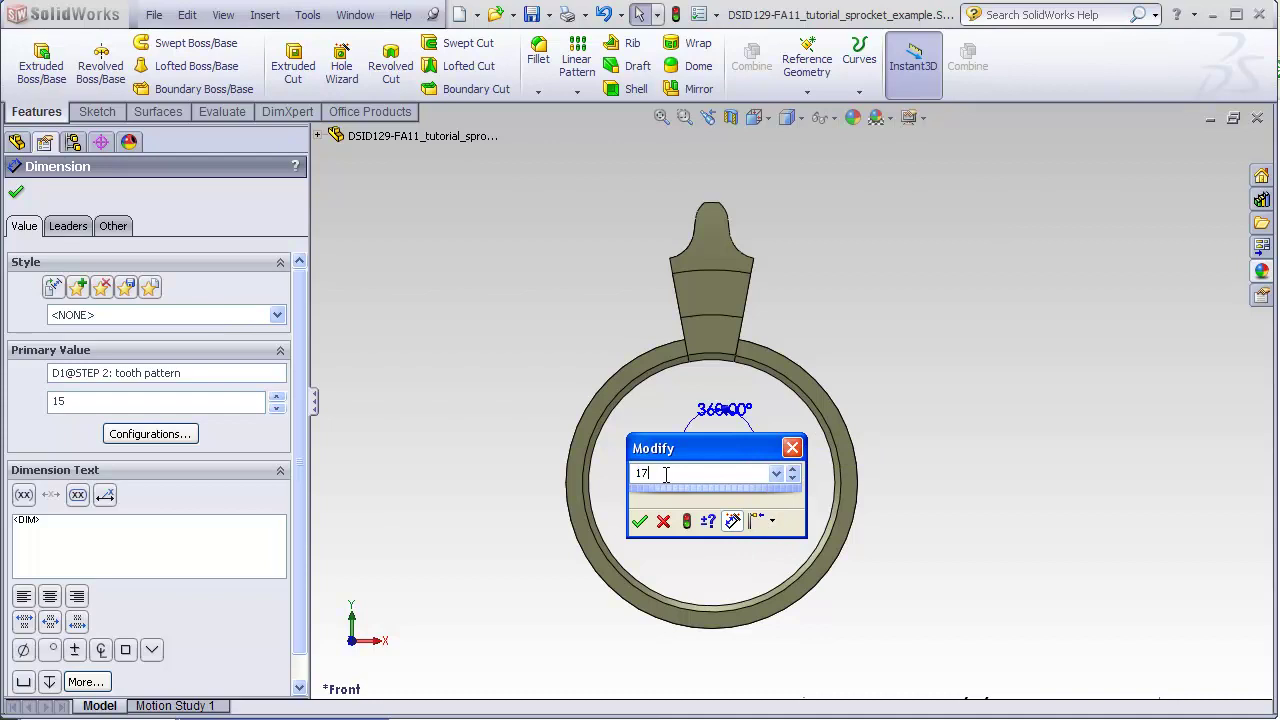
pyautogui.click(639, 521)
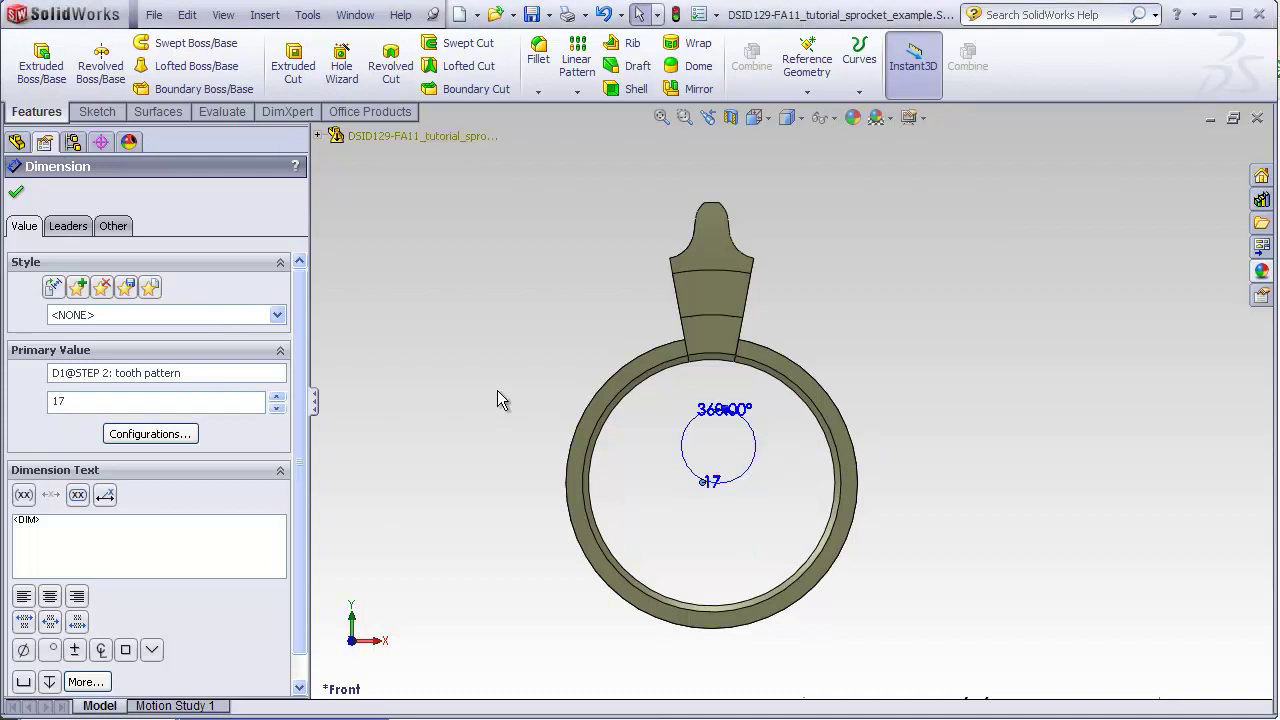
pyautogui.click(676, 14)
pyautogui.scroll(3, 1000, 460)
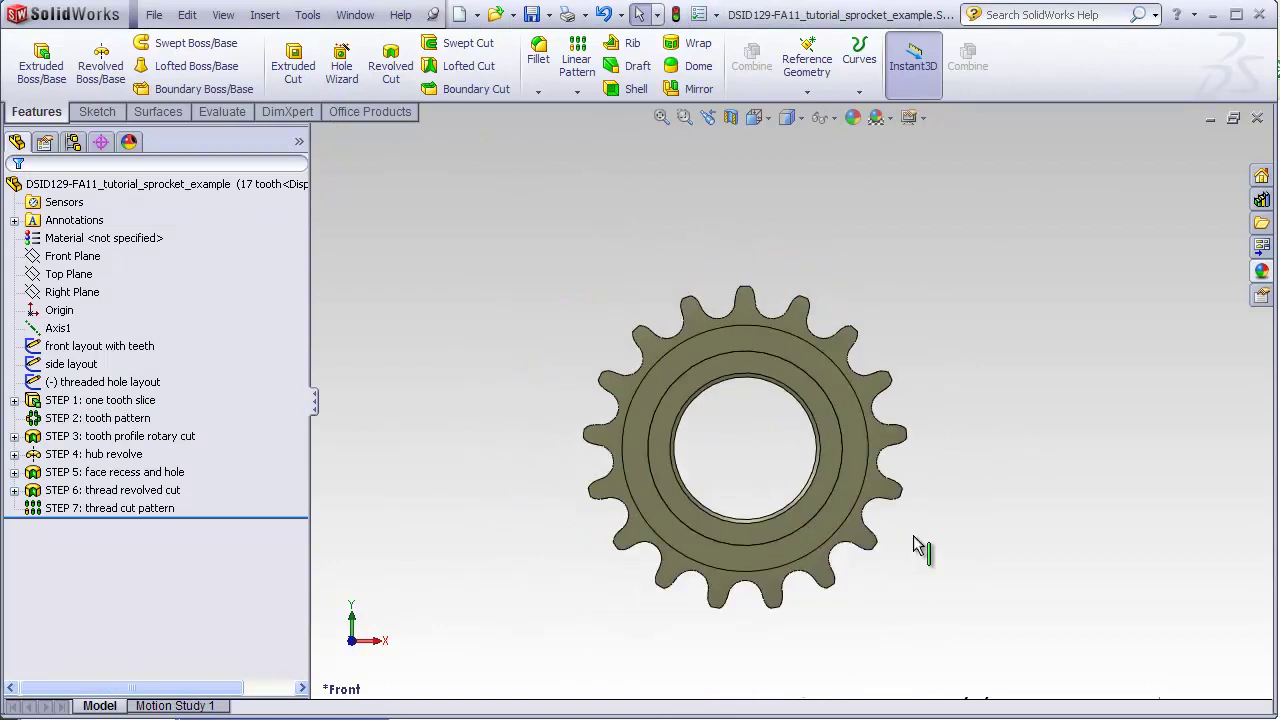
pyautogui.moveTo(913, 535); pyautogui.dragTo(850, 580, button='middle')
pyautogui.scroll(-2, 850, 580)
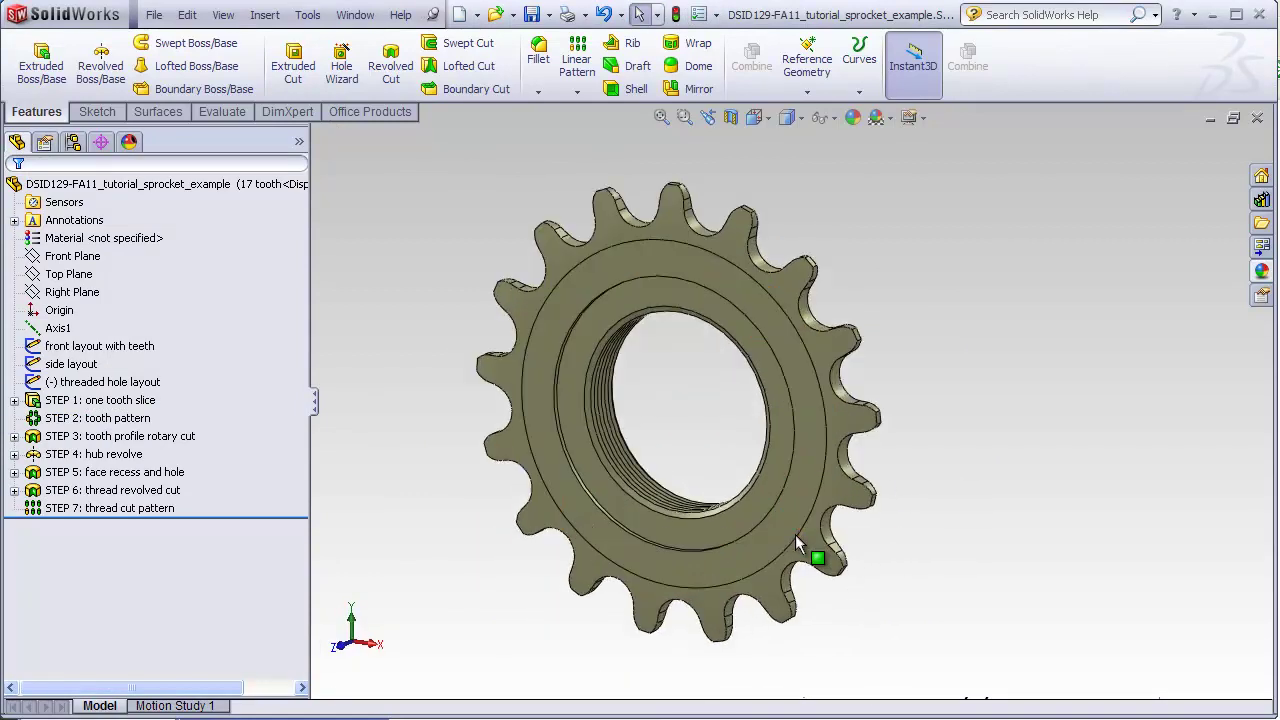